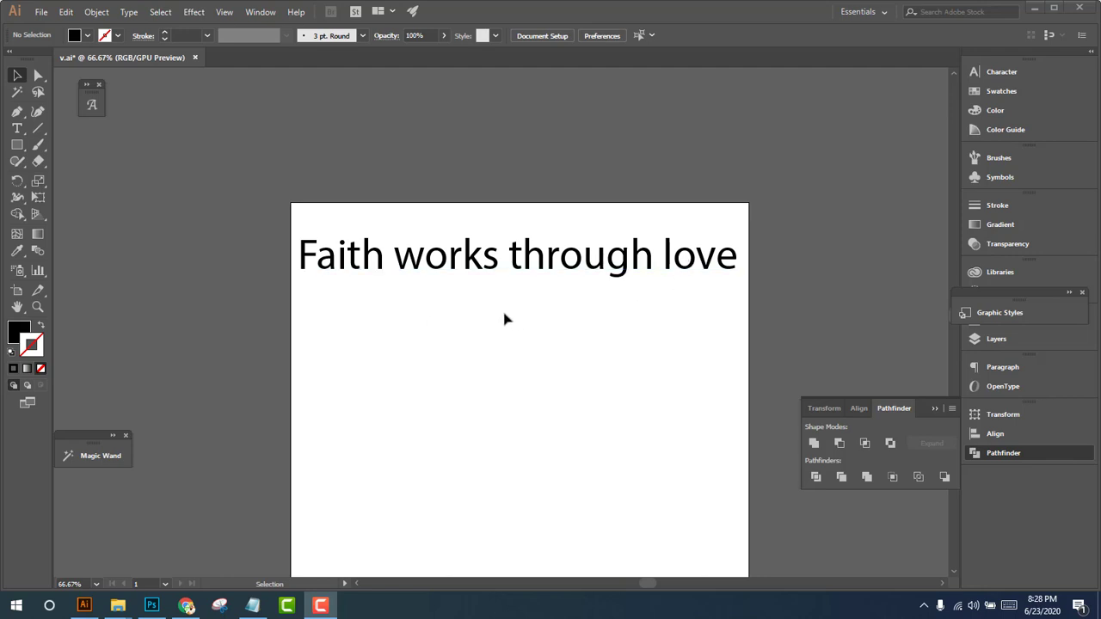
Drag the 'Faith works through love' headline up to the top edge of the artboard
scroll(503, 317, down, 1)
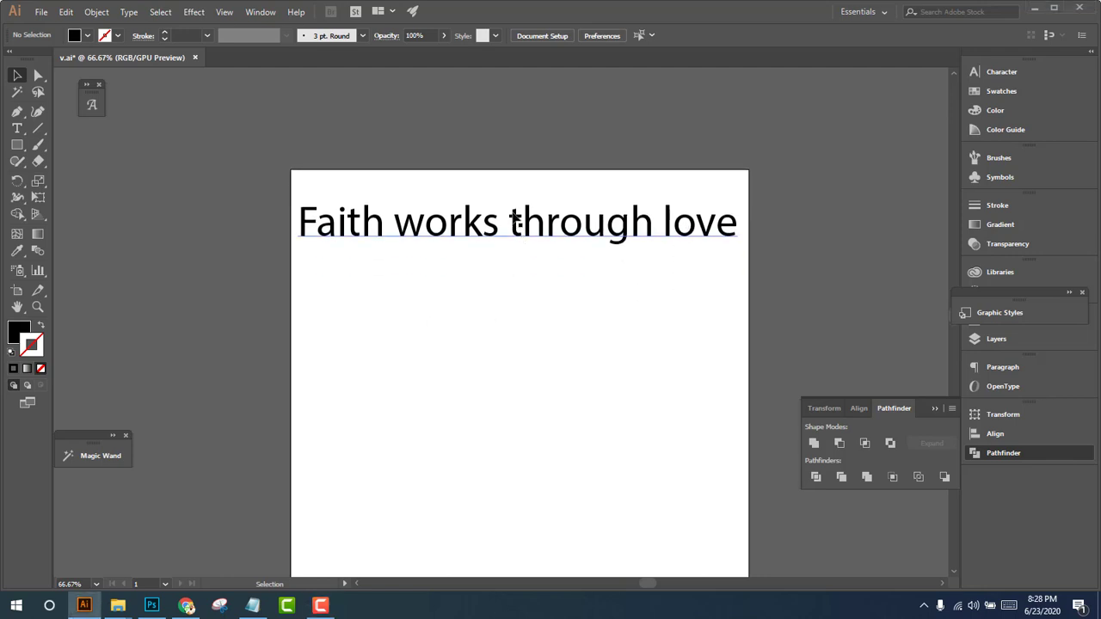
drag(514, 234, 519, 203)
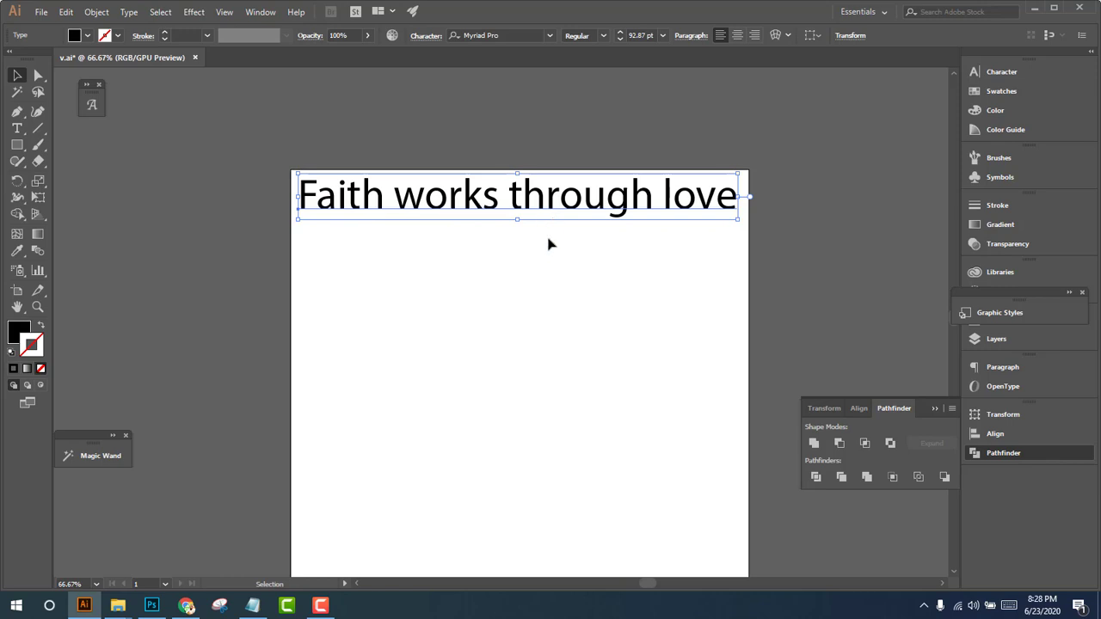
click(548, 244)
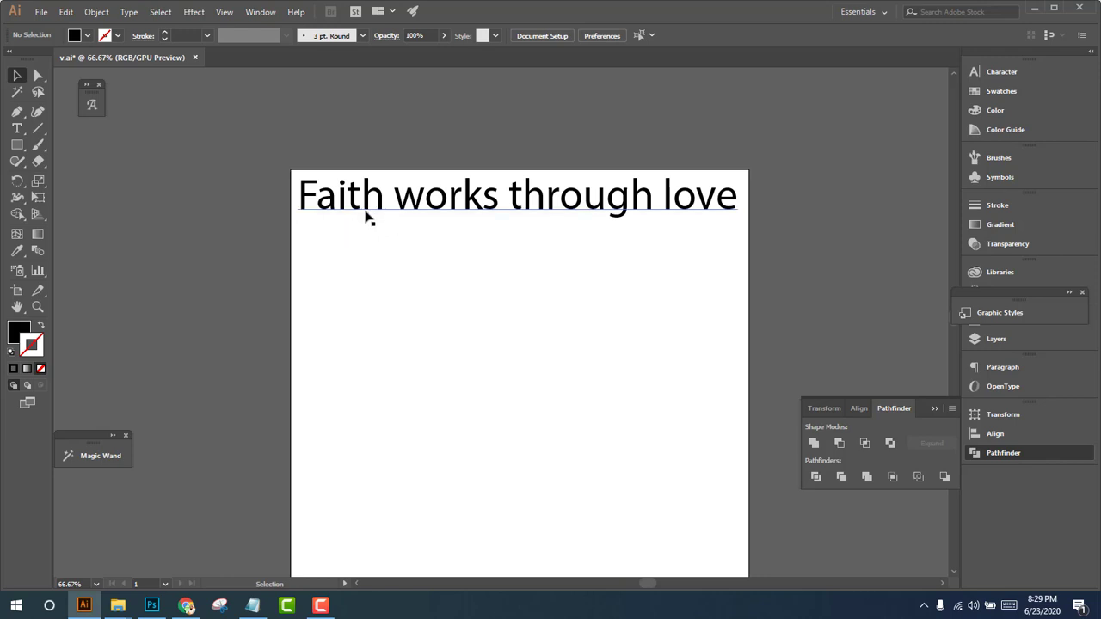
Copy 'Faith' out of the headline as its own object and enlarge it to about 267 pt
double_click(374, 206)
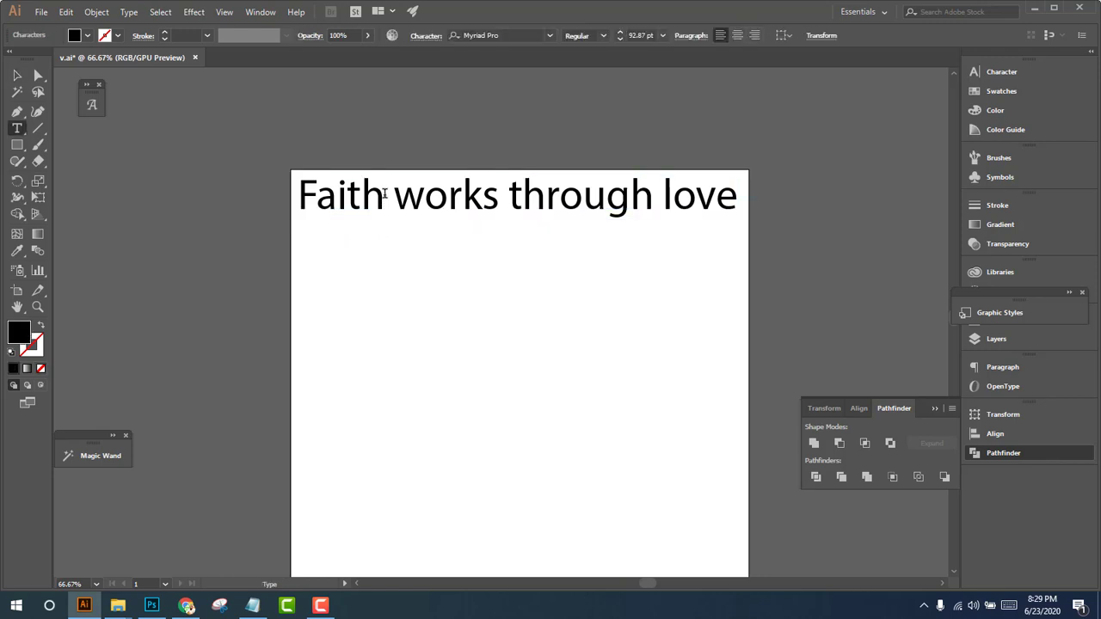
drag(385, 196, 306, 194)
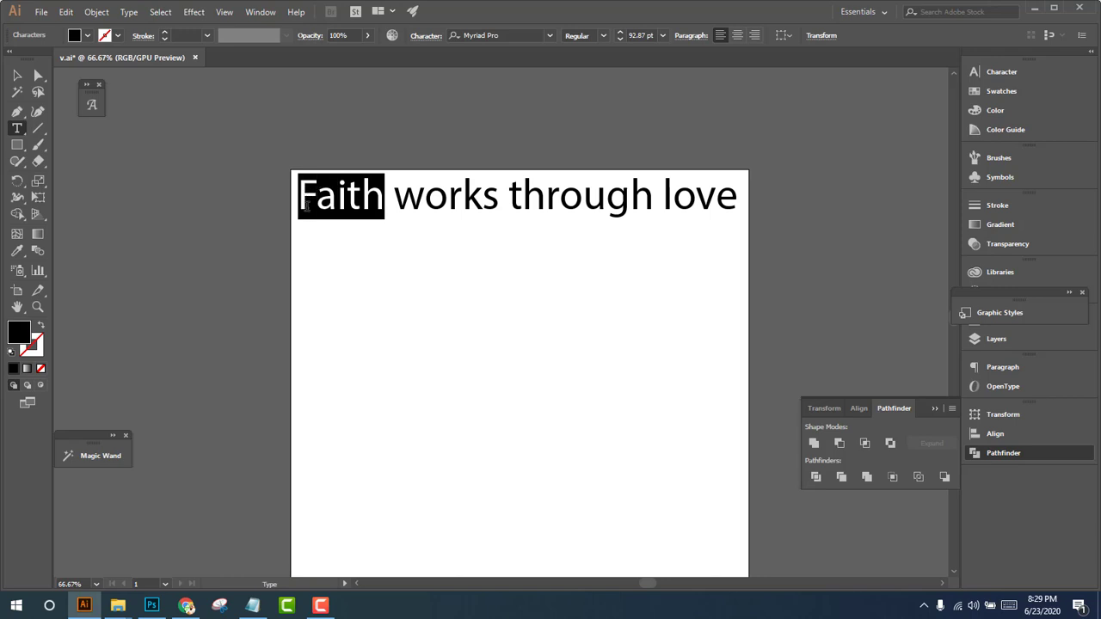
key(ctrl+c)
ctrl+click(405, 304)
key(ctrl+v)
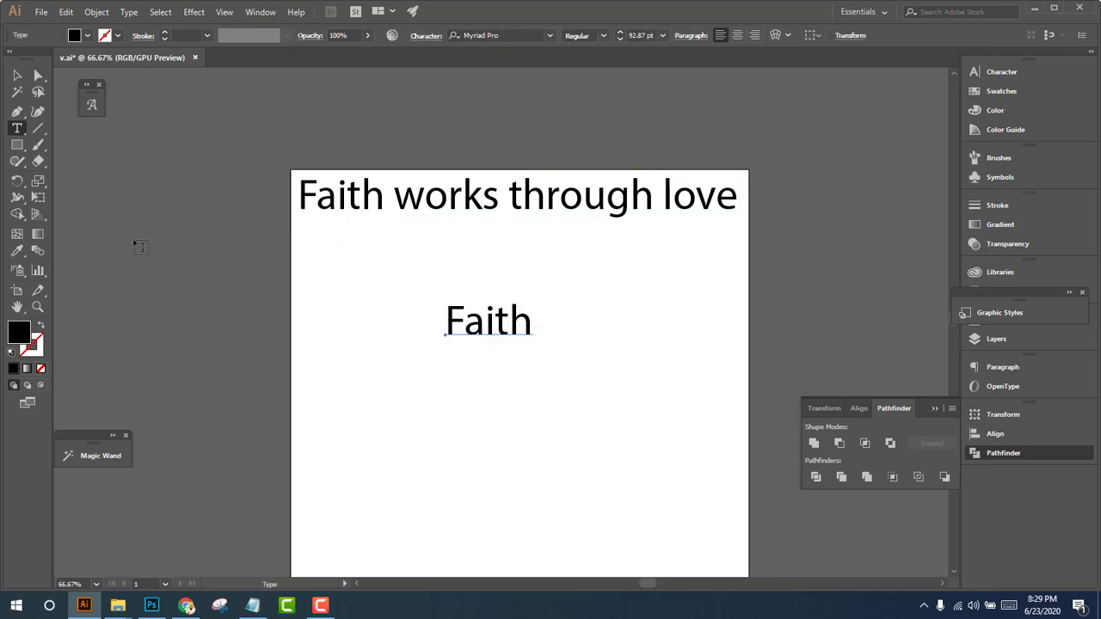
click(17, 75)
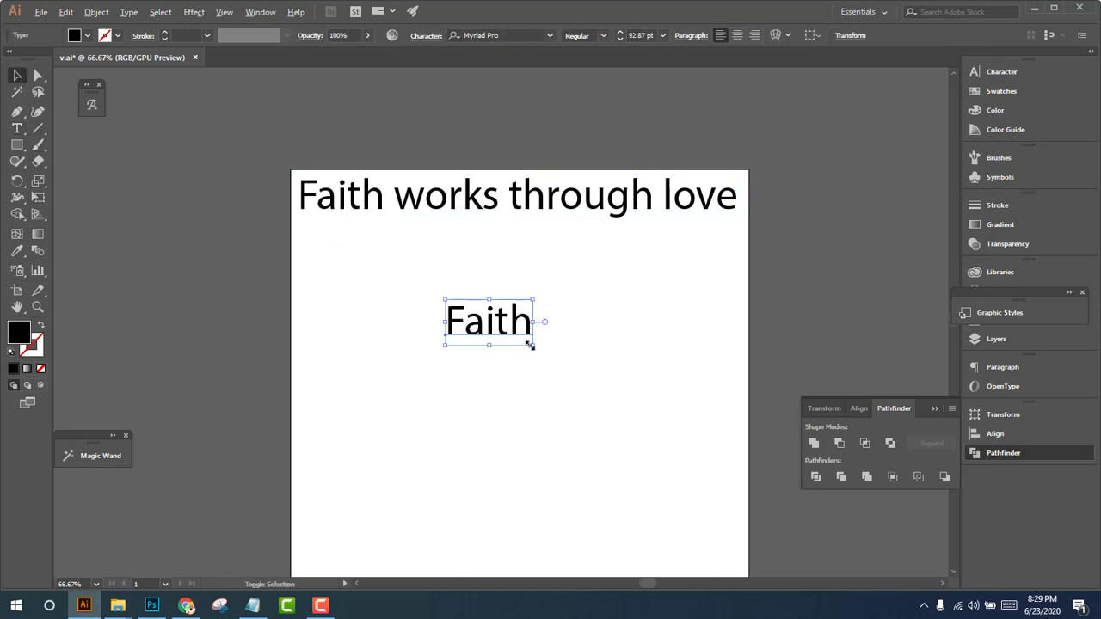
drag(529, 344, 615, 411)
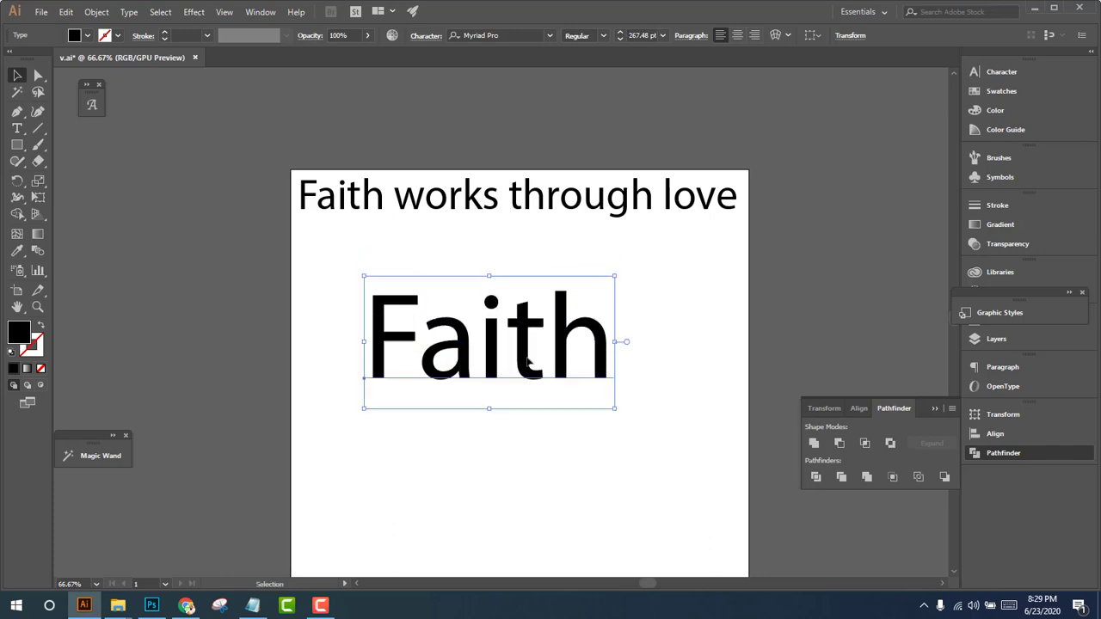
Duplicate 'works' as a separate text object and place it below the big Faith
key(t)
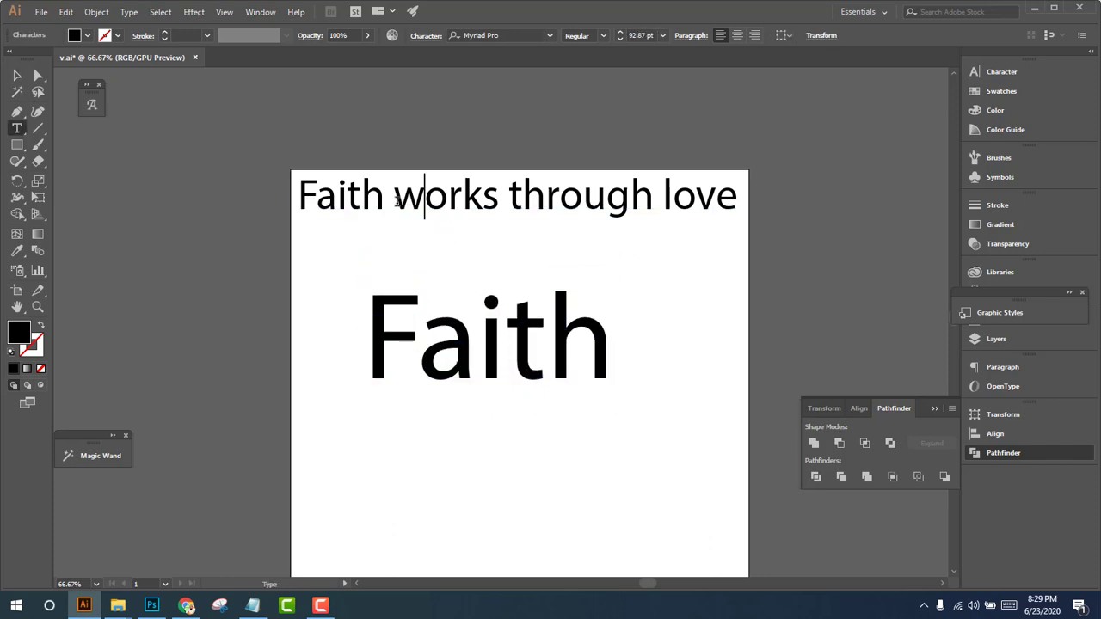
drag(395, 200, 494, 203)
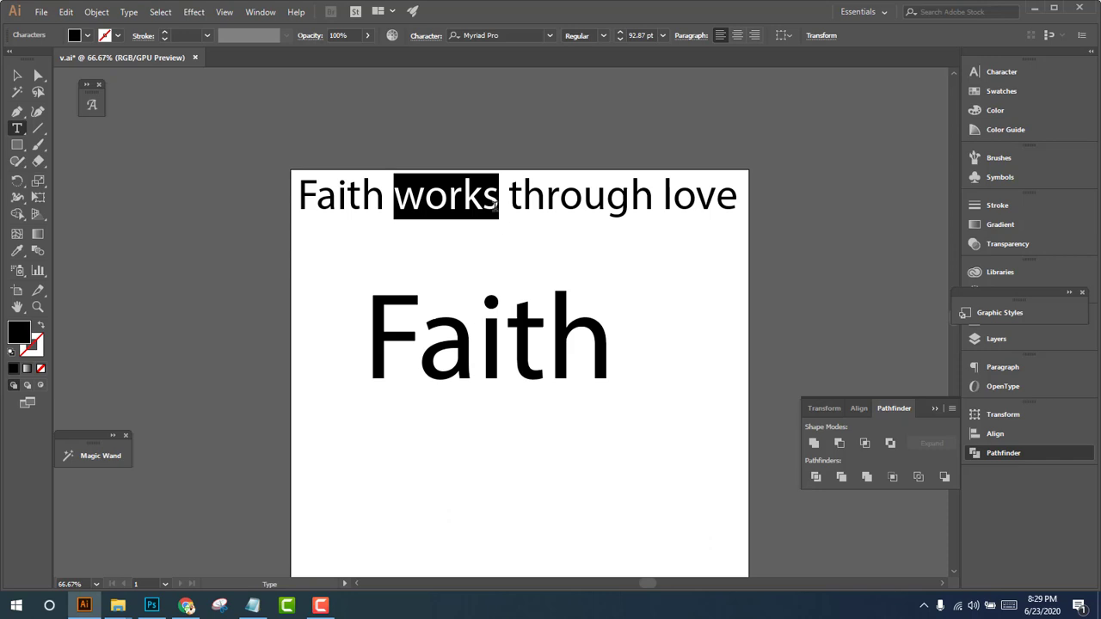
key(ctrl+c)
key(Escape)
key(ctrl+v)
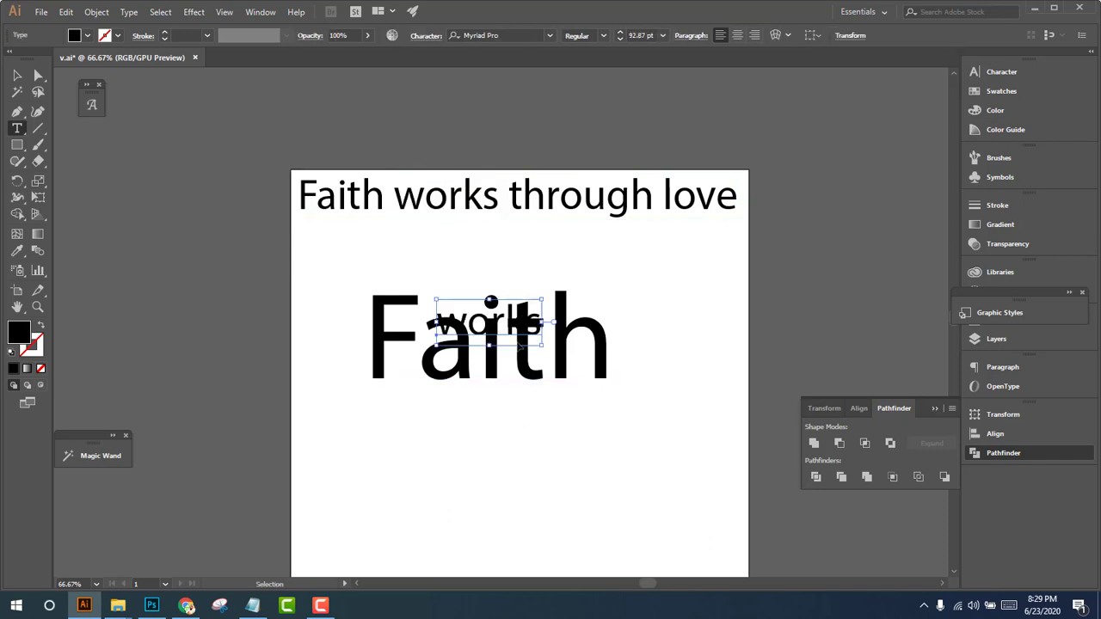
drag(509, 325, 504, 424)
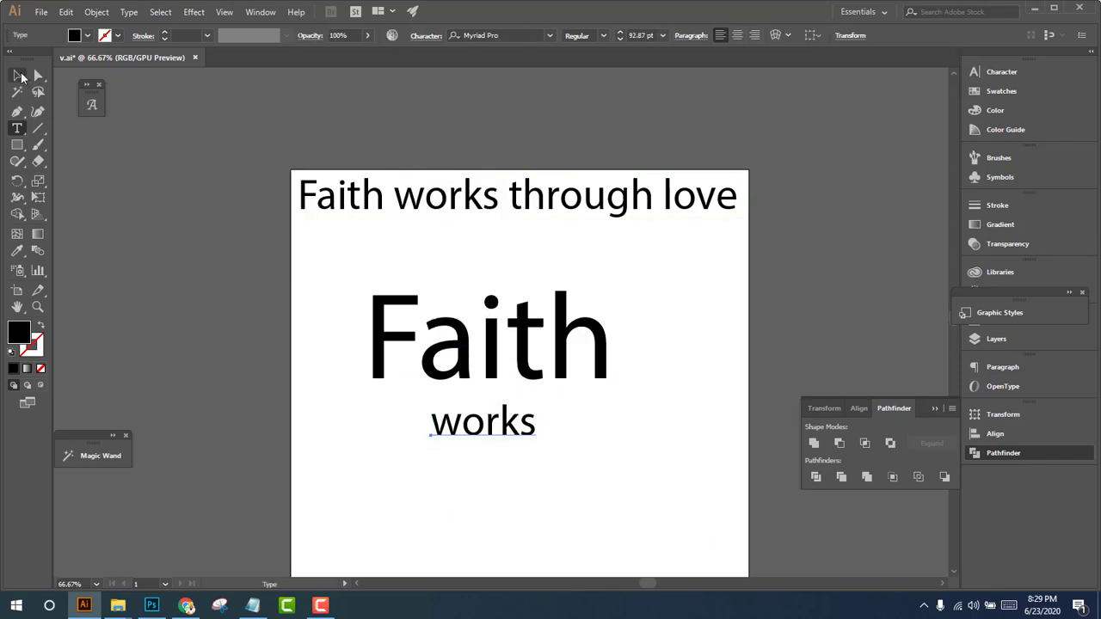
click(19, 76)
Duplicate 'through' as a separate text object and stack it below works
double_click(515, 196)
key(ctrl+a)
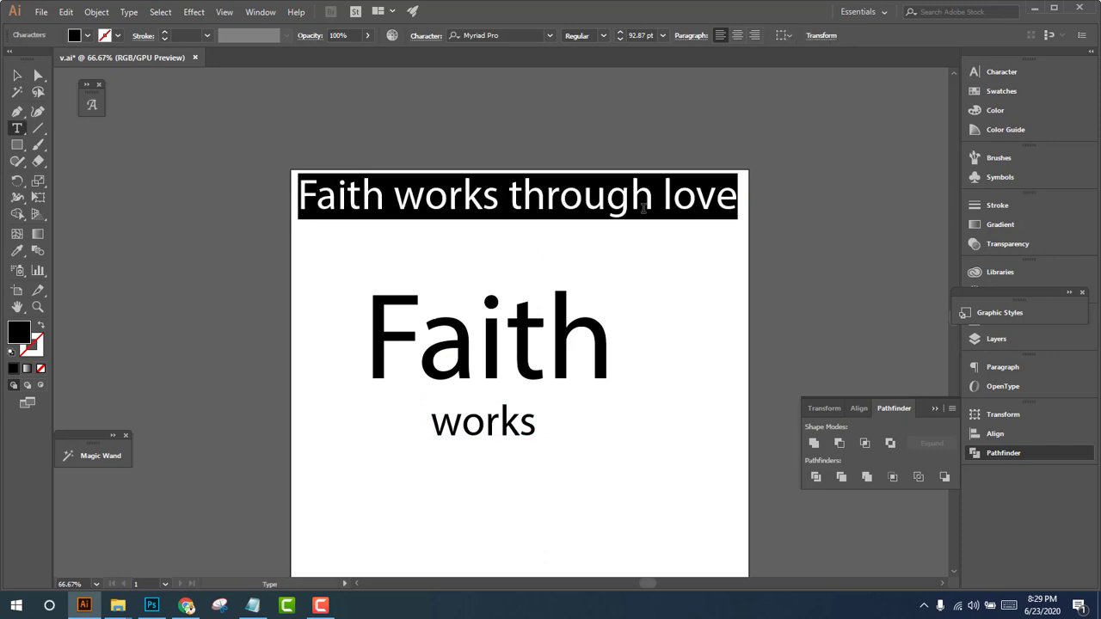
drag(650, 201, 509, 199)
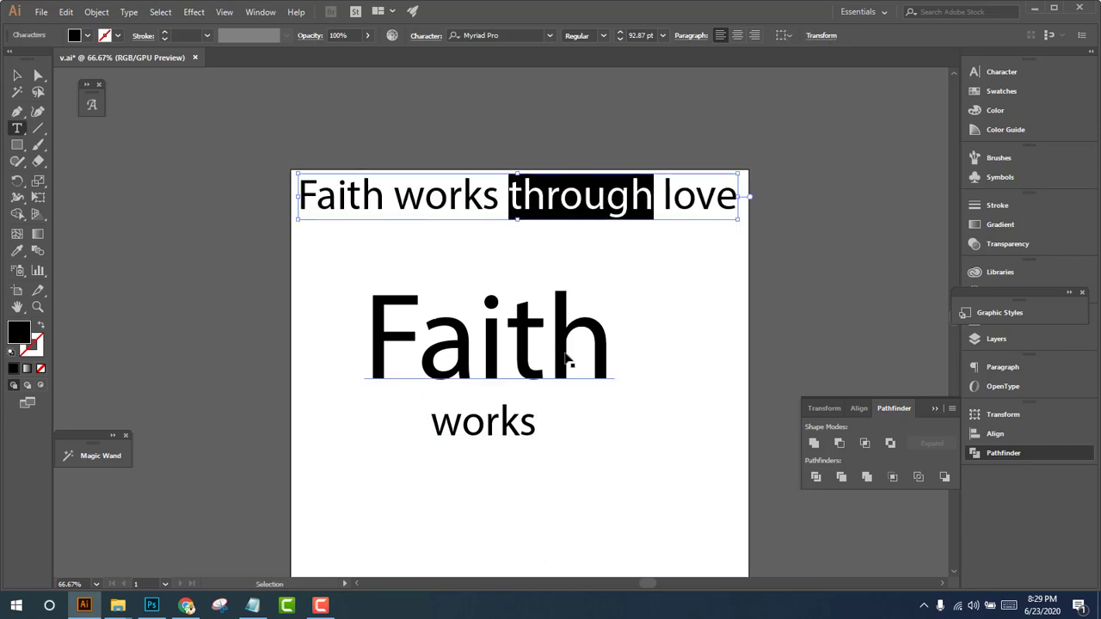
key(ctrl+c)
key(Escape)
key(ctrl+v)
drag(526, 329, 528, 473)
Copy 'love' from the headline as a separate text object
drag(663, 195, 738, 196)
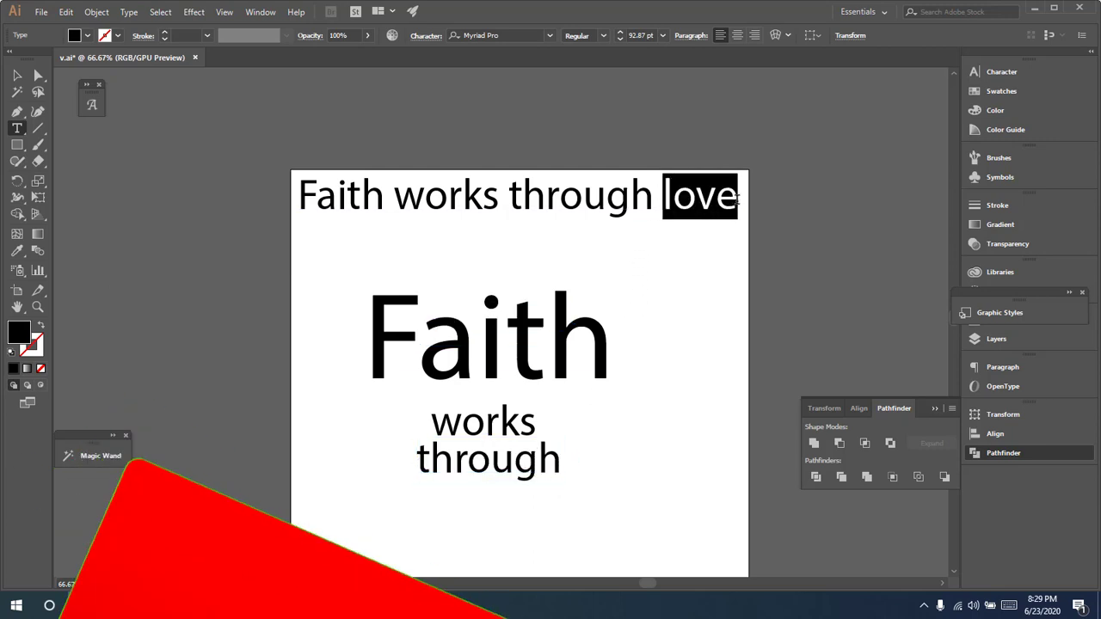
key(ctrl+c)
key(Escape)
key(ctrl+v)
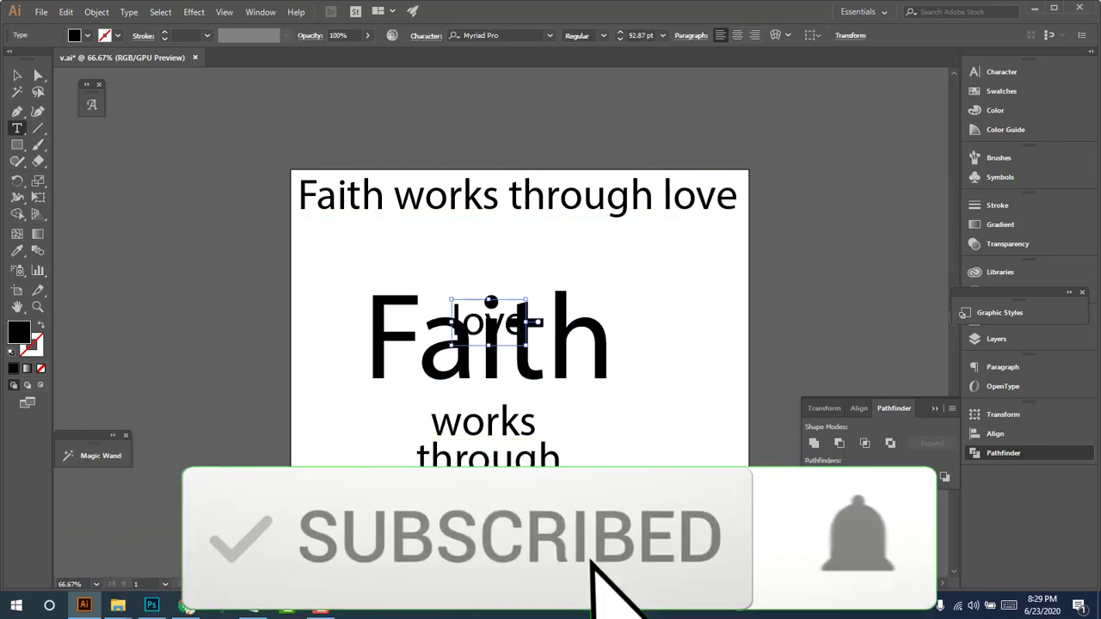
key(Delete)
click(19, 78)
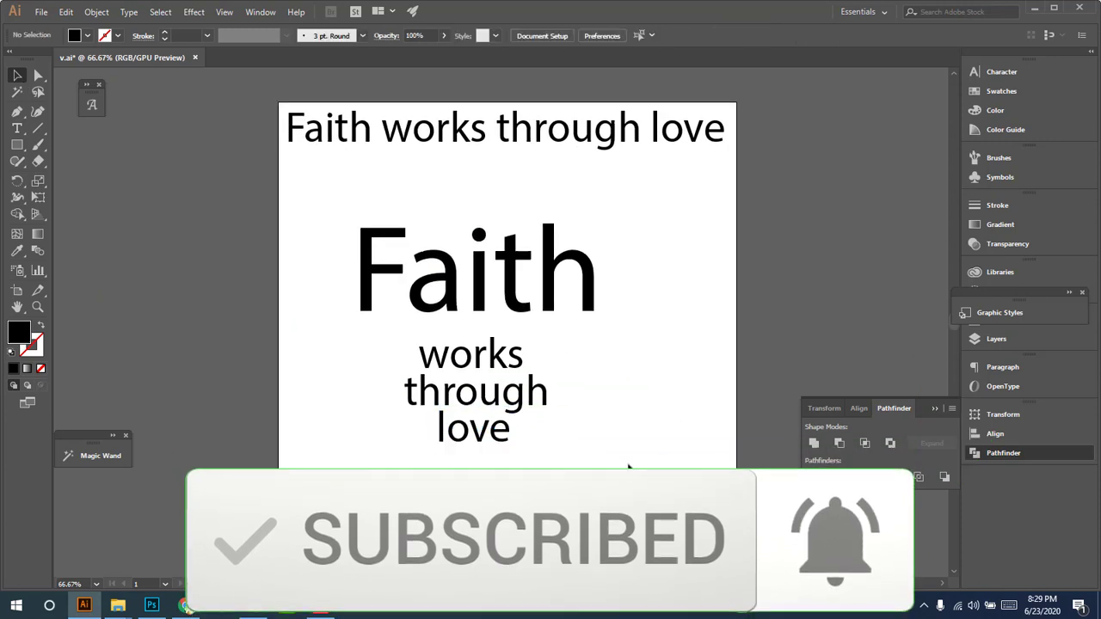
Horizontally centre Faith and the stacked works, through, love words on each other
drag(628, 467, 344, 238)
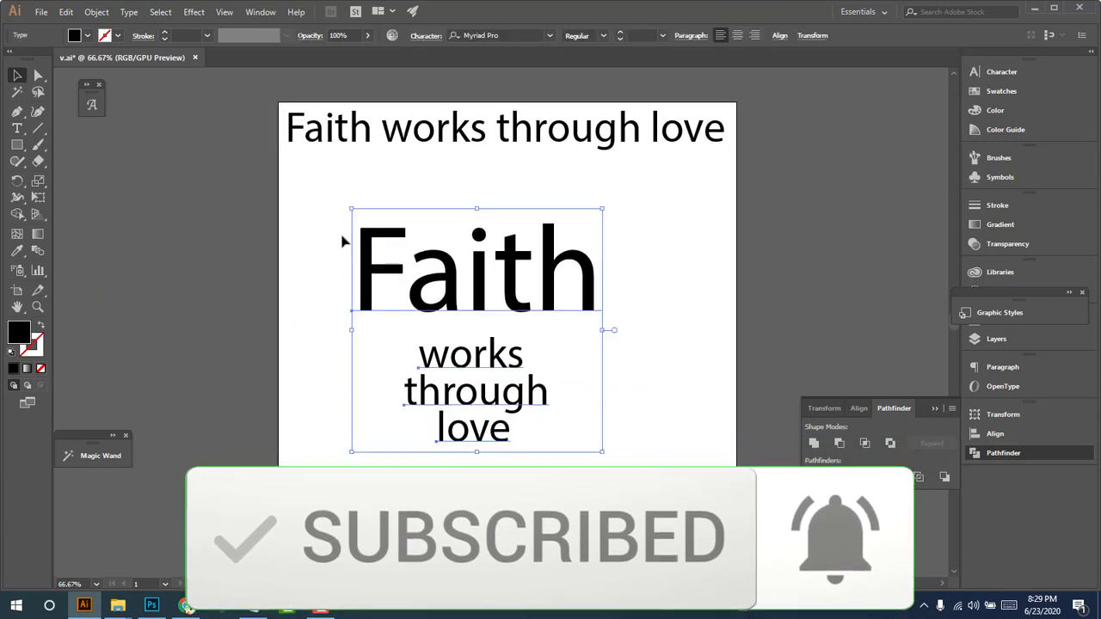
click(779, 36)
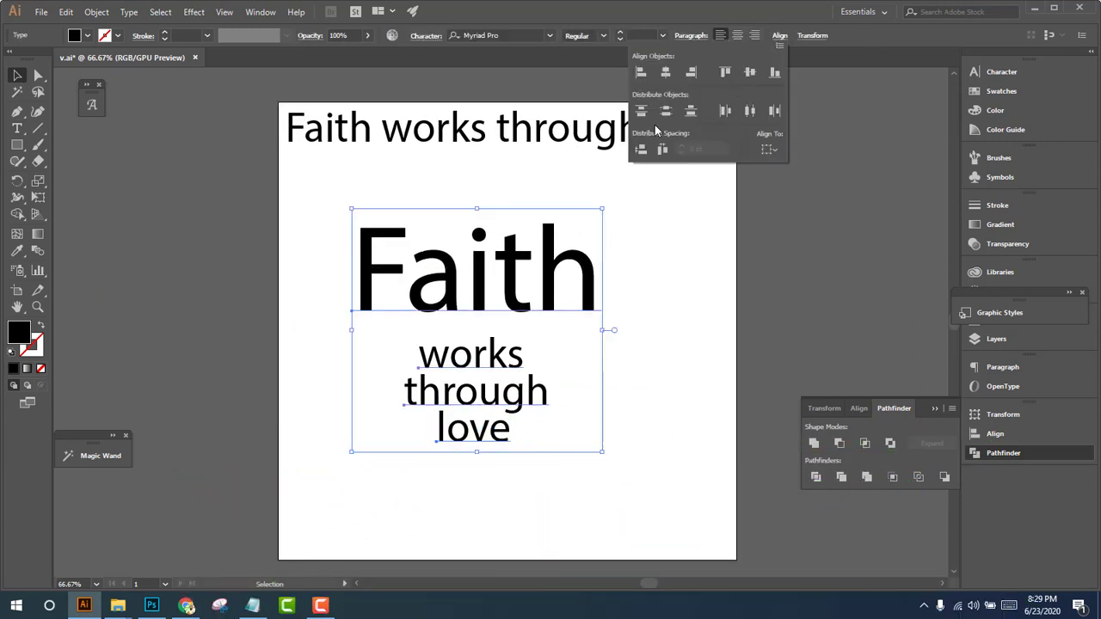
click(669, 74)
click(628, 413)
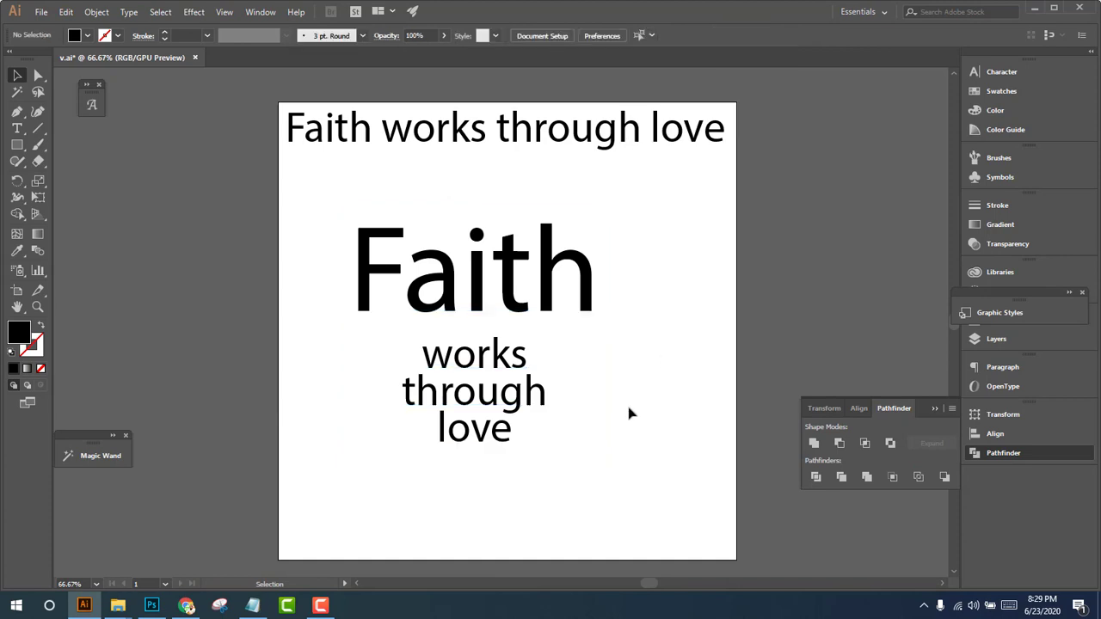
scroll(628, 420, up, 1)
scroll(606, 431, down, 1)
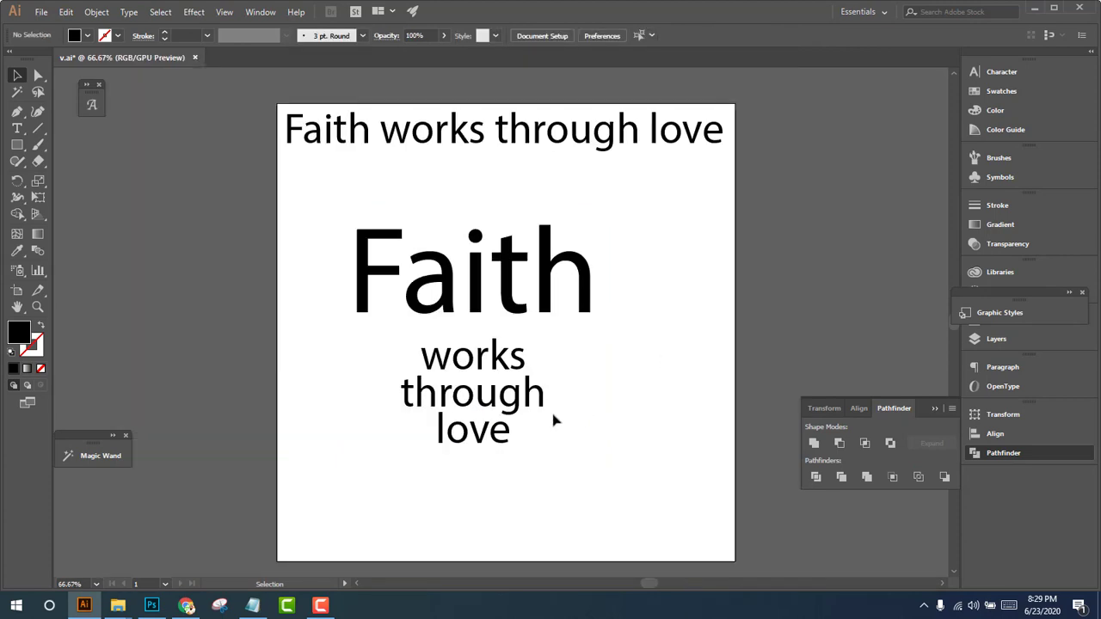
scroll(555, 426, up, 1)
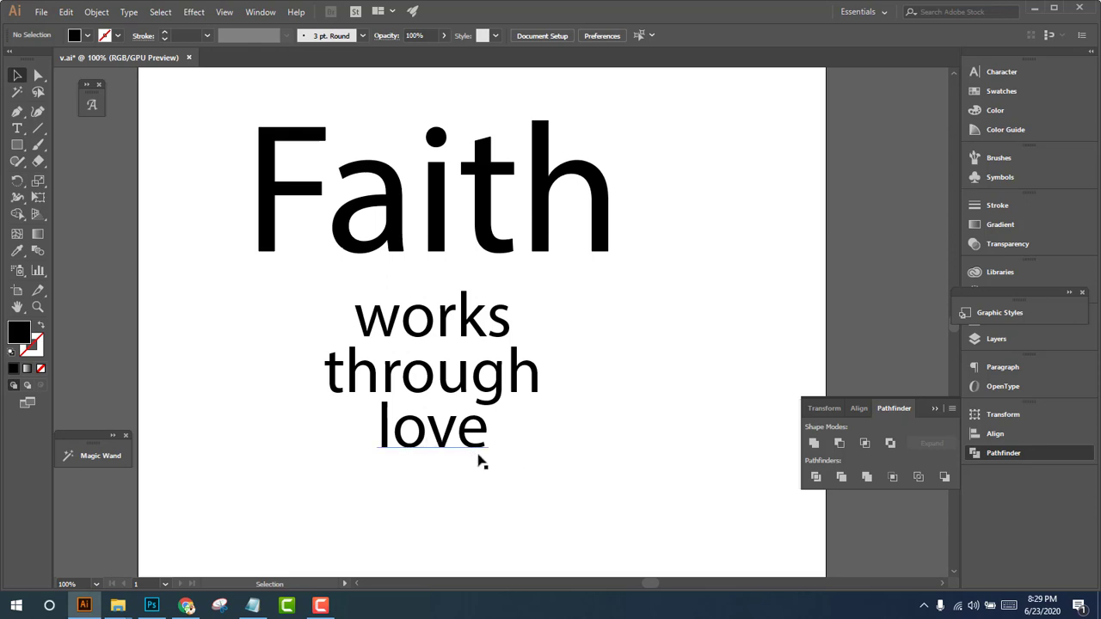
scroll(550, 443, up, 2)
scroll(516, 436, down, 2)
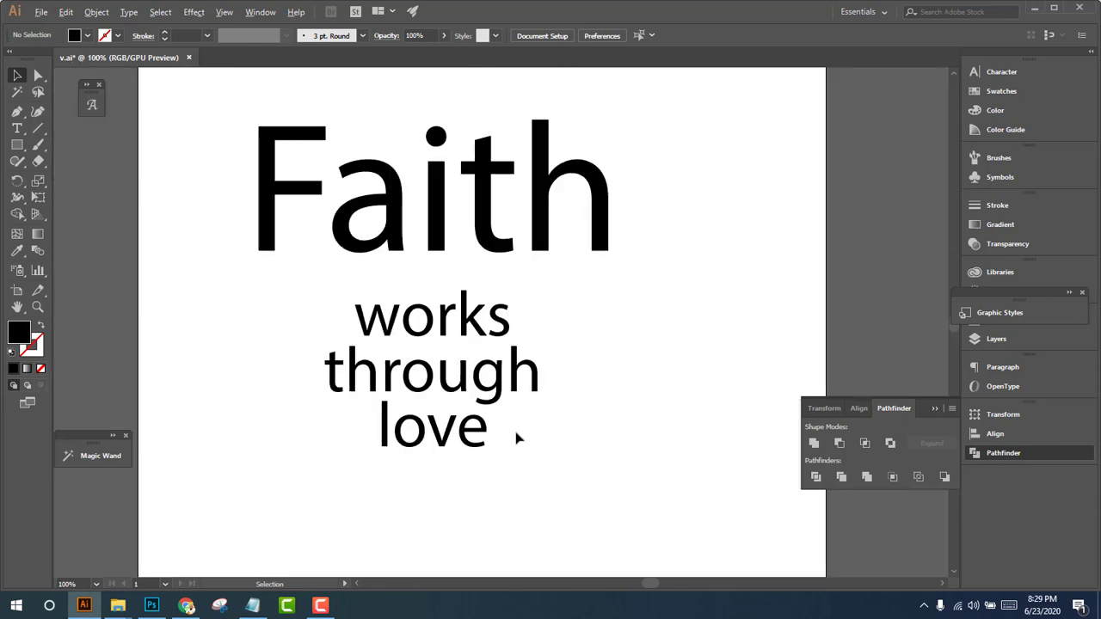
scroll(516, 437, down, 1)
Open the Character panel for the lettering and view the 'Faith works through love t shirt design' reference images
click(527, 330)
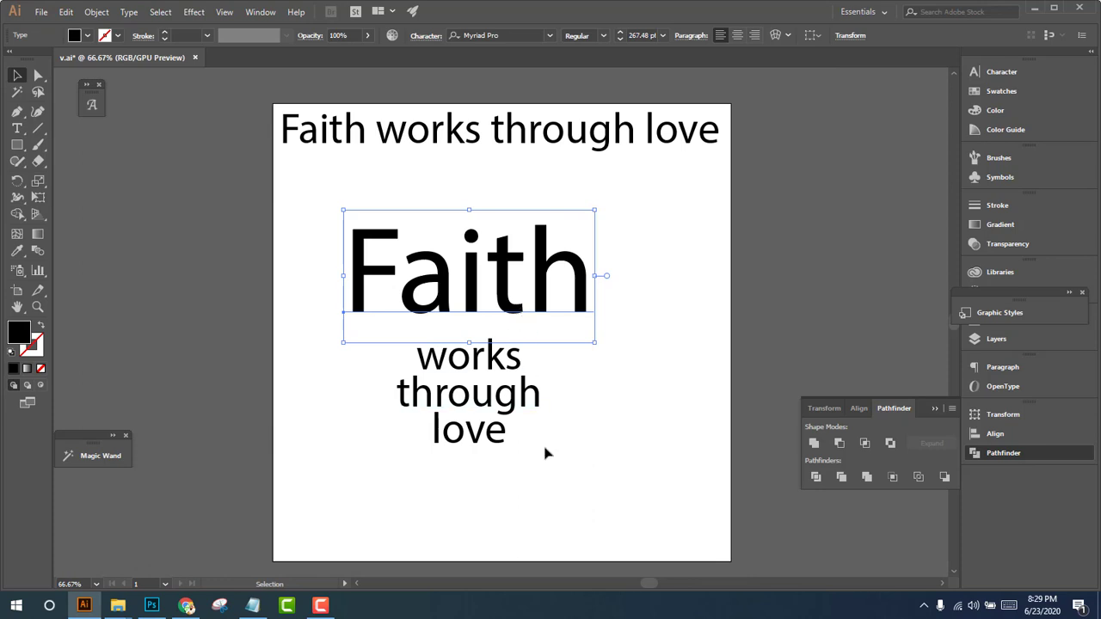
shift+click(510, 348)
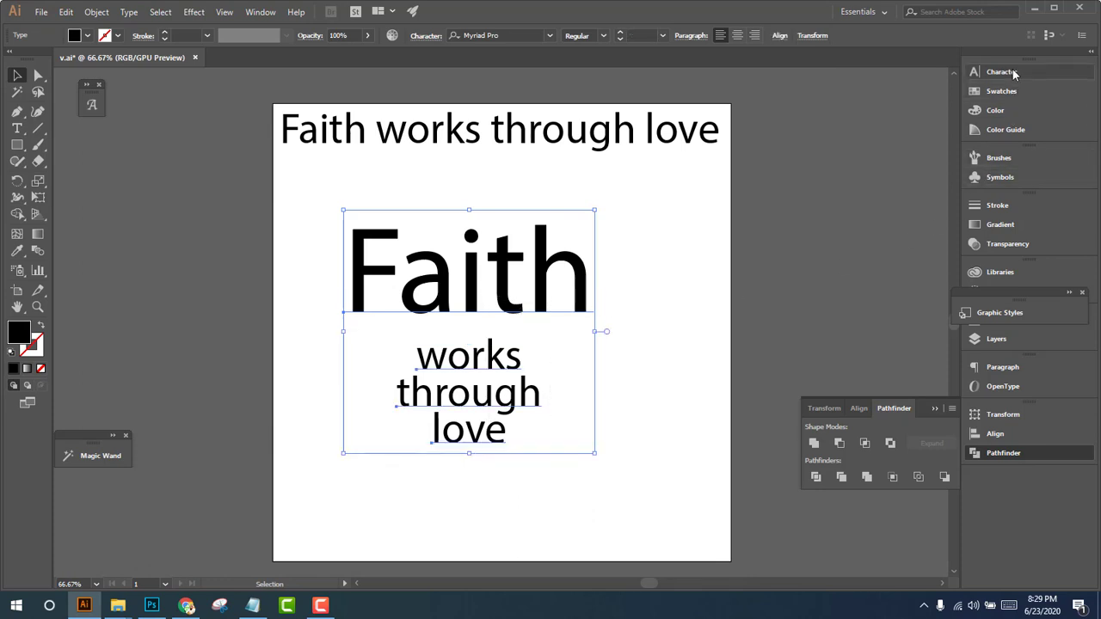
click(1013, 73)
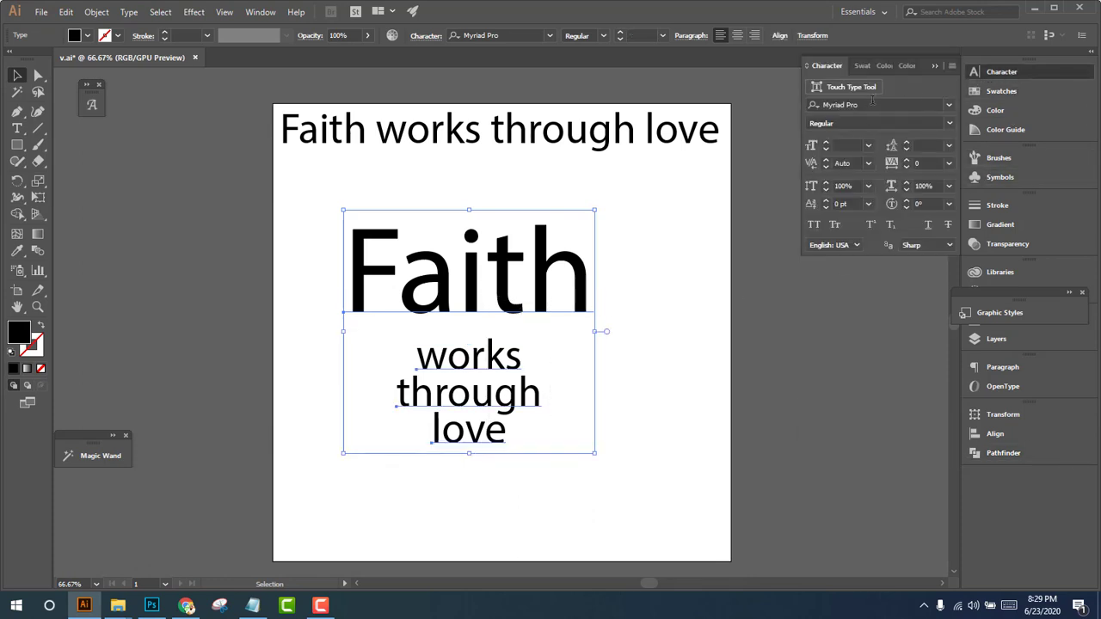
click(185, 606)
click(886, 12)
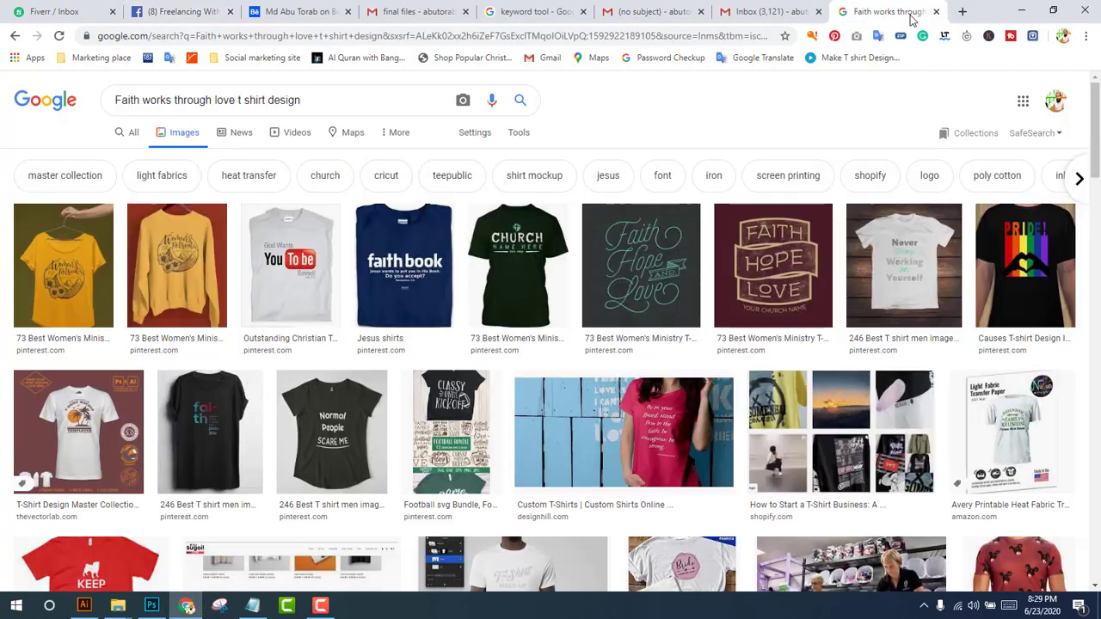
Search Google Images for 'heavy font free download' in a new tab
click(961, 11)
click(670, 36)
text(ha)
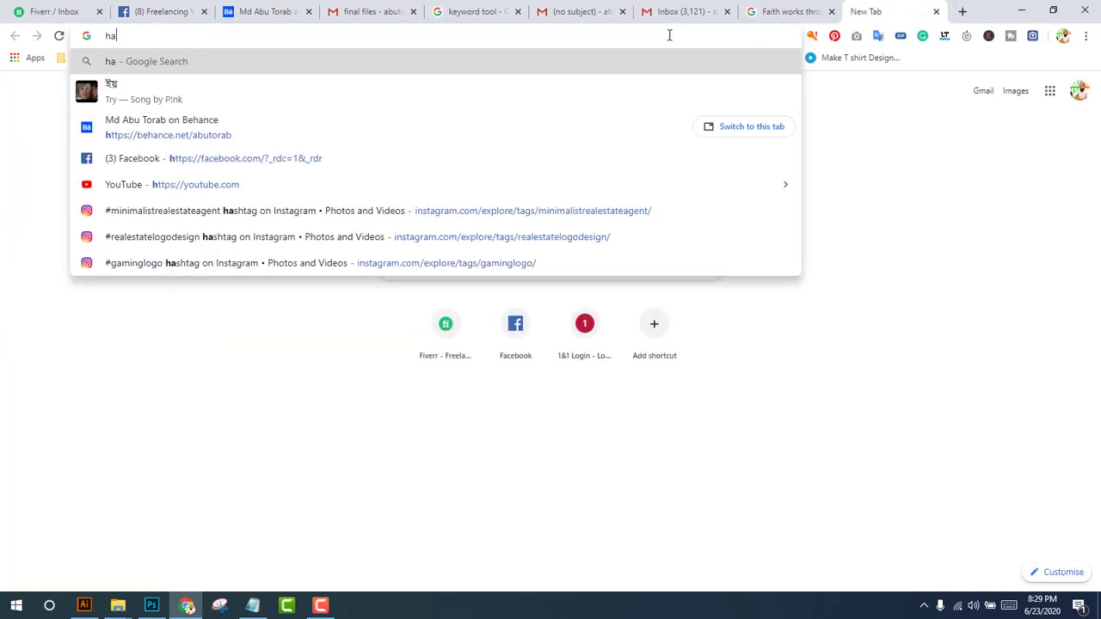
text(p)
key(BackSpace)
text(vy)
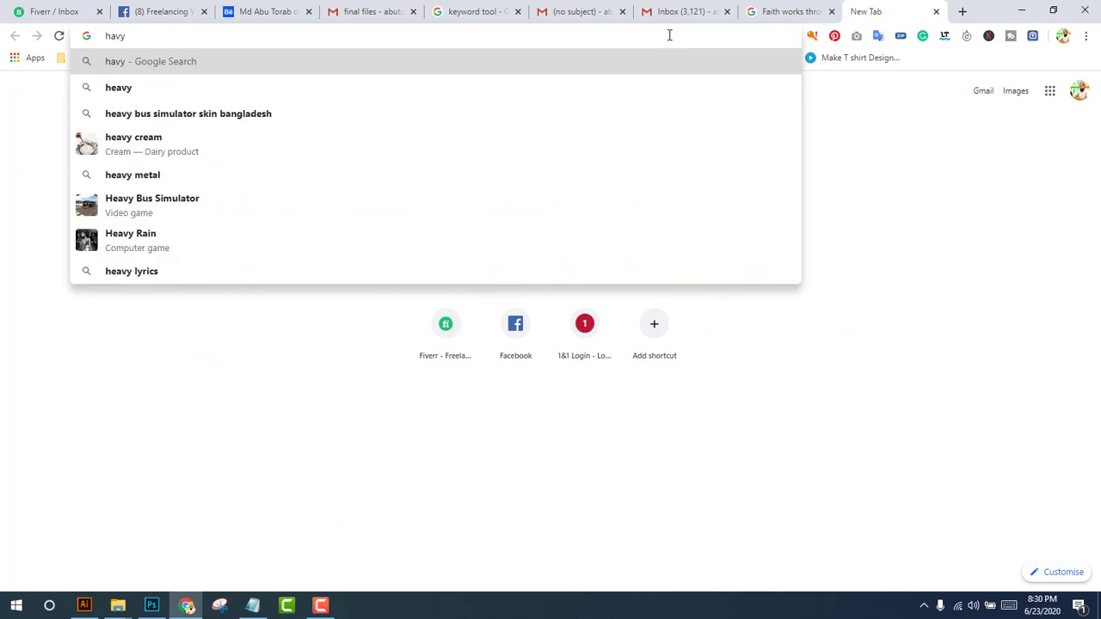
key(BackSpace)
key(BackSpace)
key(BackSpace)
text(eav)
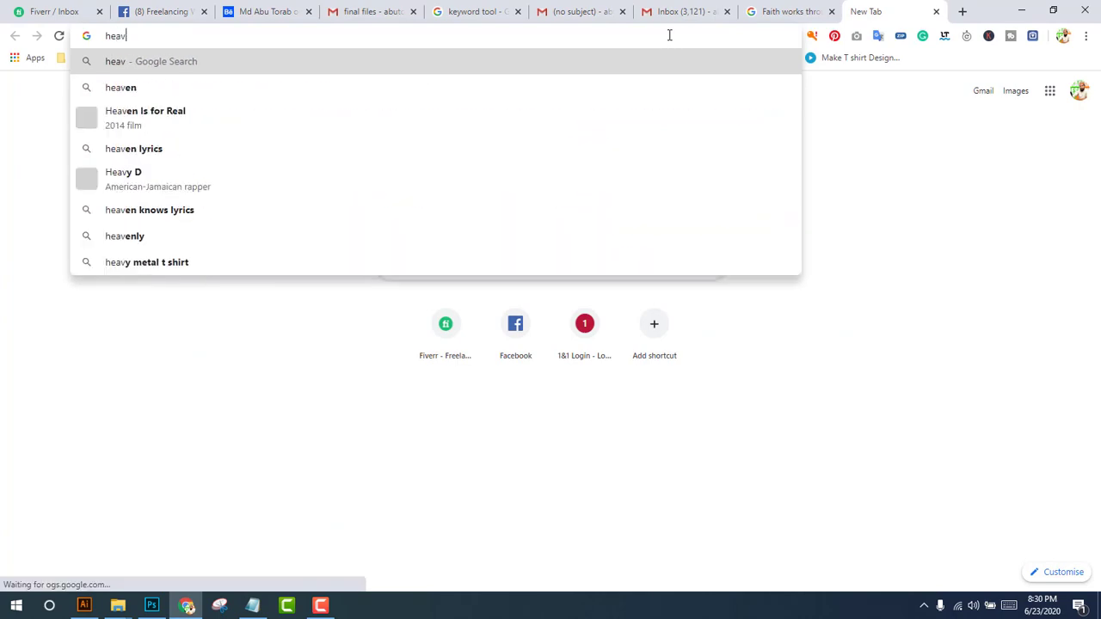
text(y font)
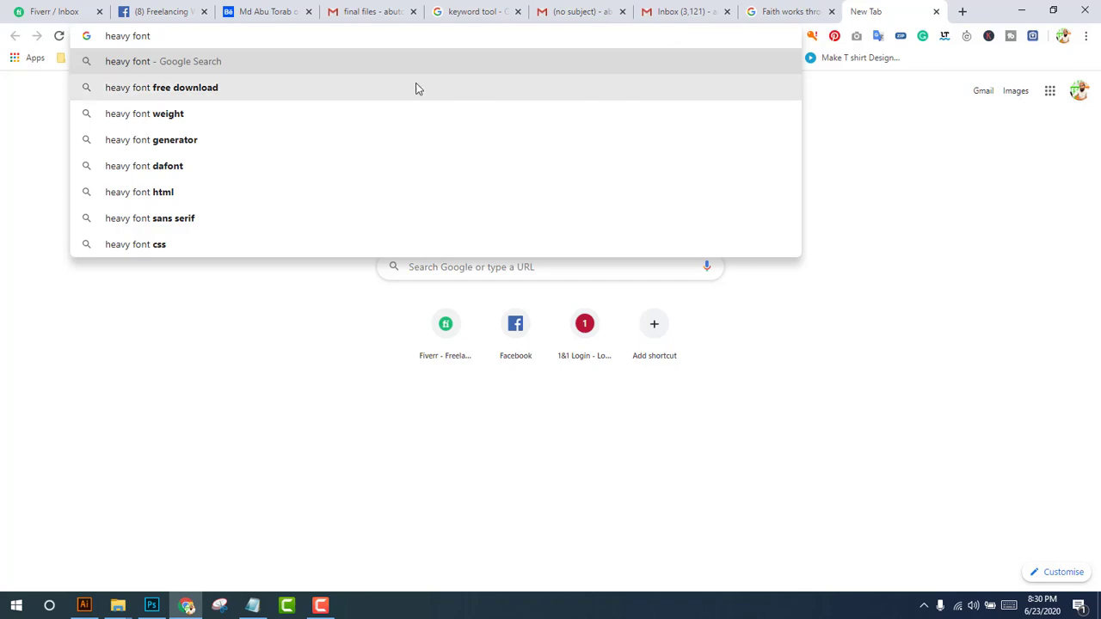
click(416, 88)
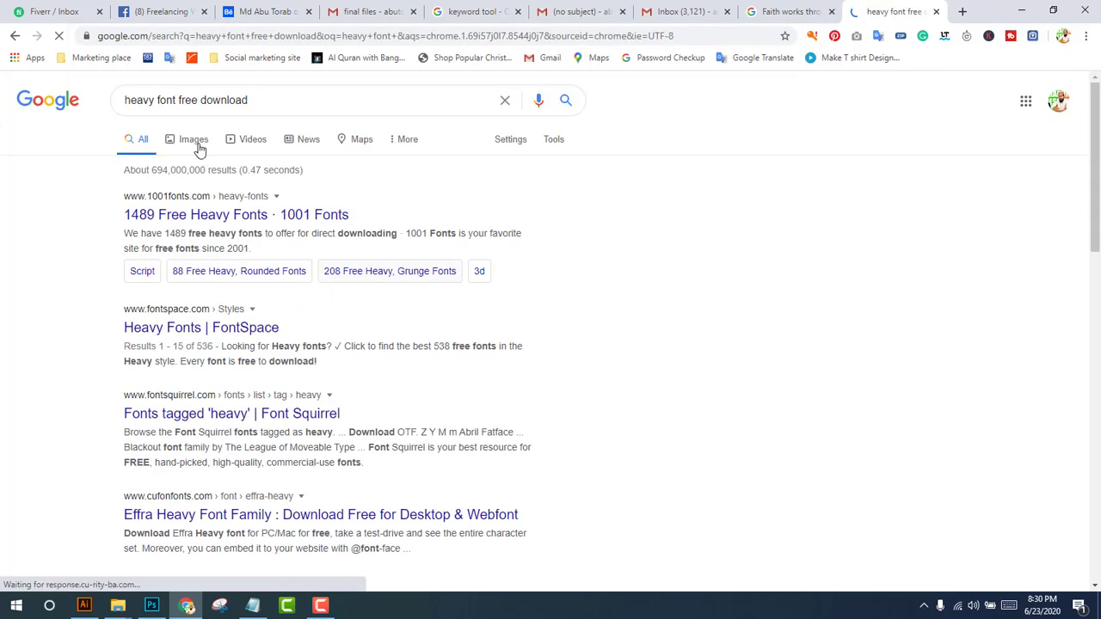
click(194, 140)
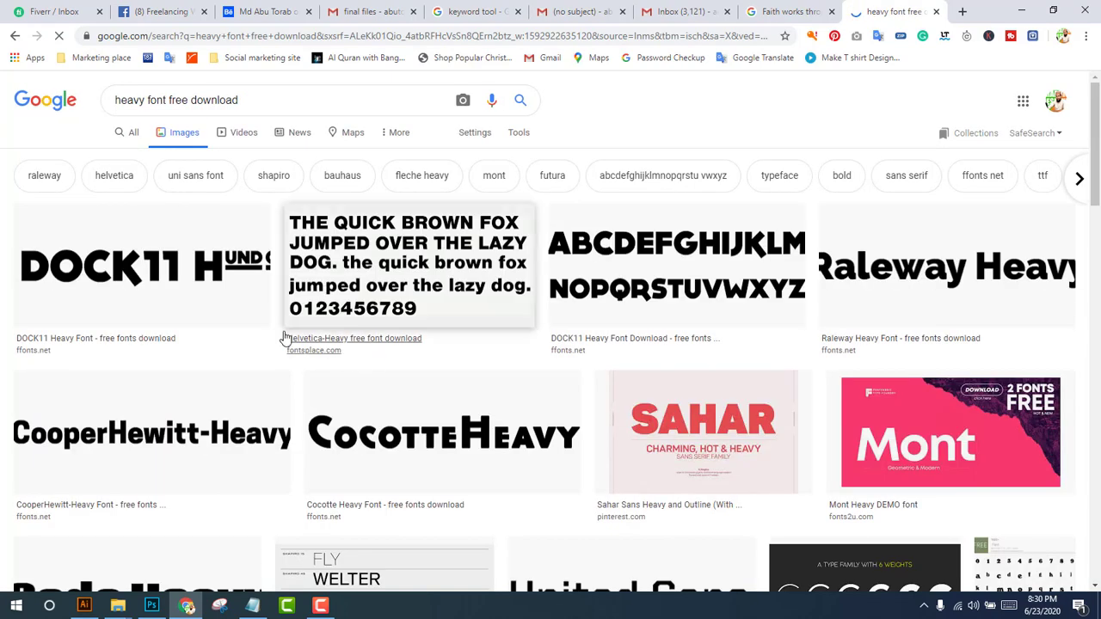
Browse the heavy font image results, then go back to Illustrator
scroll(560, 367, down, 3)
scroll(246, 336, down, 1)
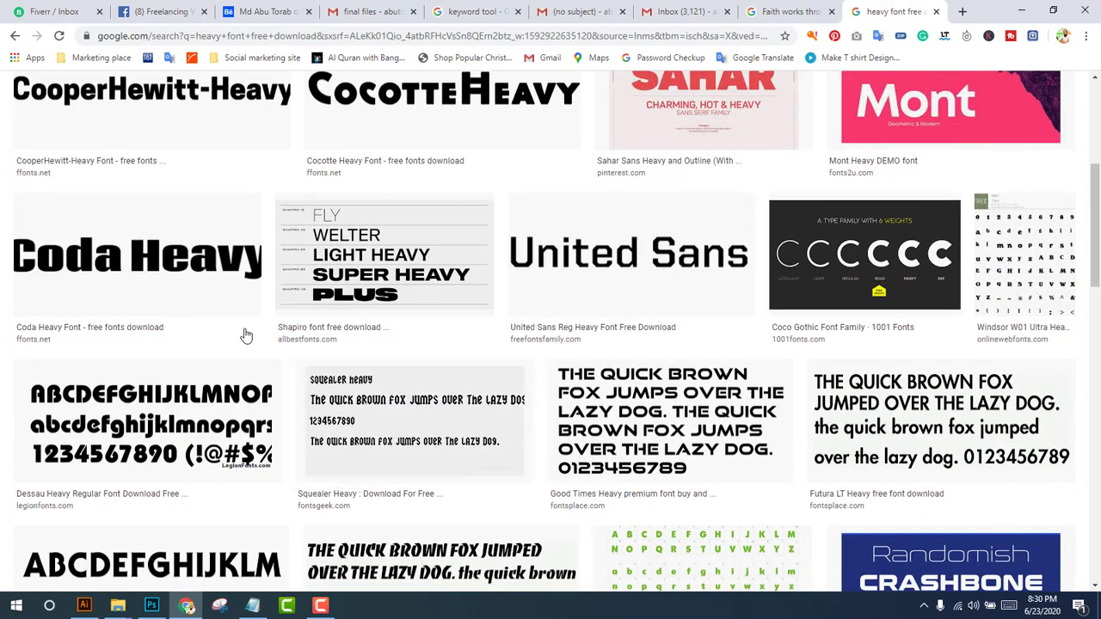
scroll(228, 290, down, 1)
scroll(258, 362, down, 1)
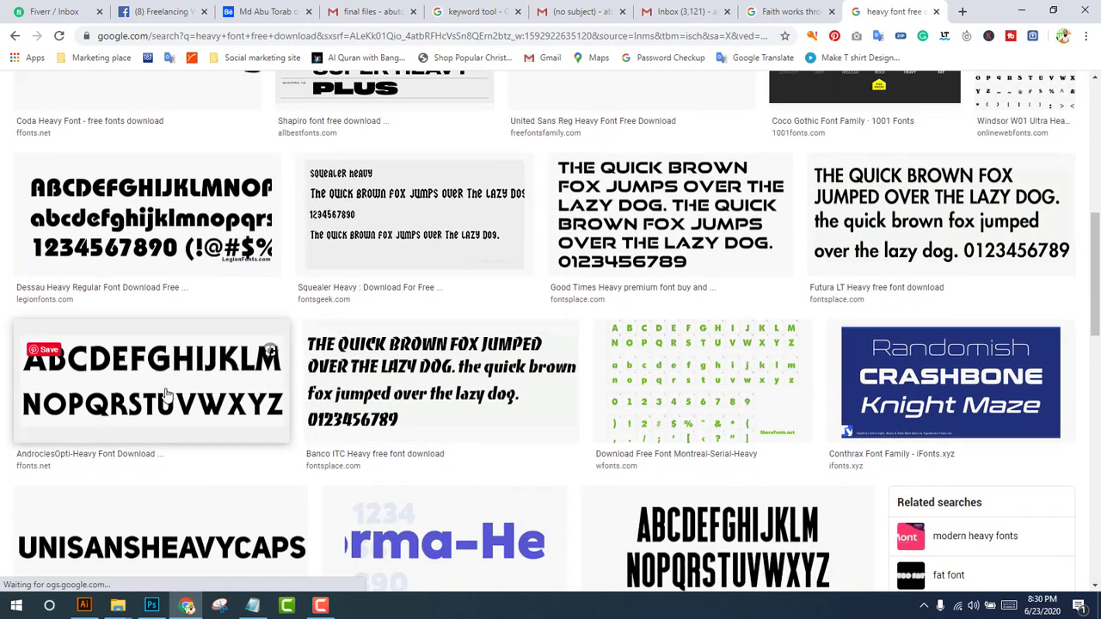
scroll(167, 397, down, 2)
scroll(262, 401, down, 1)
scroll(263, 404, up, 1)
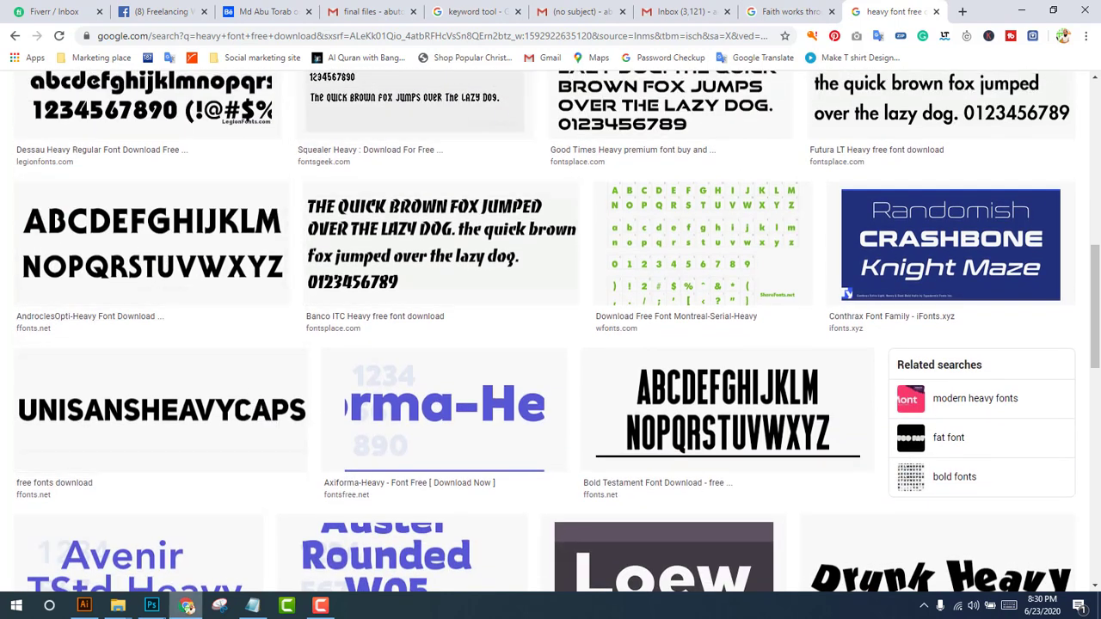
click(84, 606)
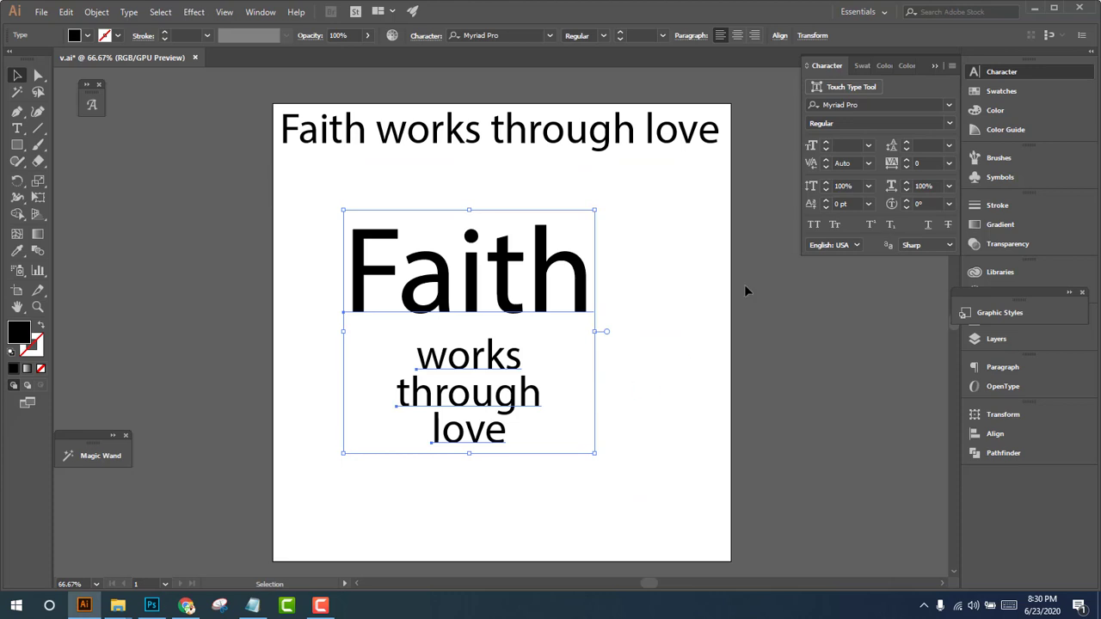
Apply Franklin Gothic Heavy (found by searching 'heav') and All Caps to the Faith and works lettering
click(889, 104)
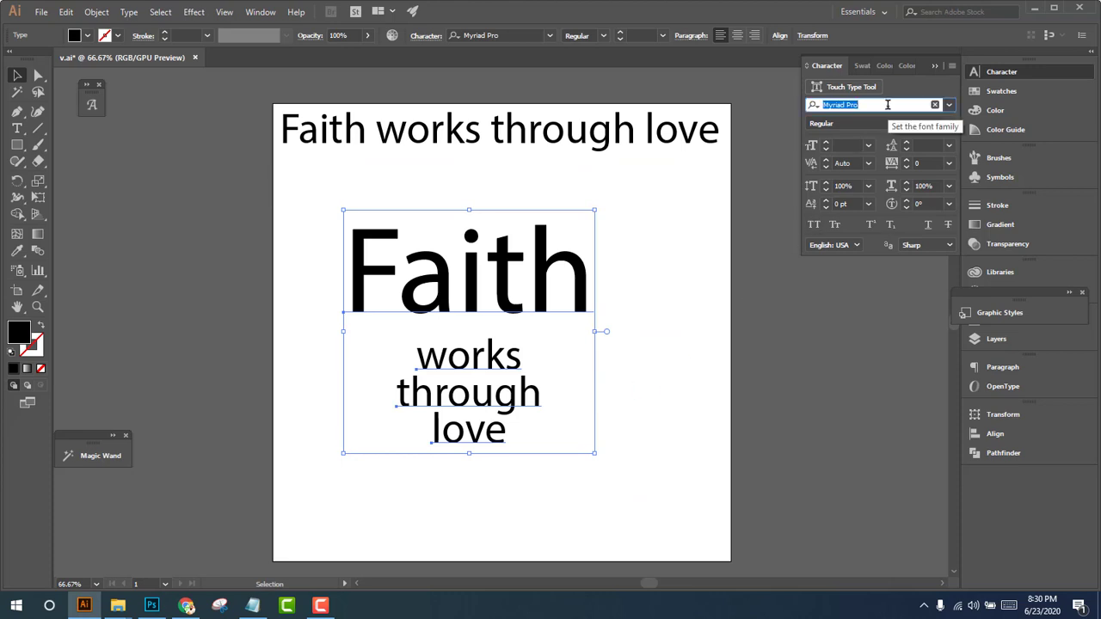
text(s)
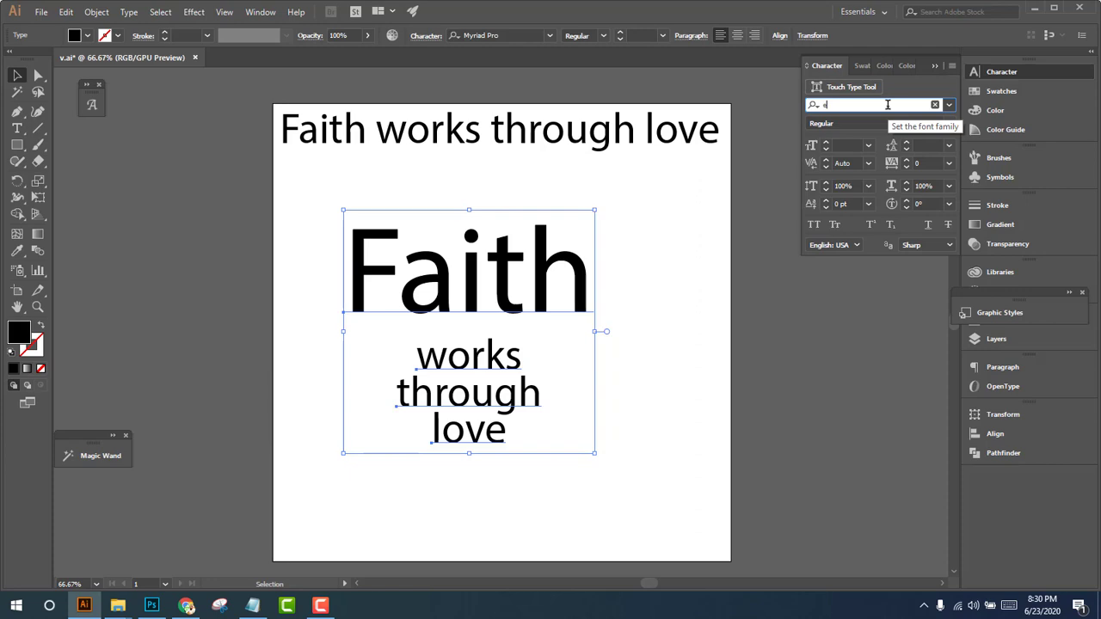
key(BackSpace)
text(M)
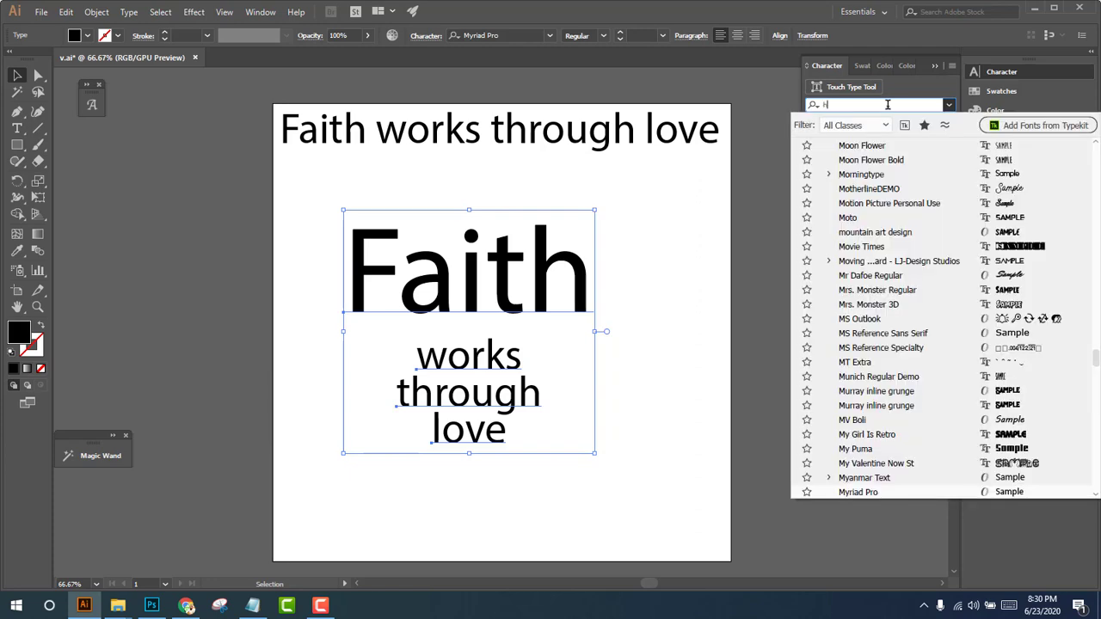
text(ea)
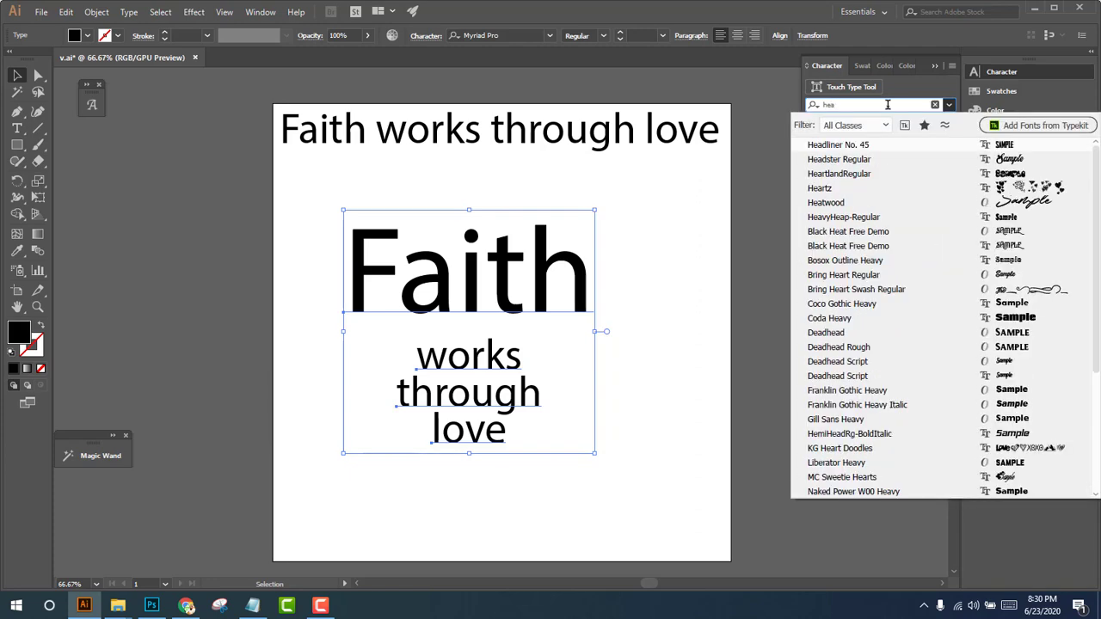
text(v)
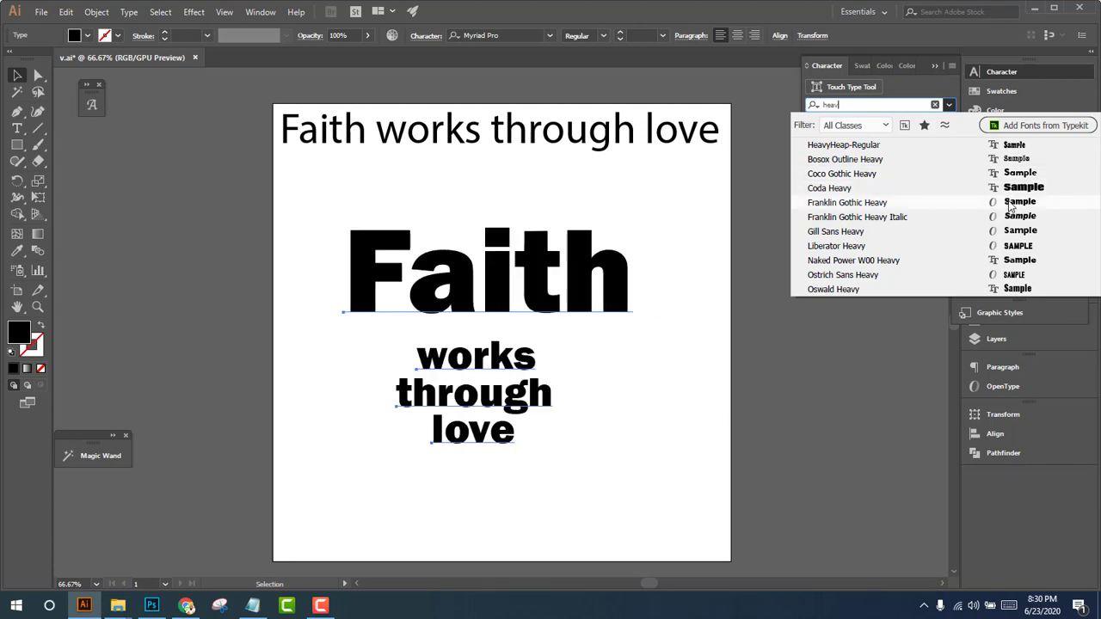
click(1008, 205)
click(677, 450)
click(464, 255)
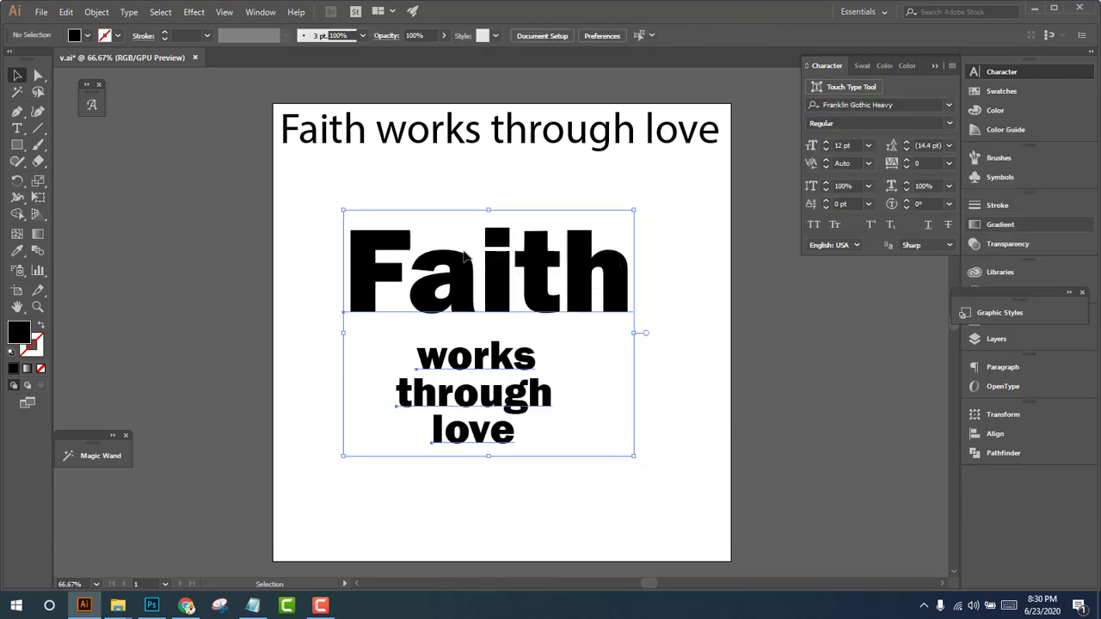
click(814, 224)
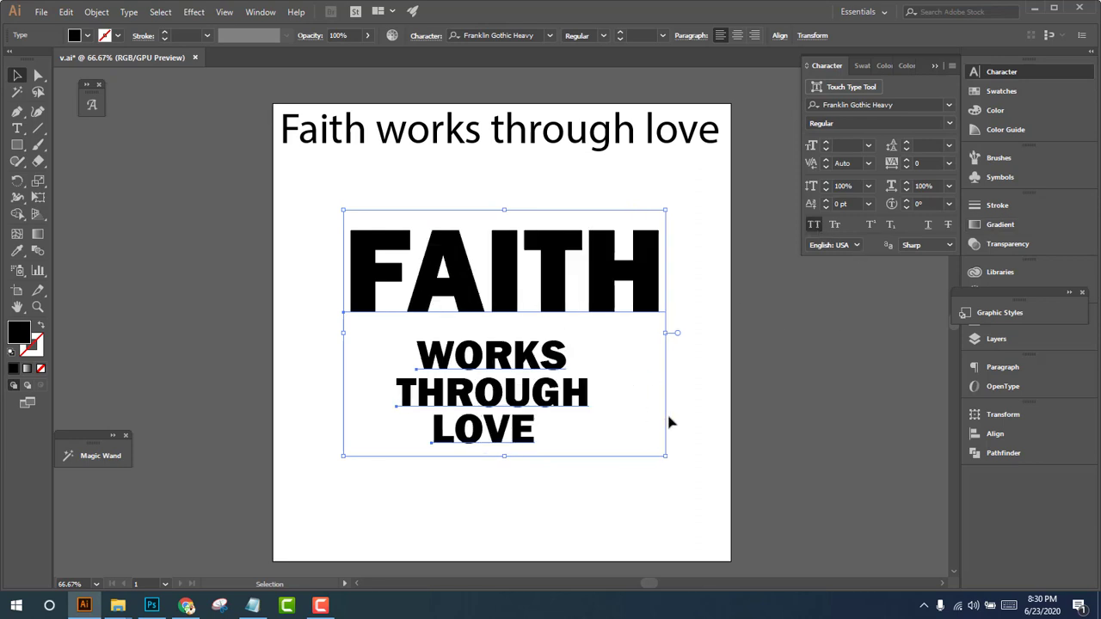
Alt-drag a duplicate of FAITH and WORKS THROUGH LOVE off to the right of the artboard
key(ctrl+plus)
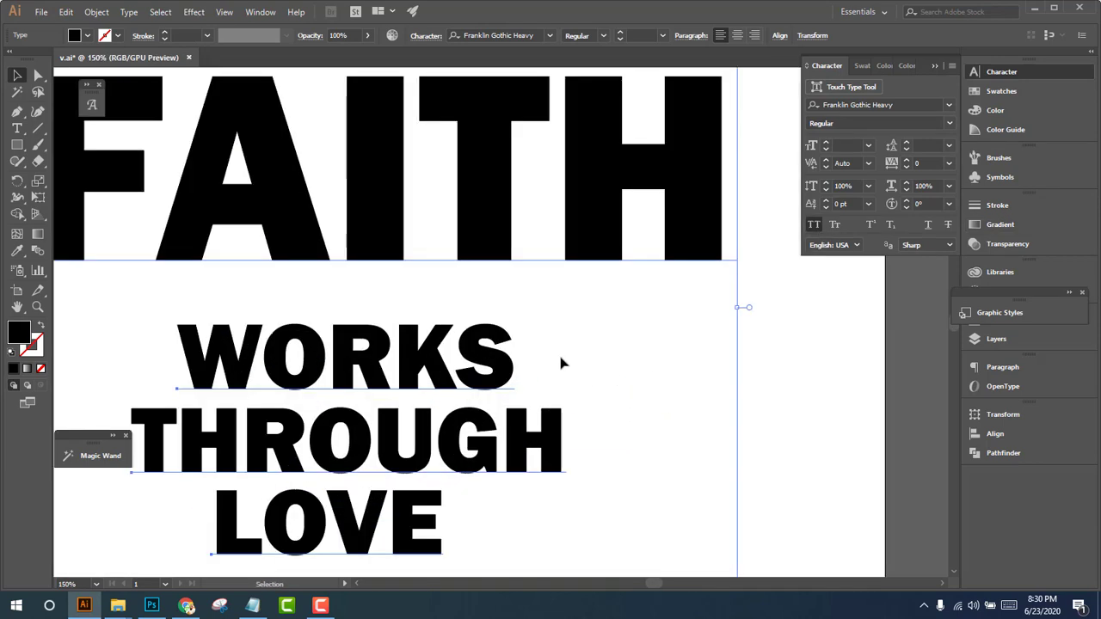
scroll(561, 364, down, 2)
click(593, 403)
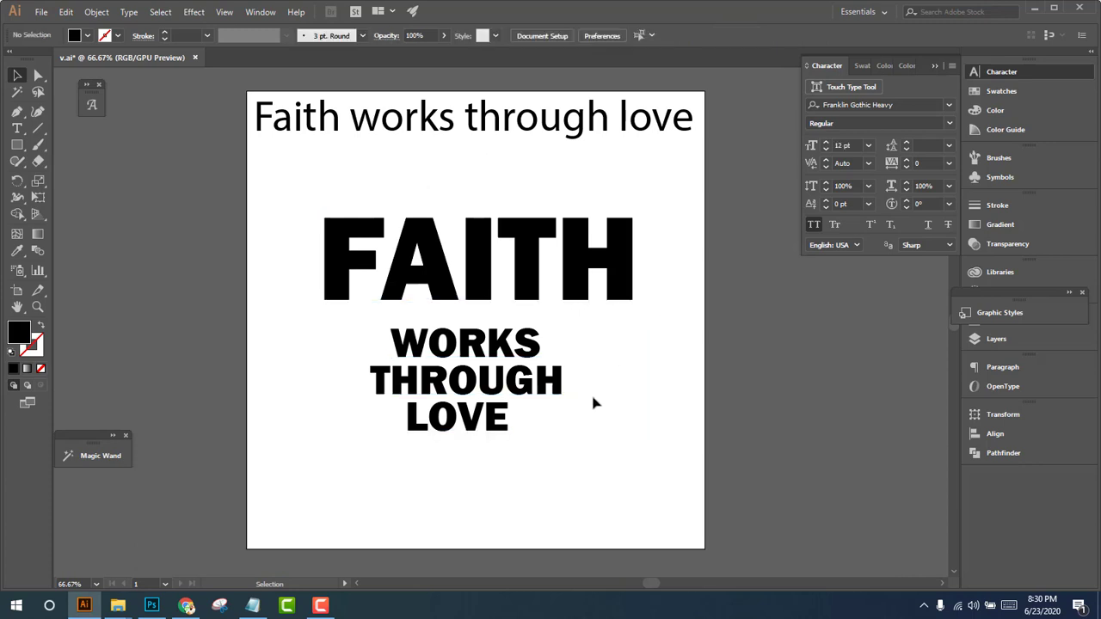
scroll(544, 467, up, 2)
scroll(482, 378, up, 1)
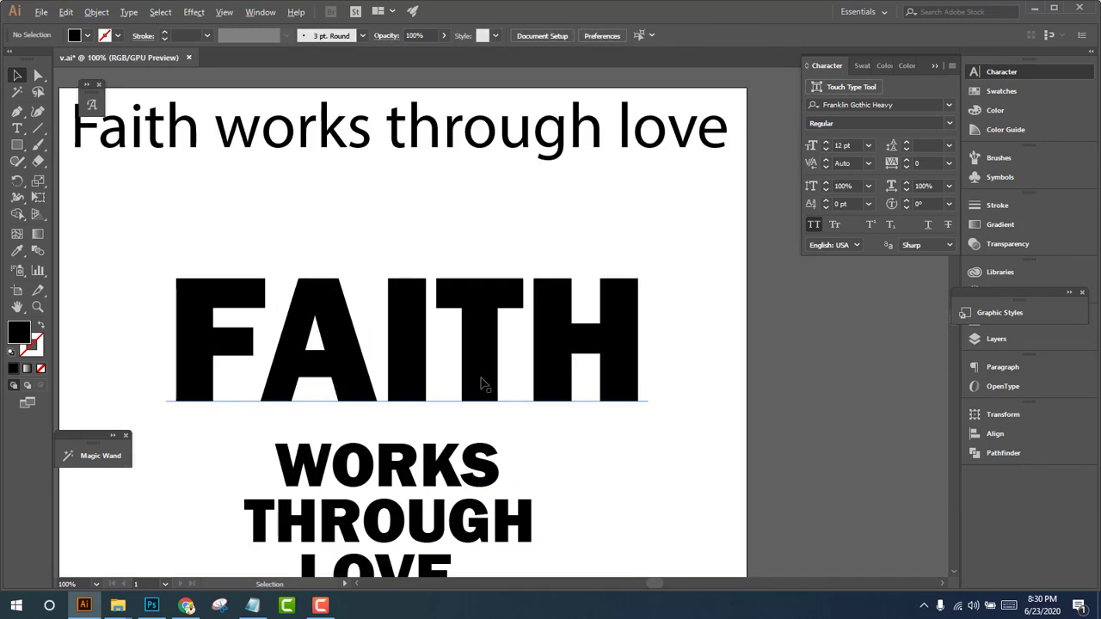
scroll(482, 370, down, 1)
scroll(489, 348, up, 1)
scroll(497, 338, down, 1)
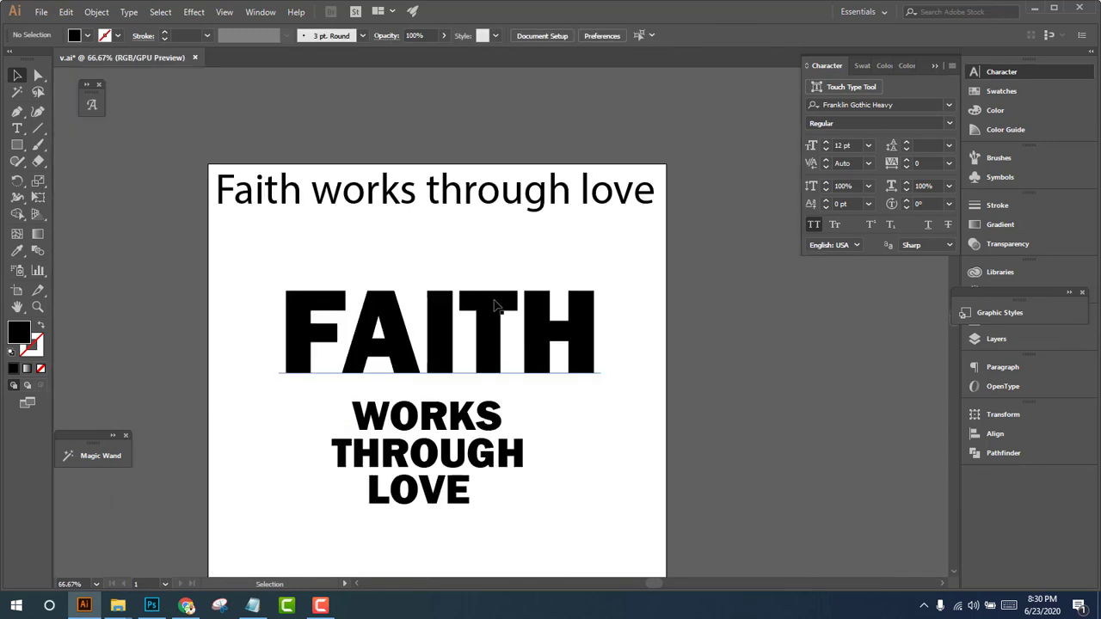
click(495, 306)
scroll(496, 344, down, 3)
click(523, 410)
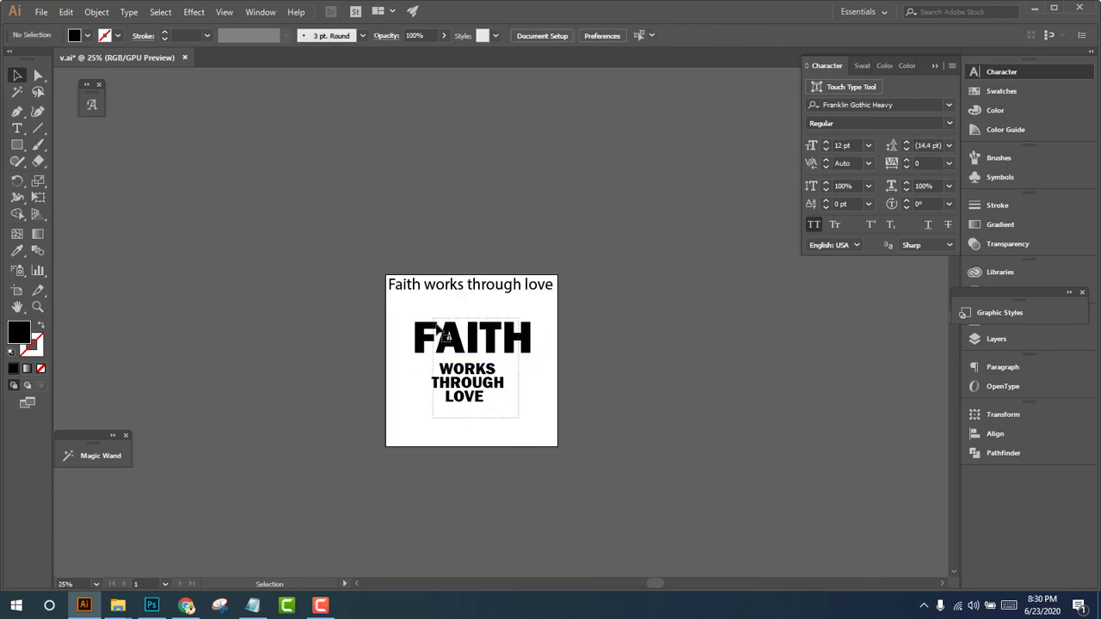
drag(336, 318, 482, 422)
scroll(435, 350, up, 2)
drag(415, 361, 737, 363)
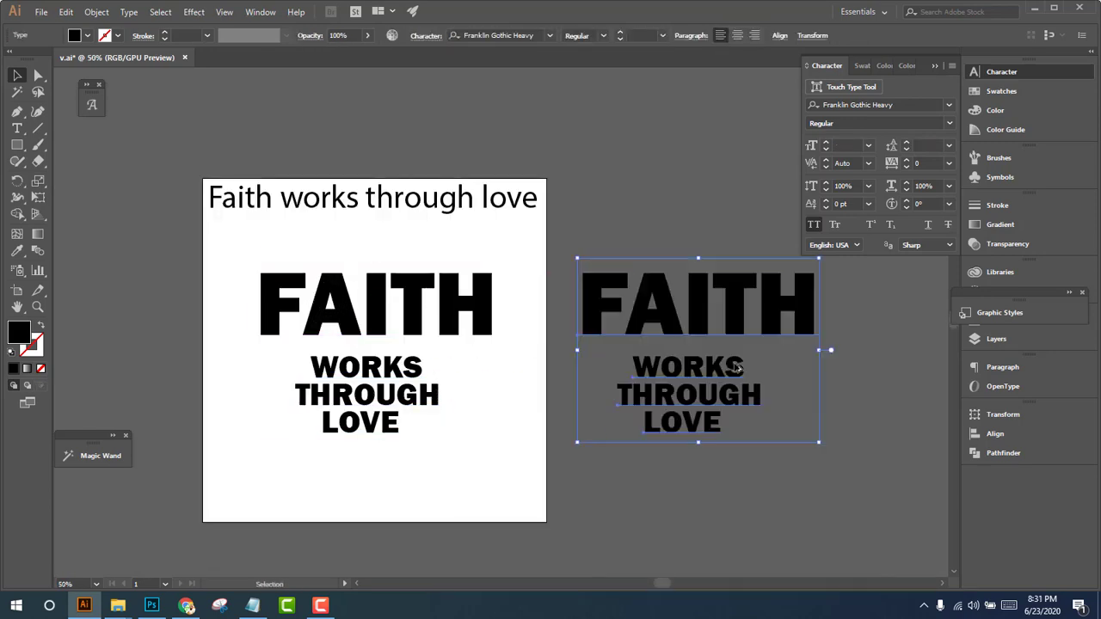
scroll(398, 312, up, 2)
scroll(494, 366, down, 2)
Convert FAITH to outlines and ungroup its letters
click(421, 316)
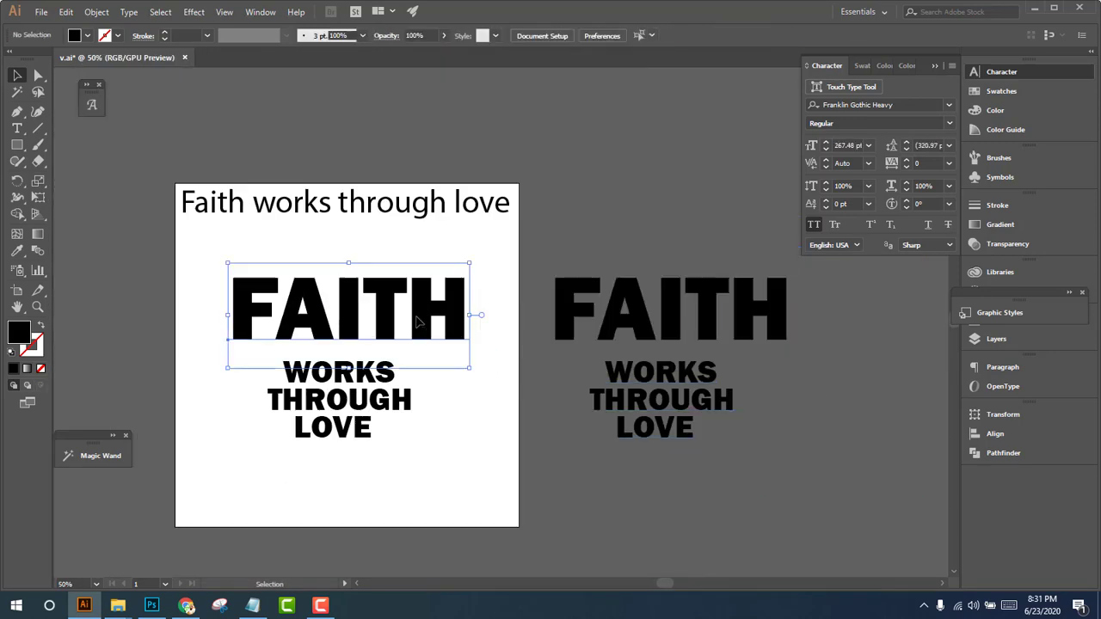
right_click(416, 317)
click(464, 412)
scroll(409, 348, up, 2)
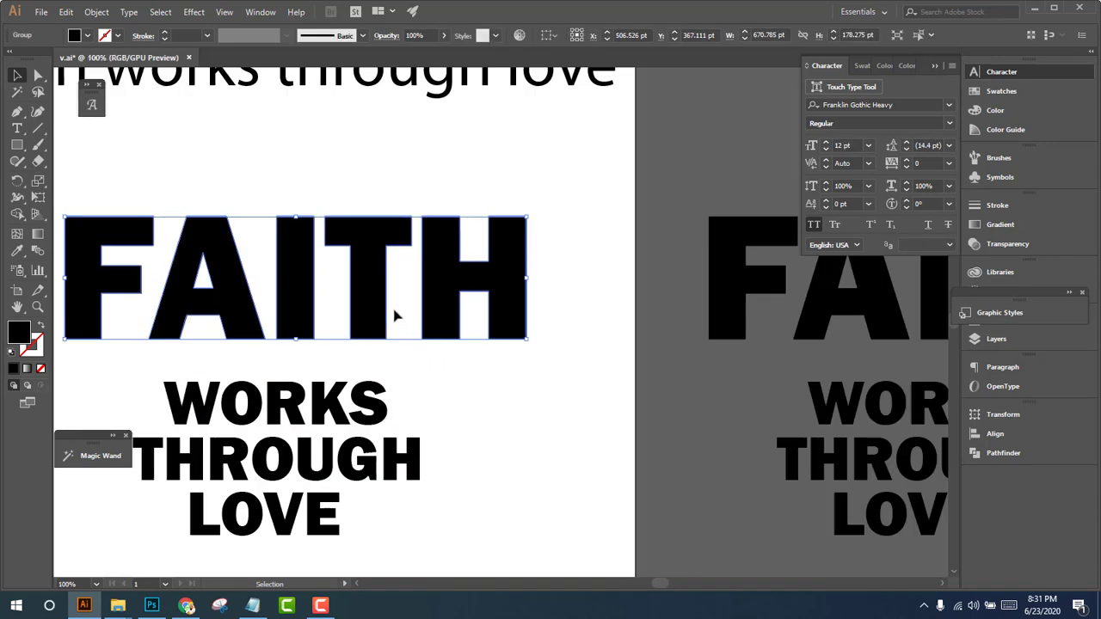
scroll(283, 332, up, 2)
scroll(361, 327, down, 2)
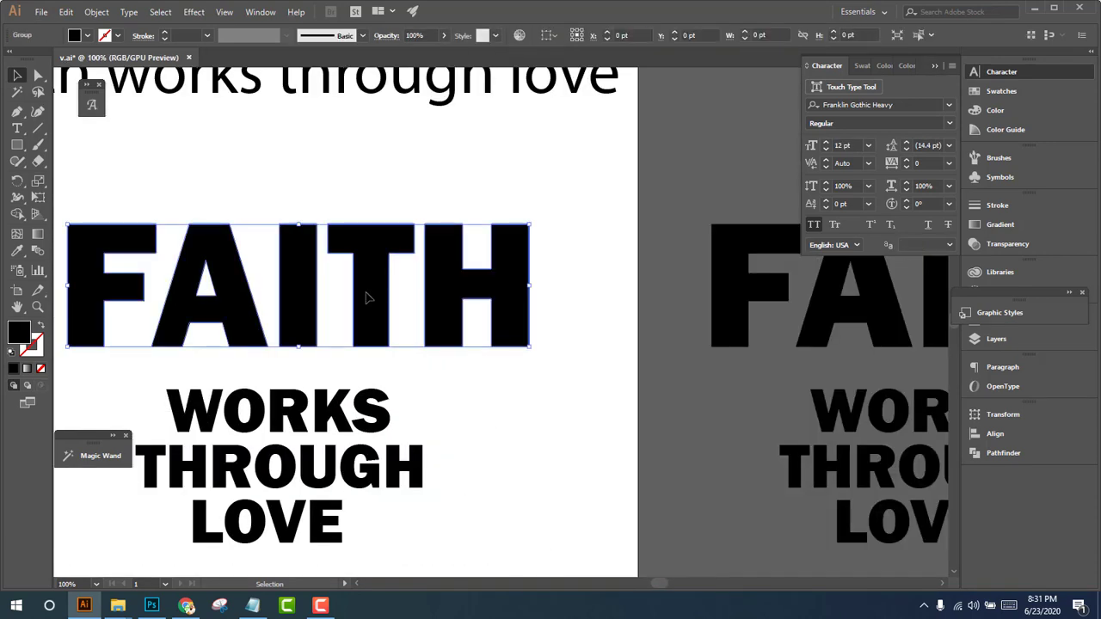
right_click(372, 289)
click(413, 381)
click(531, 398)
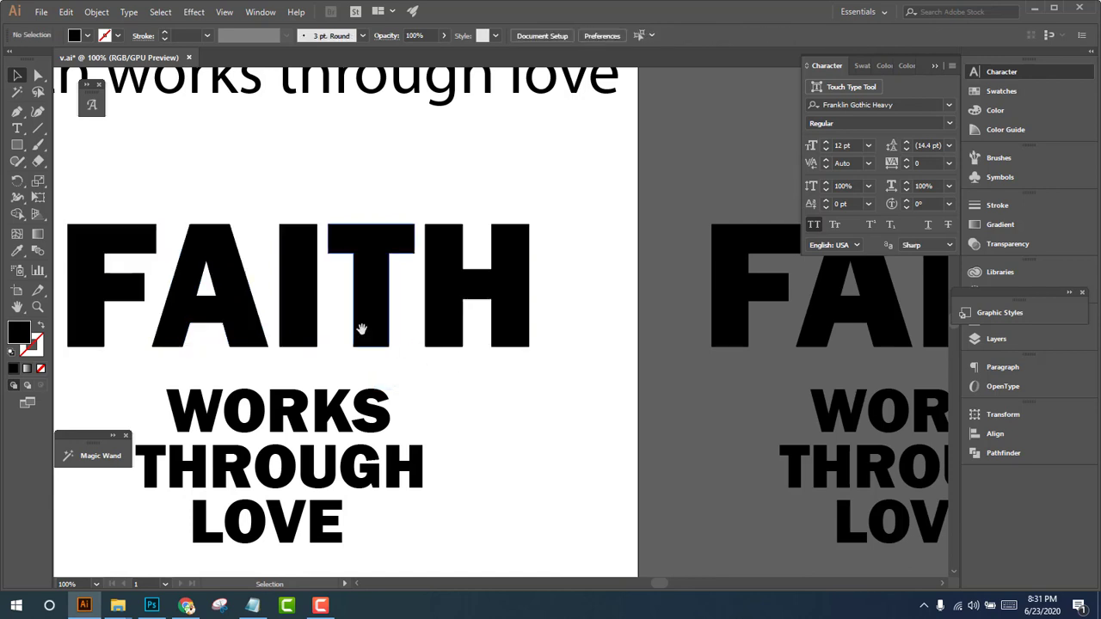
Stretch the outlined T upward to about 269 pt so it rises above the other letters
drag(413, 295, 467, 346)
click(465, 343)
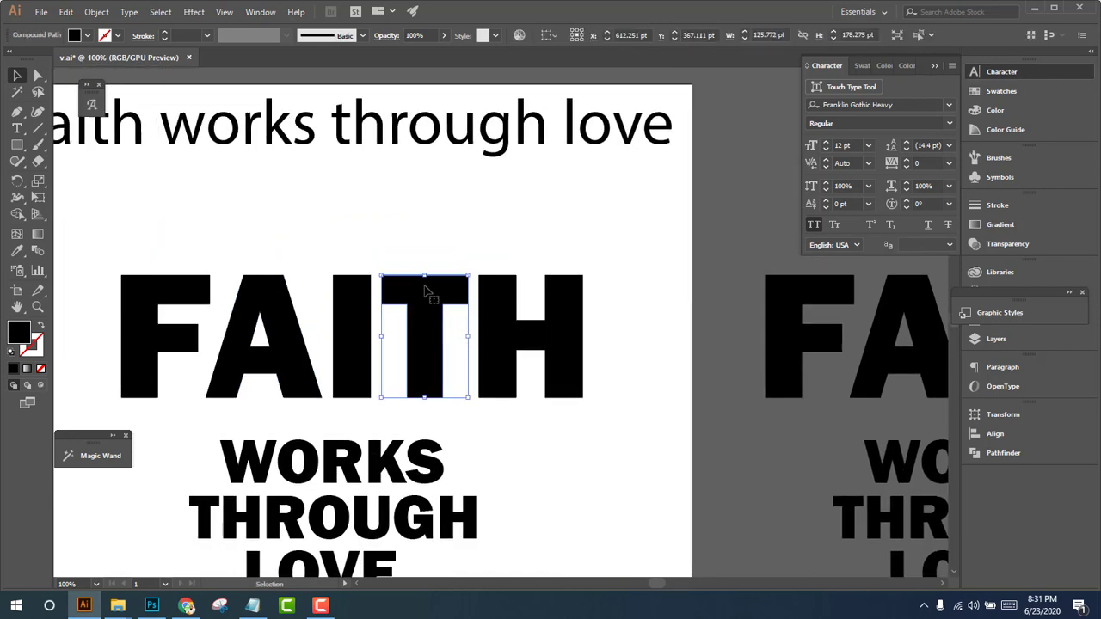
drag(427, 272, 427, 213)
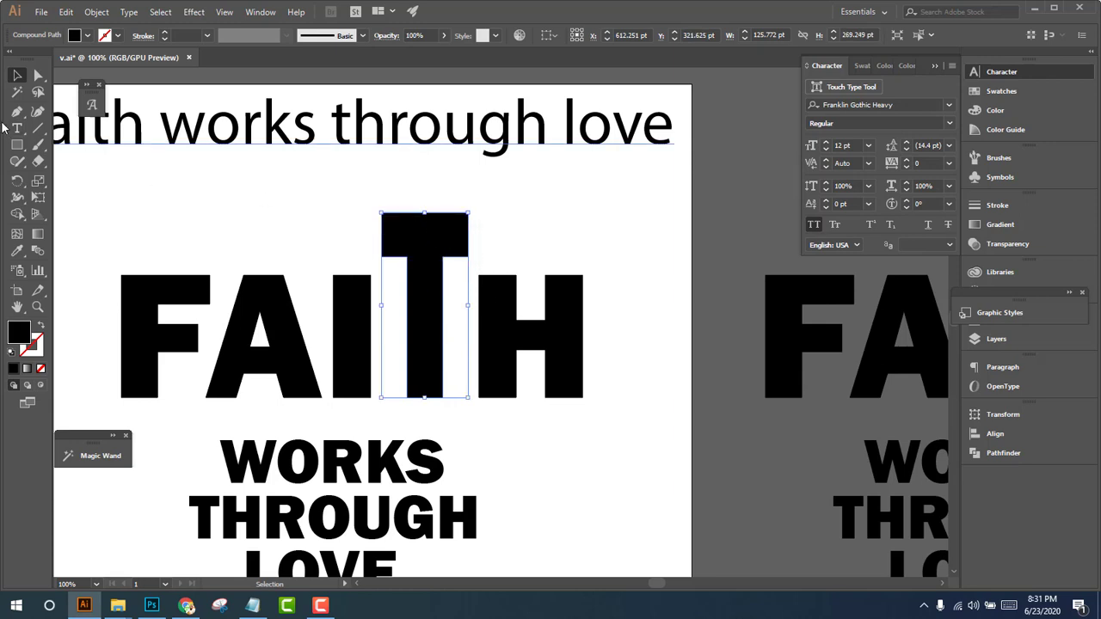
click(39, 74)
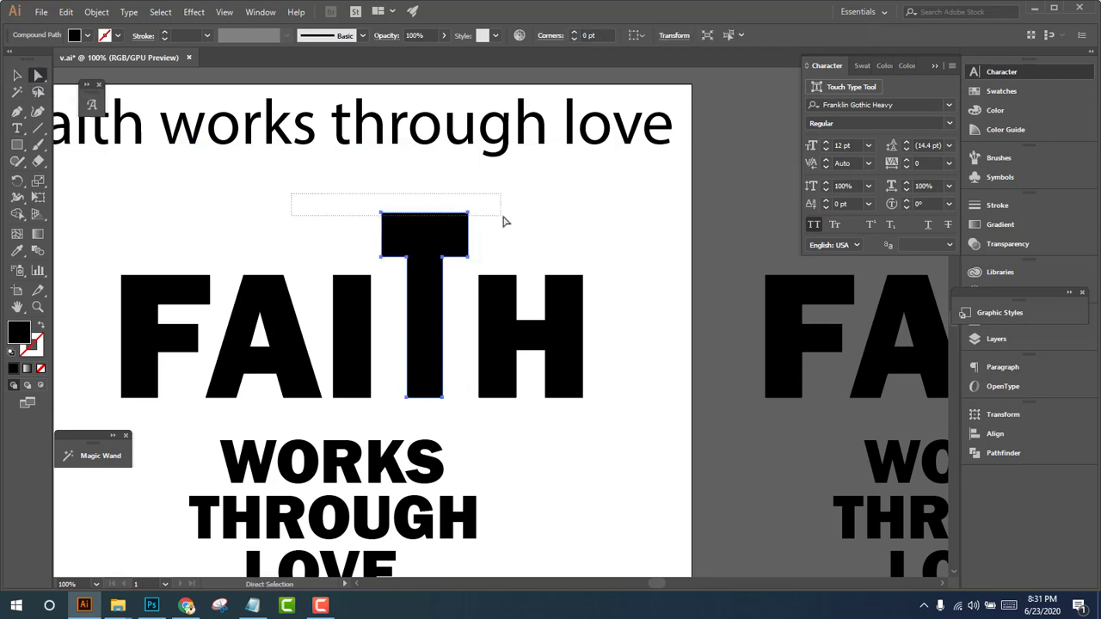
Drag the T crossbar's left anchor points left so the bar spans over all of FAITH
drag(505, 221, 471, 226)
click(528, 240)
mouse_move(499, 290)
mouse_down()
mouse_move(566, 316)
mouse_move(458, 400)
mouse_move(471, 372)
mouse_move(574, 391)
mouse_up()
drag(328, 291, 649, 303)
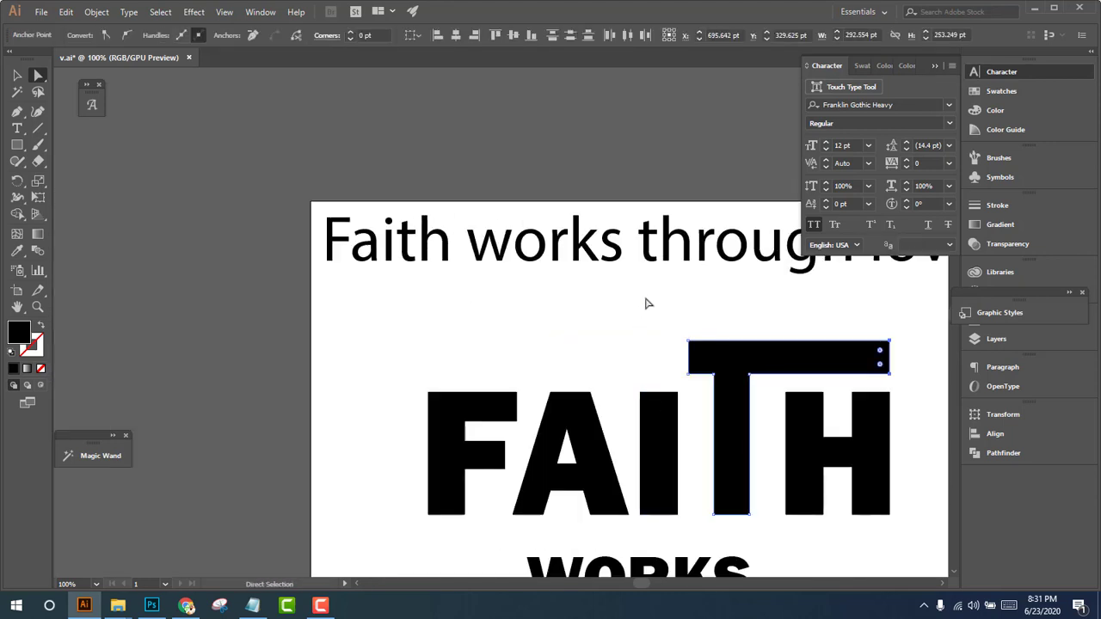
drag(695, 390, 695, 390)
drag(689, 373, 432, 411)
click(380, 392)
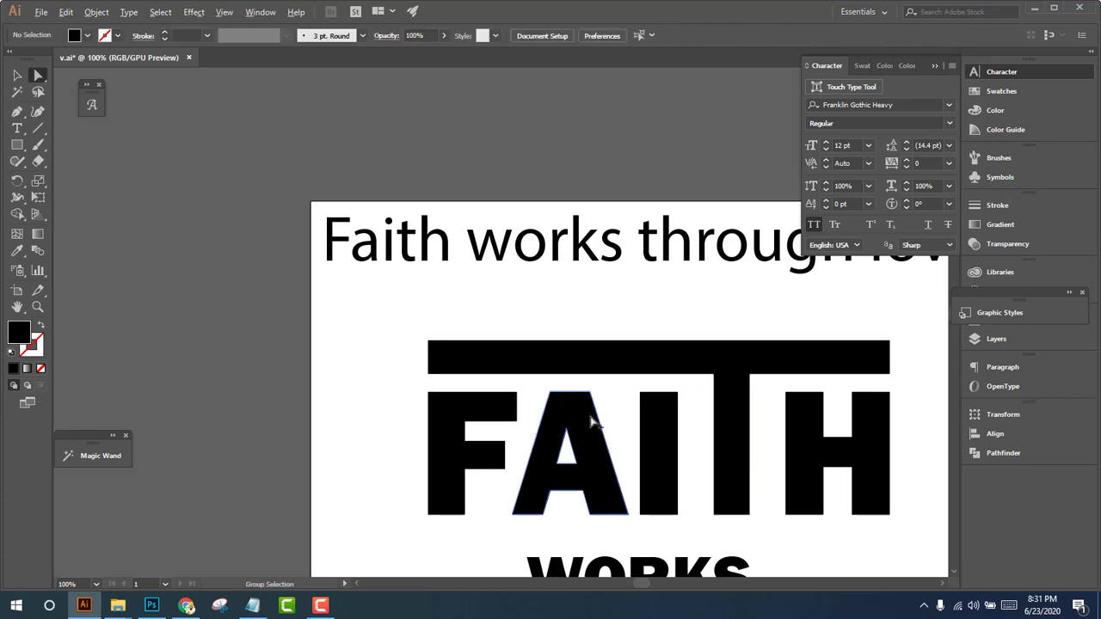
scroll(590, 422, down, 3)
drag(667, 390, 475, 408)
scroll(475, 407, up, 3)
scroll(475, 408, down, 2)
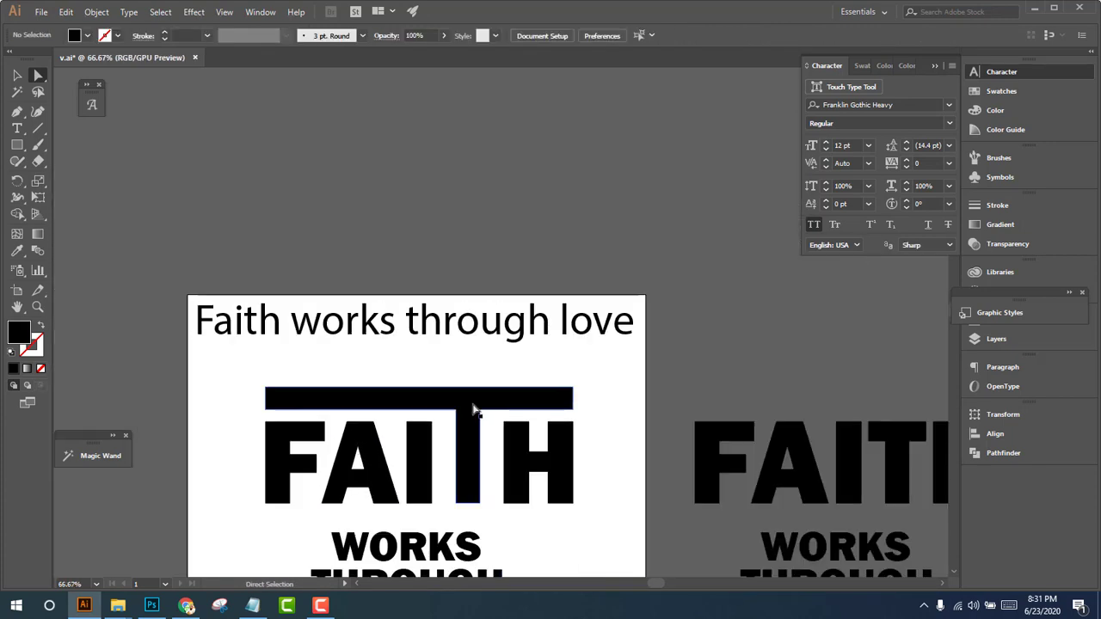
Draw a rectangle over the T's stem
click(17, 146)
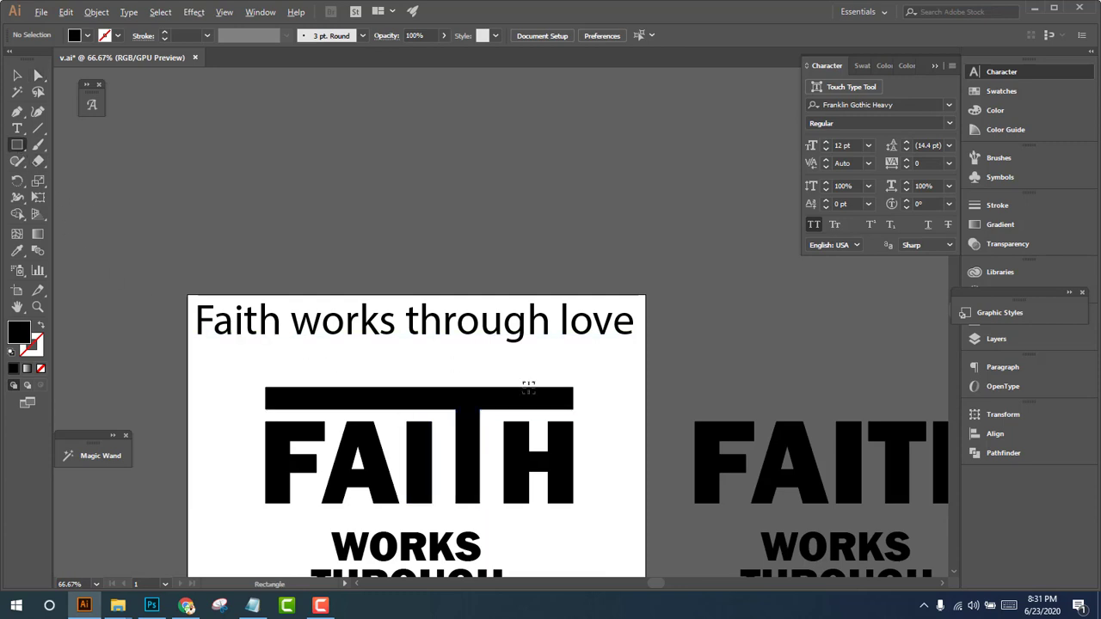
scroll(529, 385, up, 2)
drag(361, 325, 413, 496)
key(v)
Fit the new bar's edges to the stem width and extend it above the crossbar
scroll(267, 330, up, 3)
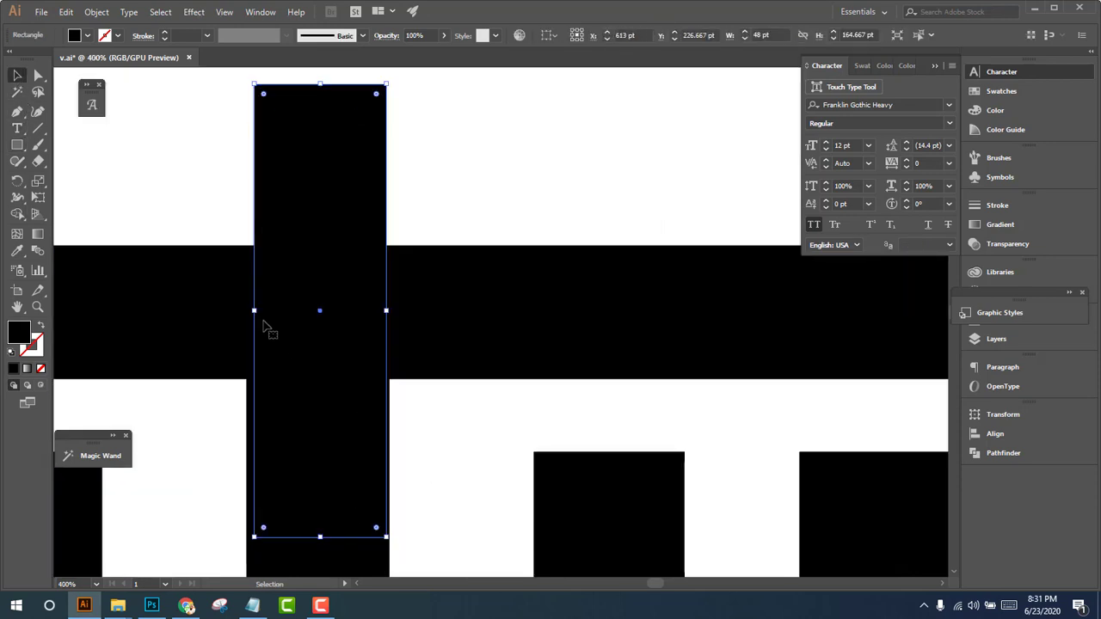
drag(256, 309, 247, 310)
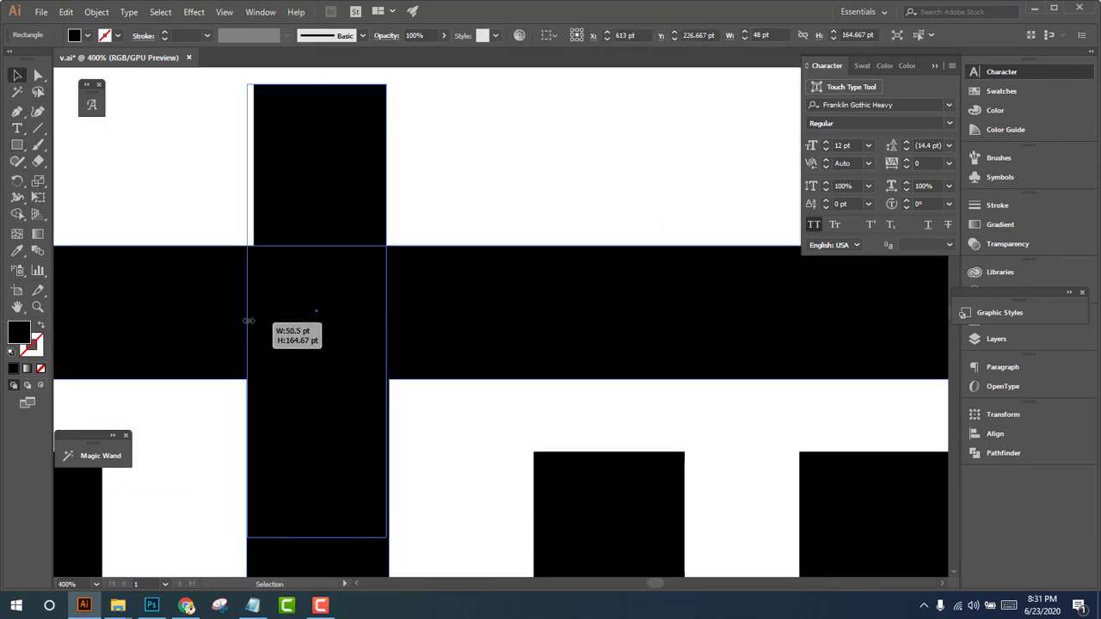
scroll(413, 307, up, 4)
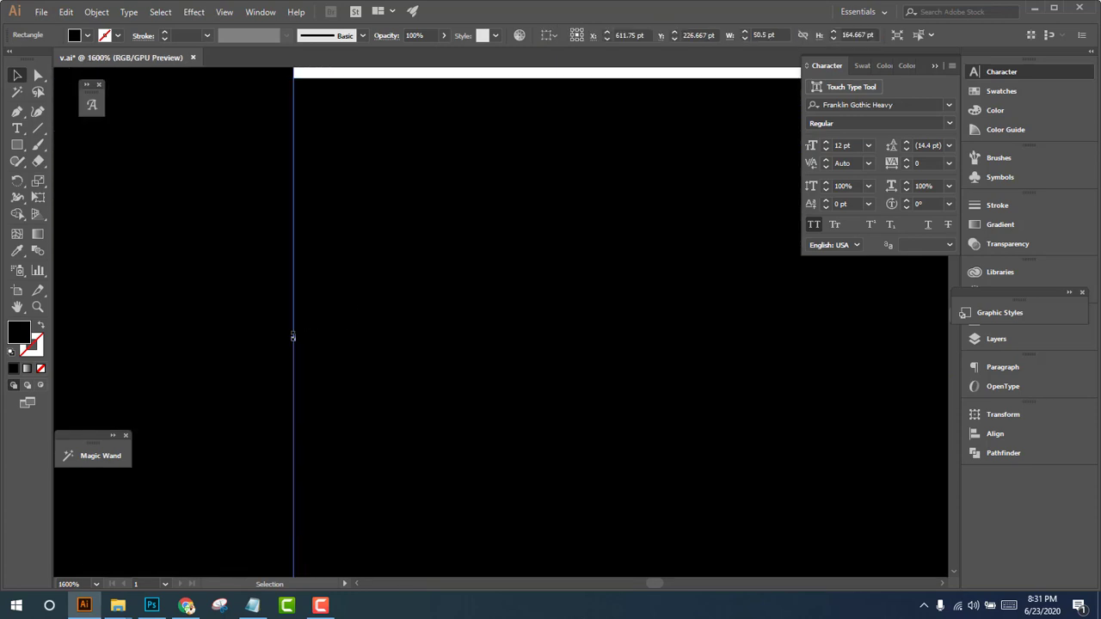
drag(295, 339, 296, 339)
scroll(318, 379, down, 4)
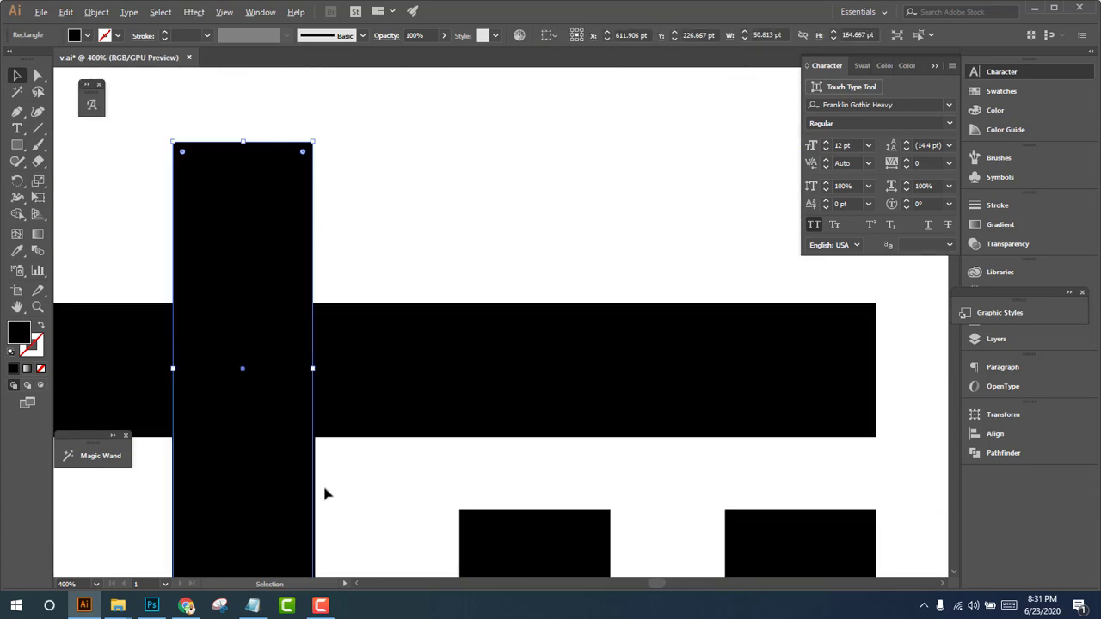
drag(312, 367, 318, 374)
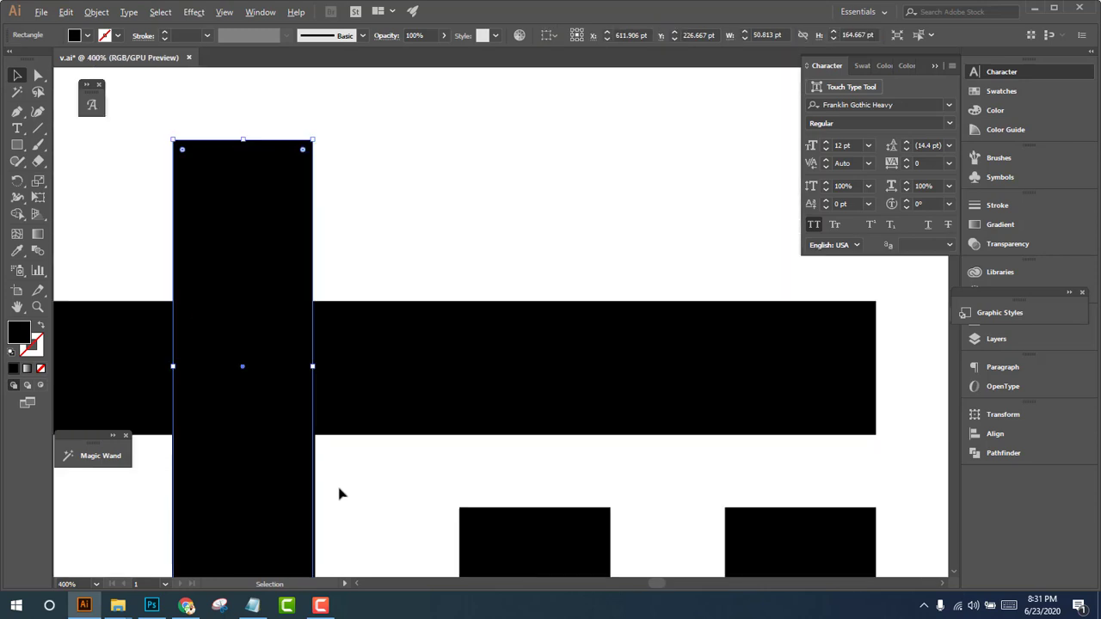
drag(339, 494, 344, 326)
scroll(325, 427, up, 3)
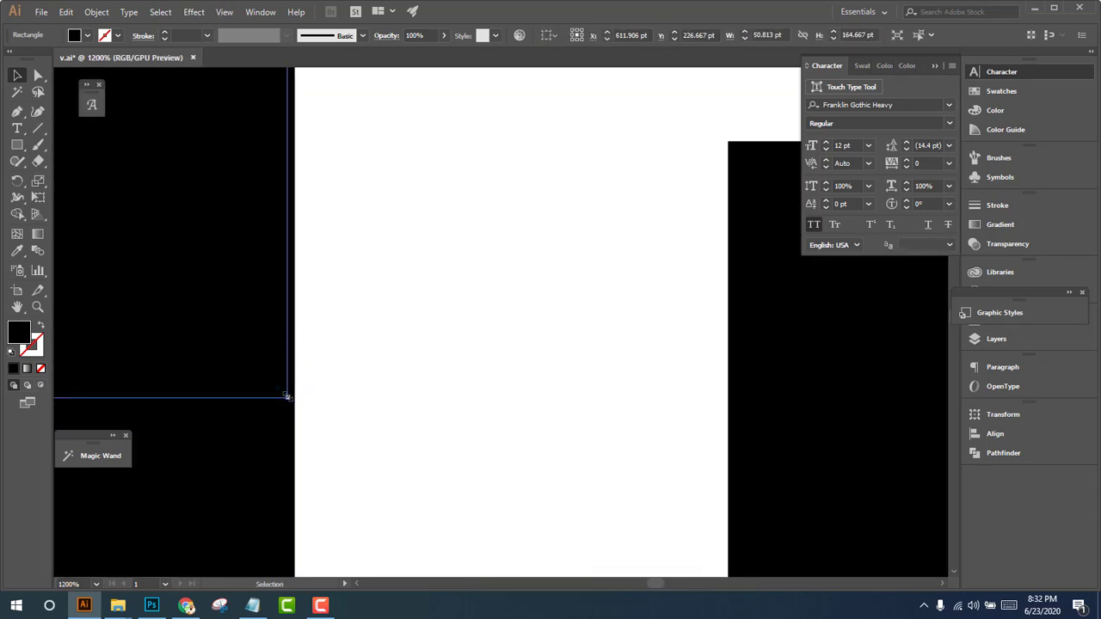
drag(287, 396, 295, 408)
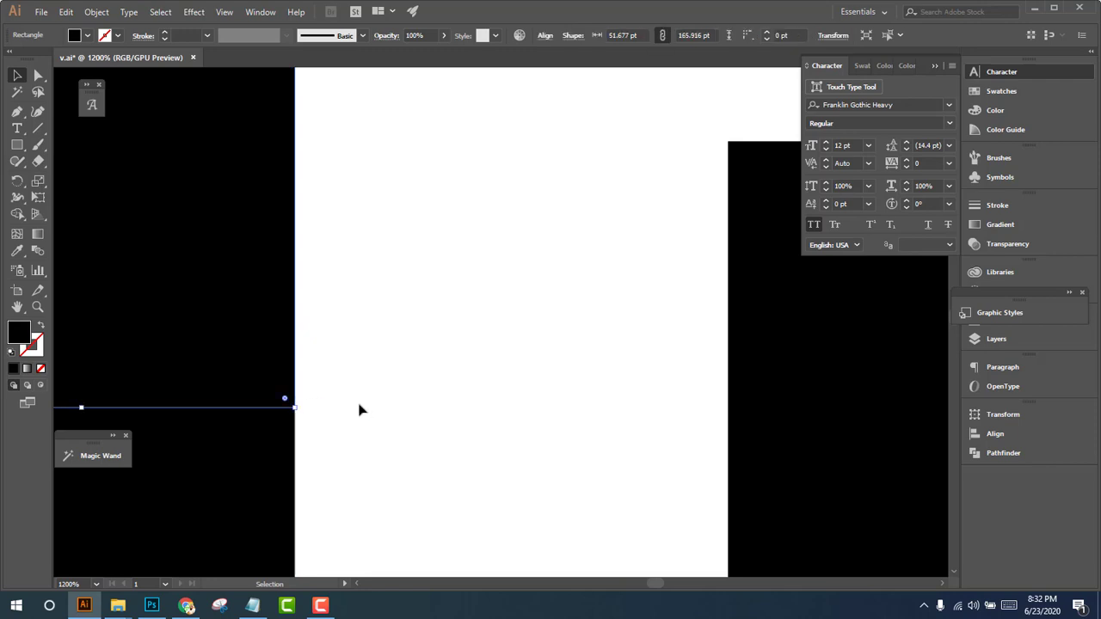
scroll(360, 410, down, 6)
click(401, 263)
Draw a thin rectangle across the long bar left of the I, filled with the page's white
scroll(378, 397, down, 3)
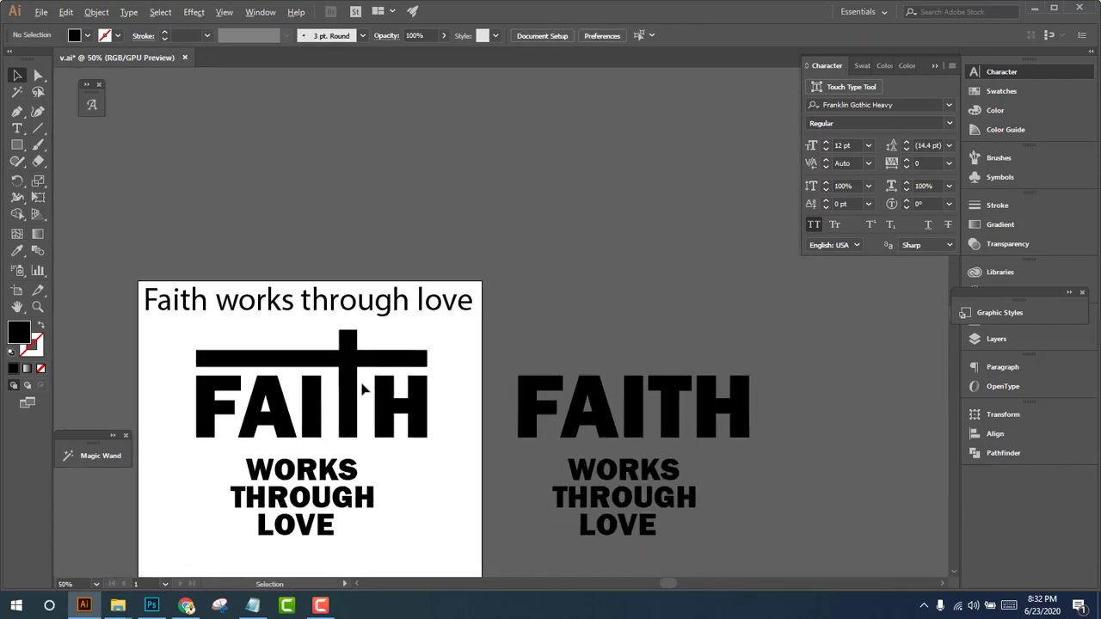
scroll(368, 422, up, 2)
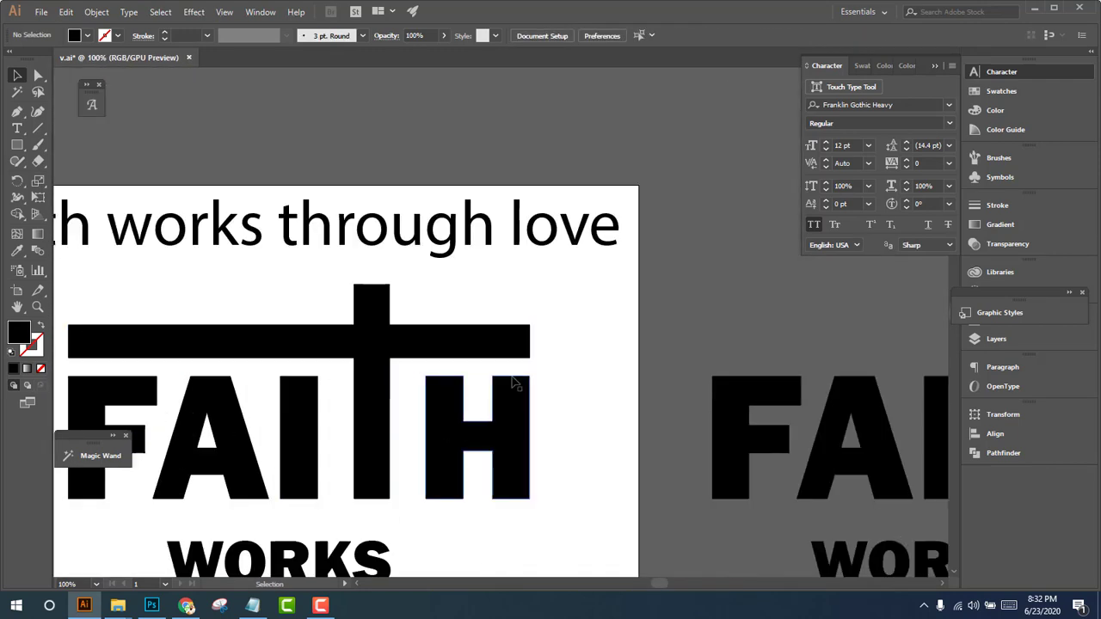
scroll(553, 325, down, 1)
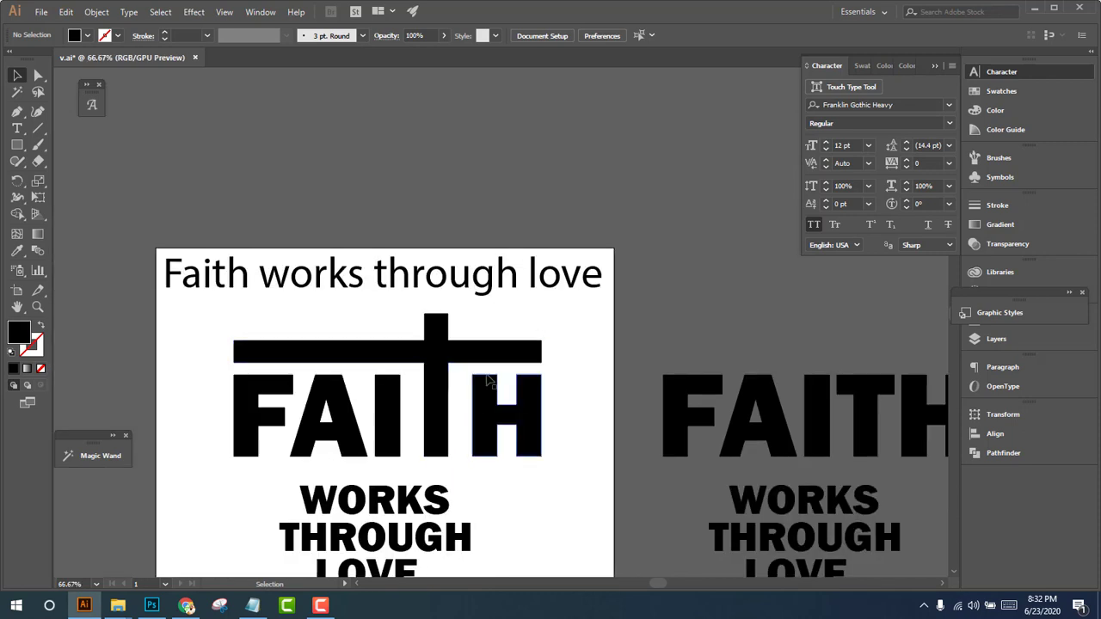
scroll(473, 379, up, 1)
click(352, 341)
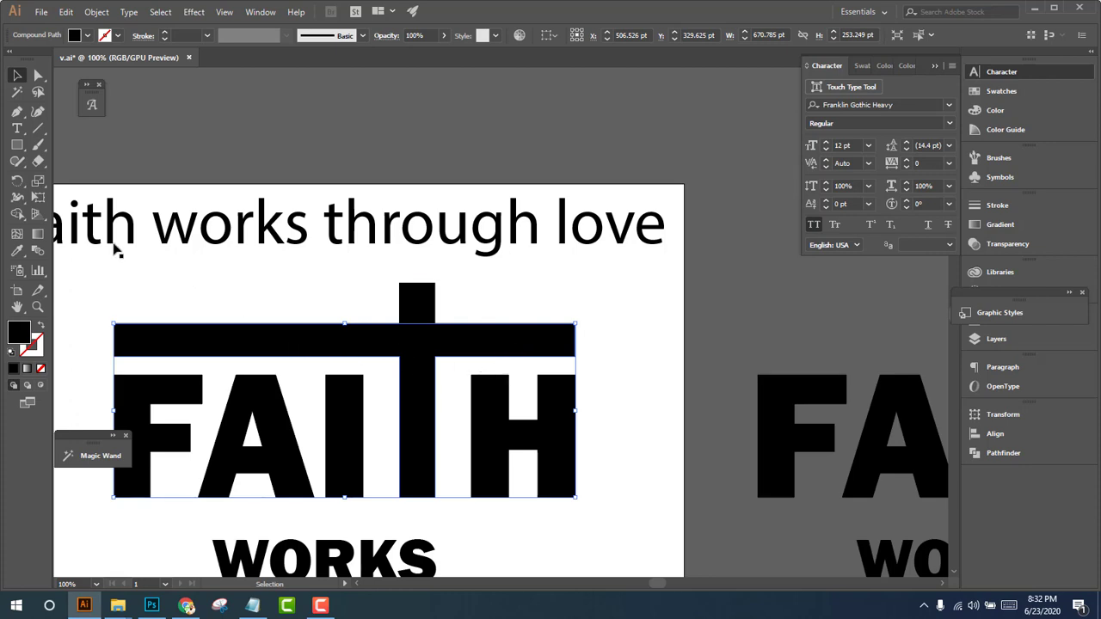
click(17, 145)
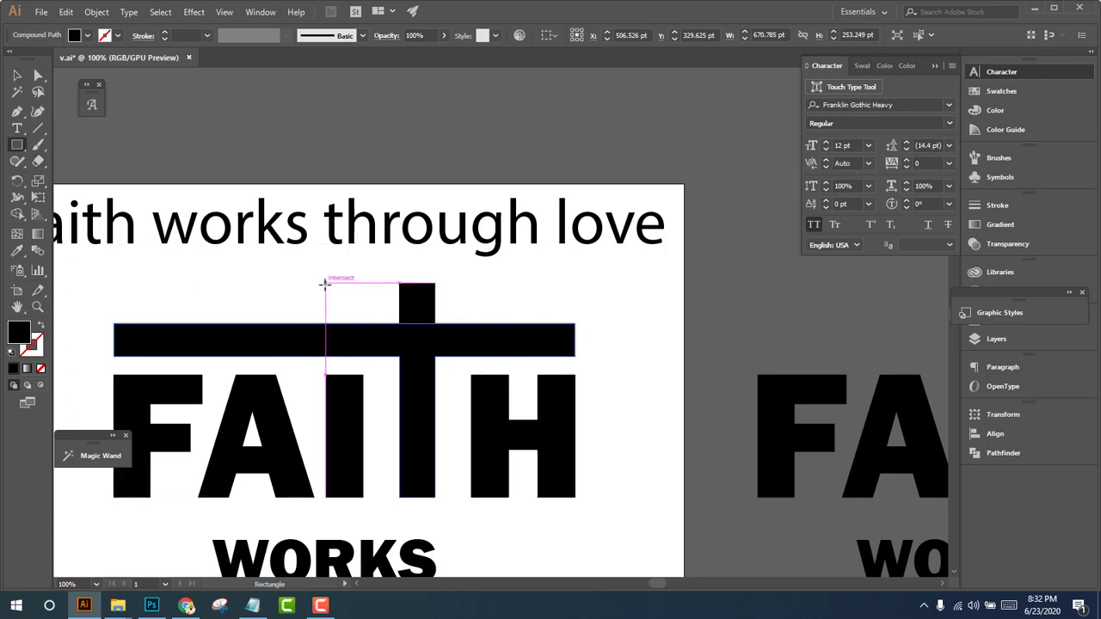
mouse_move(325, 283)
mouse_down()
mouse_move(332, 403)
mouse_move(318, 405)
mouse_up()
click(16, 252)
click(231, 303)
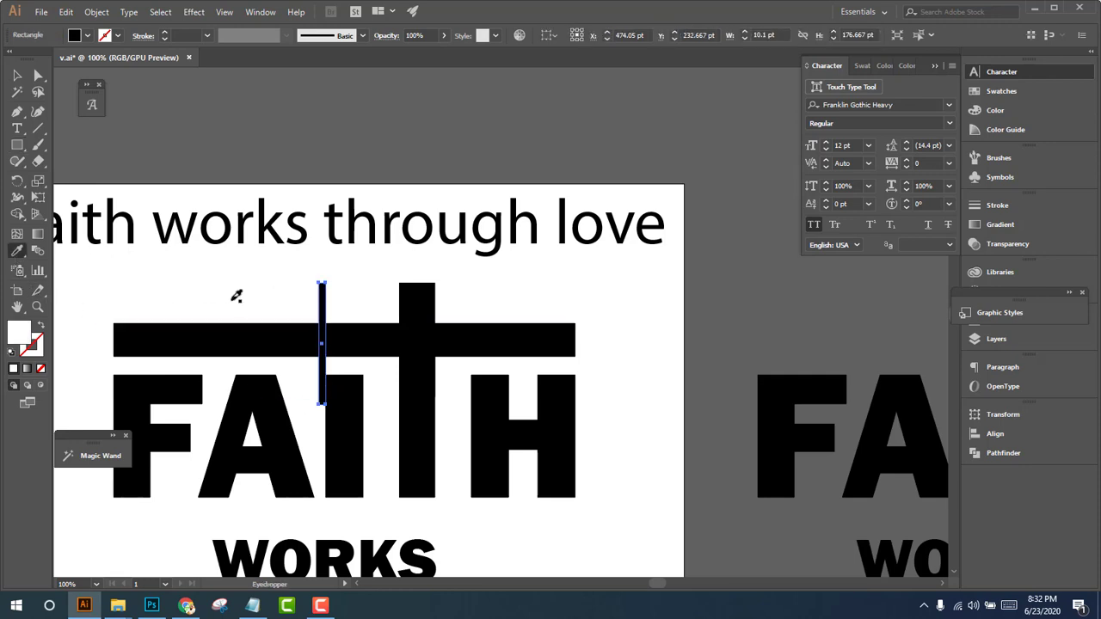
click(9, 79)
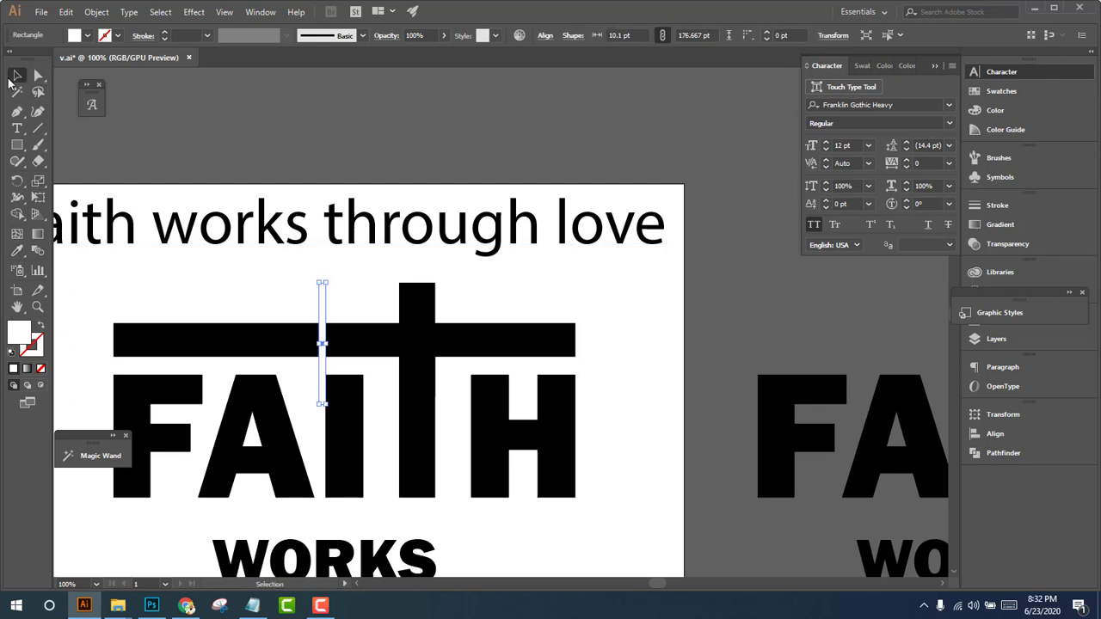
click(332, 164)
scroll(344, 423, up, 1)
Copy the white strip to the right of the cross, next to the H
drag(315, 307, 597, 371)
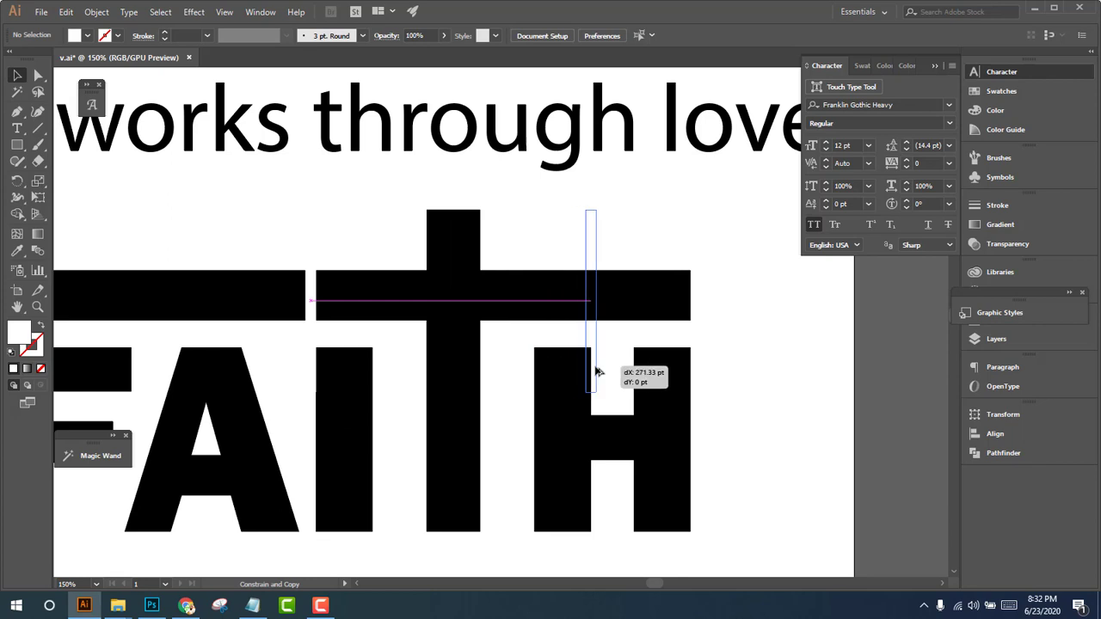
drag(597, 372, 607, 370)
scroll(690, 322, down, 2)
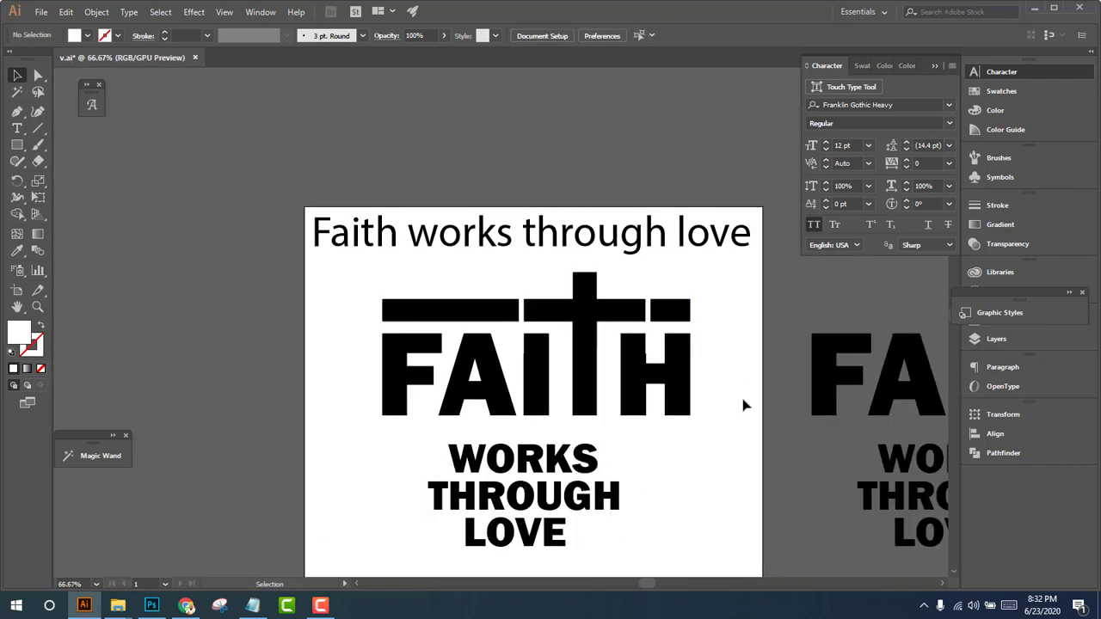
drag(745, 405, 586, 377)
scroll(489, 316, up, 3)
drag(545, 238, 528, 240)
scroll(667, 317, down, 2)
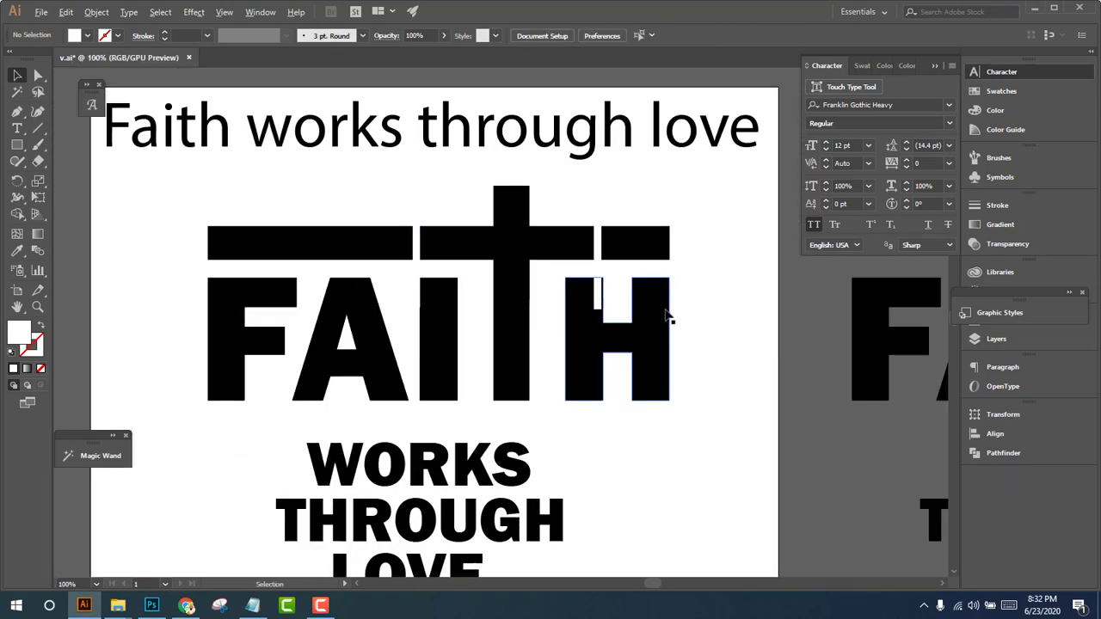
Shorten both white strips so they end at the bar without cutting the H
click(600, 301)
scroll(607, 310, up, 3)
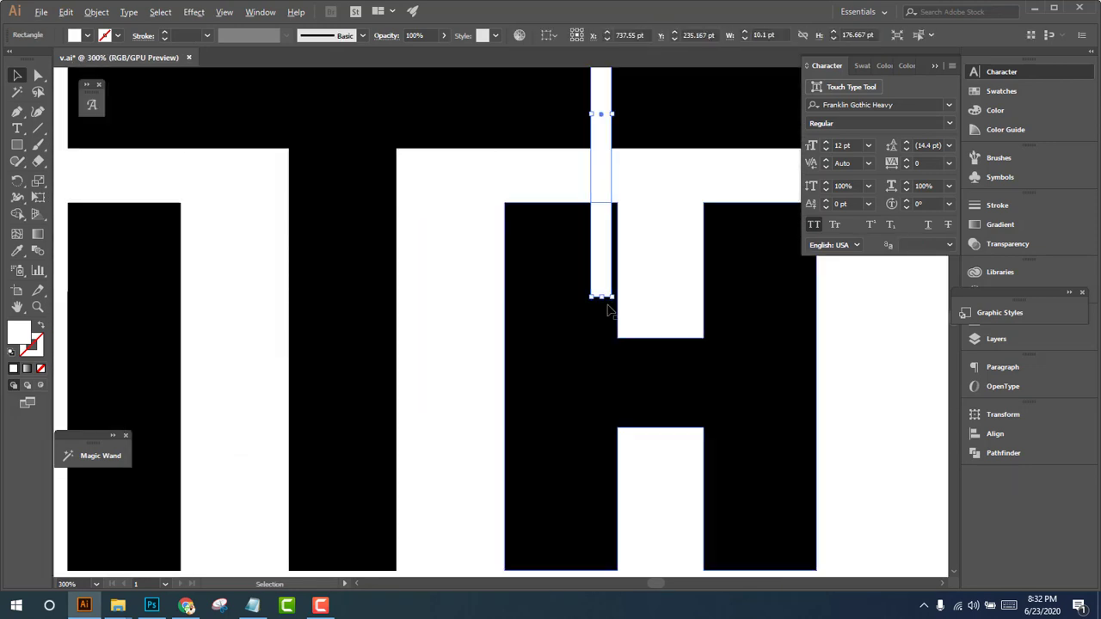
drag(604, 300, 610, 192)
scroll(634, 246, down, 3)
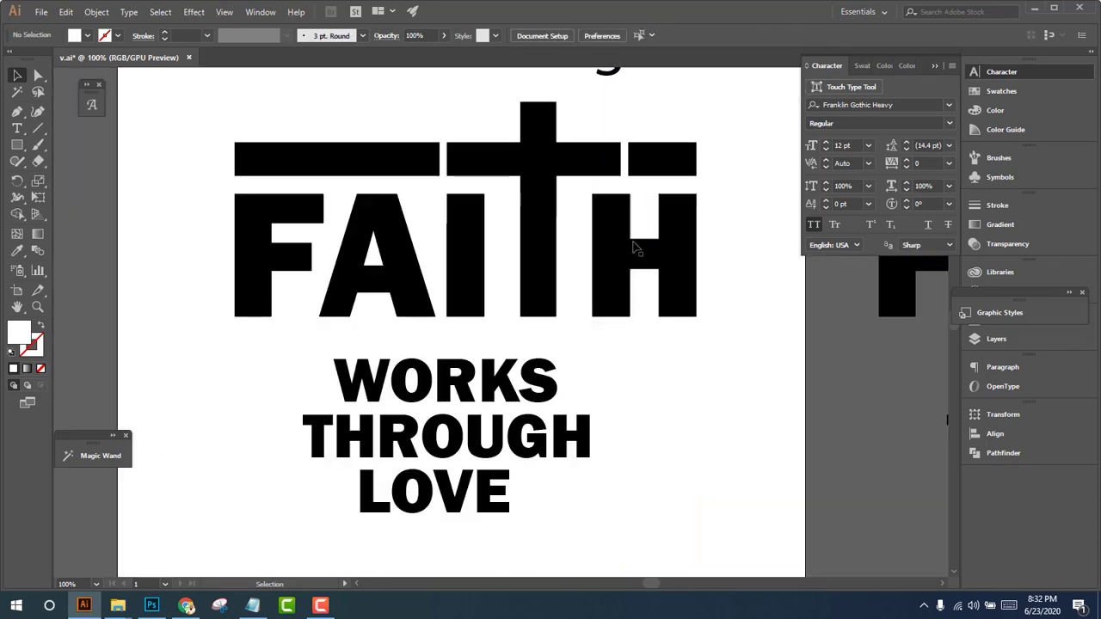
drag(633, 246, 580, 331)
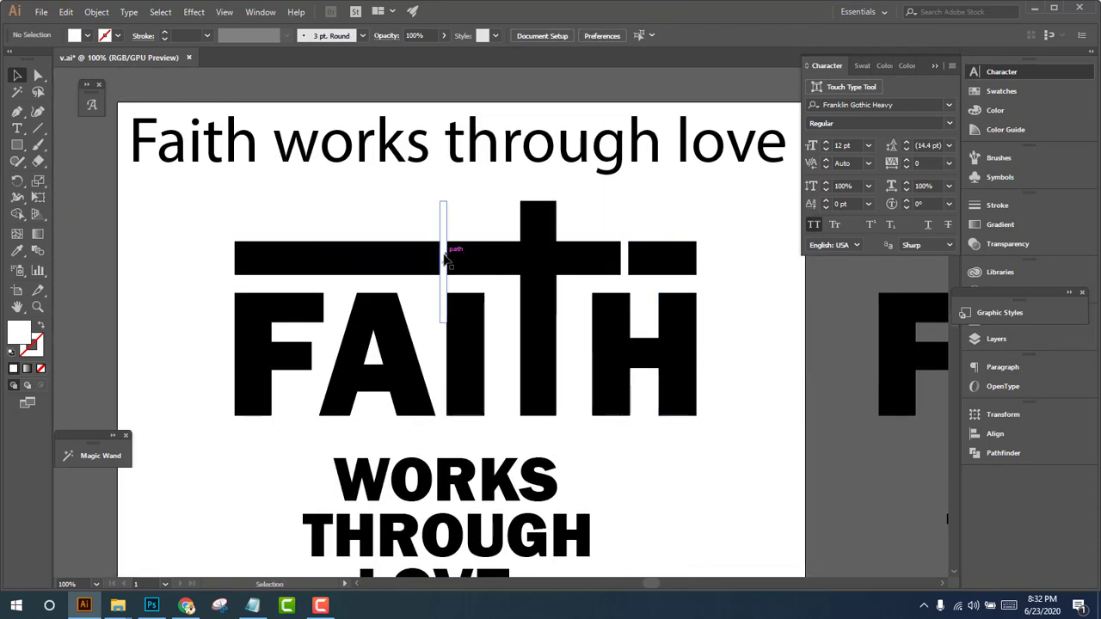
drag(447, 257, 457, 262)
scroll(456, 320, up, 3)
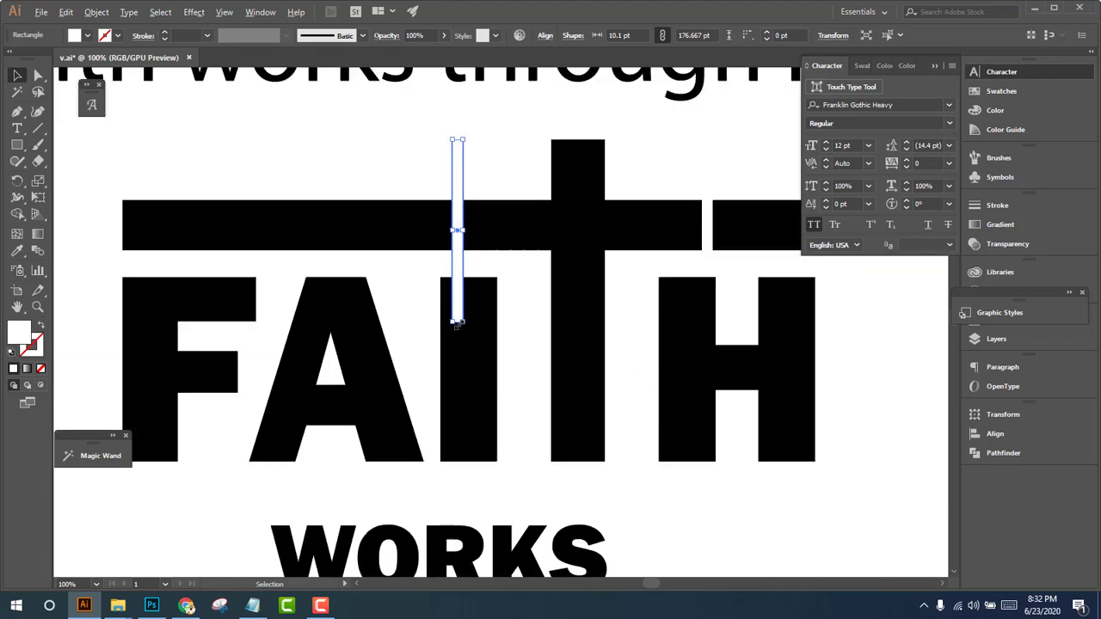
drag(457, 320, 467, 216)
scroll(467, 216, down, 3)
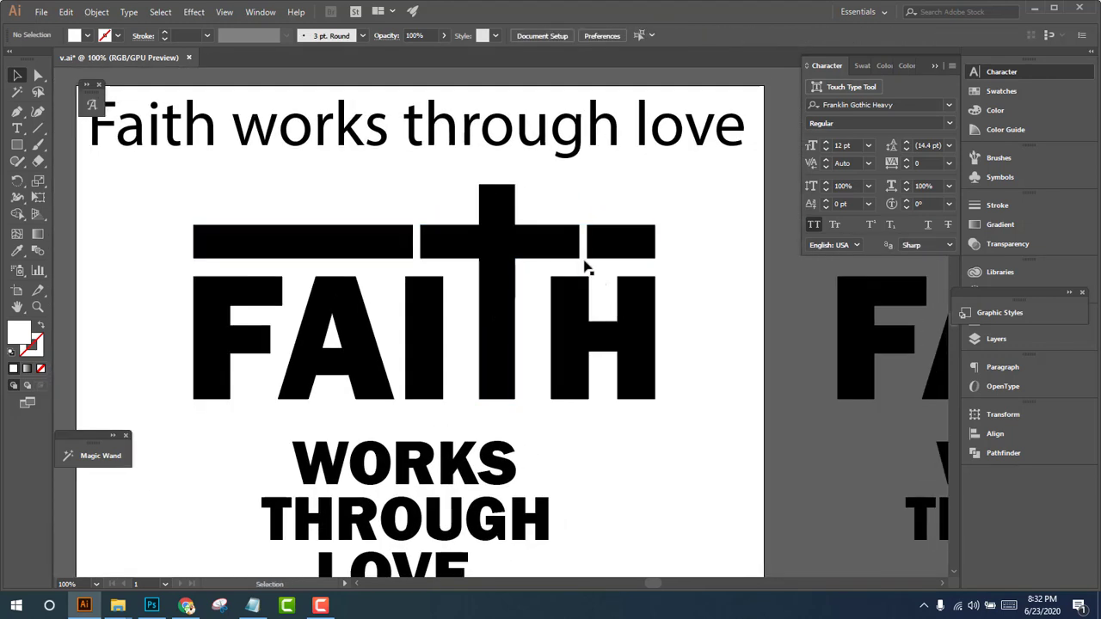
Align both white strips to the cross's vertical bar as the key object
click(583, 255)
shift+click(418, 224)
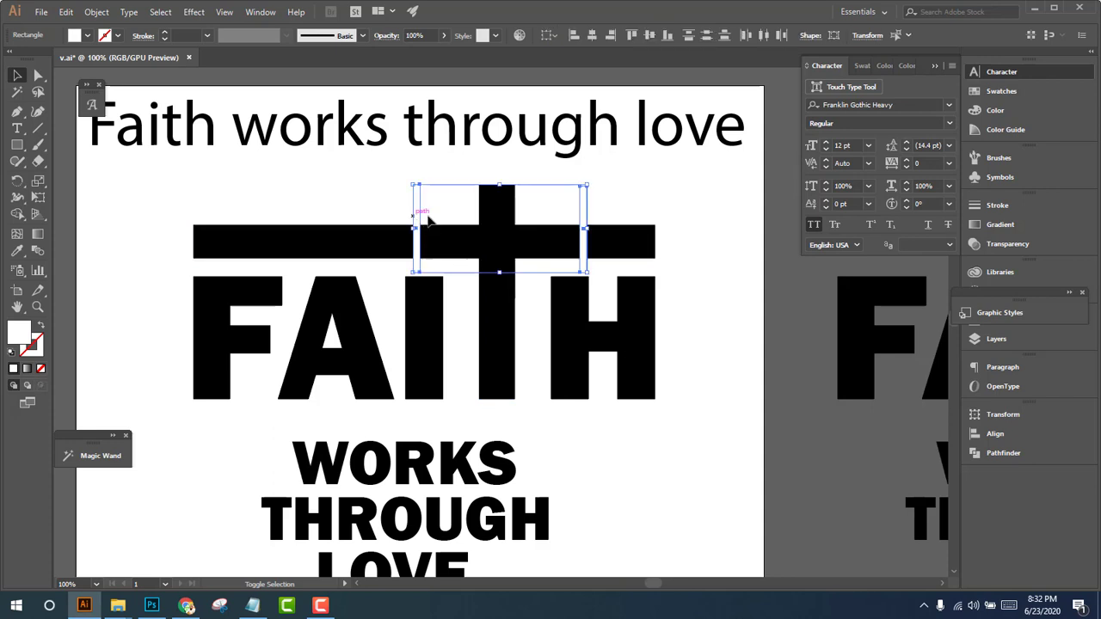
shift+click(487, 215)
click(502, 215)
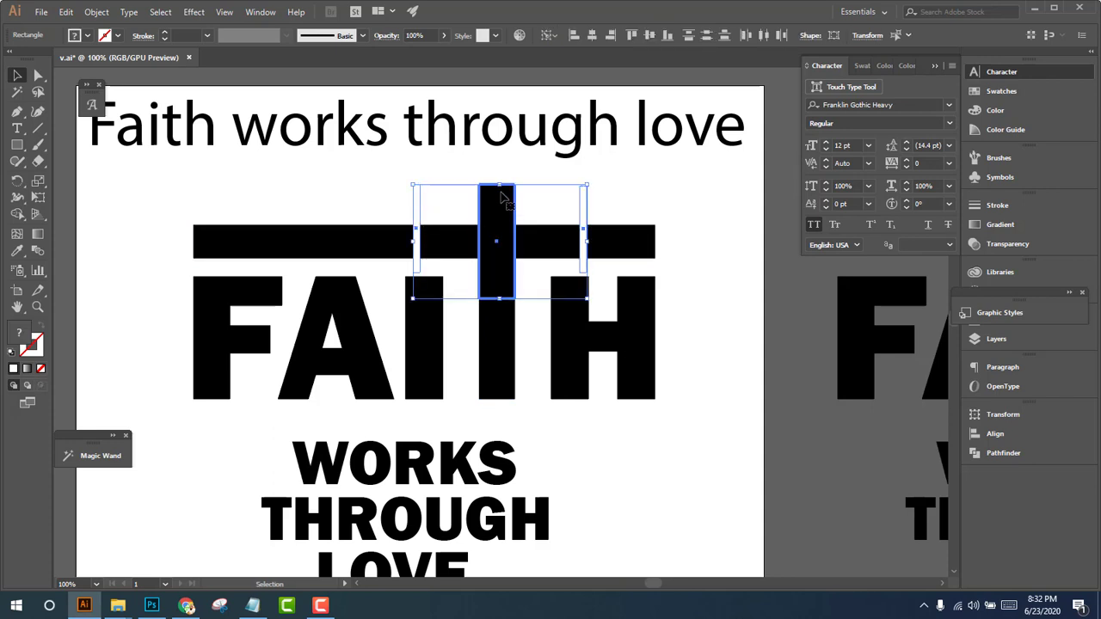
click(594, 35)
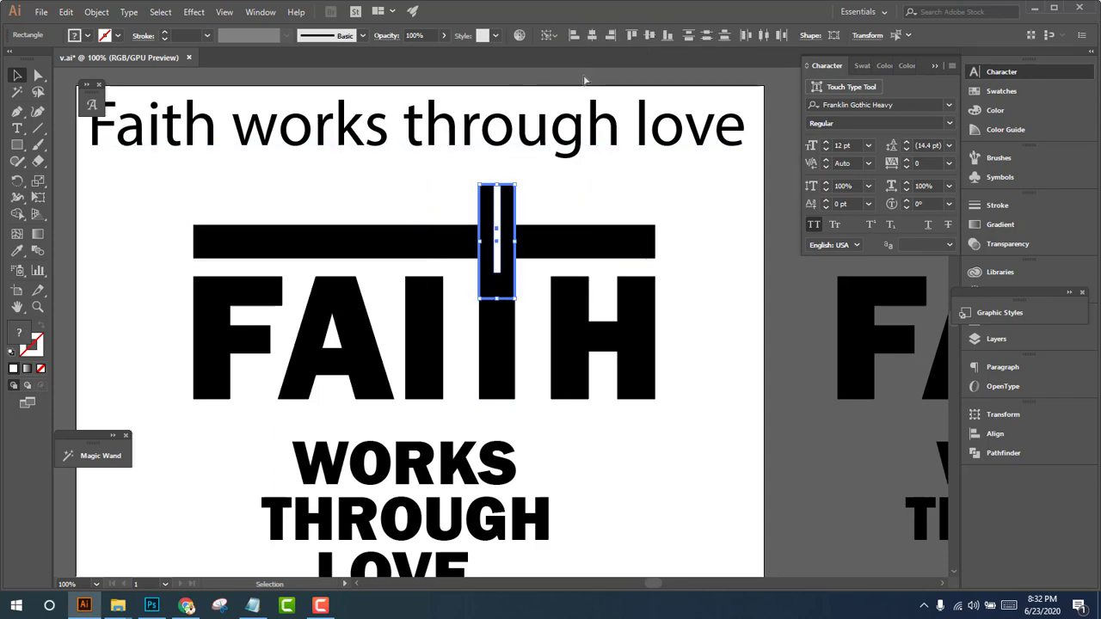
key(ctrl+z)
click(592, 209)
click(584, 210)
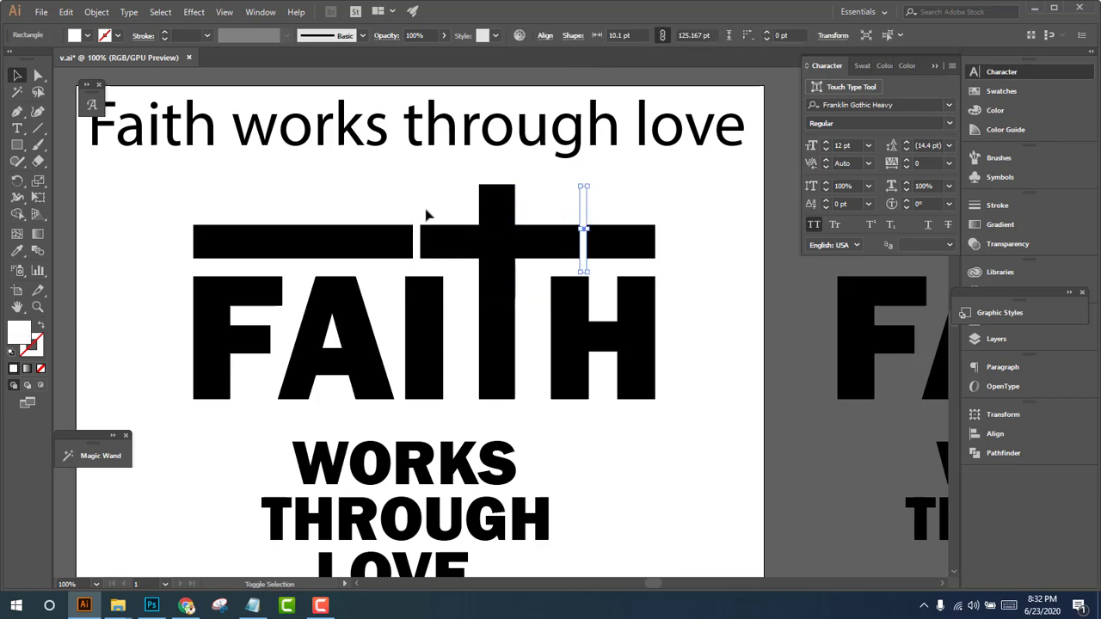
shift+click(420, 210)
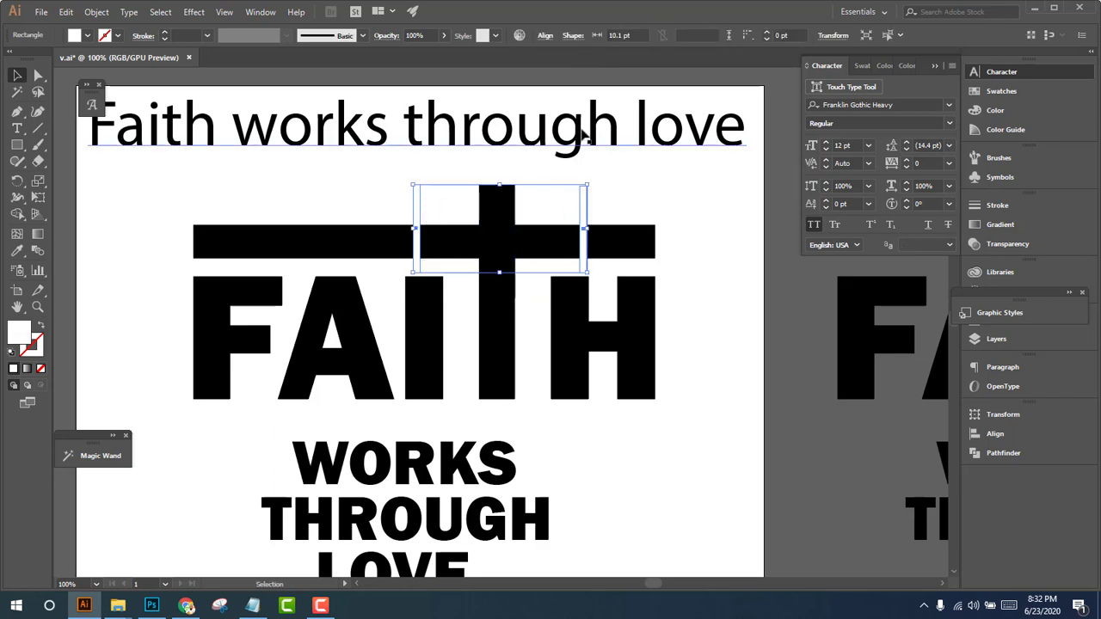
shift+click(496, 207)
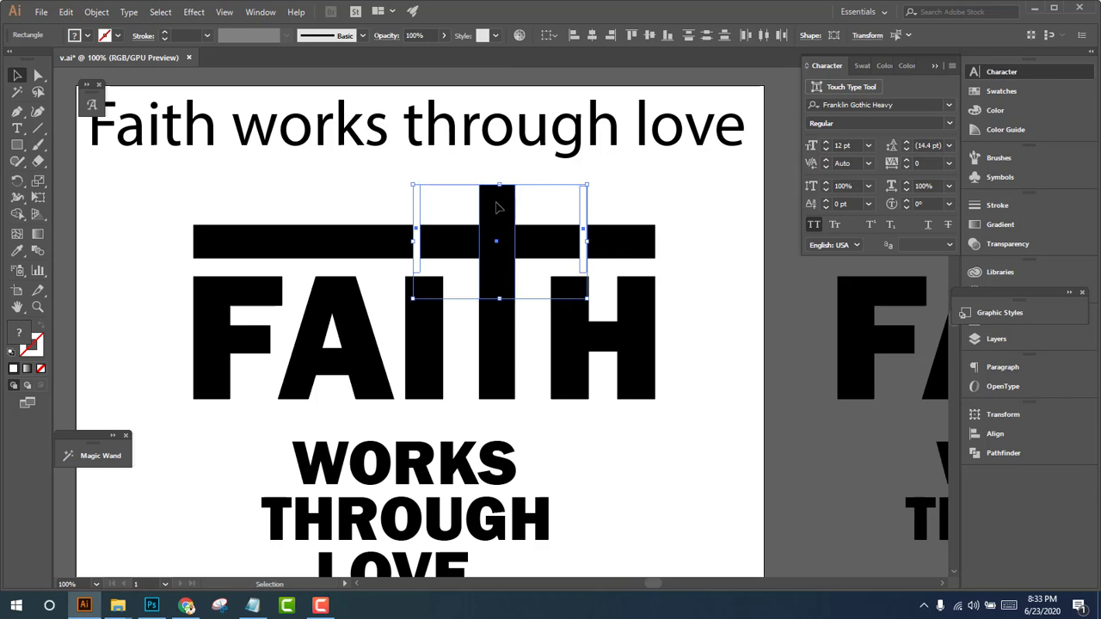
click(497, 206)
click(592, 39)
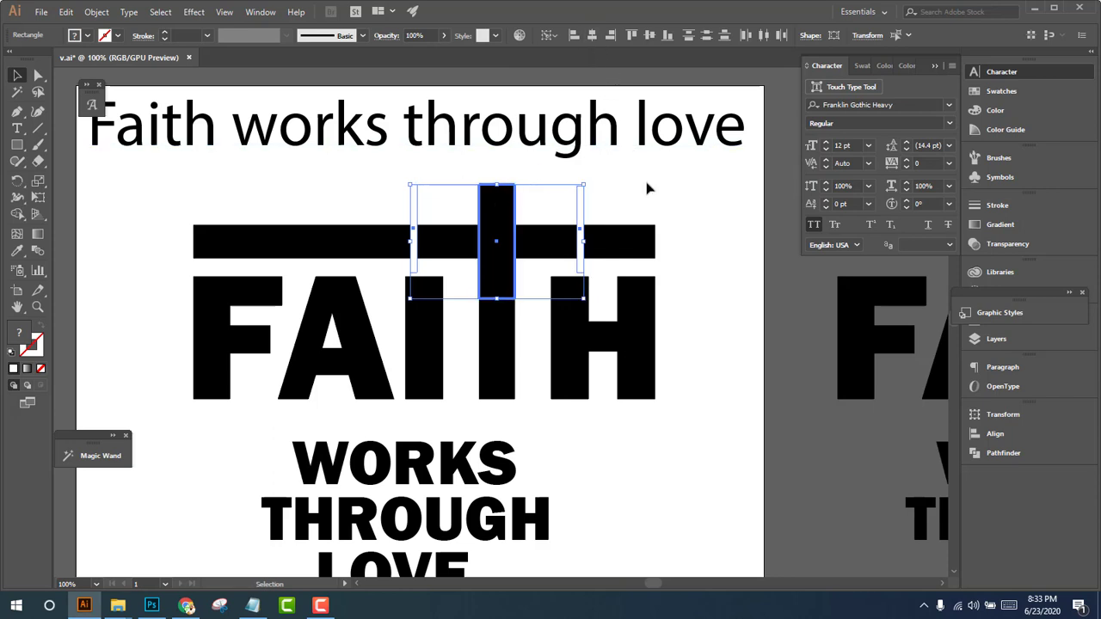
Zoom out to 66.67% to see the whole artboard
click(688, 220)
key(ctrl+minus)
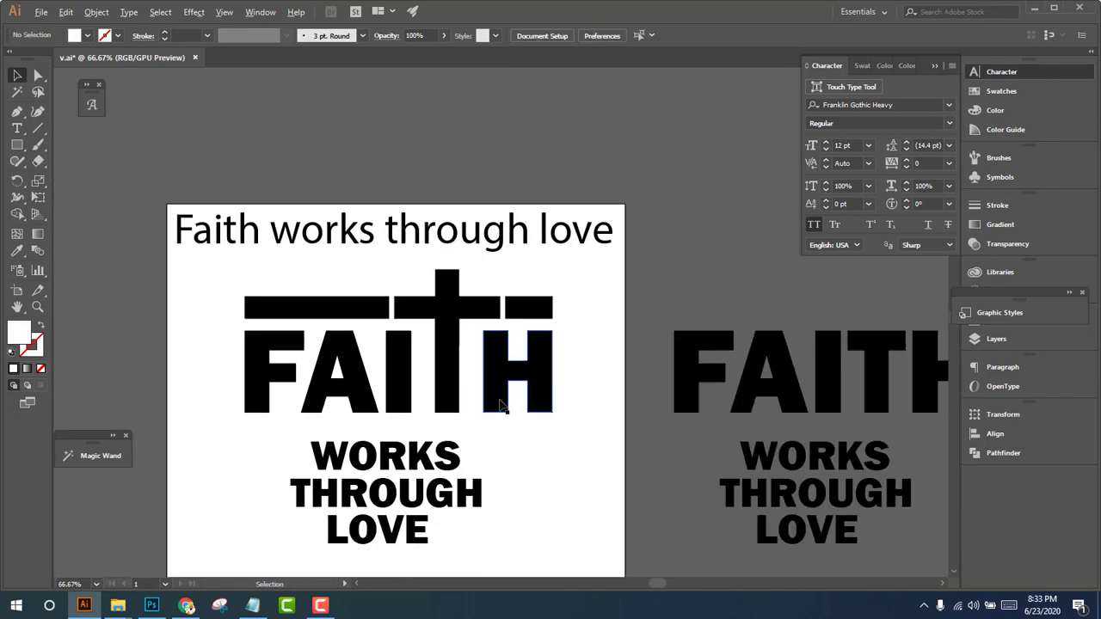
scroll(511, 414, down, 1)
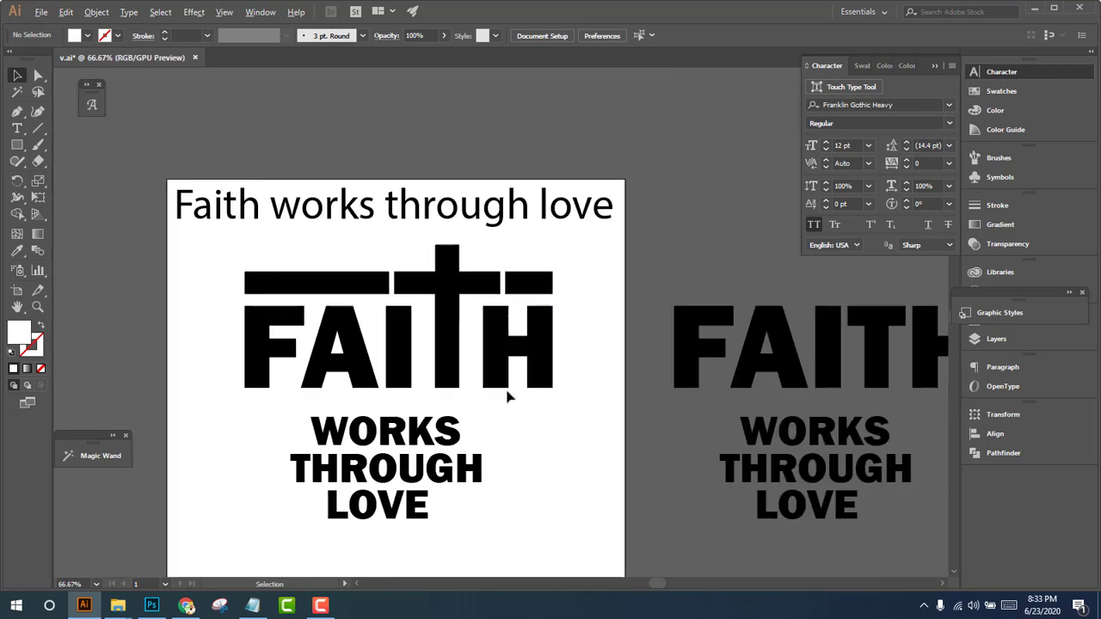
drag(567, 414, 616, 402)
scroll(542, 467, right, 2)
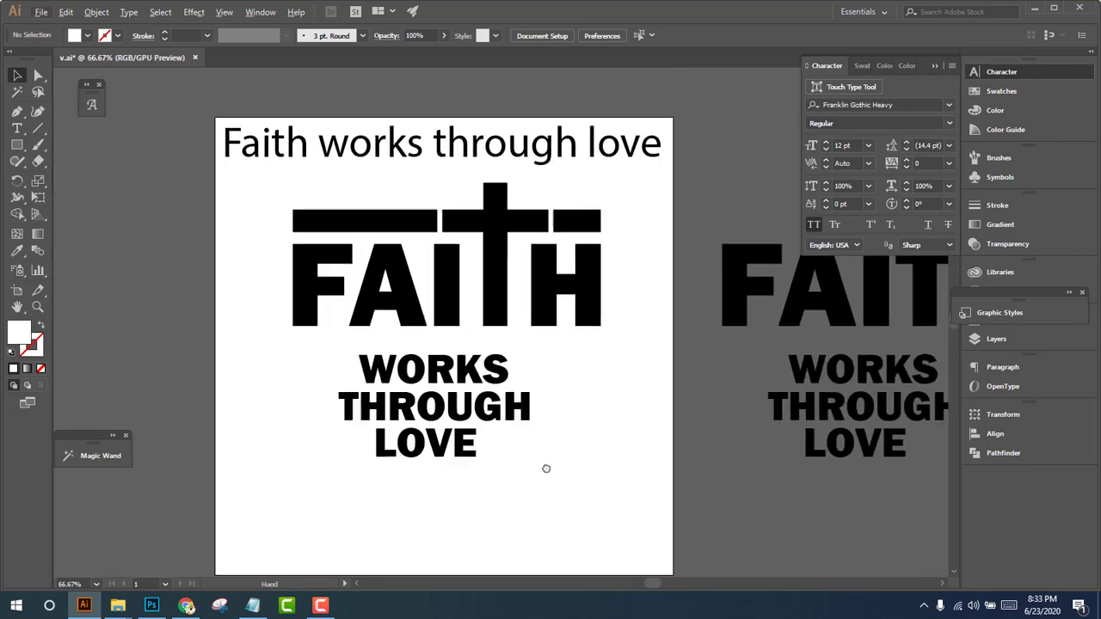
Move THROUGH LOVE lower and scale WORKS up beneath FAITH
drag(396, 415, 396, 487)
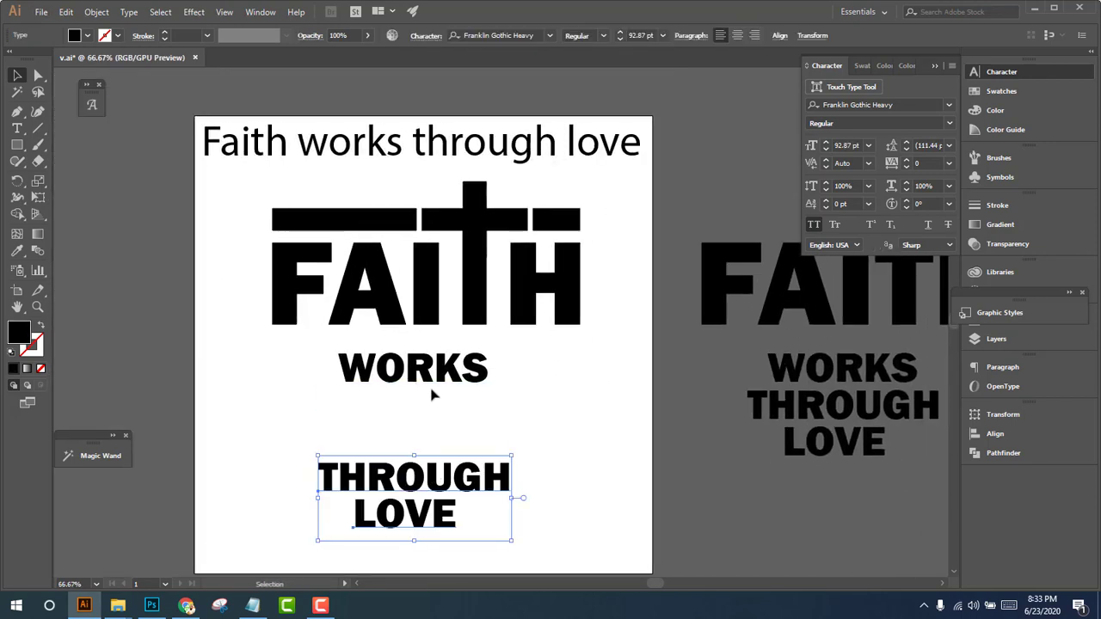
click(426, 371)
drag(492, 397, 528, 457)
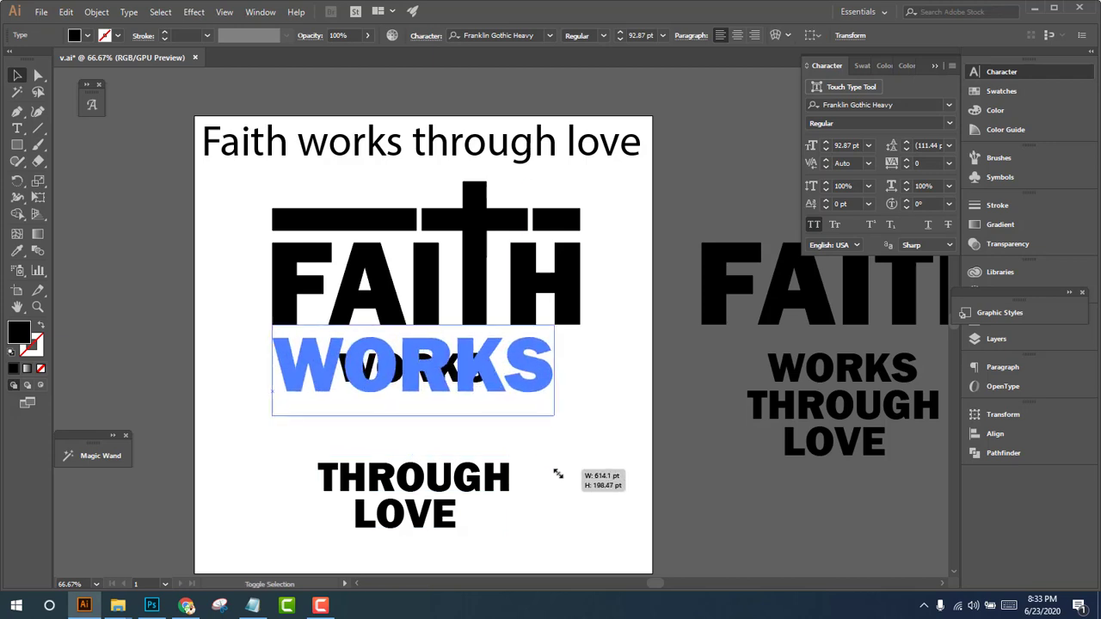
click(455, 432)
drag(437, 375, 445, 385)
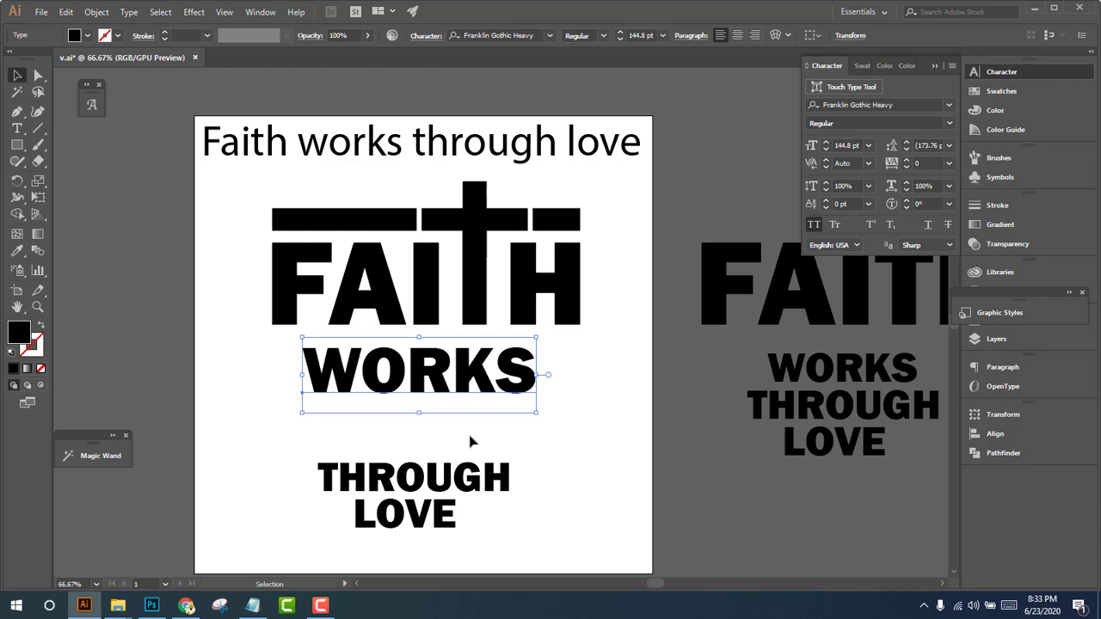
drag(469, 441, 440, 422)
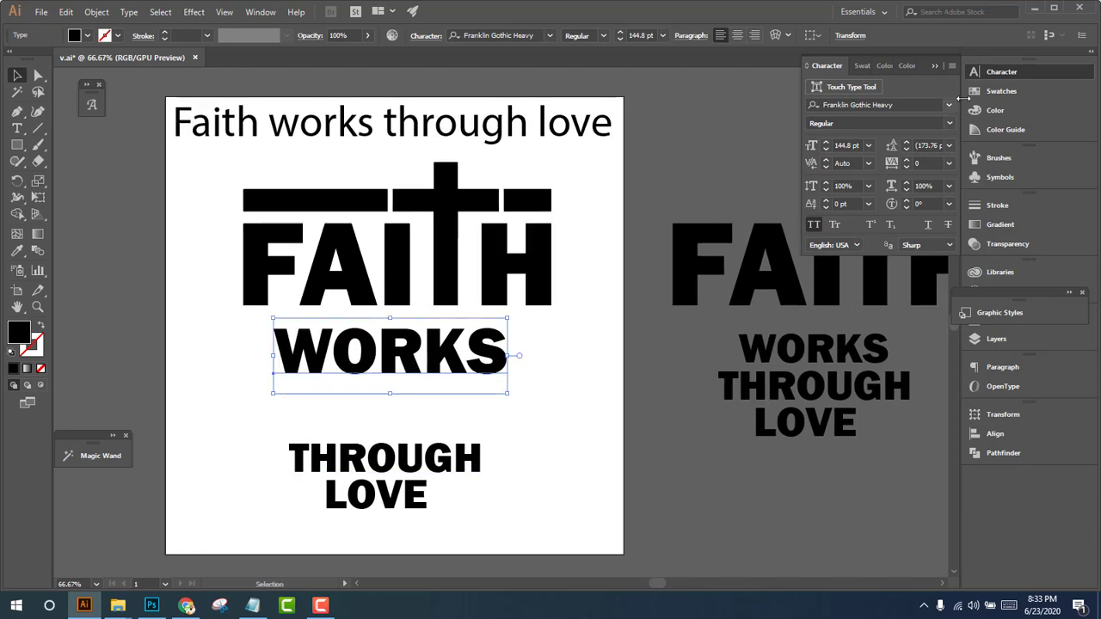
Set WORKS in the Freshman font and adjust its size and position
click(948, 104)
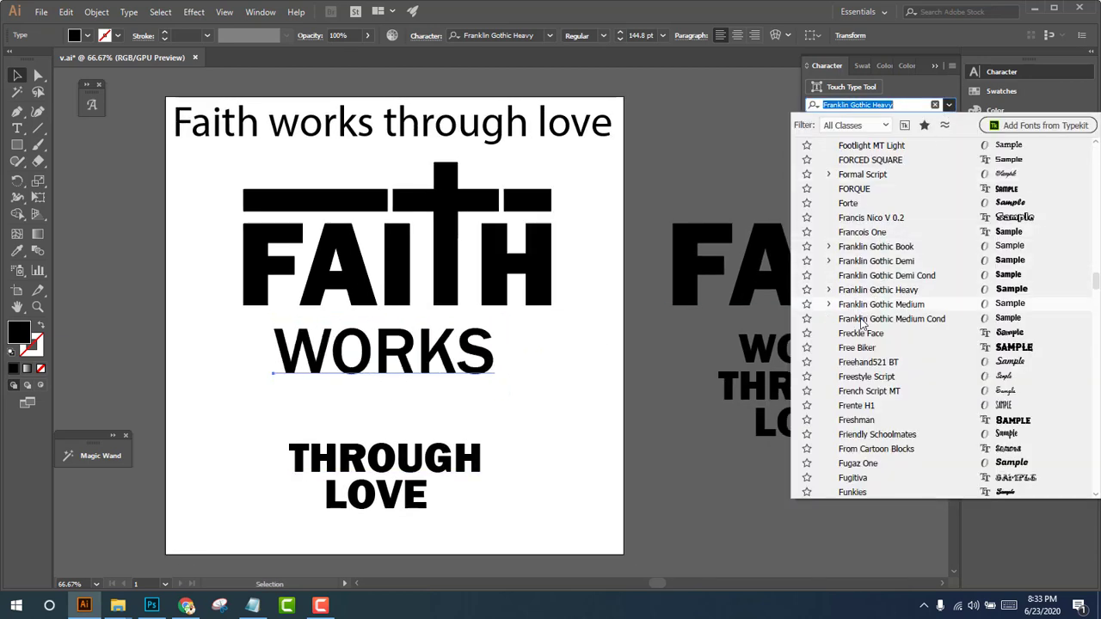
click(857, 420)
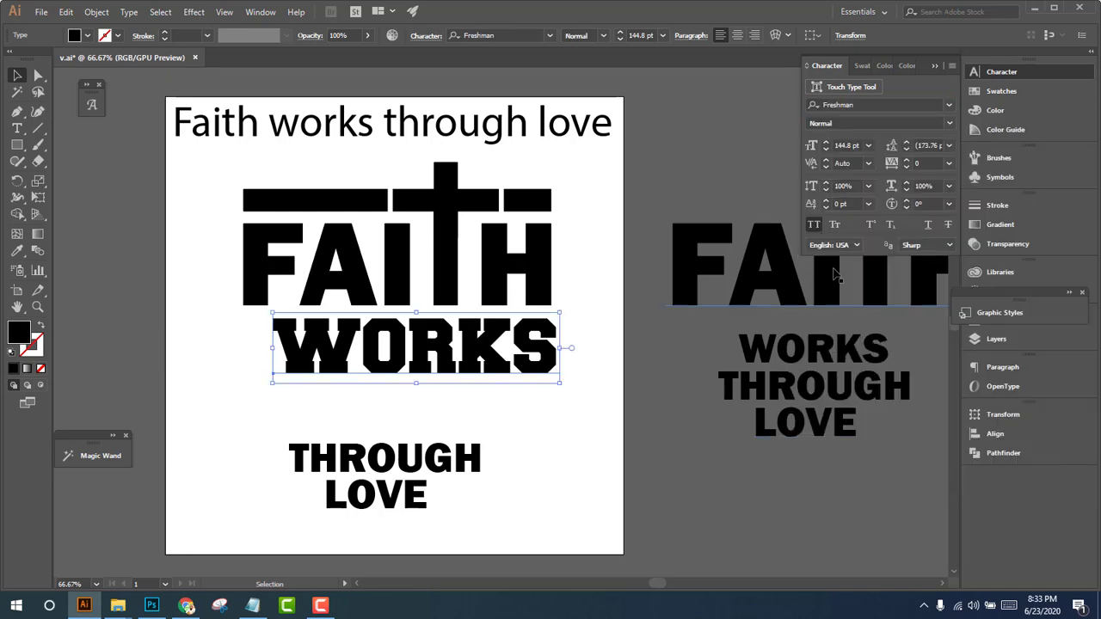
click(949, 105)
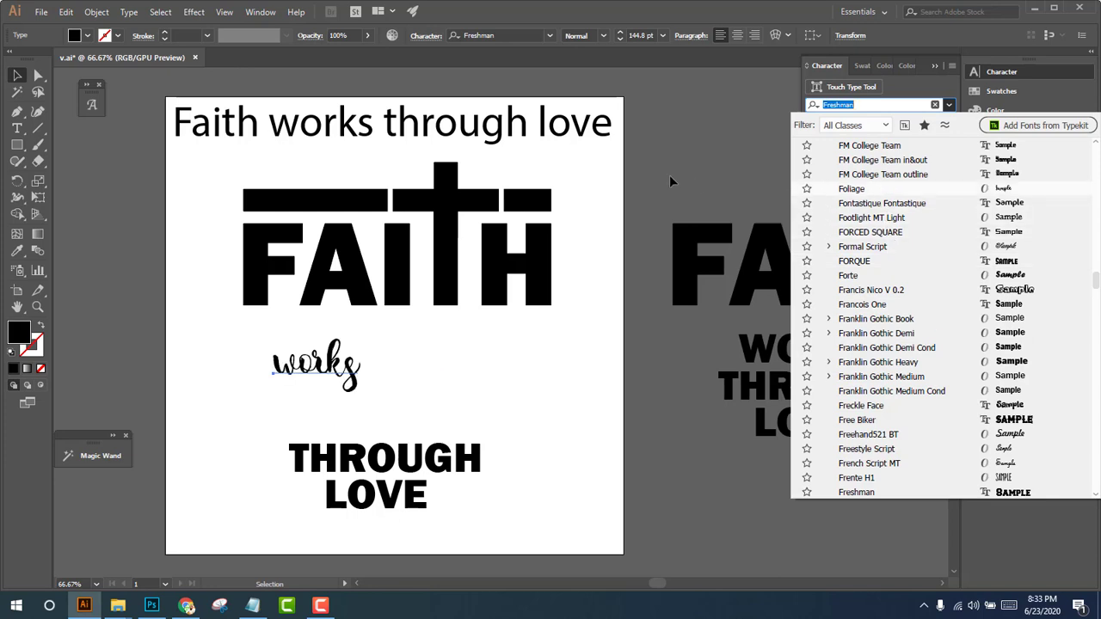
click(688, 164)
drag(501, 362, 519, 424)
click(456, 422)
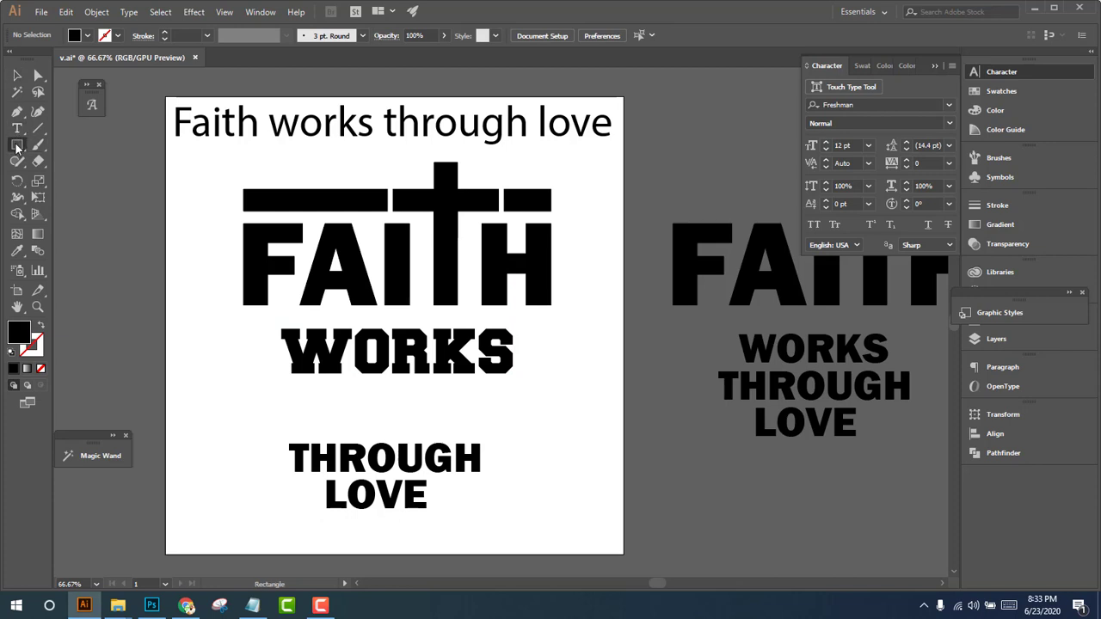
Draw a small rectangle left of WORKS and notch its left edge with a new anchor
drag(243, 331, 273, 373)
key(p)
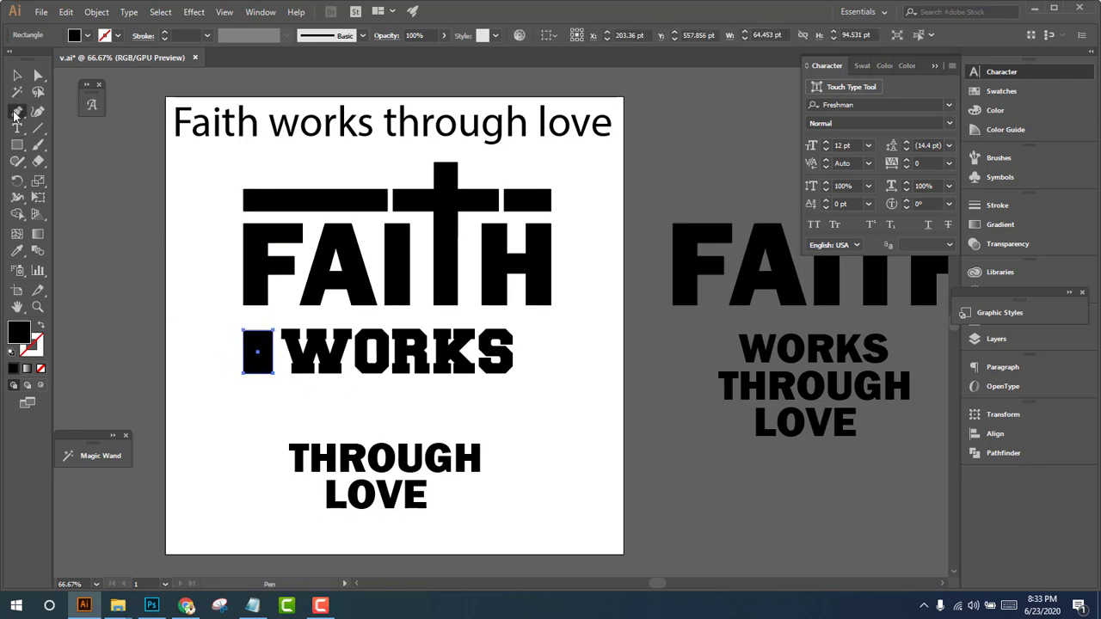
scroll(228, 380, up, 2)
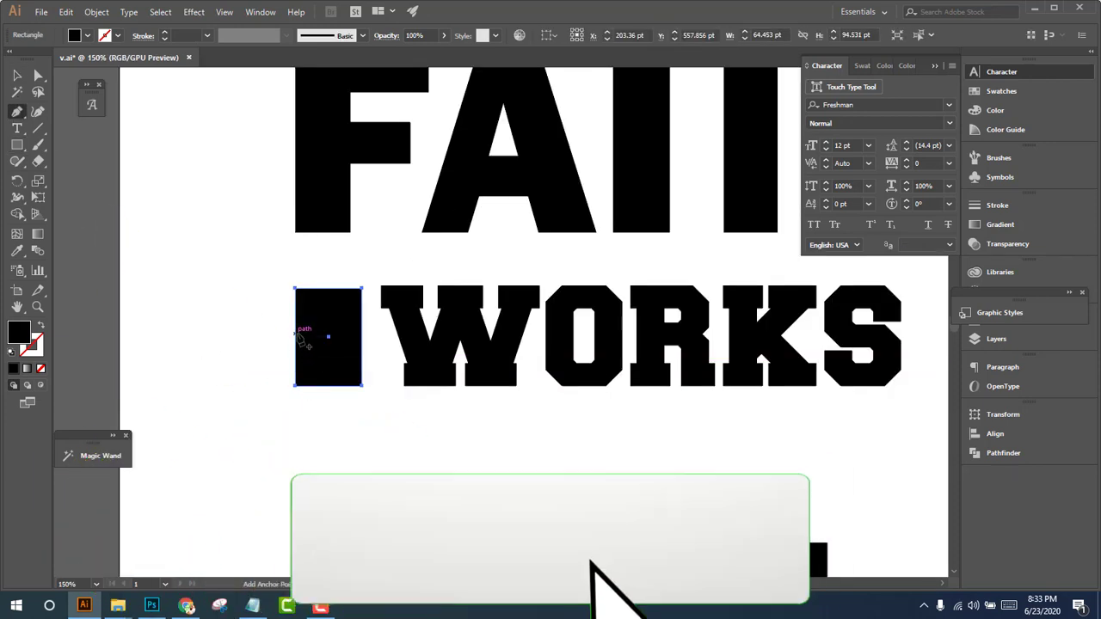
click(295, 337)
key(a)
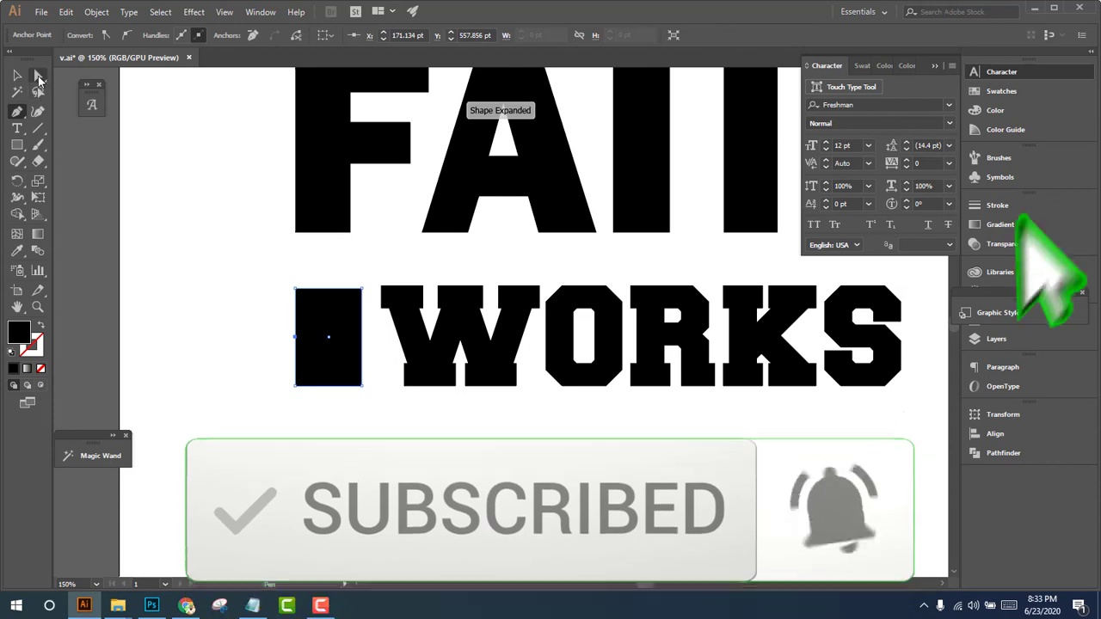
drag(295, 337, 329, 339)
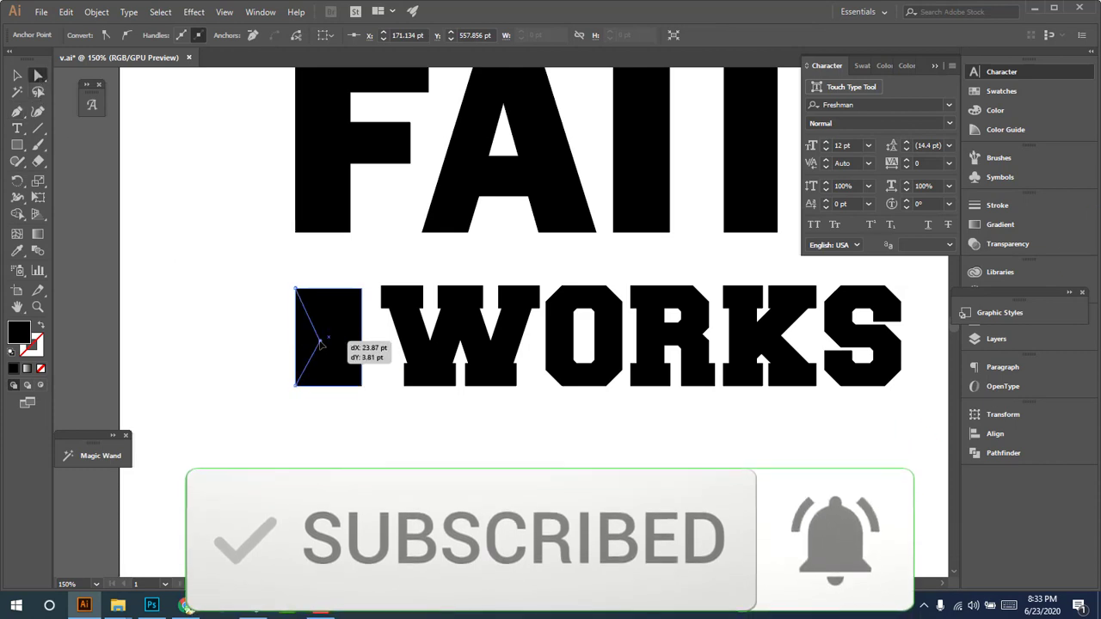
key(ctrl+minus)
key(ctrl+minus)
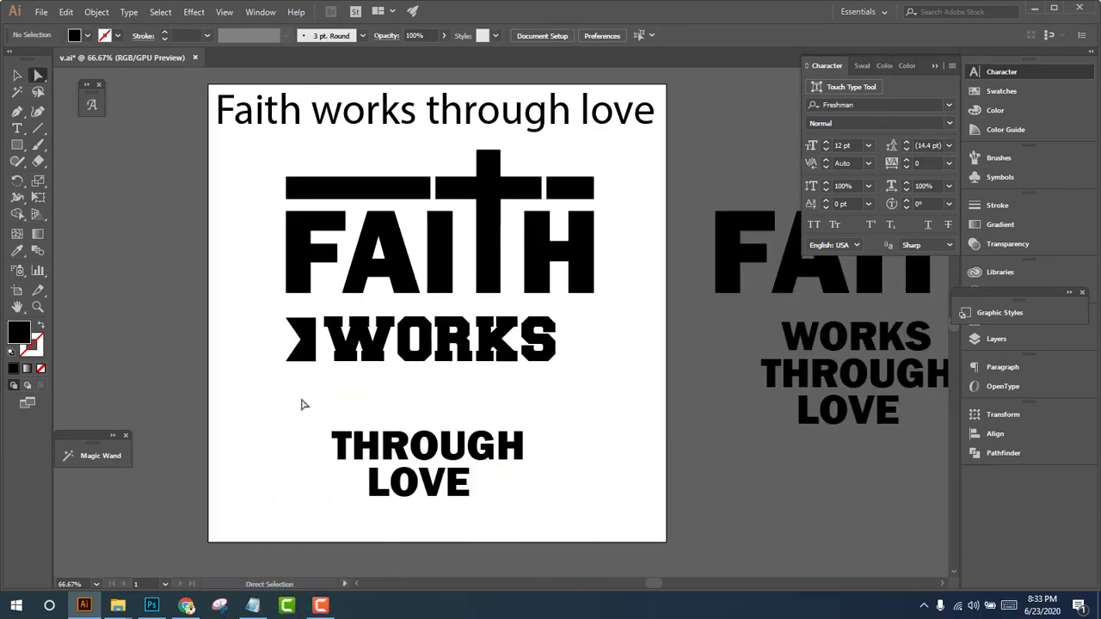
Make a 180° rotated copy of the ribbon end and place it at WORKS' right end
right_click(308, 346)
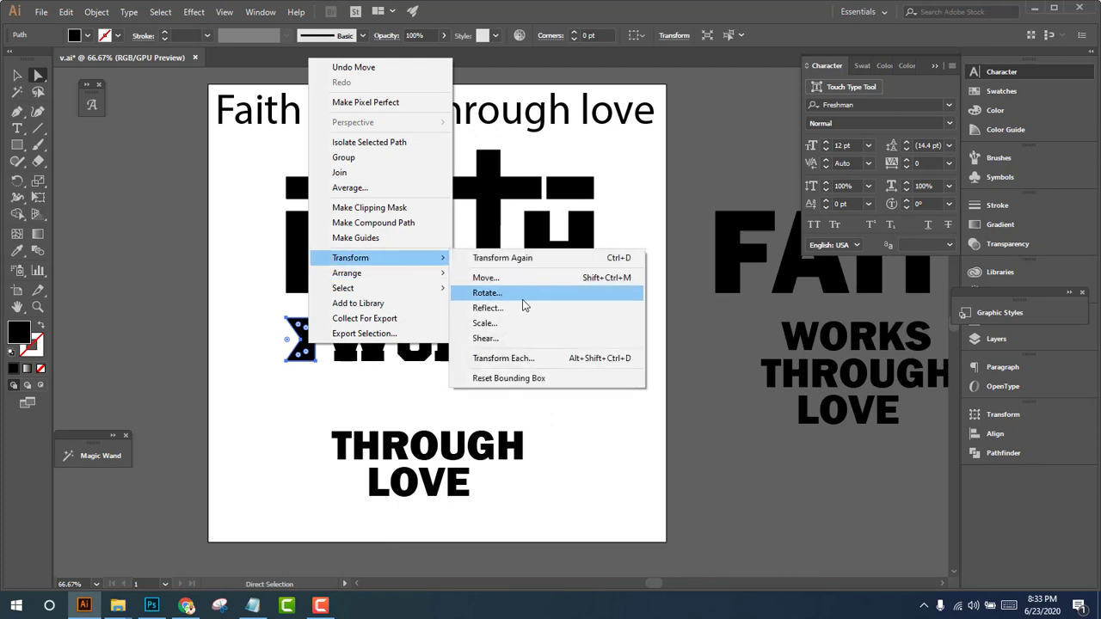
click(484, 294)
click(478, 353)
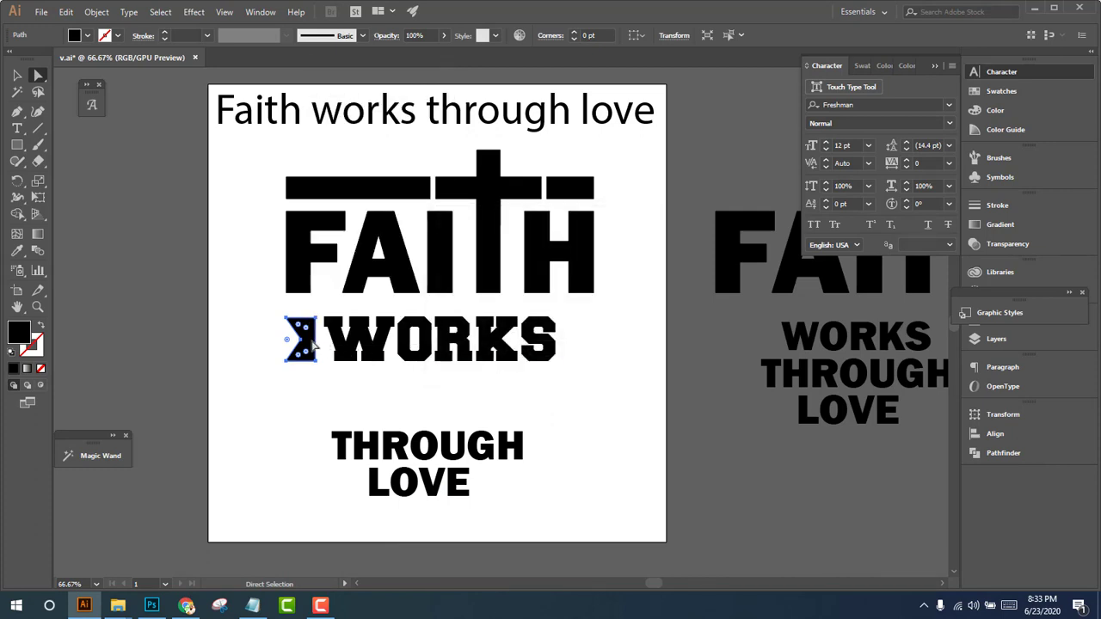
click(17, 76)
drag(309, 356, 320, 430)
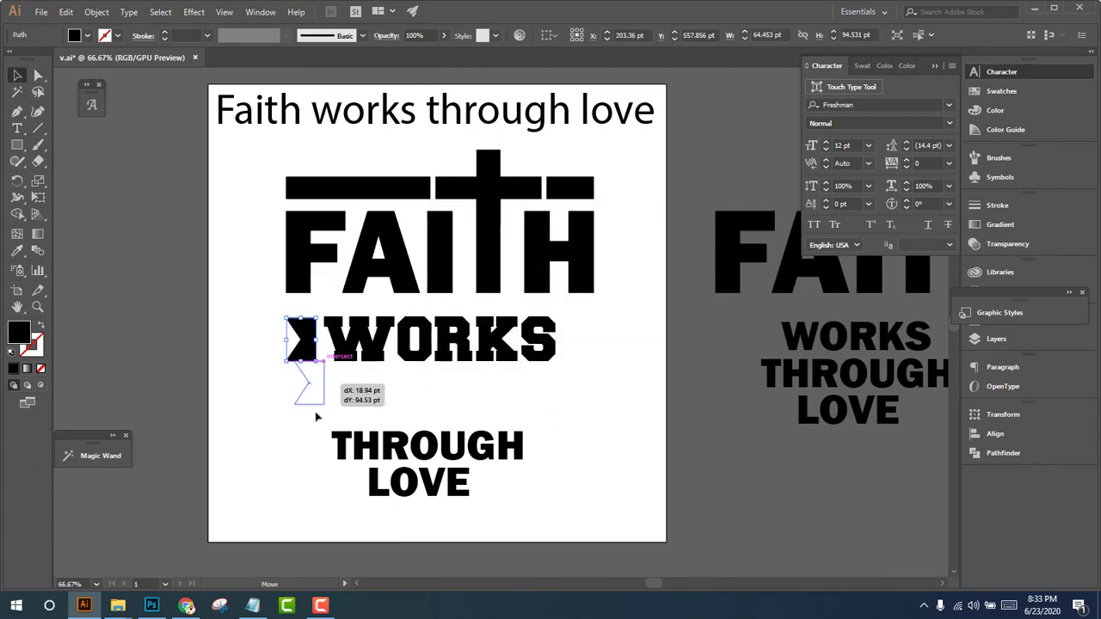
key(ctrl+z)
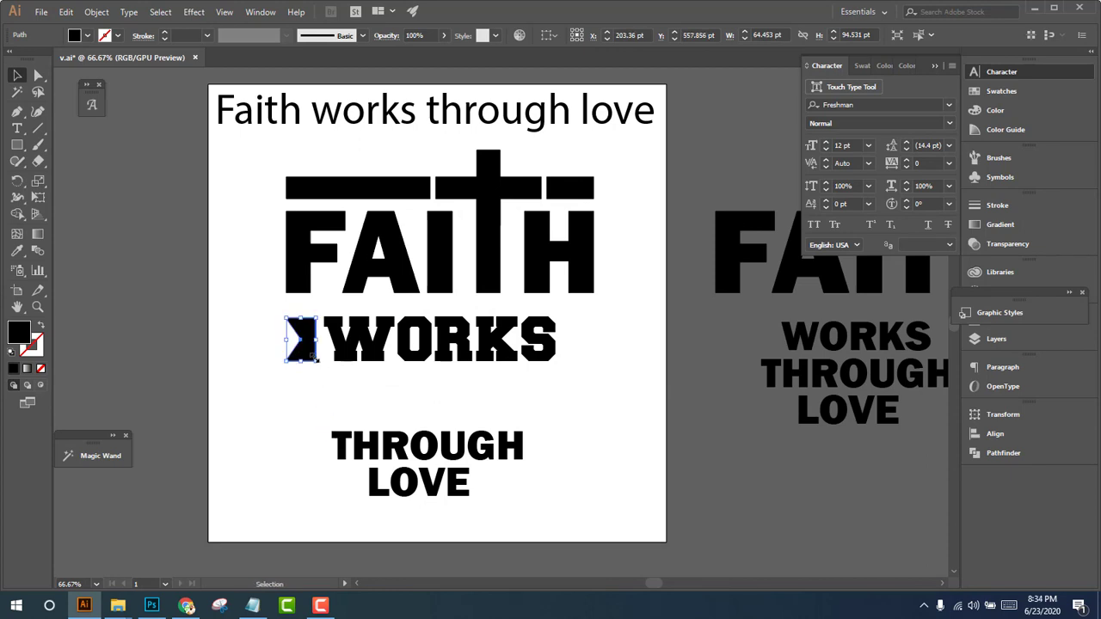
mouse_move(309, 342)
mouse_down()
mouse_move(621, 344)
mouse_move(590, 344)
mouse_move(542, 370)
mouse_up()
drag(466, 228, 466, 229)
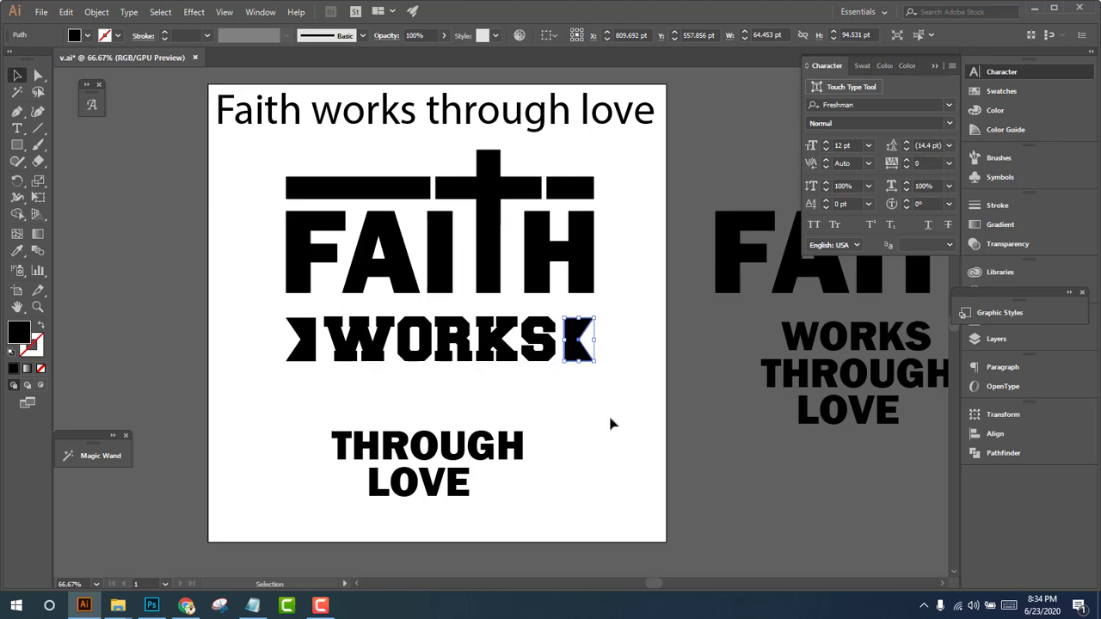
Group both ribbon ends with WORKS and nudge THROUGH up slightly
click(602, 400)
click(578, 343)
key(a)
shift+click(301, 343)
key(v)
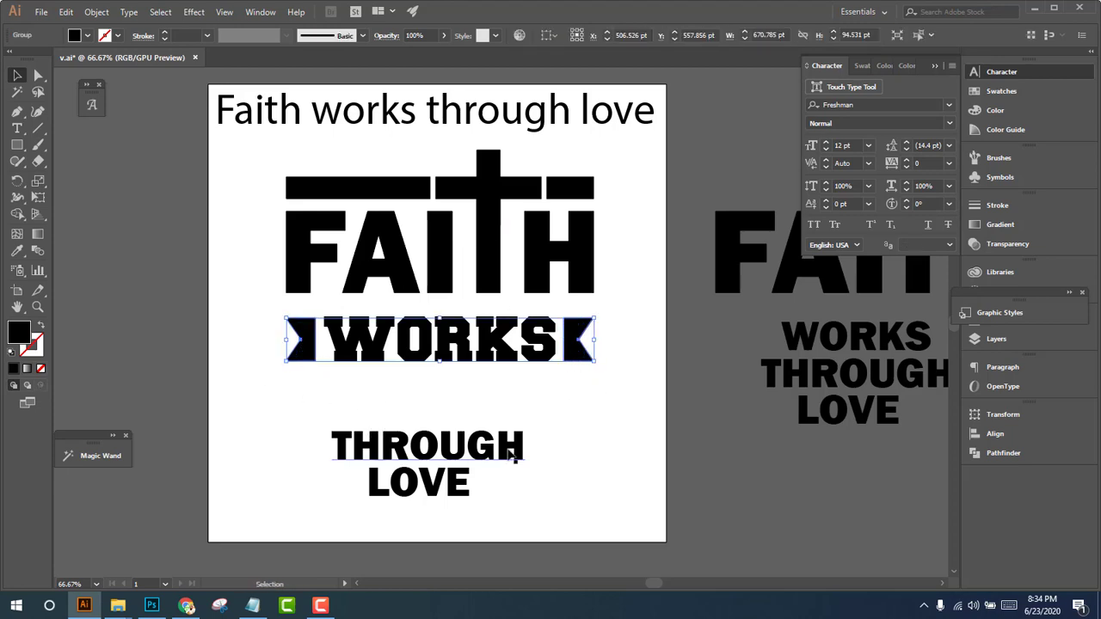
click(574, 447)
drag(496, 458, 496, 445)
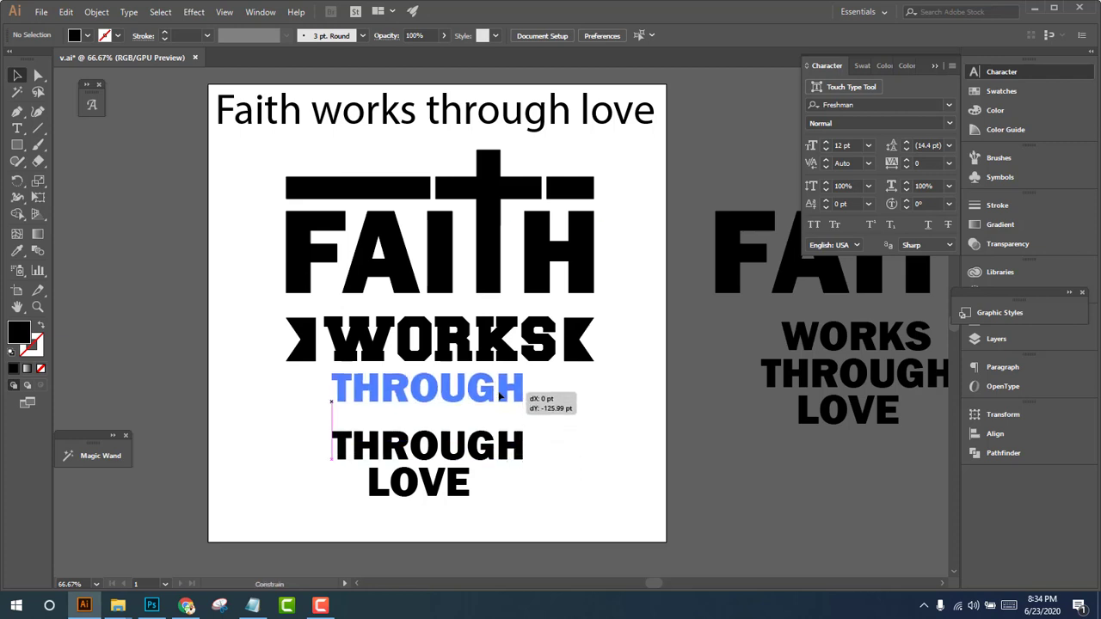
Draw a wide orange bar between WORKS and THROUGH
click(16, 146)
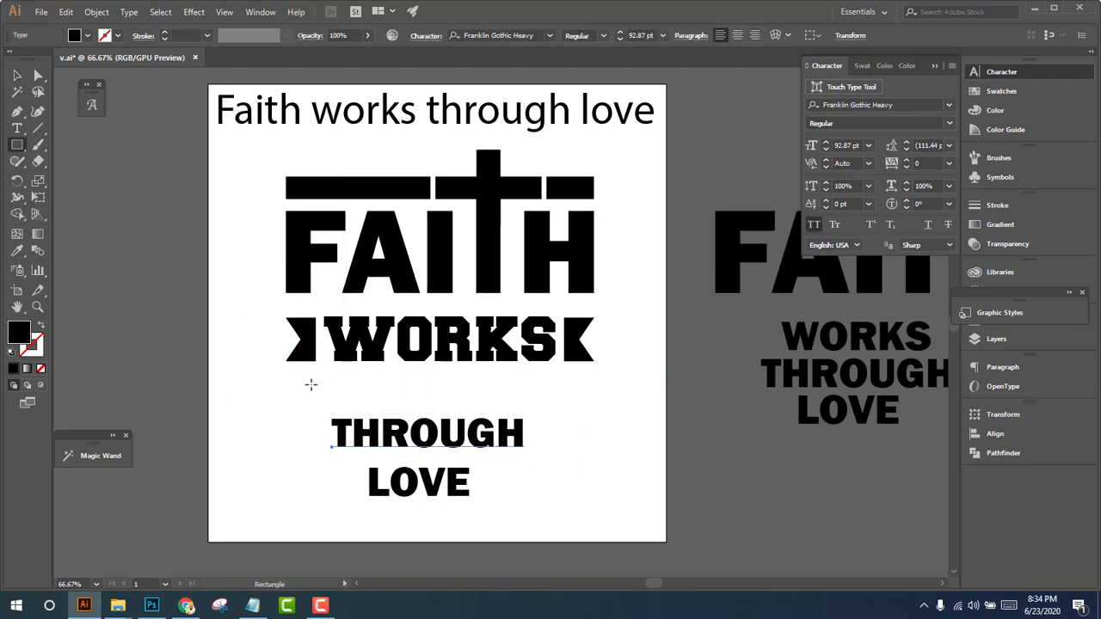
drag(291, 376, 593, 423)
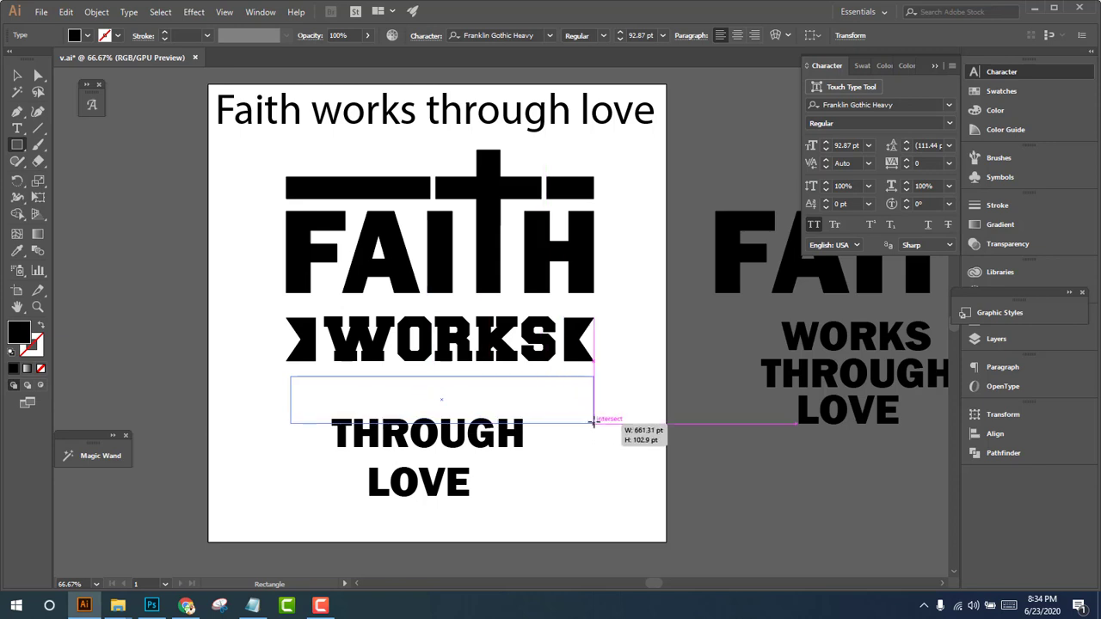
drag(592, 422, 593, 422)
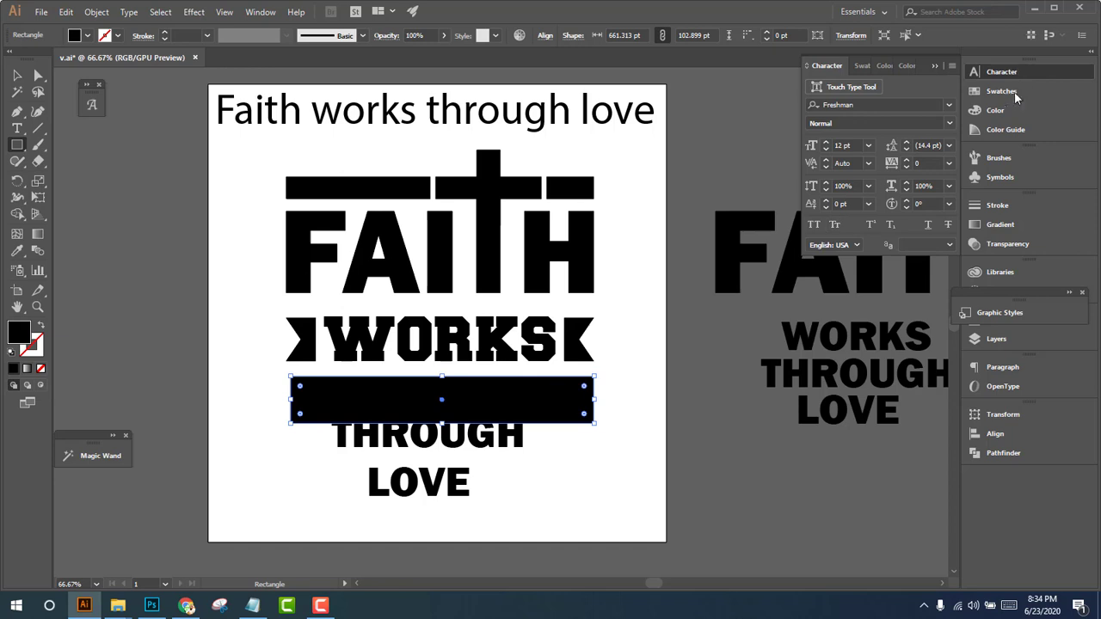
click(996, 110)
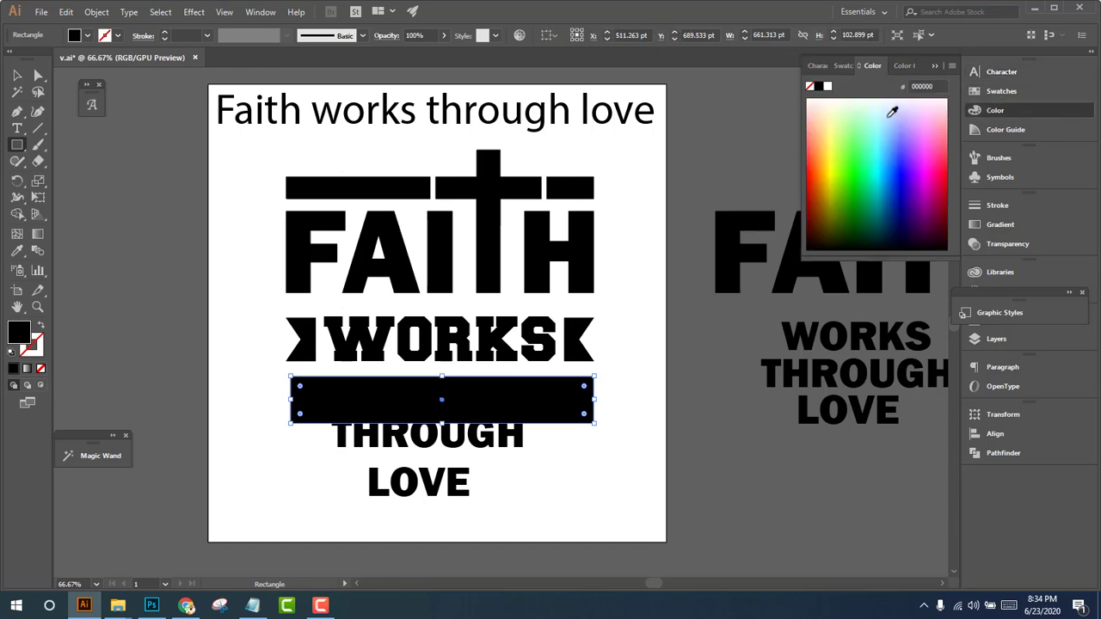
click(820, 160)
click(38, 127)
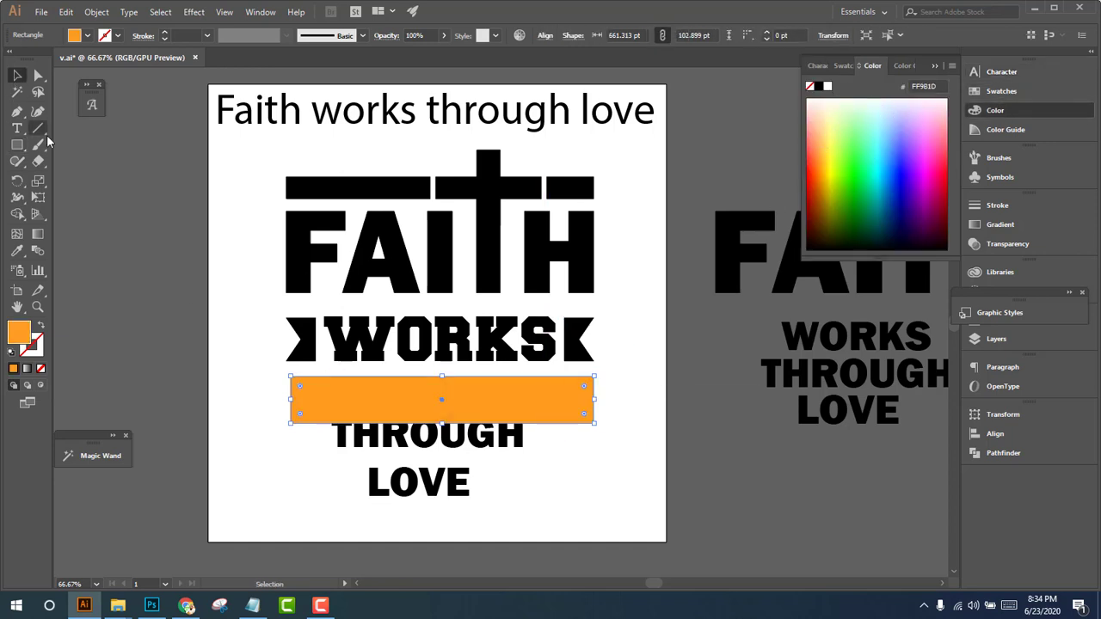
Move THROUGH onto the orange bar, shift it left, and scale it up
drag(506, 441, 507, 405)
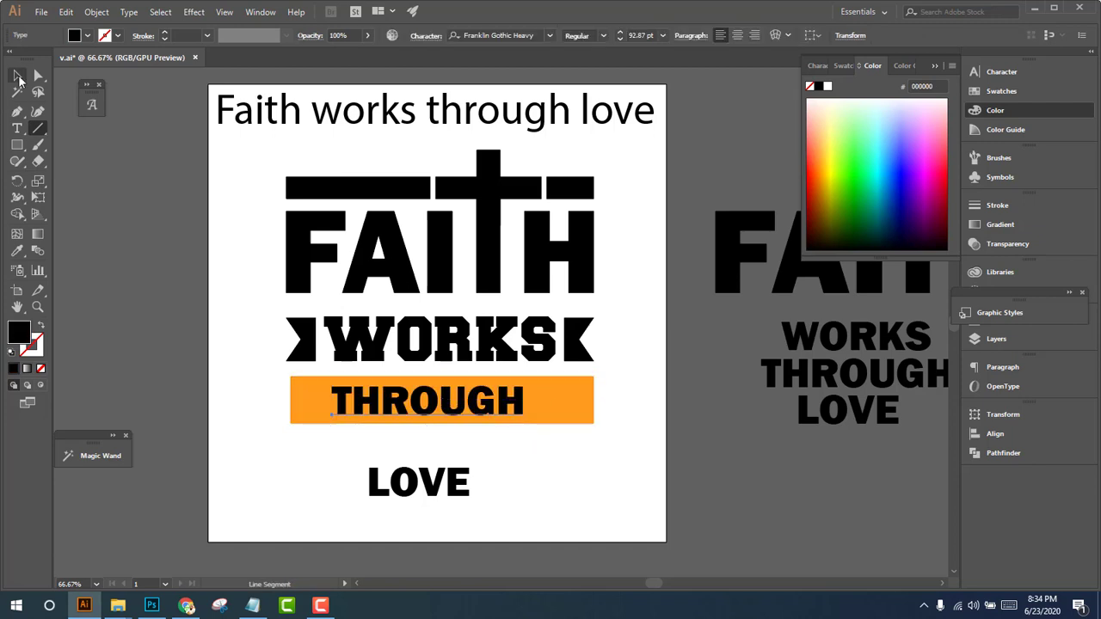
click(17, 75)
scroll(408, 460, up, 1)
drag(458, 391, 393, 381)
mouse_move(531, 406)
mouse_down()
mouse_move(623, 427)
mouse_move(583, 388)
mouse_up()
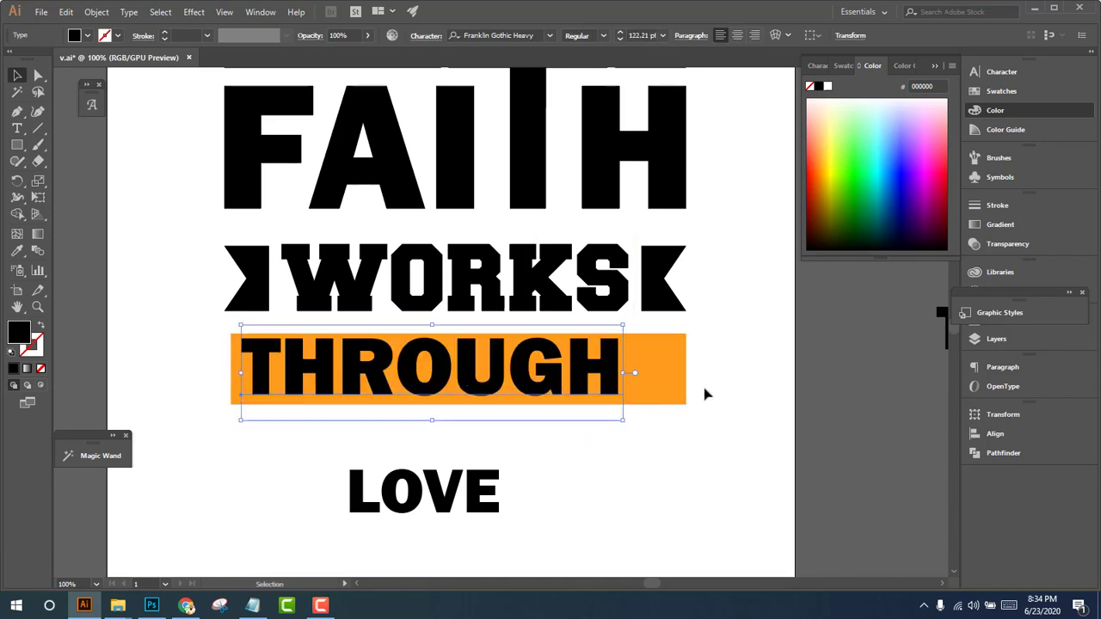
Stretch the orange bar taller and enlarge THROUGH to about 133.66 pt to fill it
click(643, 380)
drag(456, 414, 457, 425)
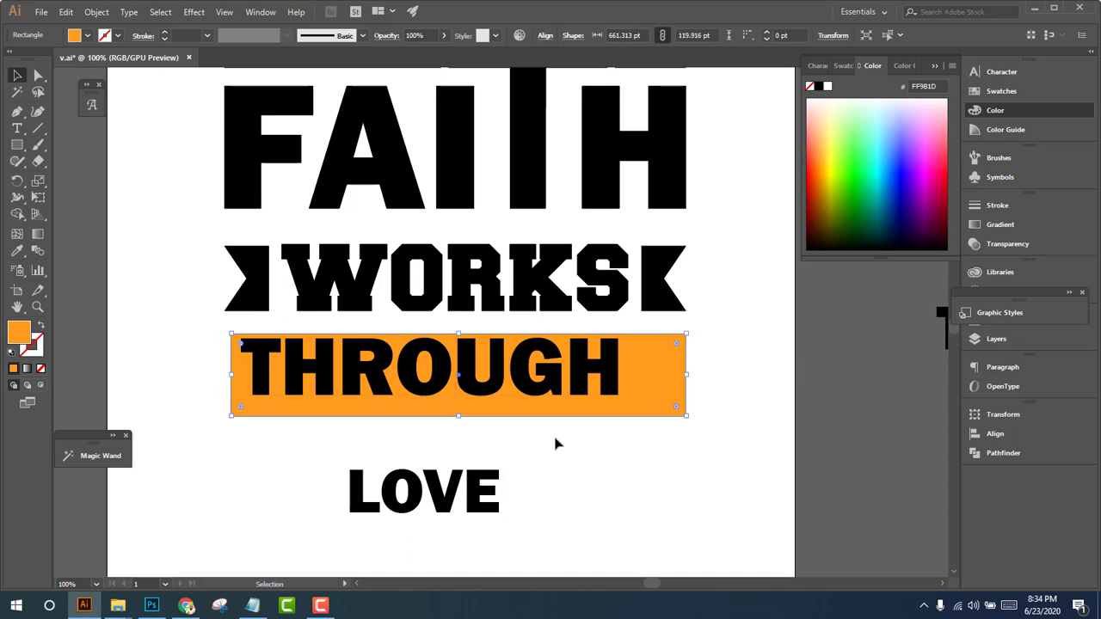
drag(489, 375, 490, 383)
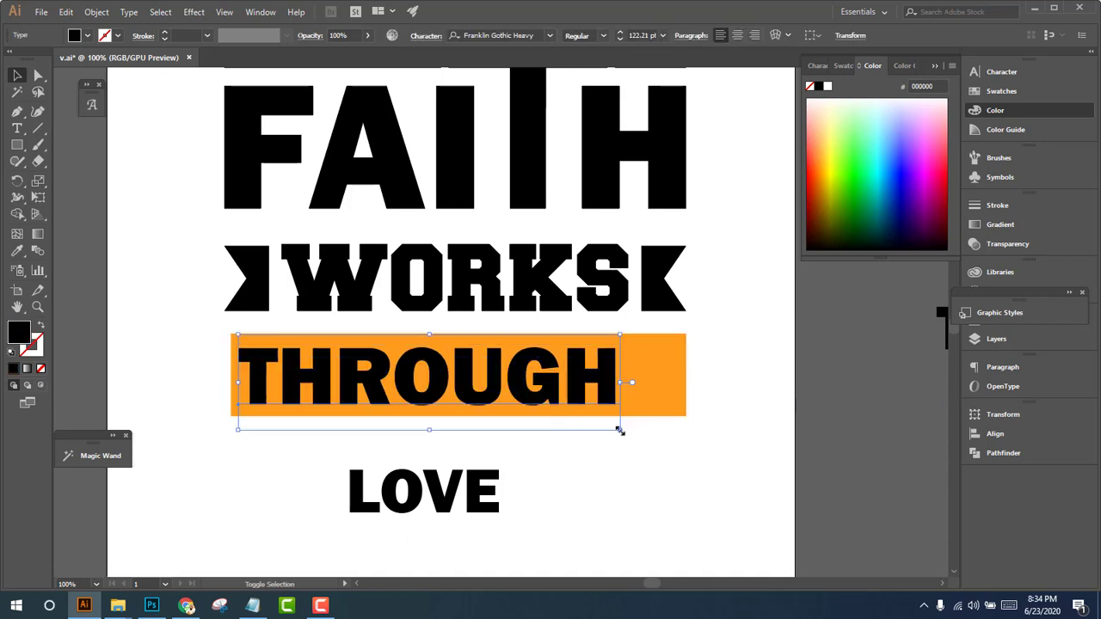
mouse_move(618, 430)
mouse_down()
mouse_move(654, 438)
mouse_move(675, 422)
mouse_move(679, 449)
mouse_up()
key(ctrl+minus)
key(ctrl+minus)
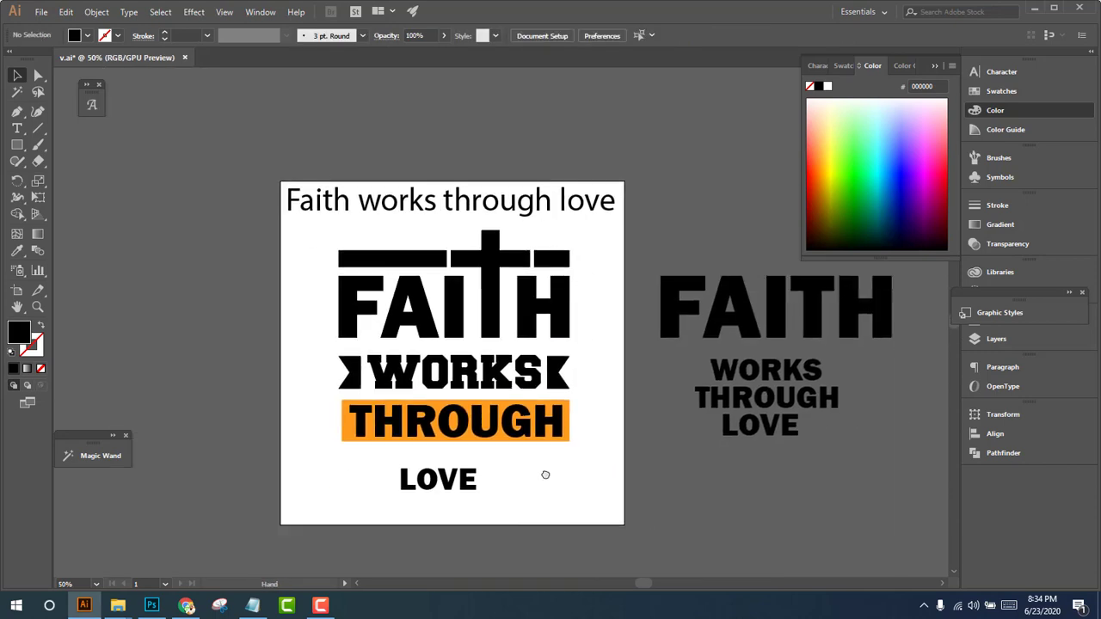
Draw a thin black bar between FAITH and WORKS
scroll(545, 475, up, 1)
scroll(523, 457, down, 1)
scroll(421, 454, up, 1)
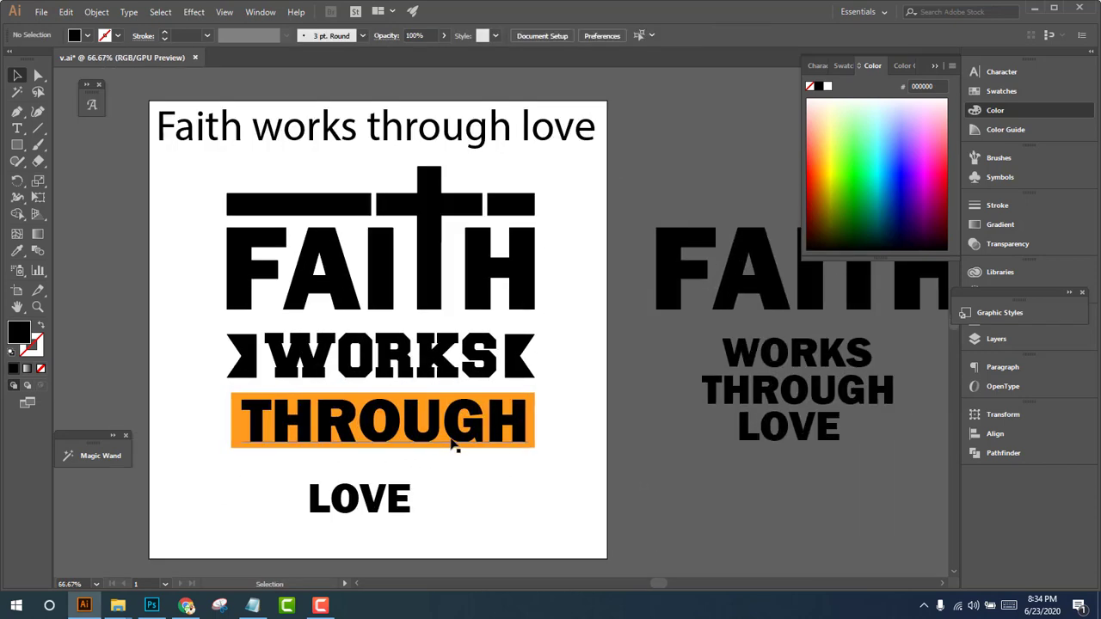
drag(442, 453, 380, 435)
click(17, 146)
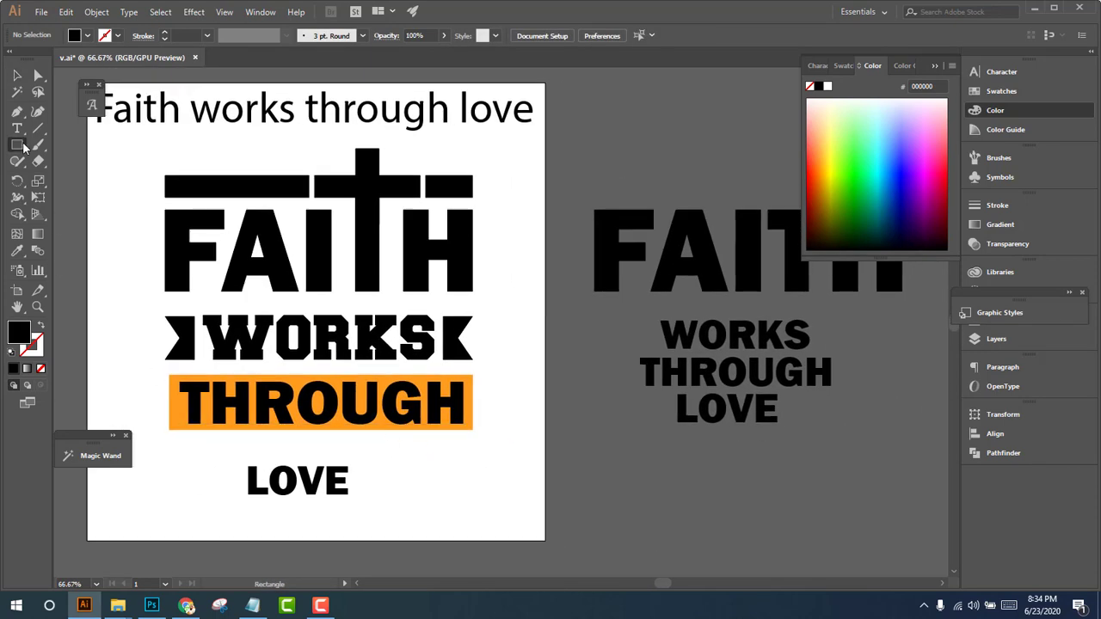
scroll(231, 308, up, 1)
drag(131, 296, 594, 314)
click(17, 76)
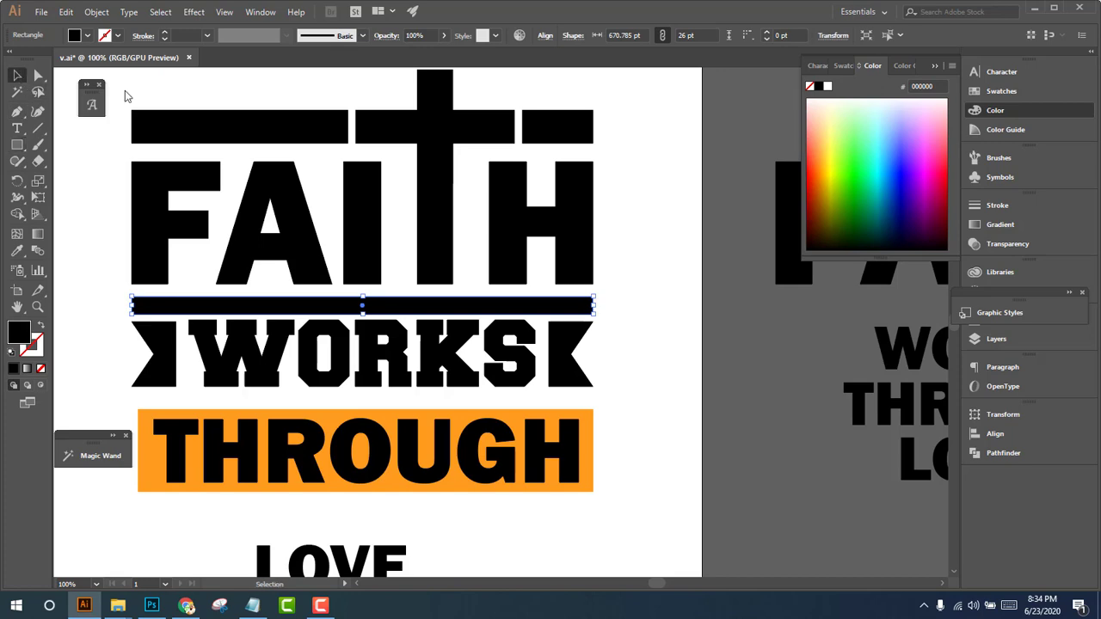
click(123, 93)
Marquee-select THROUGH and LOVE and move them lower
drag(278, 215, 233, 321)
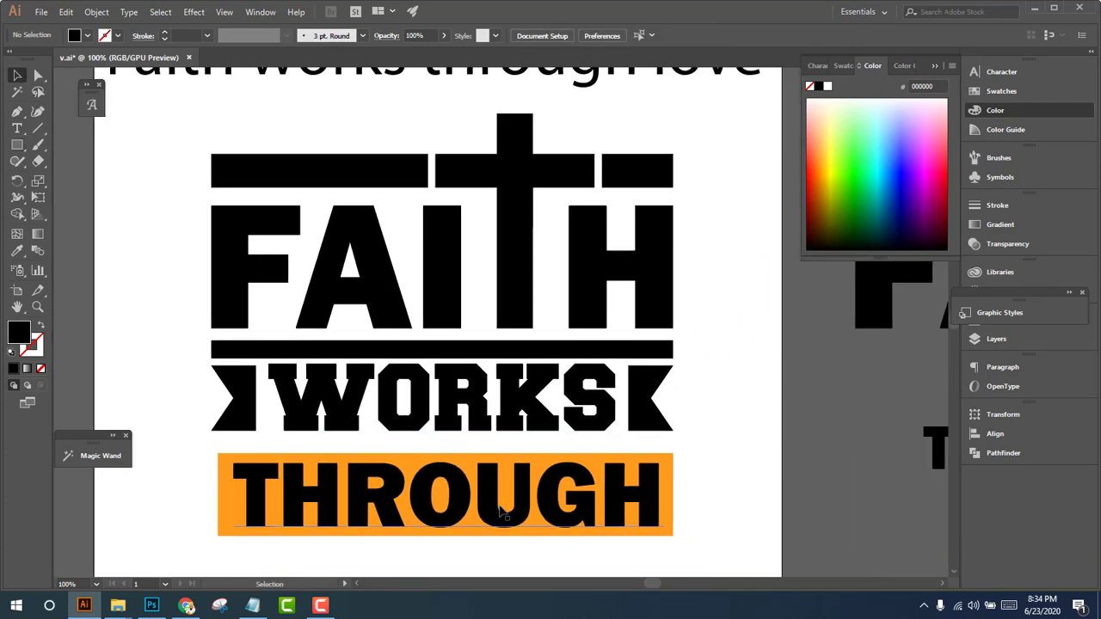
drag(498, 543, 458, 455)
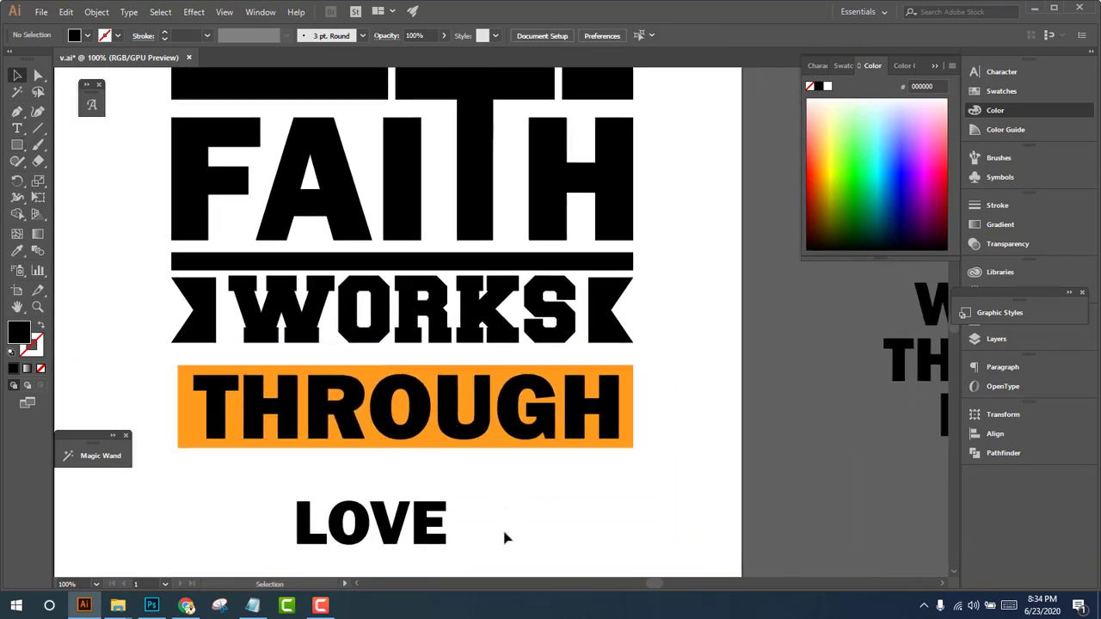
mouse_move(492, 557)
mouse_down()
mouse_move(380, 444)
mouse_move(418, 447)
mouse_move(419, 465)
mouse_up()
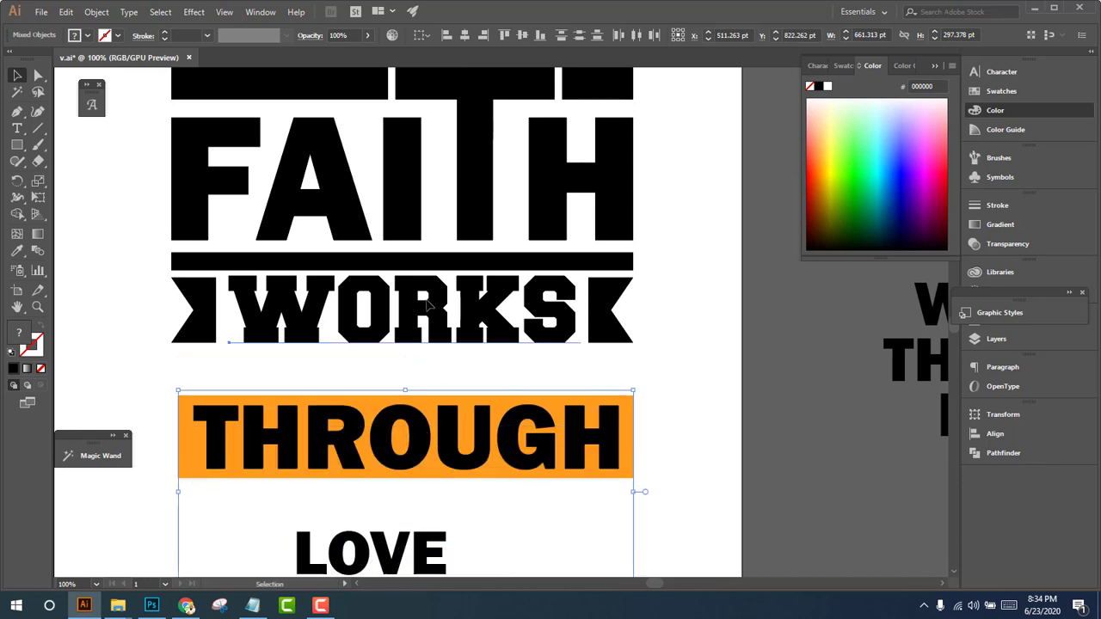
Nudge the WORKS group down and copy the thin bar below it
click(525, 314)
key(v)
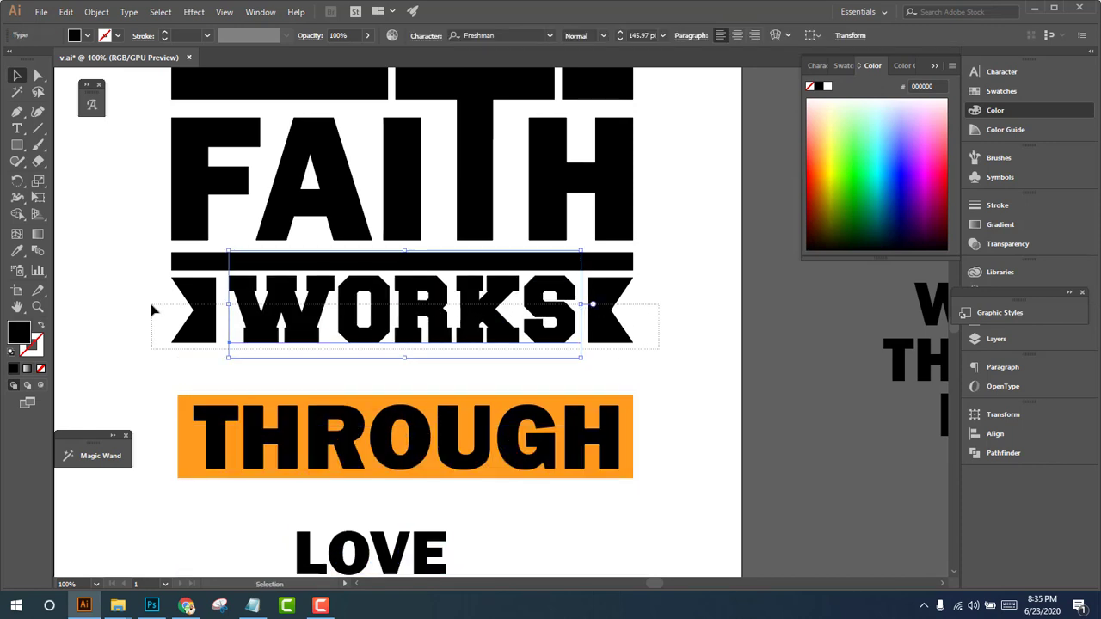
shift+click(209, 318)
drag(376, 316, 376, 322)
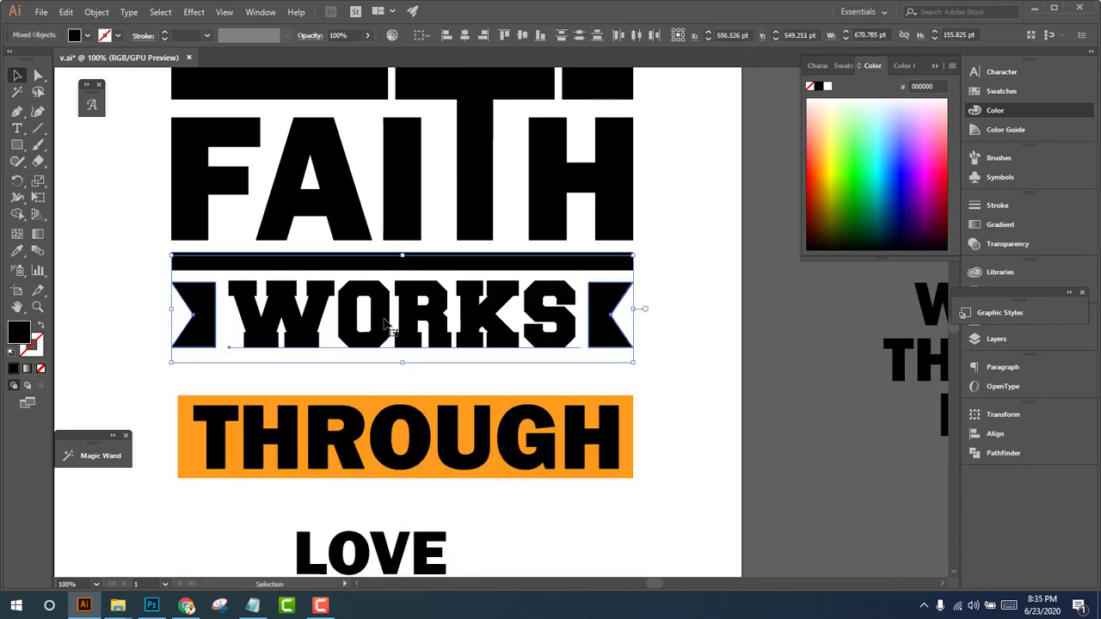
click(679, 335)
drag(539, 274, 543, 376)
Finish placing the bar copy below WORKS and zoom out over the design
click(664, 387)
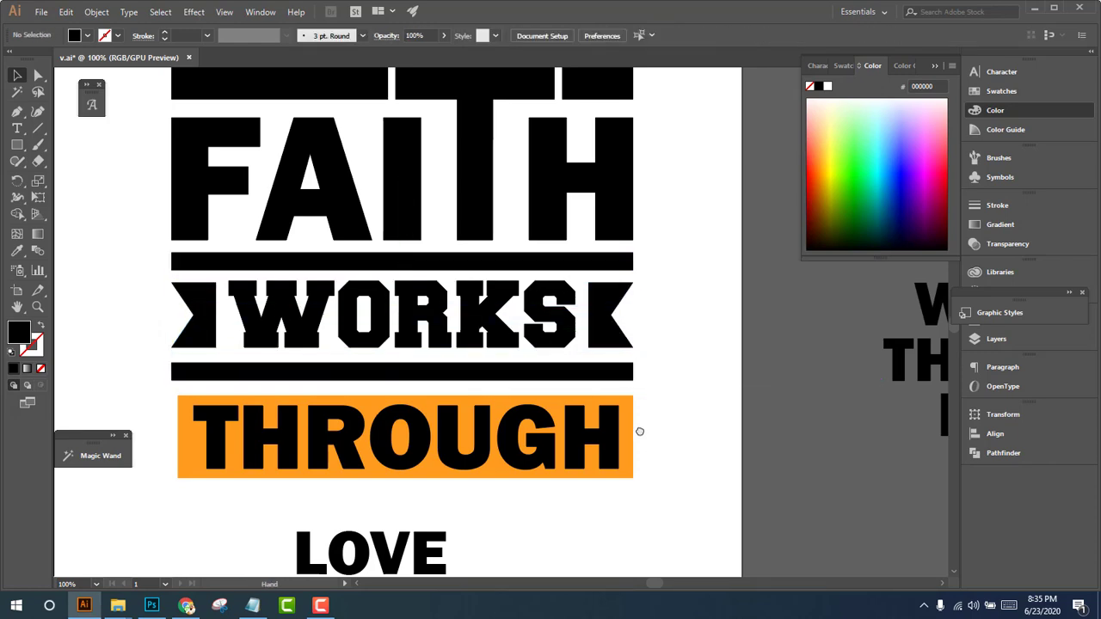
key(ctrl+minus)
scroll(516, 443, down, 1)
scroll(444, 447, up, 1)
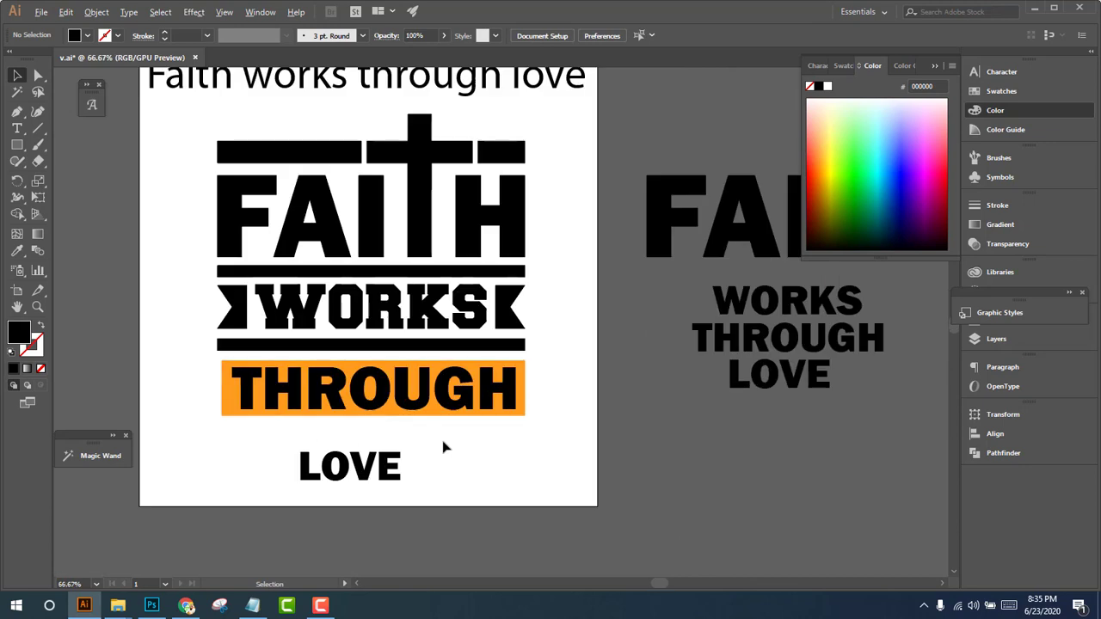
scroll(445, 448, down, 1)
drag(448, 486, 430, 467)
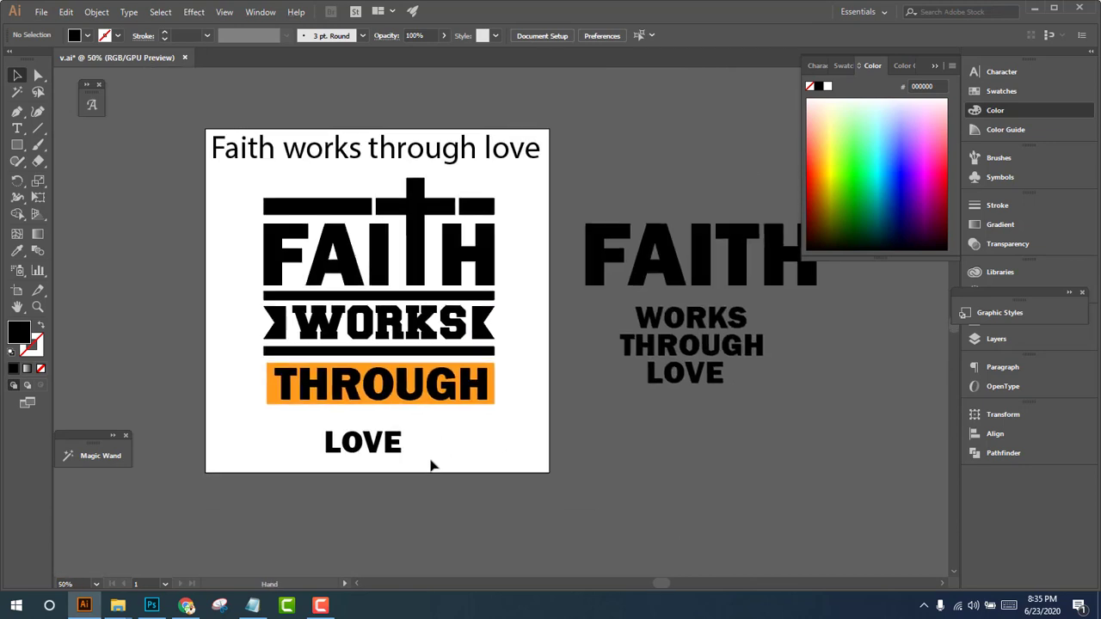
scroll(430, 465, up, 1)
Turn THROUGH white by eyedropper-sampling the white artboard
click(434, 371)
right_click(437, 378)
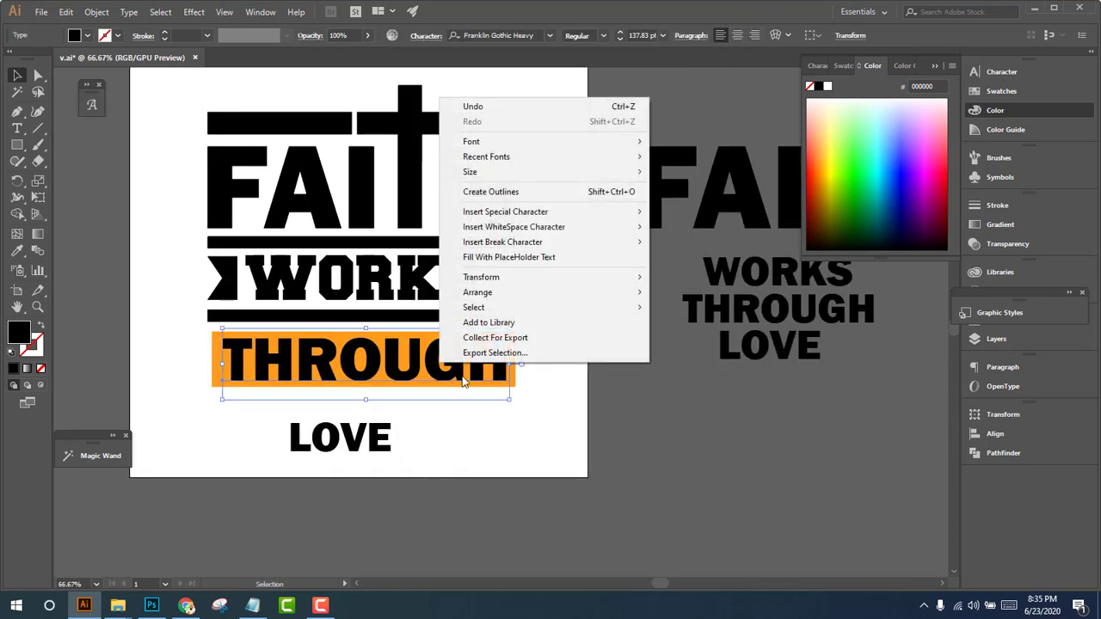
click(519, 422)
scroll(403, 439, down, 1)
click(430, 368)
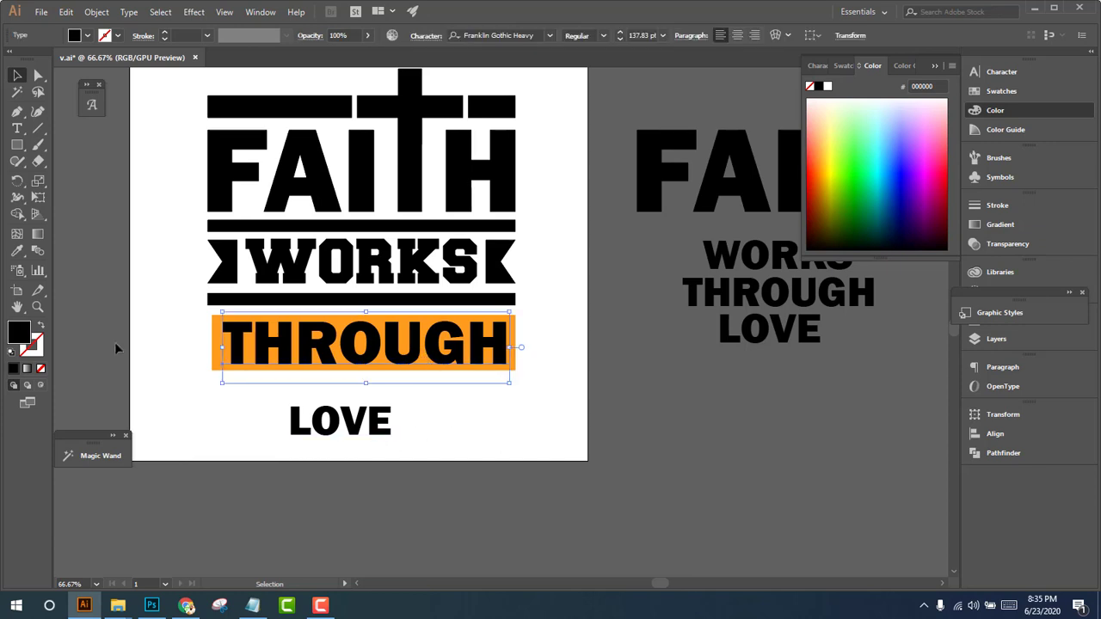
click(16, 252)
click(255, 376)
key(ctrl+shift+a)
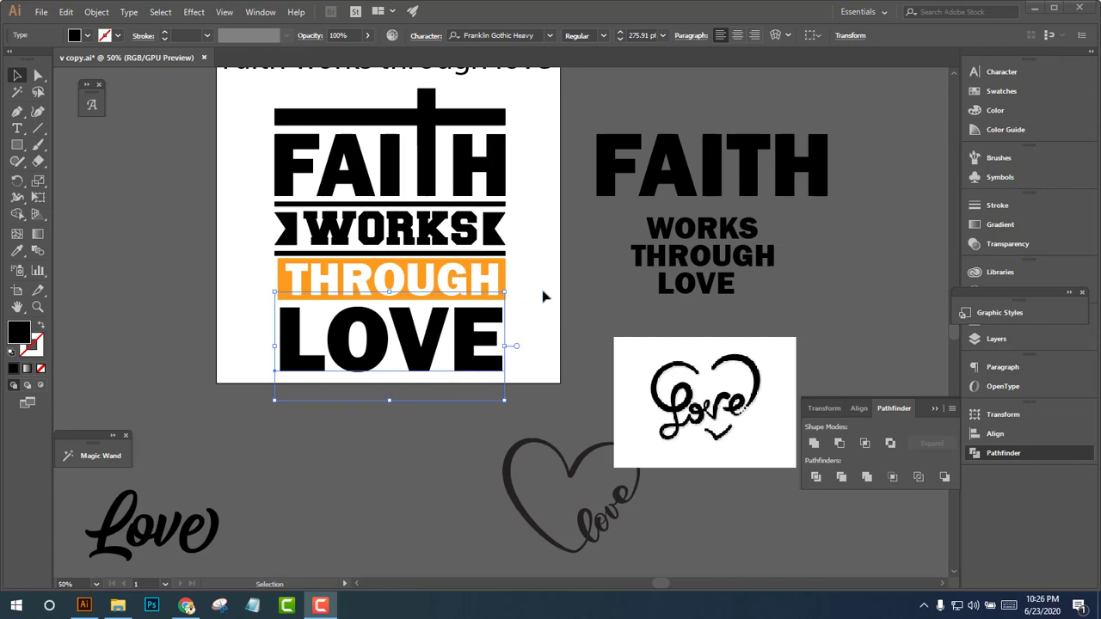
Make the F, A, I and H of FAITH orange by sampling the THROUGH bar
scroll(516, 275, left, 3)
scroll(481, 241, up, 2)
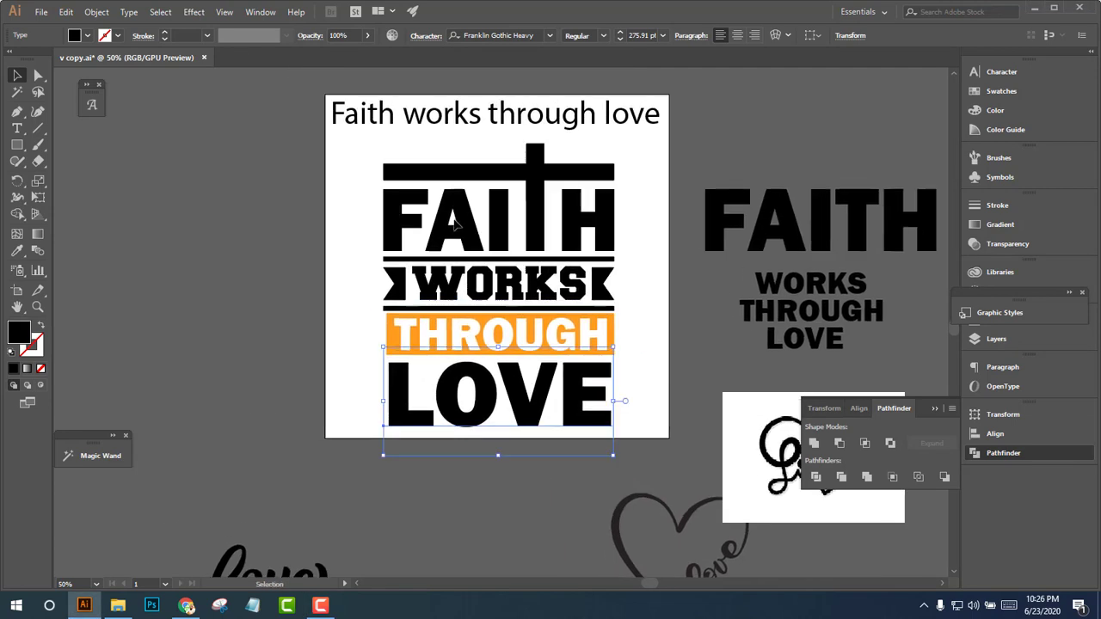
click(453, 222)
shift+click(499, 220)
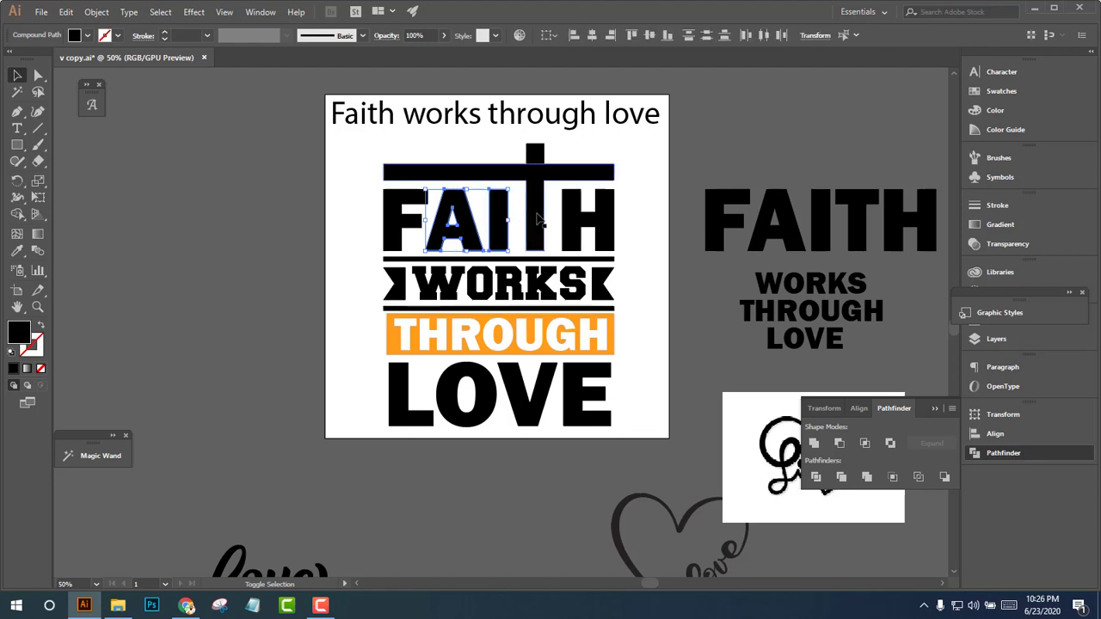
shift+click(540, 220)
shift+click(574, 223)
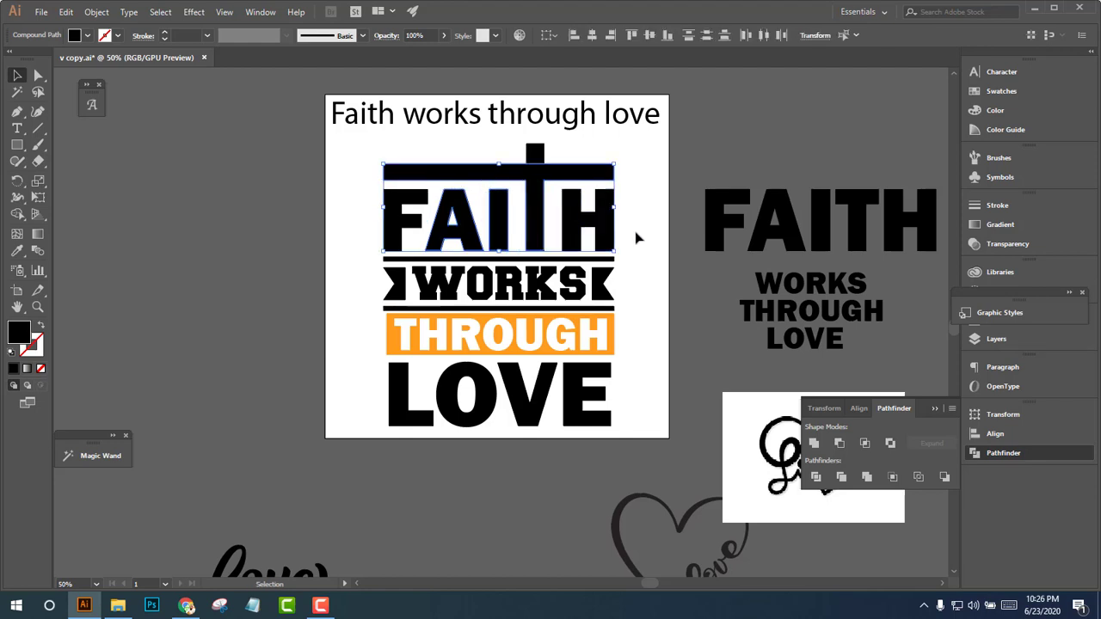
click(594, 225)
shift+click(499, 220)
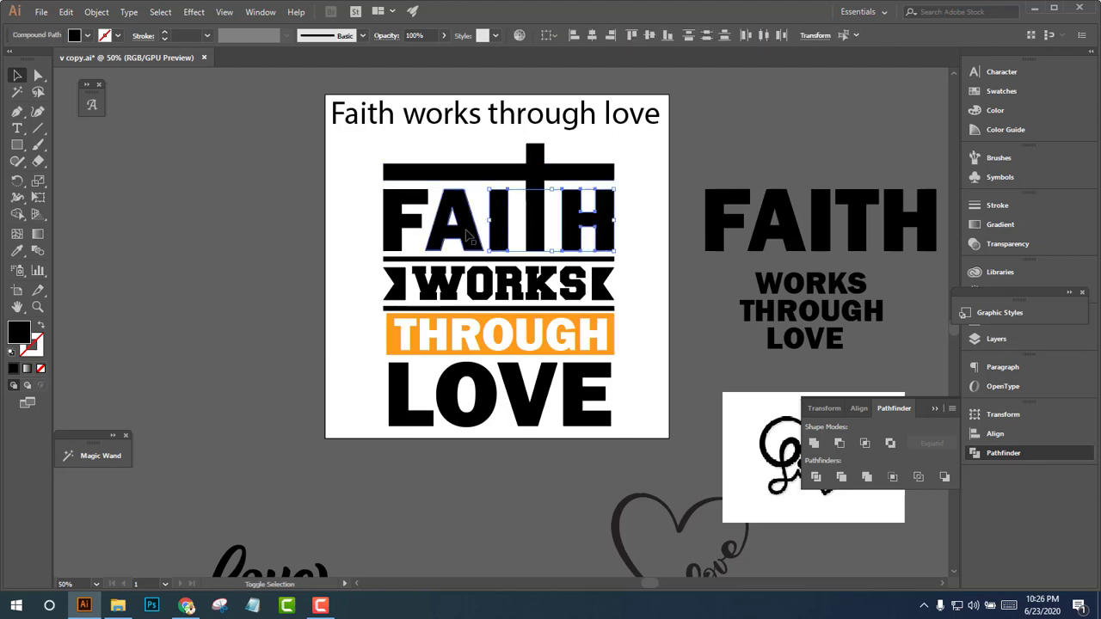
shift+click(434, 223)
shift+click(397, 225)
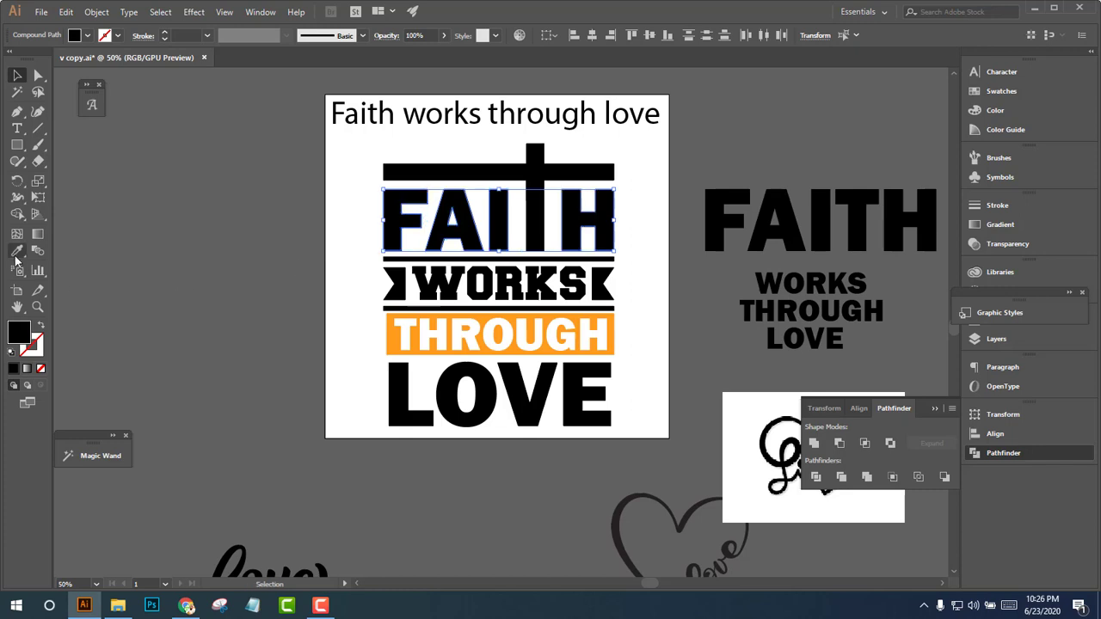
click(17, 250)
click(401, 339)
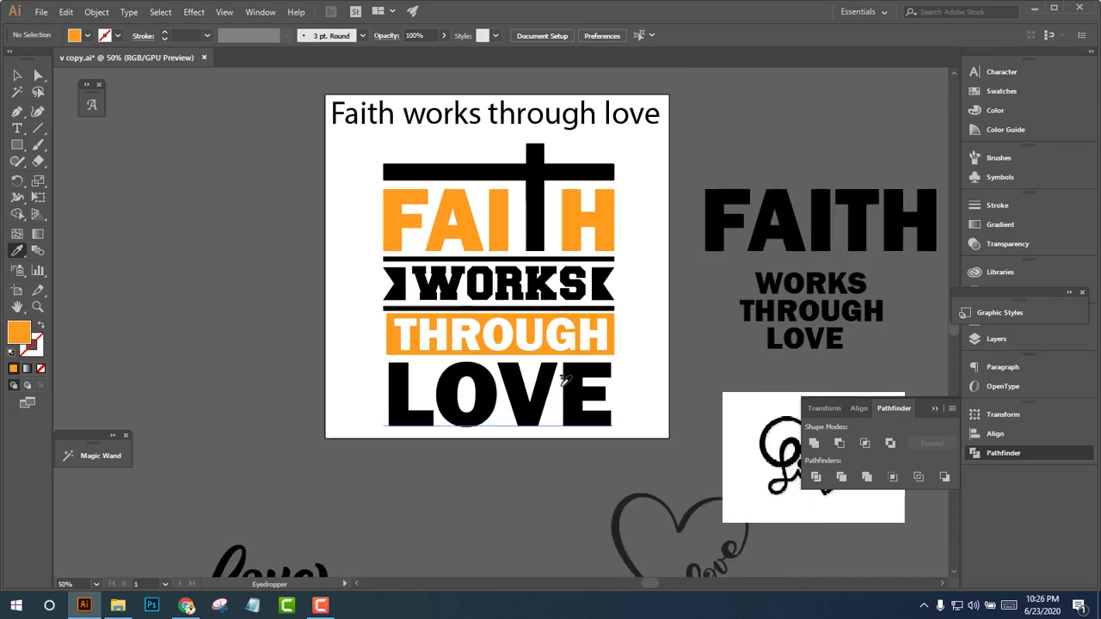
Eyedropper the orange onto the ribbon tails flanking WORKS
ctrl+click(609, 288)
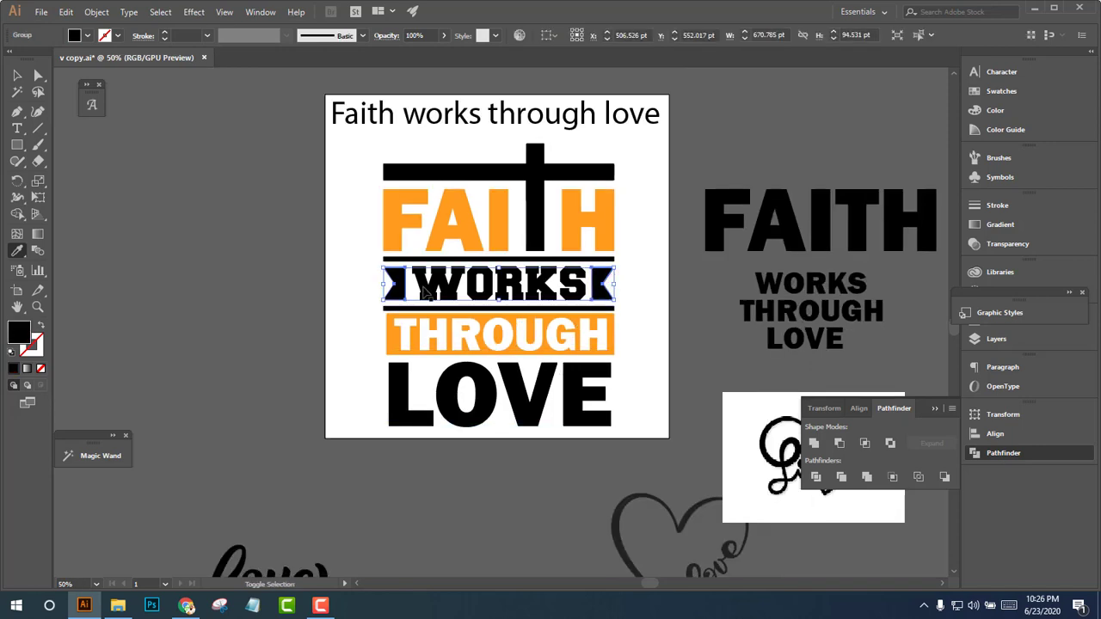
click(413, 222)
ctrl+click(292, 232)
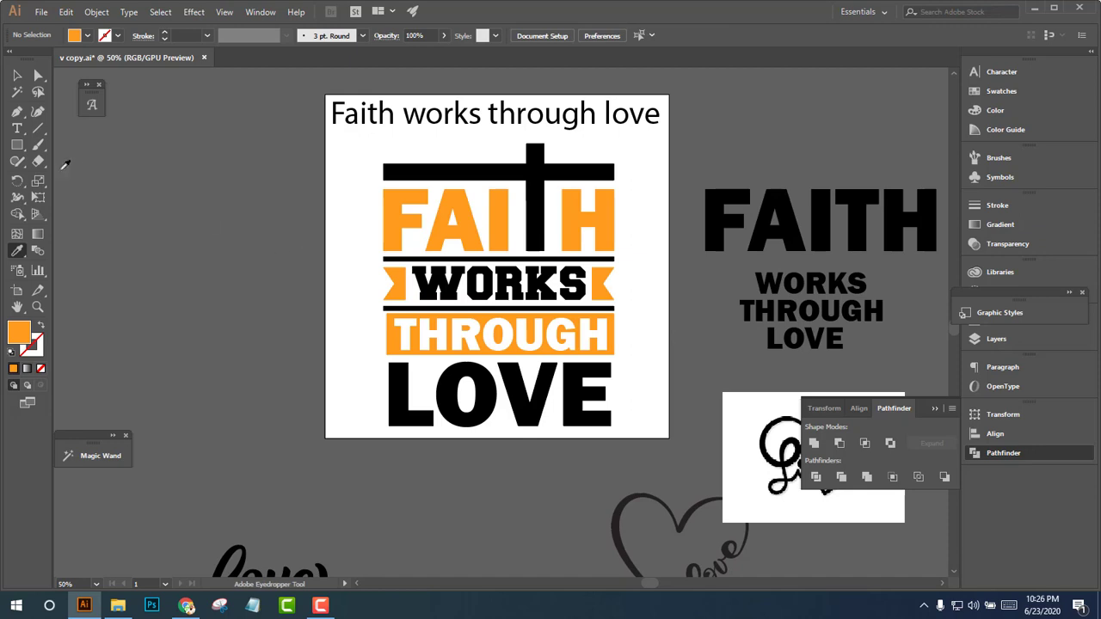
Move the love heart up and right, and duplicate the FAITH text to the right
click(19, 76)
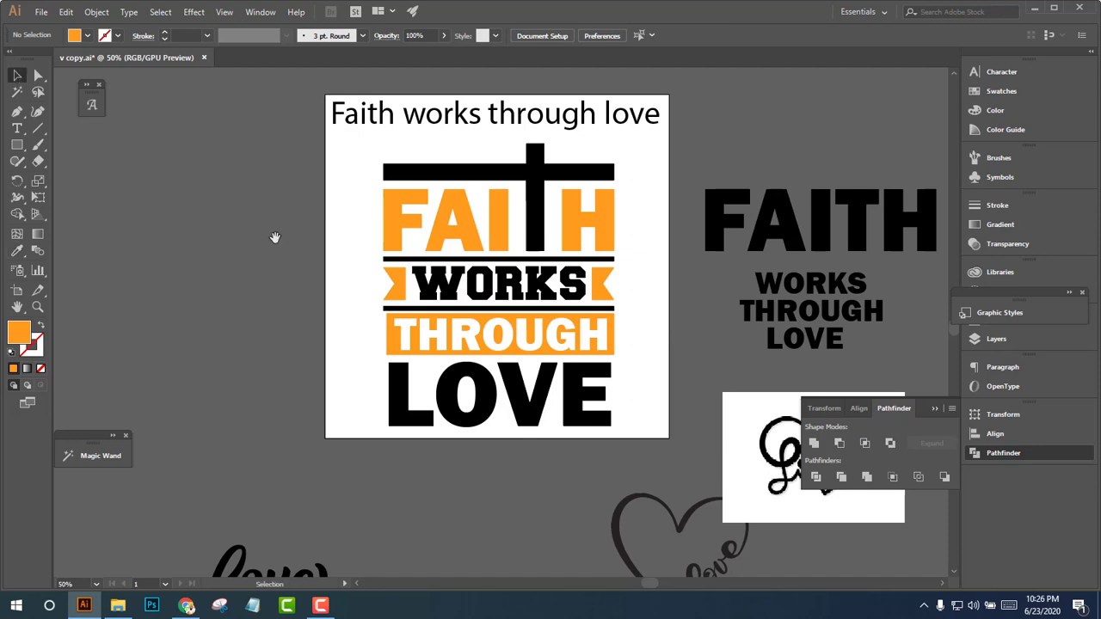
drag(569, 276, 295, 269)
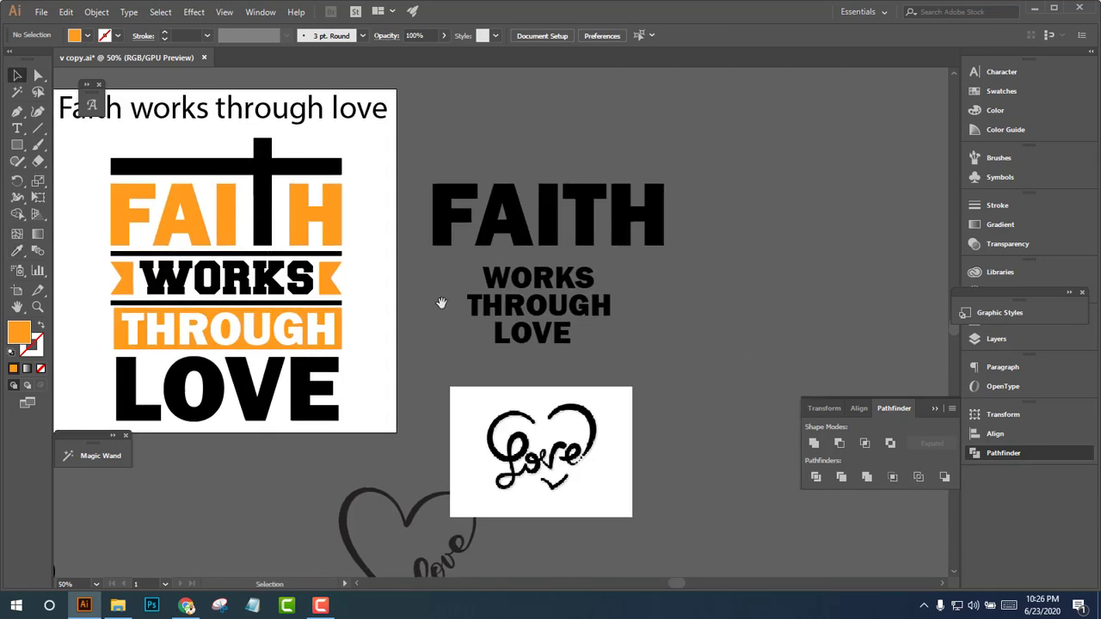
mouse_move(441, 303)
mouse_down()
mouse_move(442, 374)
mouse_move(514, 278)
mouse_move(472, 388)
mouse_move(400, 238)
mouse_move(407, 188)
mouse_up()
mouse_move(367, 465)
mouse_down()
mouse_move(734, 292)
mouse_move(591, 510)
mouse_up()
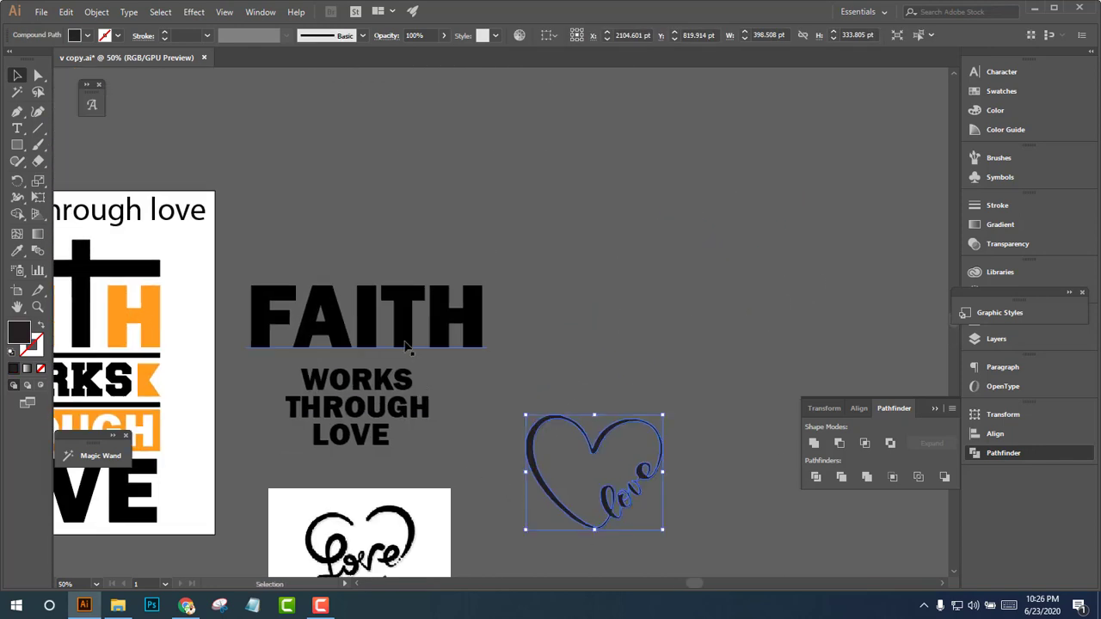
drag(406, 347, 668, 354)
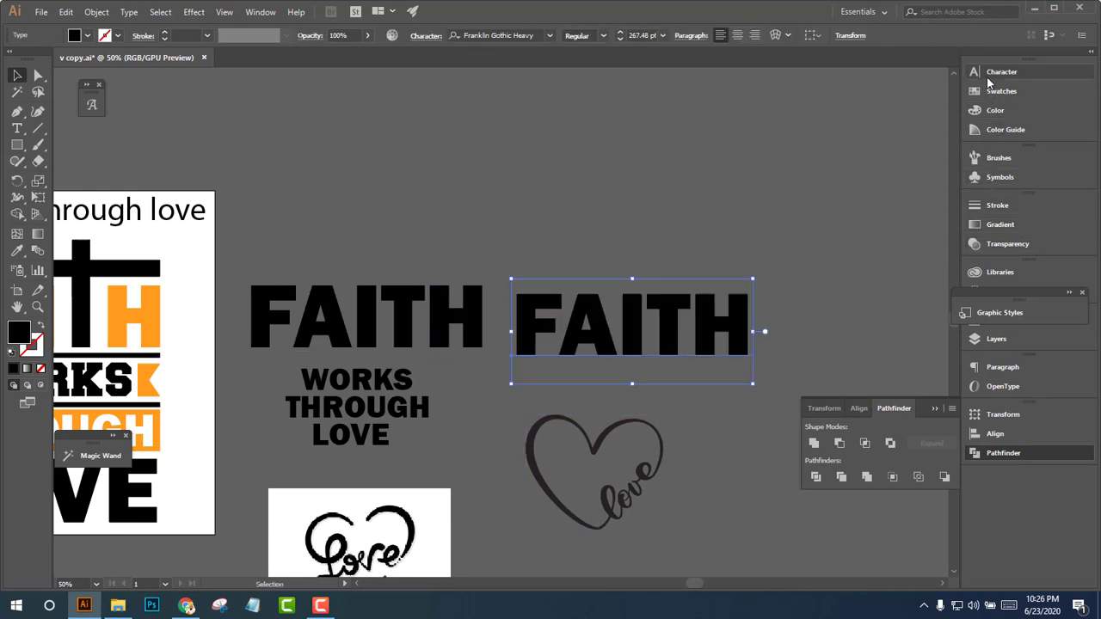
Set the copy in Gritstone Script Bold at 403.4 pt, with a WORKS THROUGH LOVE copy beneath it
click(996, 73)
click(948, 104)
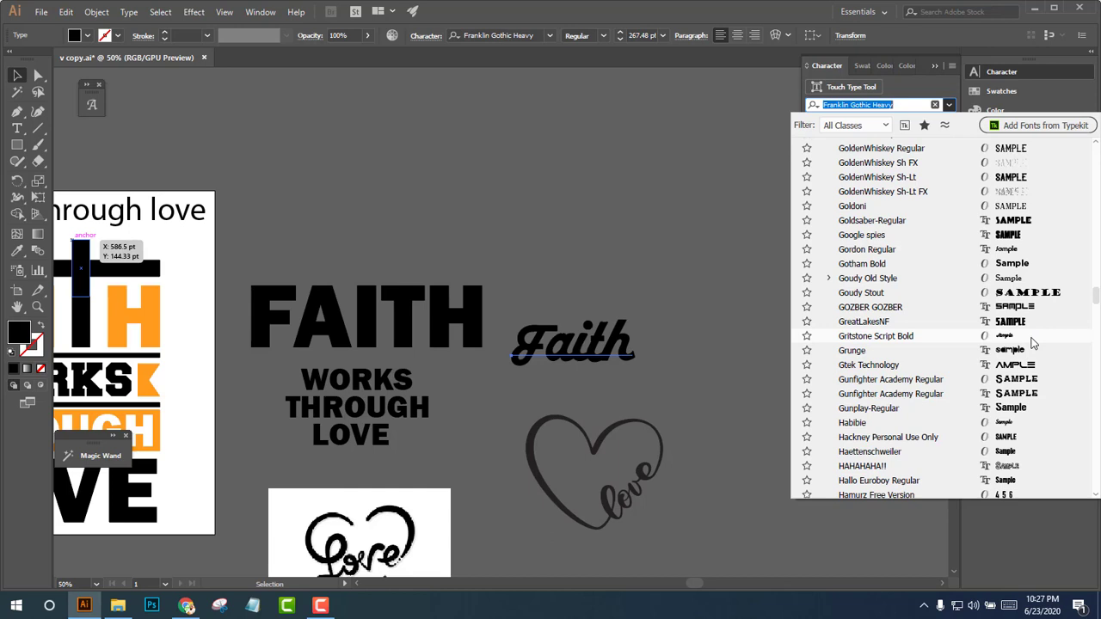
click(1027, 336)
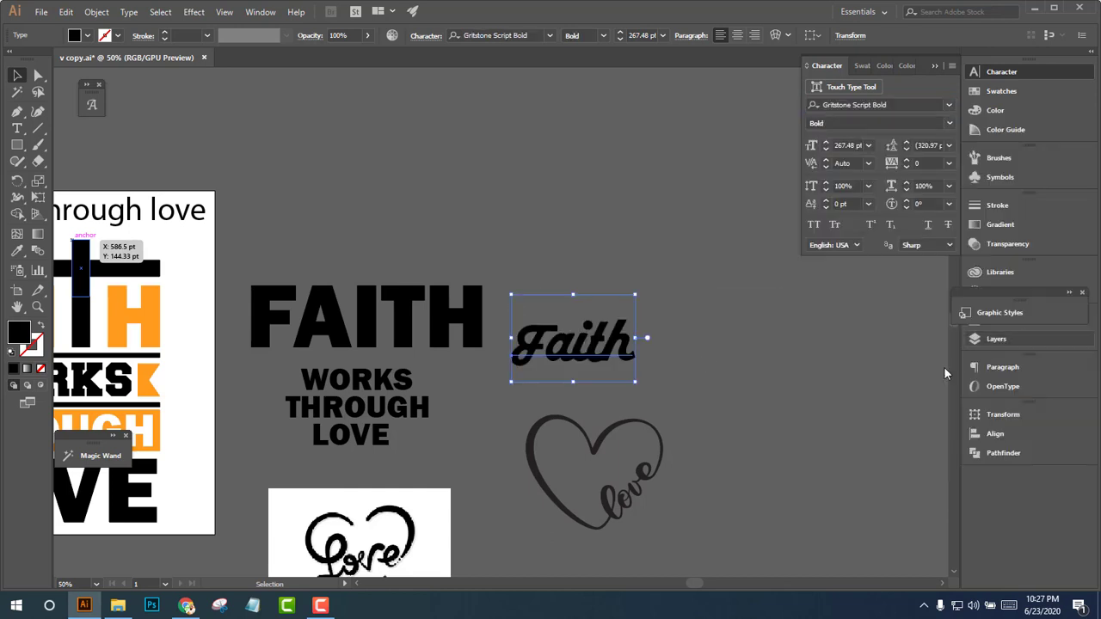
scroll(572, 358, up, 1)
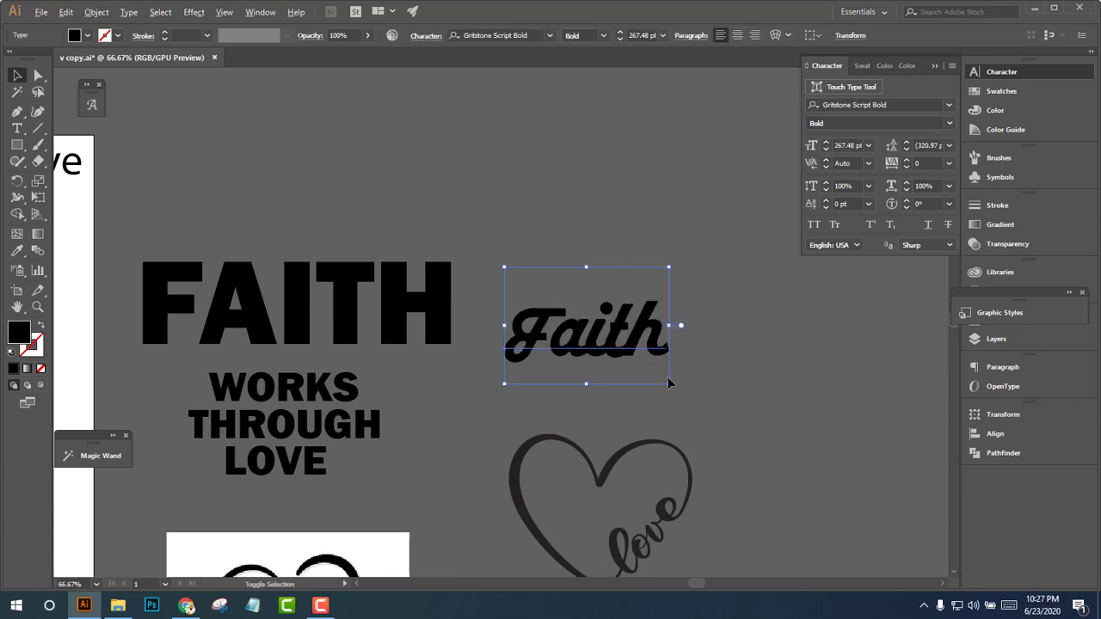
drag(670, 383, 713, 393)
mouse_move(667, 351)
mouse_down()
mouse_move(696, 319)
mouse_move(679, 334)
mouse_up()
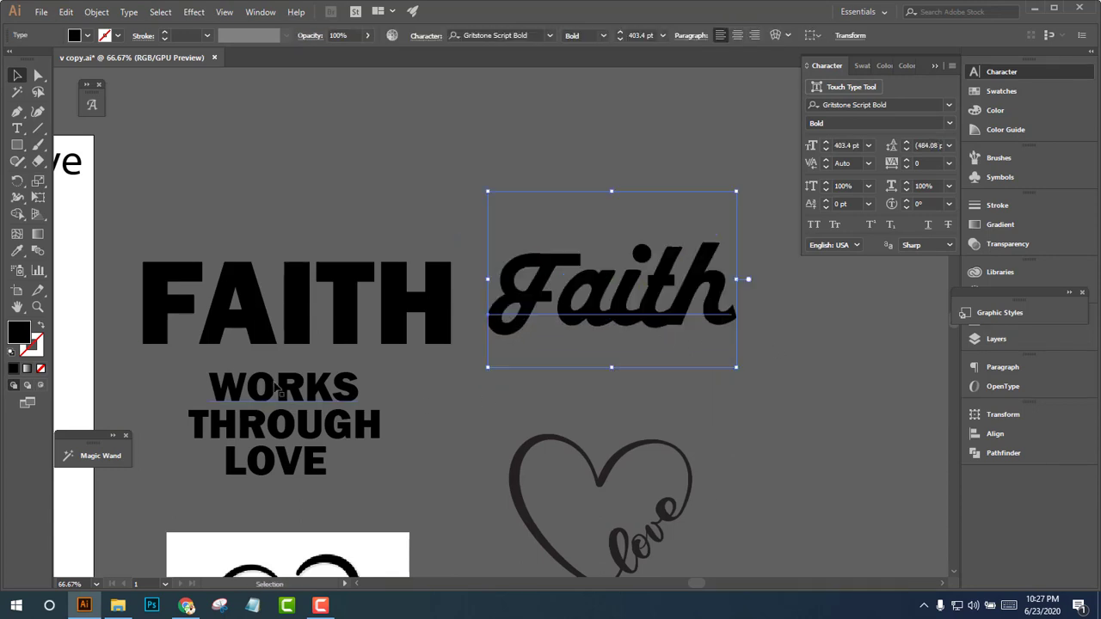
mouse_move(183, 376)
mouse_down()
mouse_move(239, 434)
mouse_move(170, 230)
mouse_up()
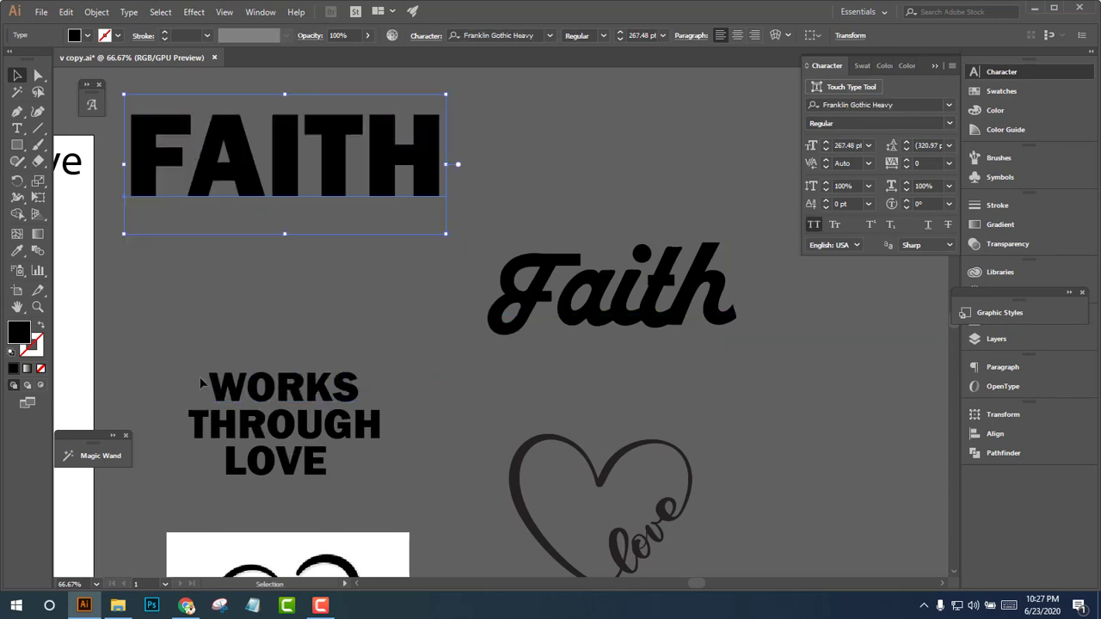
drag(292, 430, 614, 390)
Move LOVE off to the right, raise the heart under the text, and nudge THROUGH and WORKS down
click(760, 412)
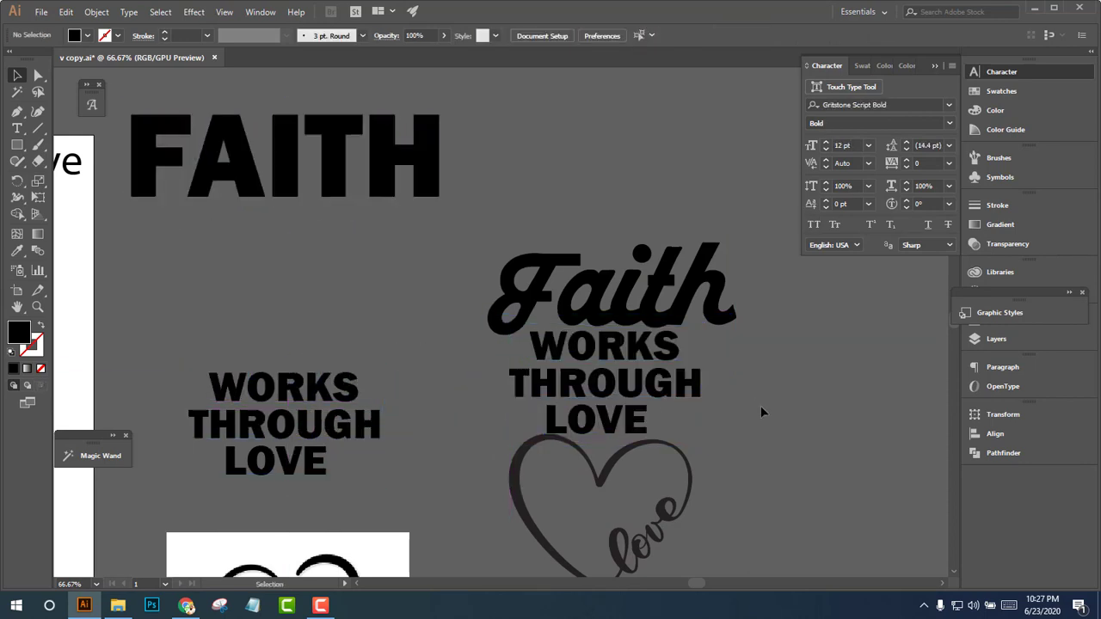
scroll(564, 403, up, 2)
drag(406, 400, 881, 453)
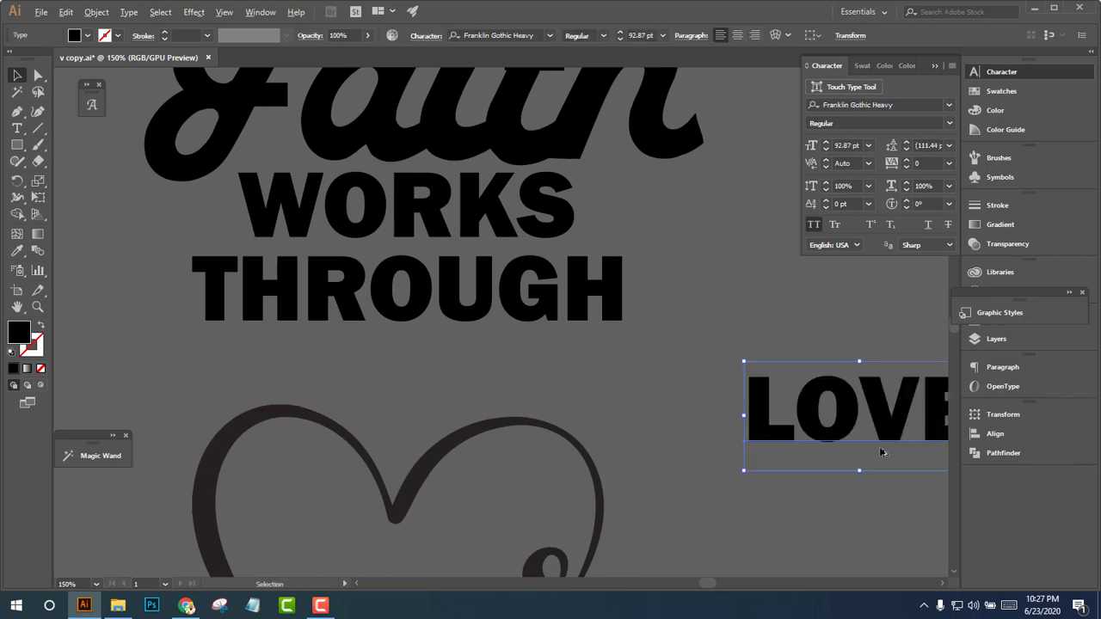
scroll(881, 453, down, 2)
mouse_move(679, 465)
mouse_down()
mouse_move(463, 418)
mouse_move(487, 387)
mouse_move(529, 420)
mouse_up()
click(583, 324)
scroll(583, 324, up, 1)
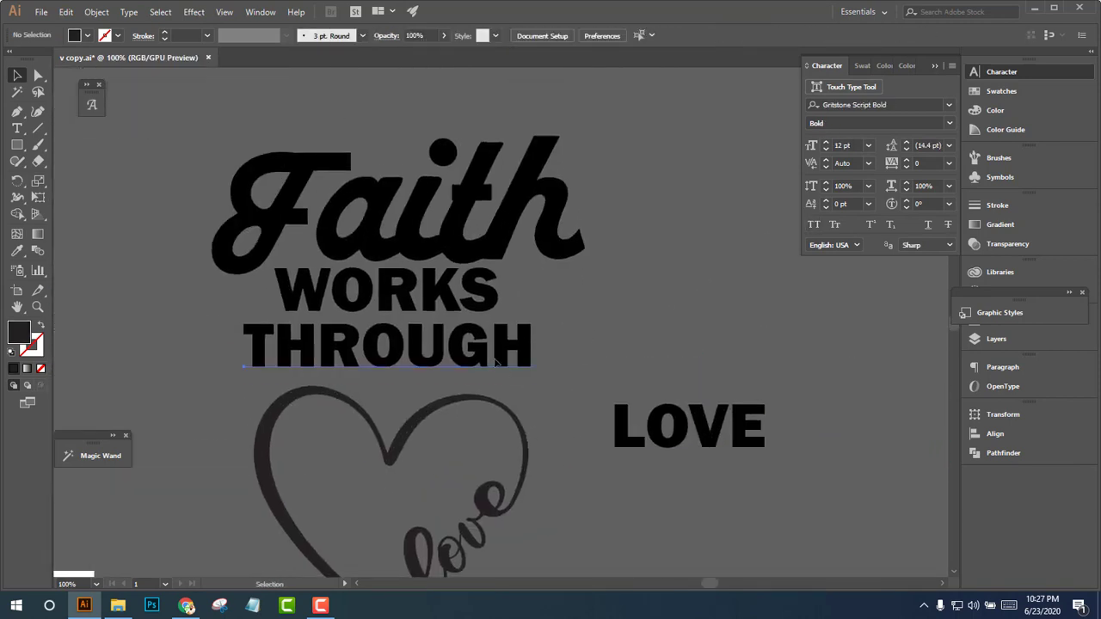
drag(495, 363, 497, 373)
click(585, 325)
drag(477, 296, 492, 313)
click(600, 375)
Give THROUGH Faith's script style, shrink it to 181.23 pt under WORKS, and capitalize it as 'Through'
click(506, 377)
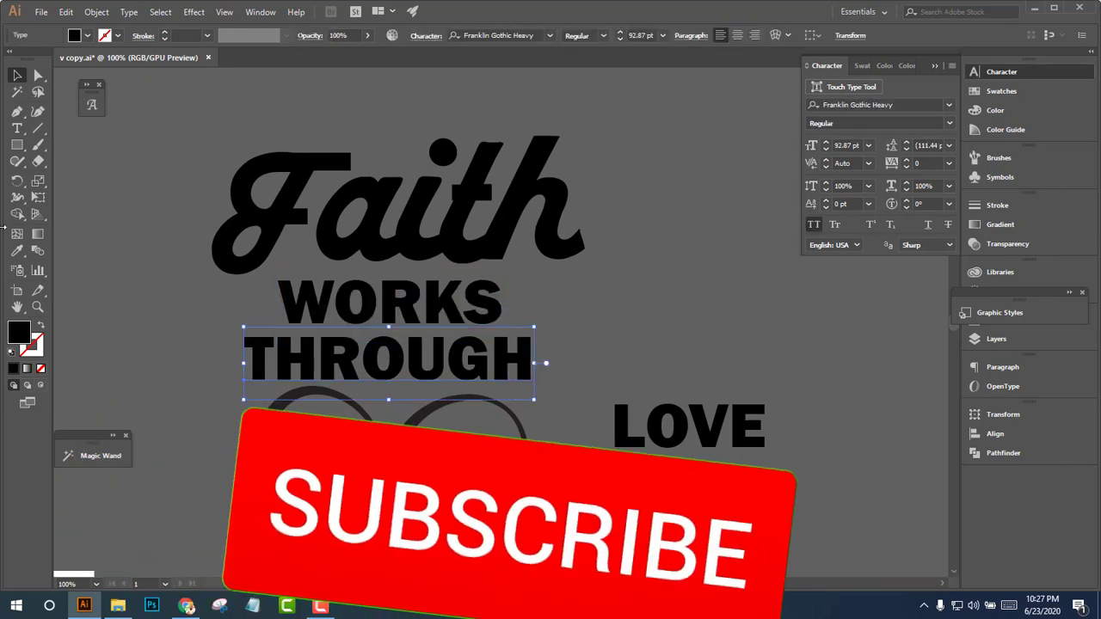
click(16, 251)
click(388, 206)
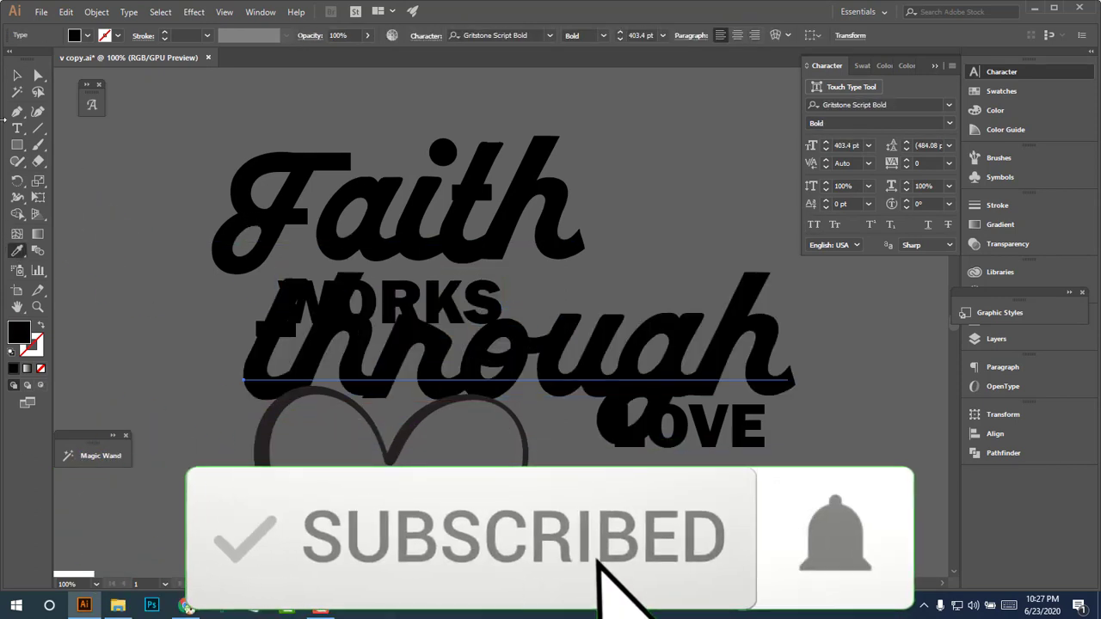
click(16, 75)
mouse_move(713, 460)
mouse_down()
mouse_move(739, 472)
mouse_move(507, 277)
mouse_move(468, 355)
mouse_up()
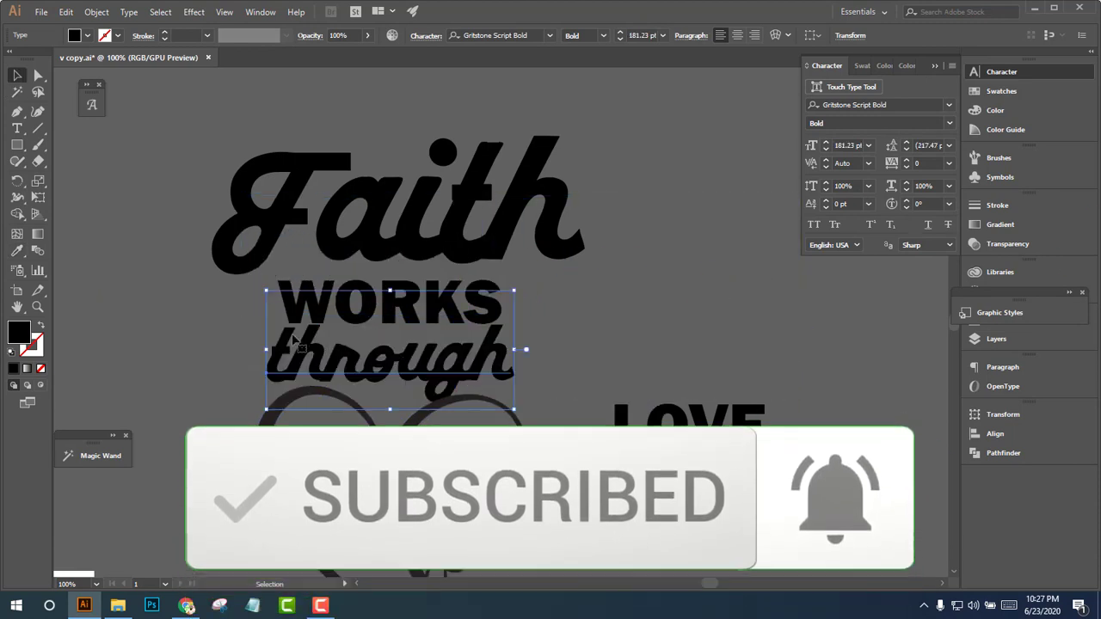
key(t)
drag(289, 343, 264, 338)
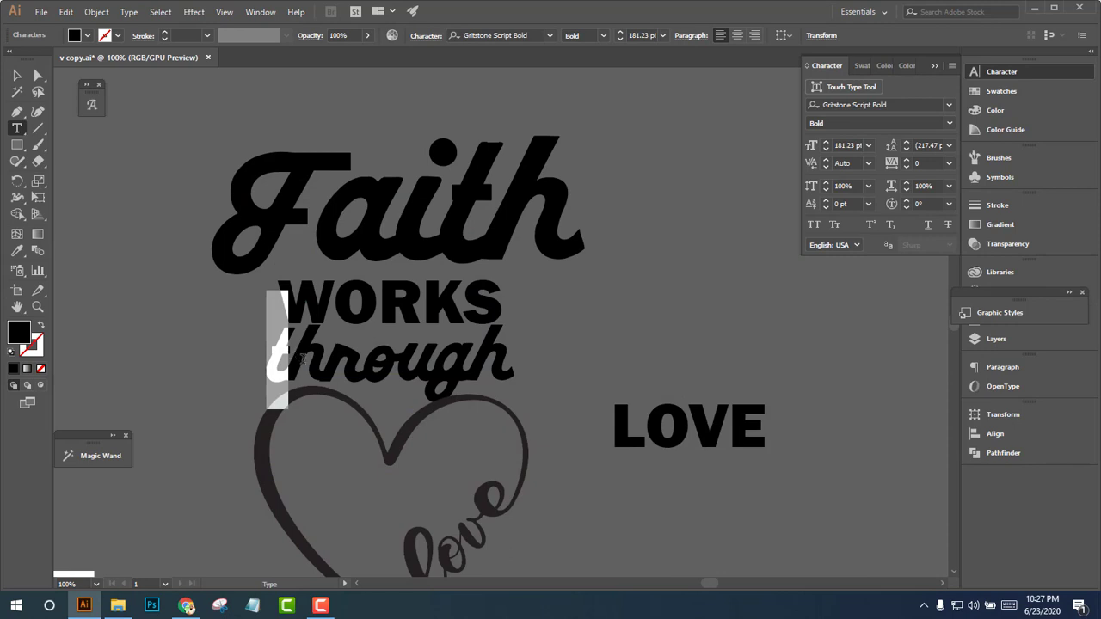
text(T)
click(18, 76)
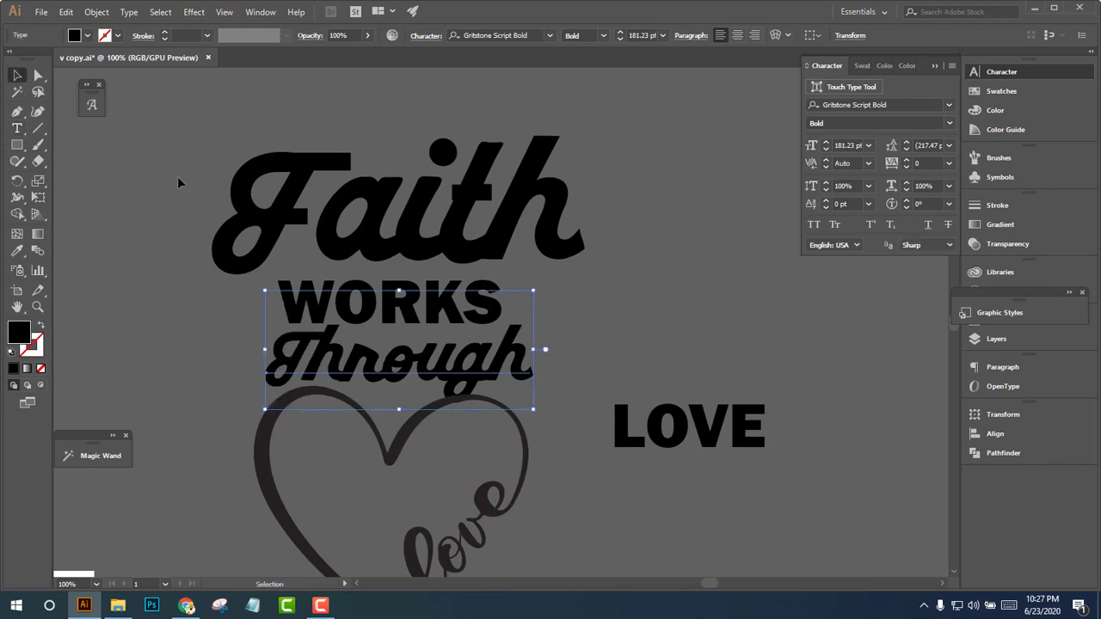
Nudge the script Faith into place and move the heart down slightly
click(563, 361)
click(520, 375)
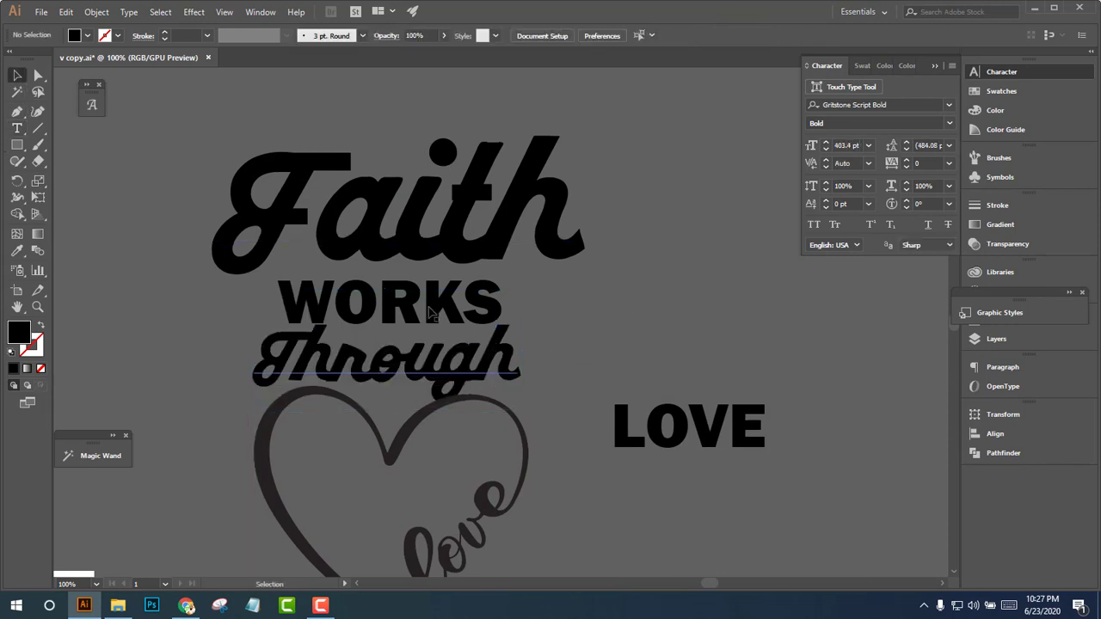
click(554, 309)
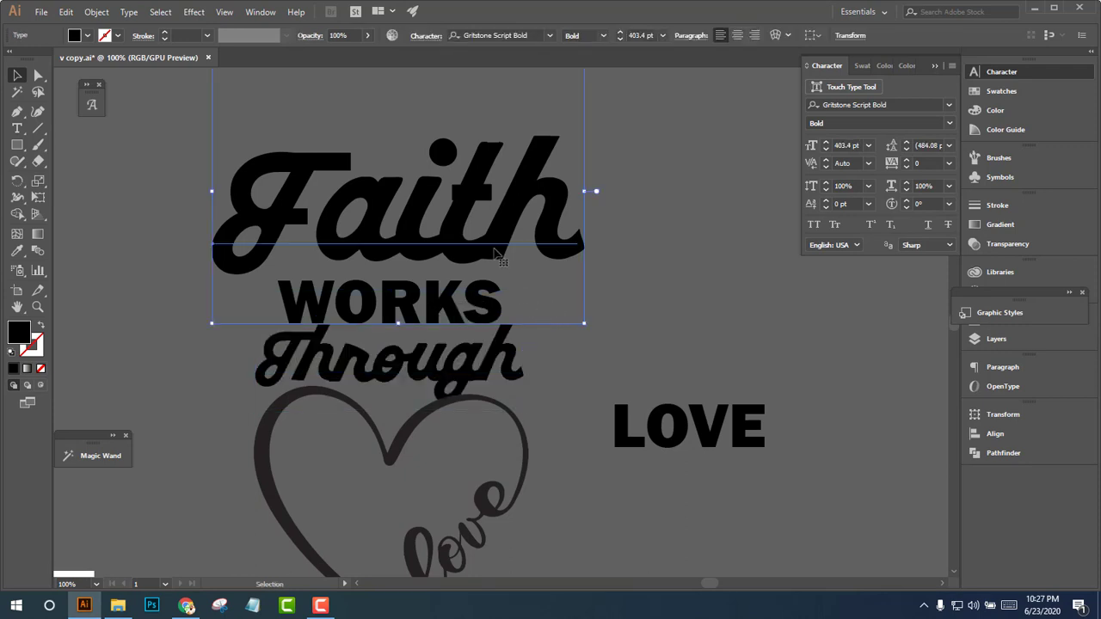
drag(495, 251, 499, 254)
click(634, 295)
scroll(604, 363, down, 1)
mouse_move(605, 363)
mouse_down()
mouse_move(541, 297)
mouse_move(541, 256)
mouse_up()
drag(462, 388, 462, 409)
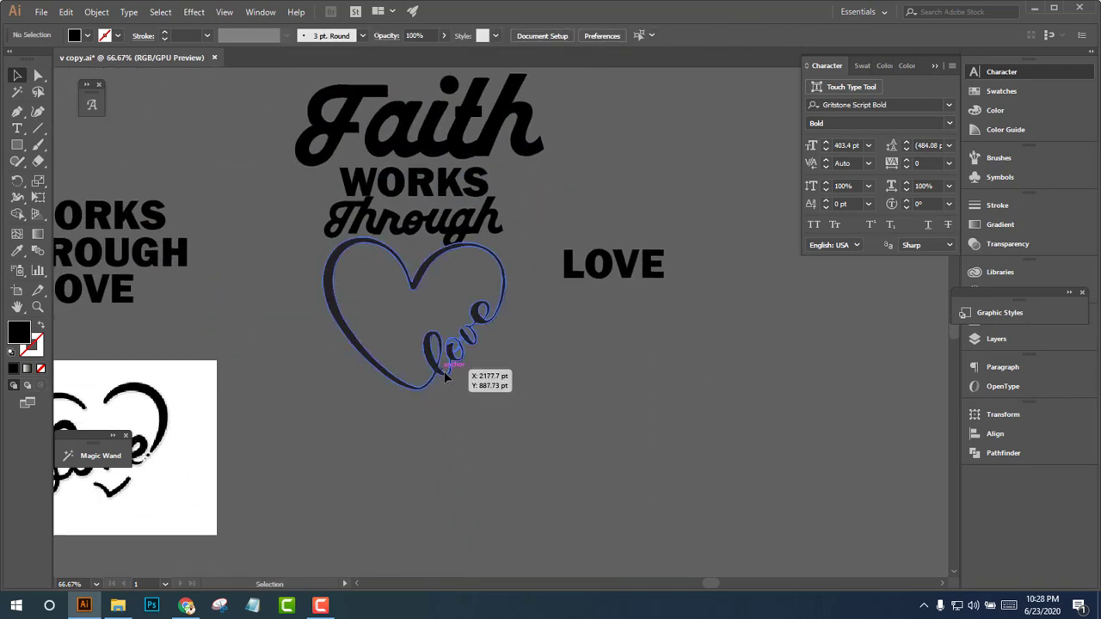
Move LOVE up to the right of the Faith stack and drag Faith down over the heart
click(580, 372)
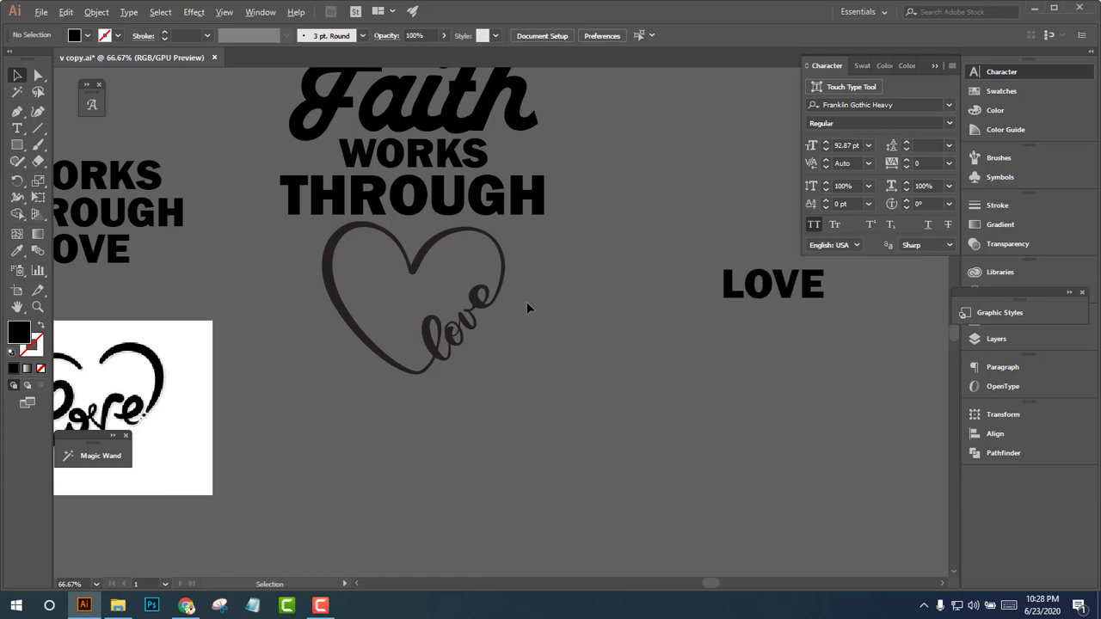
scroll(526, 302, down, 1)
drag(577, 329, 352, 327)
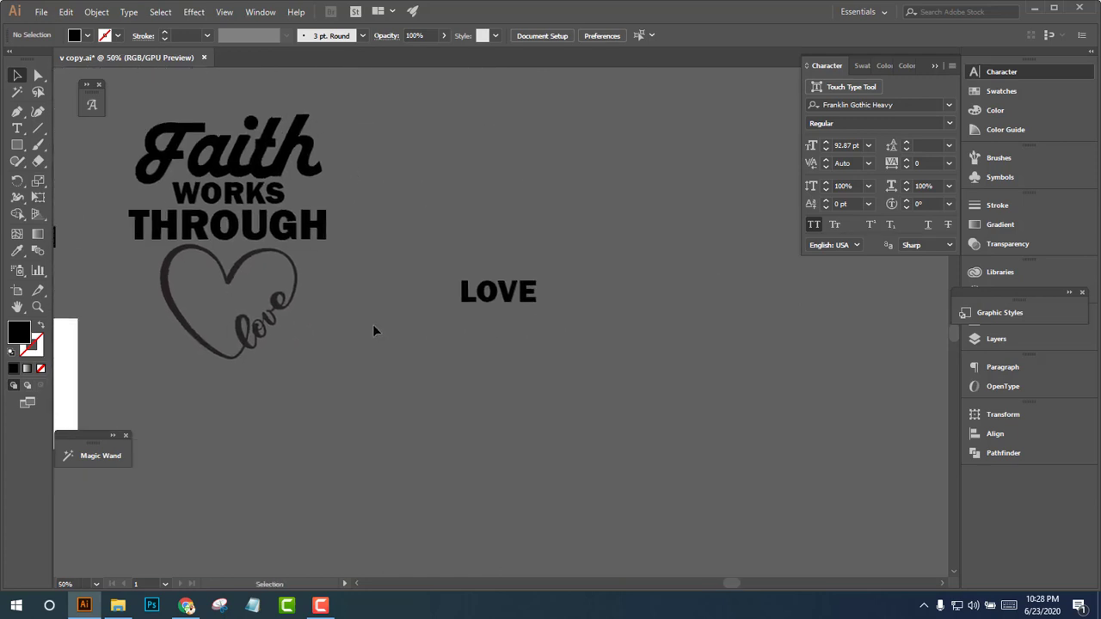
drag(491, 295, 600, 258)
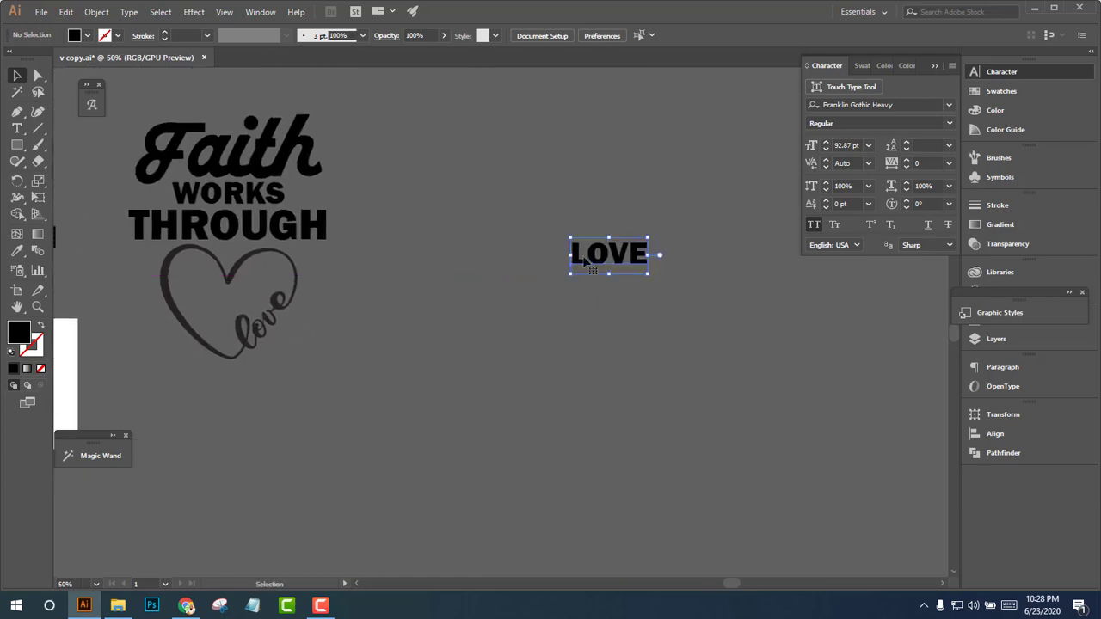
drag(272, 103, 296, 217)
Undo the Faith move and place a copy of the Faith, WORKS, THROUGH stack down to the right
key(ctrl+z)
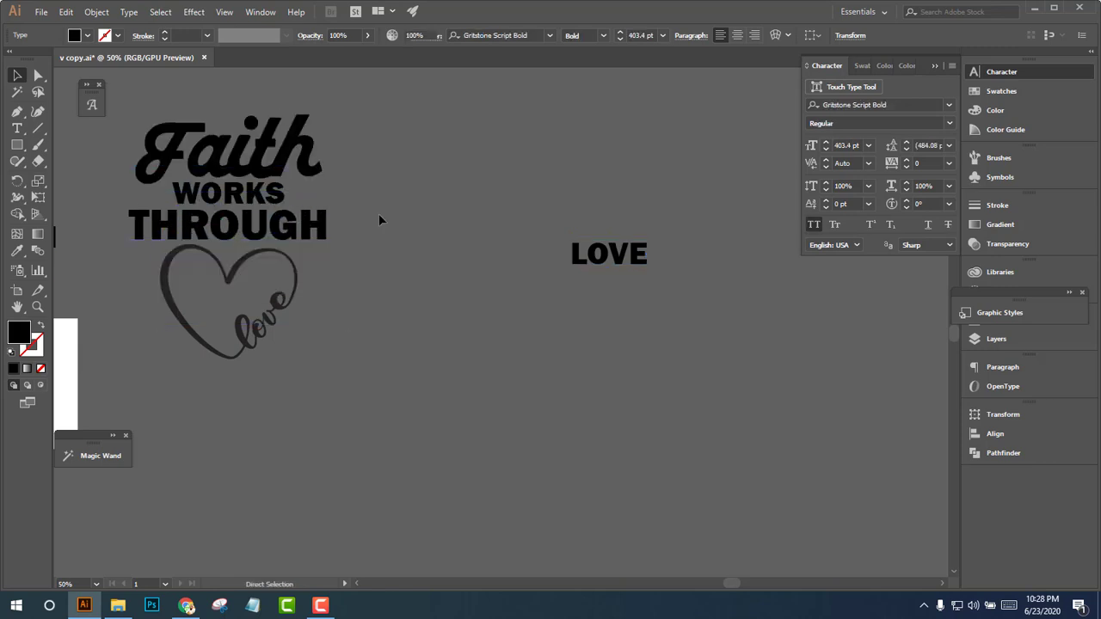
drag(108, 65, 364, 241)
drag(253, 186, 465, 335)
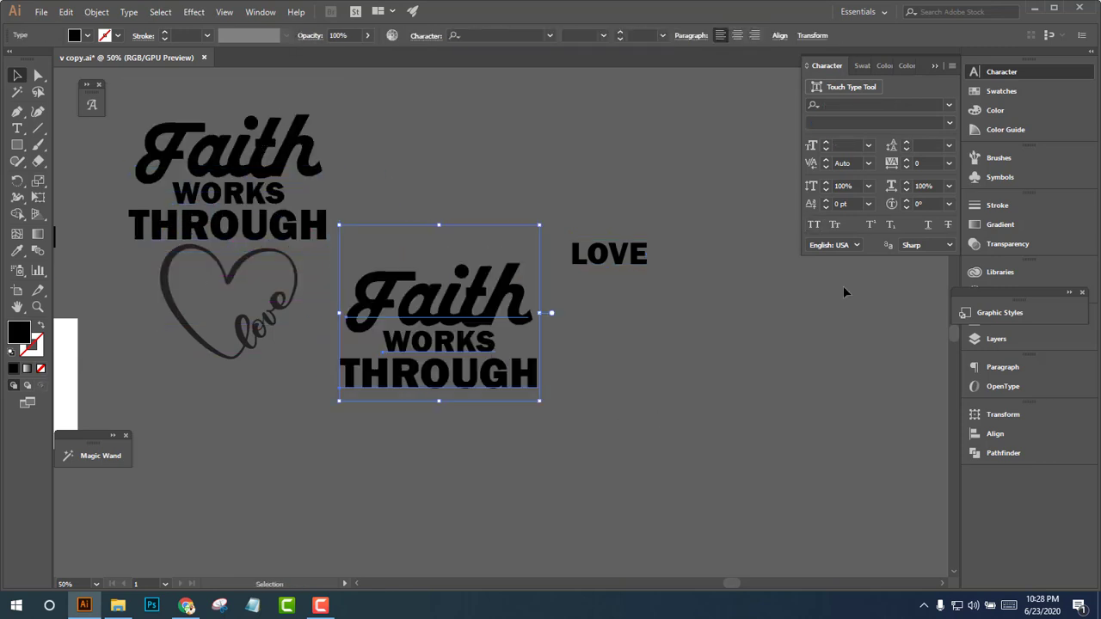
click(450, 297)
click(544, 384)
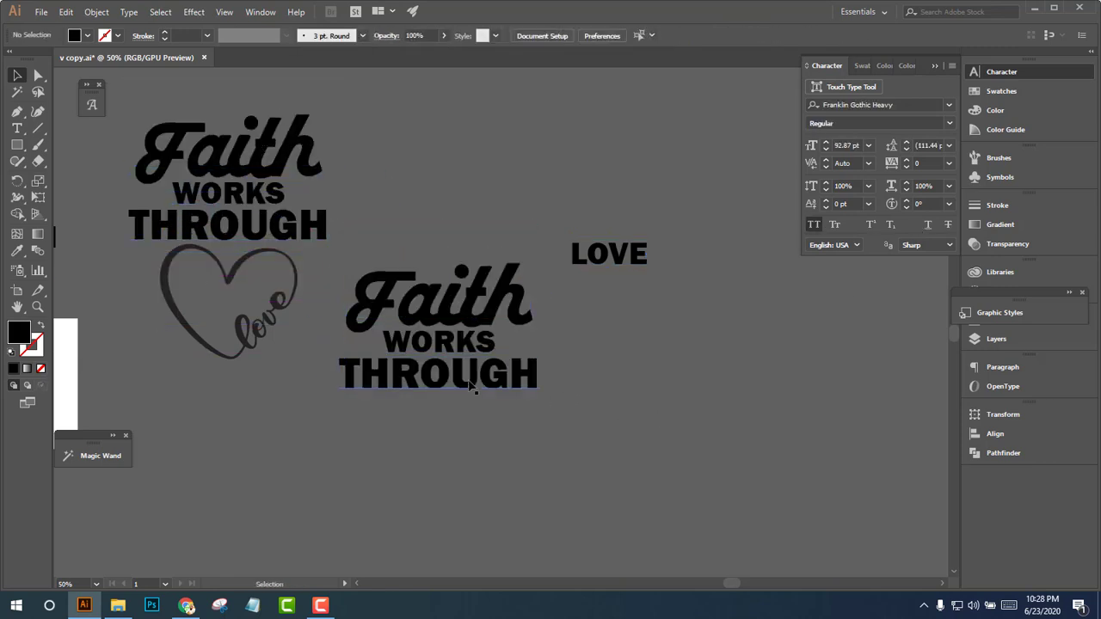
click(465, 381)
click(482, 428)
click(462, 293)
Add a copy of LOVE under the new THROUGH, restyled in Faith's script and capitalized as 'Love'
click(641, 288)
mouse_move(599, 270)
mouse_down()
mouse_move(478, 442)
mouse_move(478, 421)
mouse_move(508, 447)
mouse_up()
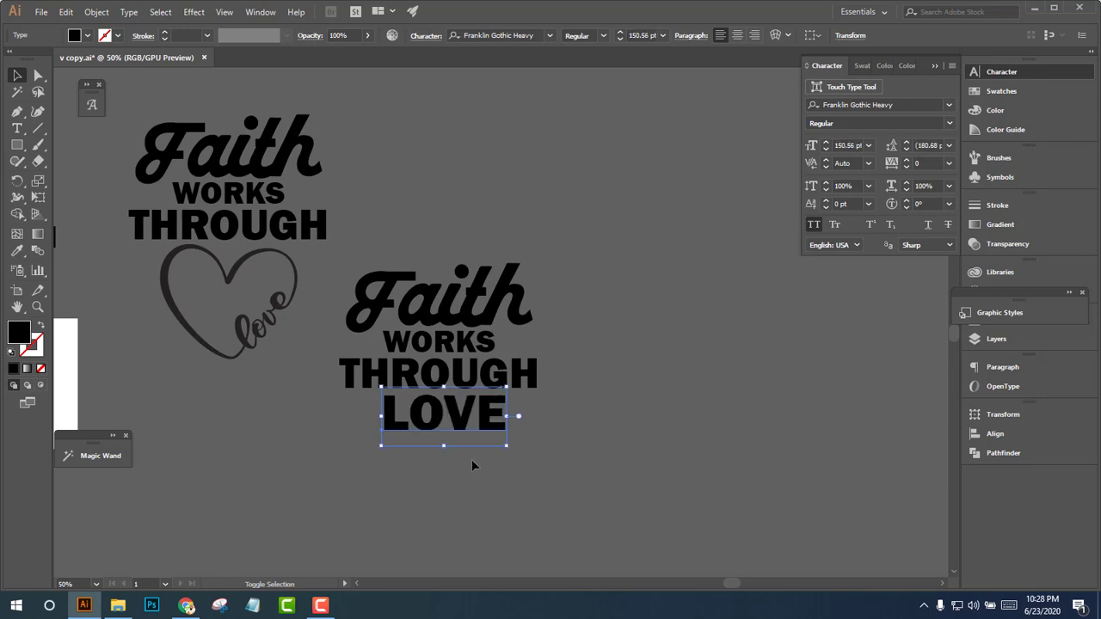
click(19, 253)
click(392, 284)
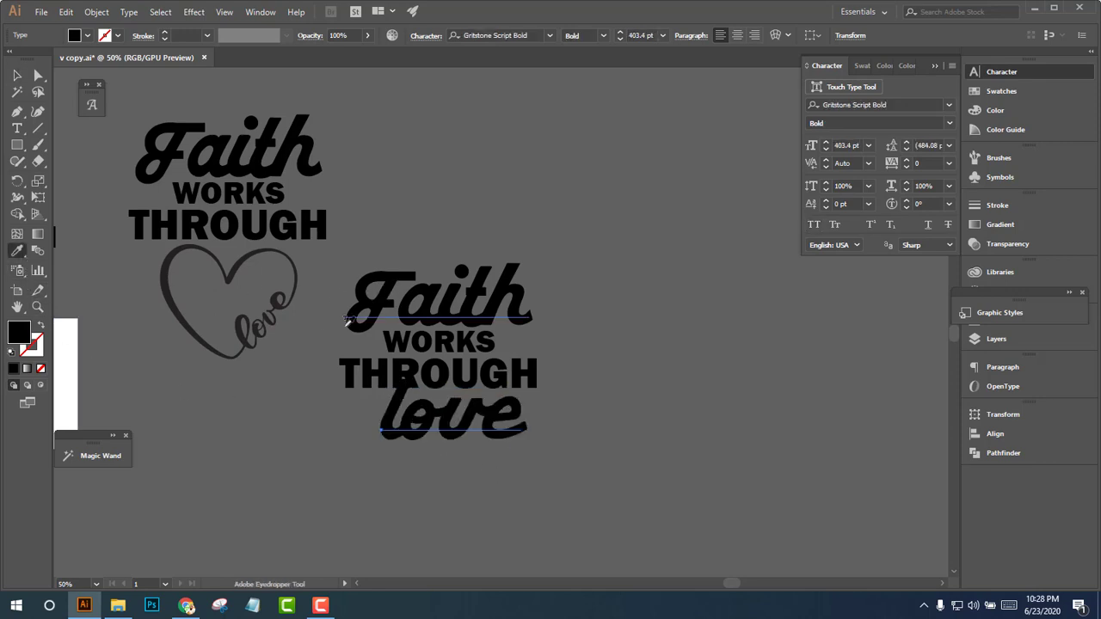
click(18, 75)
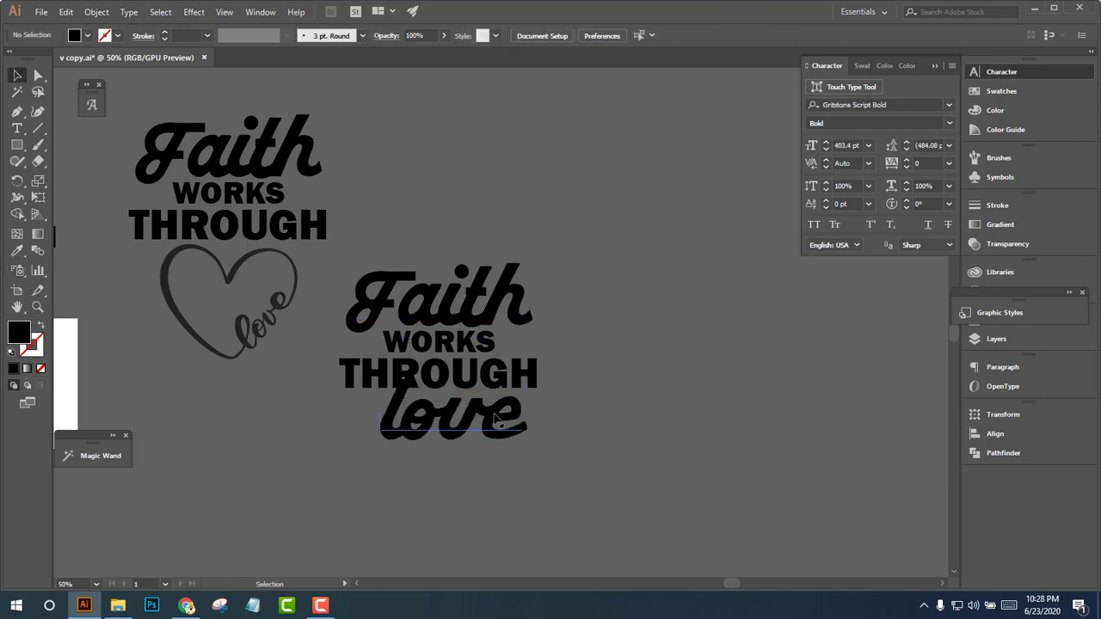
drag(456, 430, 446, 437)
double_click(427, 435)
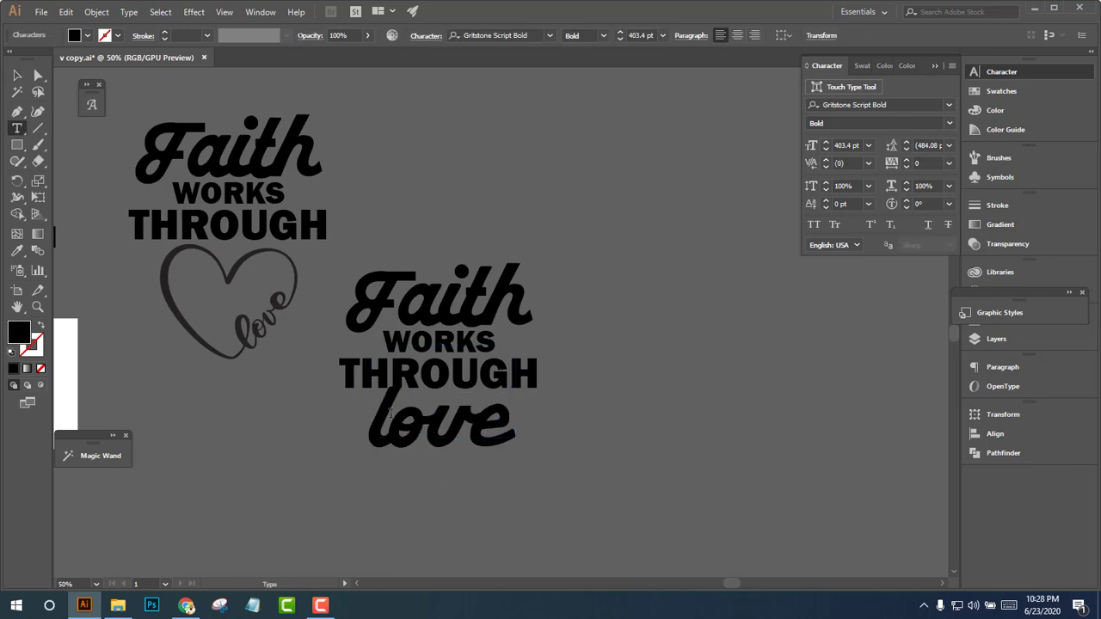
drag(390, 413, 366, 413)
text(L)
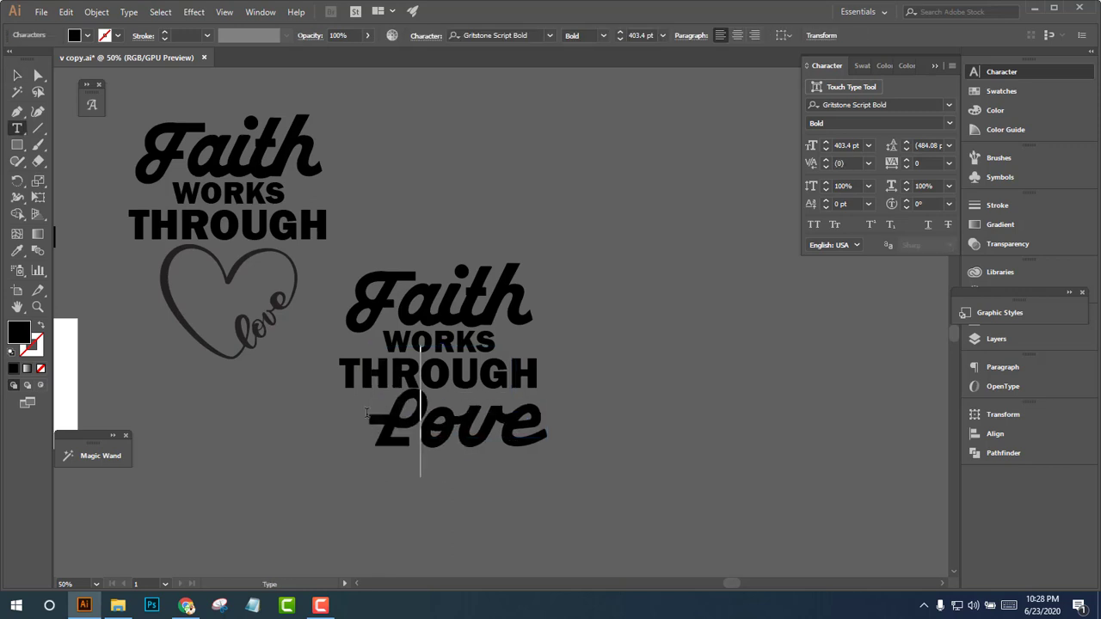
key(Escape)
Centre the lines of the new stack horizontally on each other
click(514, 220)
drag(513, 460, 466, 57)
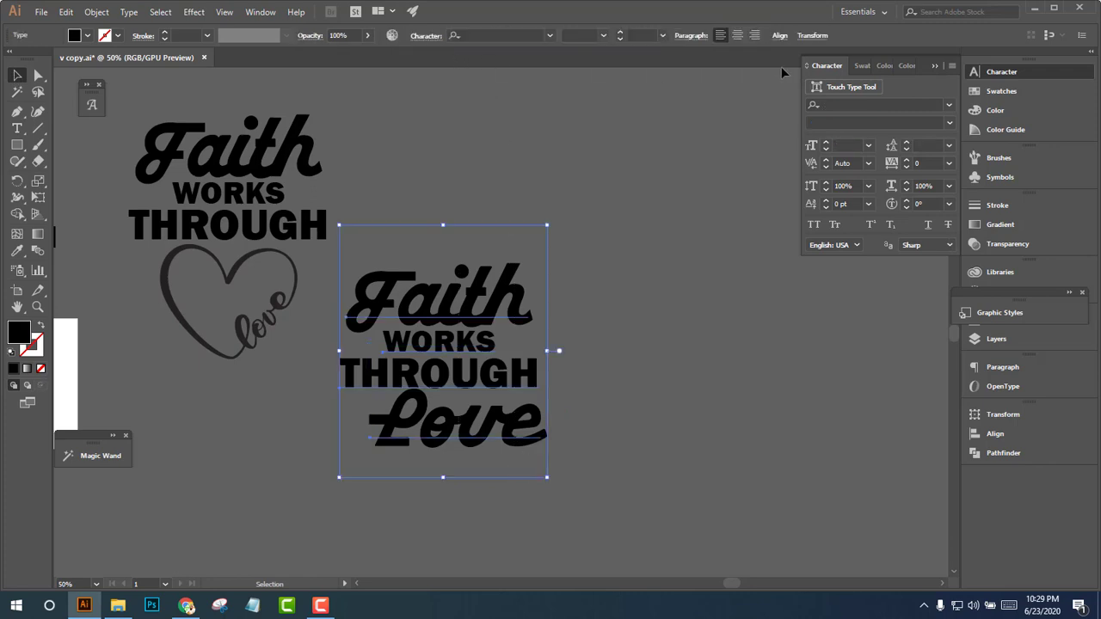
click(779, 36)
click(665, 75)
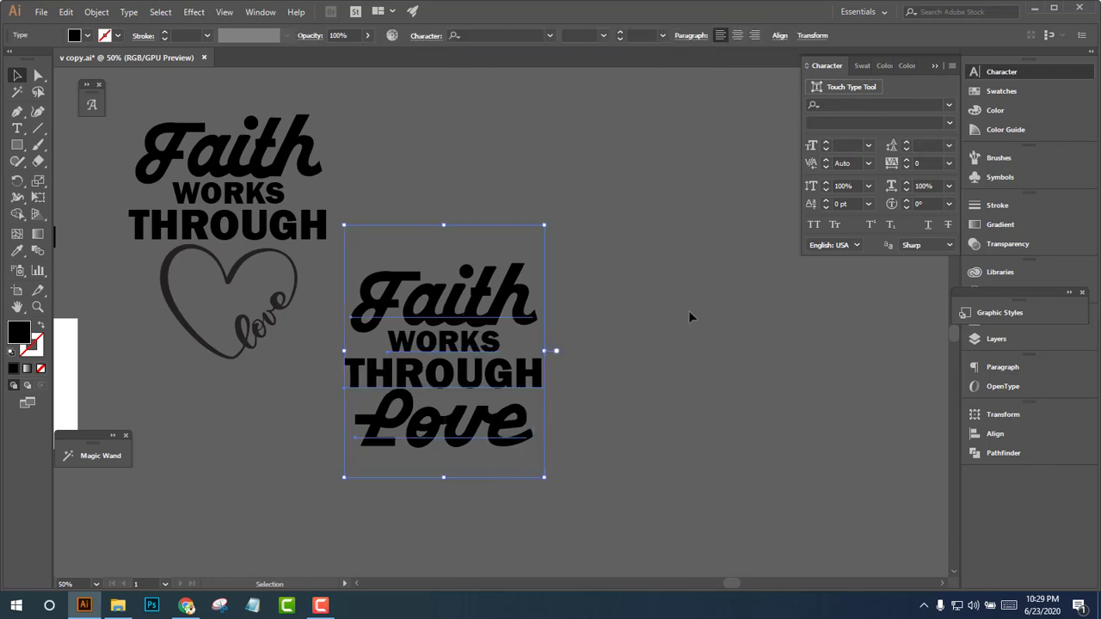
click(629, 425)
Move Faith up slightly to tighten the stack, then pan to free space beside the lettering
scroll(581, 393, up, 1)
scroll(533, 409, up, 1)
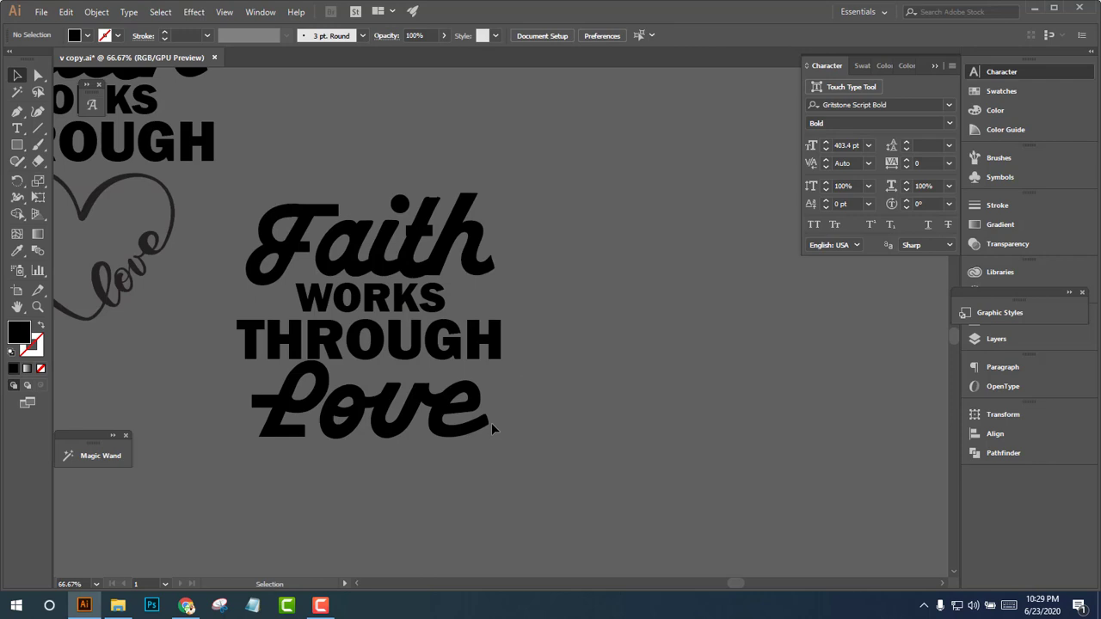
click(409, 363)
click(530, 370)
drag(399, 275, 400, 264)
click(542, 326)
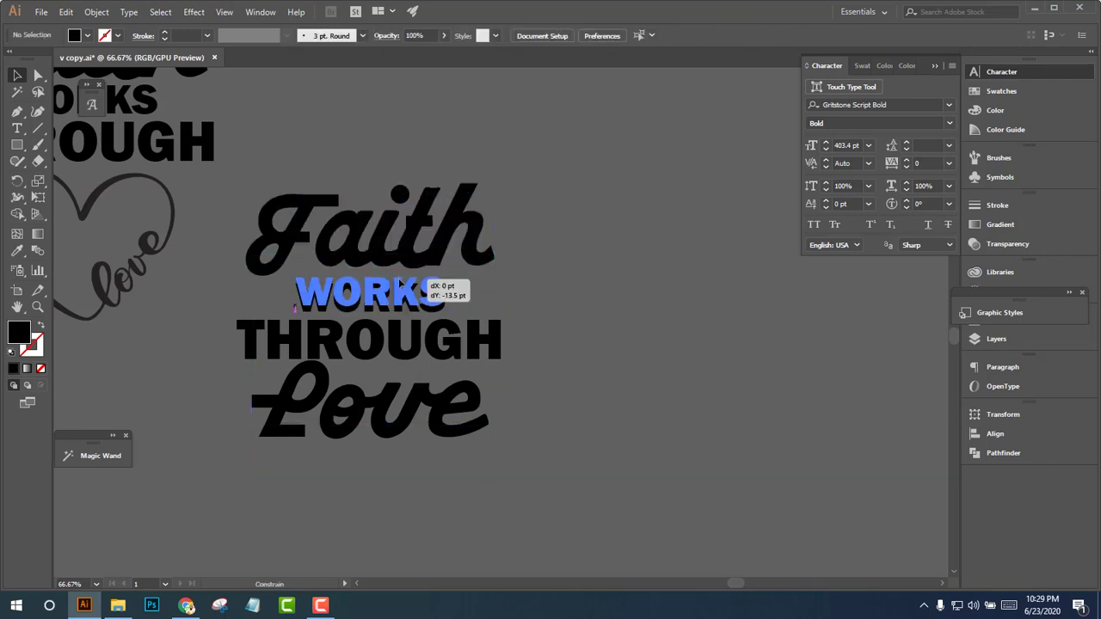
scroll(585, 372, down, 1)
scroll(585, 372, up, 1)
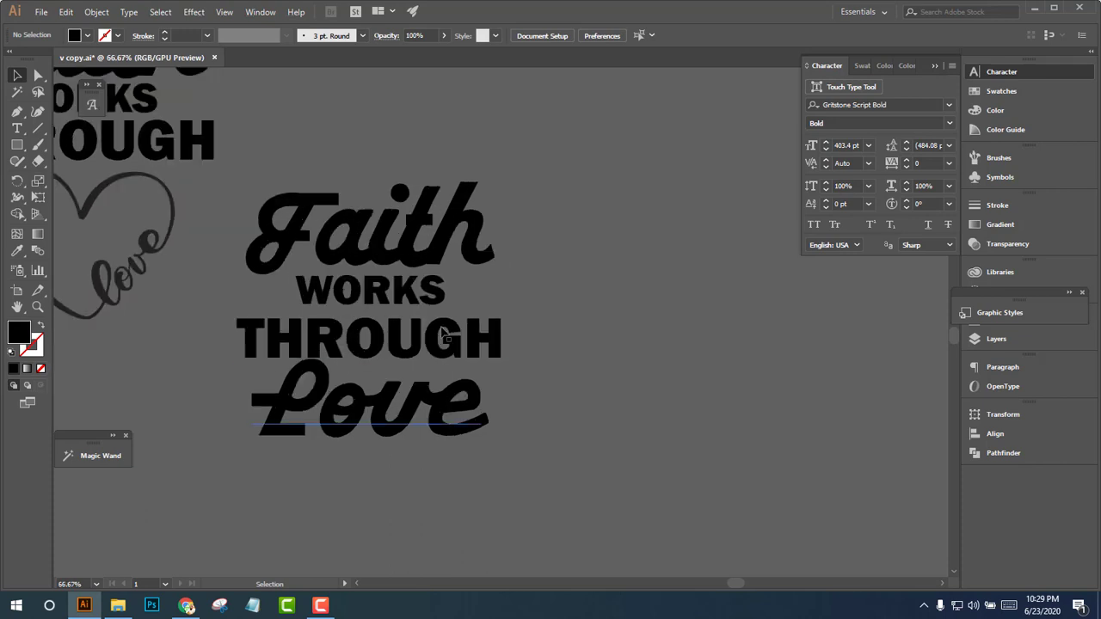
click(465, 388)
click(611, 375)
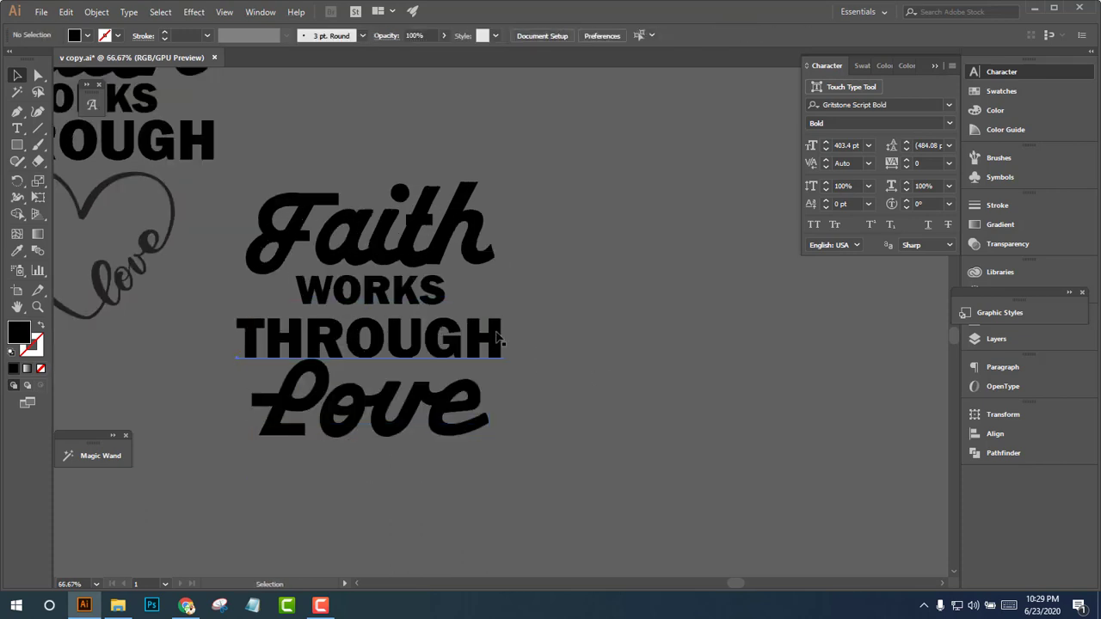
click(502, 335)
click(554, 331)
scroll(553, 332, down, 1)
drag(600, 355, 413, 369)
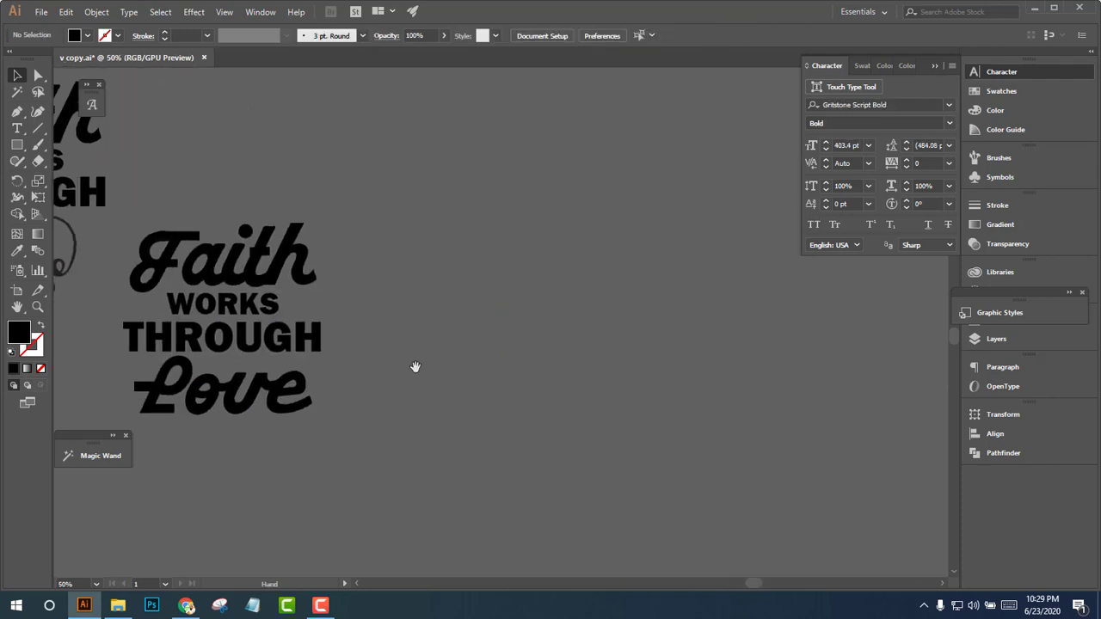
Draw a large 790.33 pt circle to the right of the lettering
click(18, 145)
drag(17, 144, 51, 177)
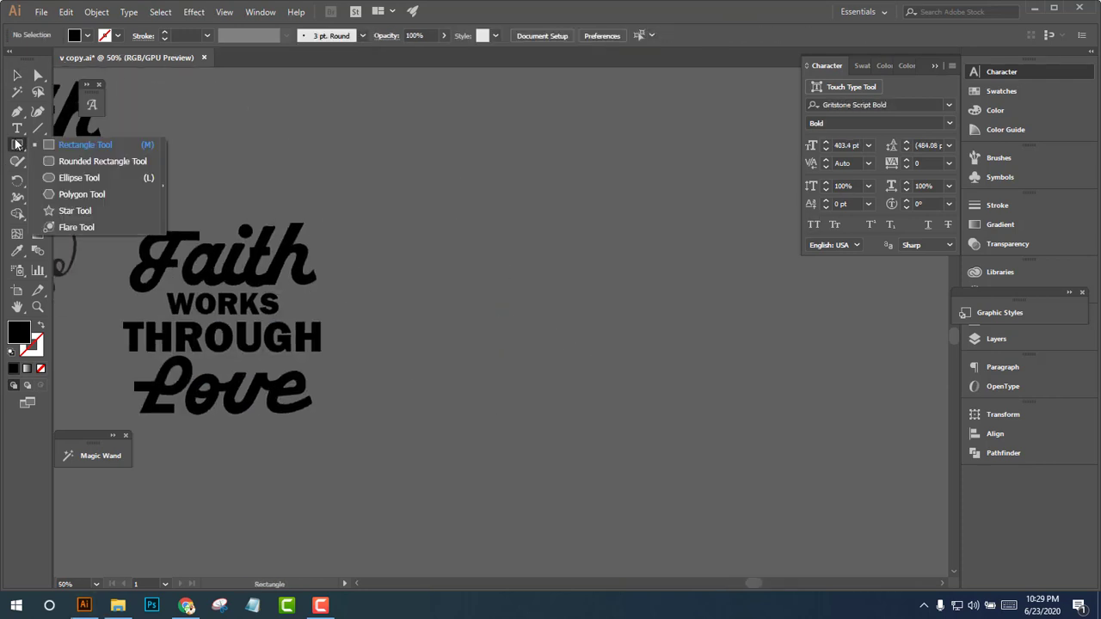
mouse_move(488, 320)
mouse_down()
mouse_move(527, 482)
mouse_move(551, 446)
mouse_up()
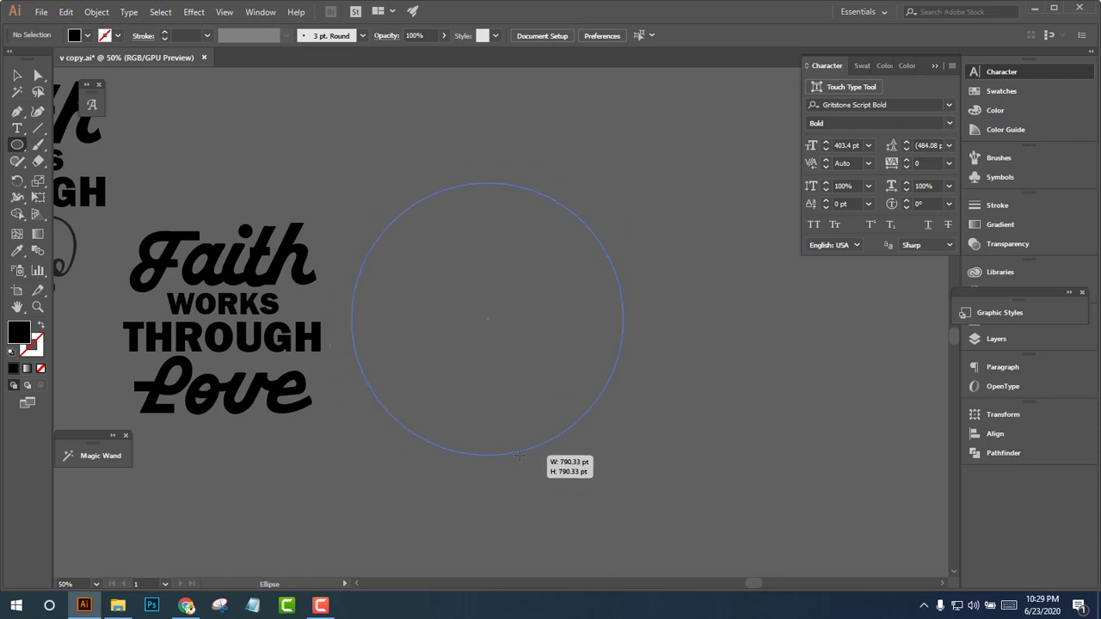
drag(509, 234, 533, 251)
click(233, 268)
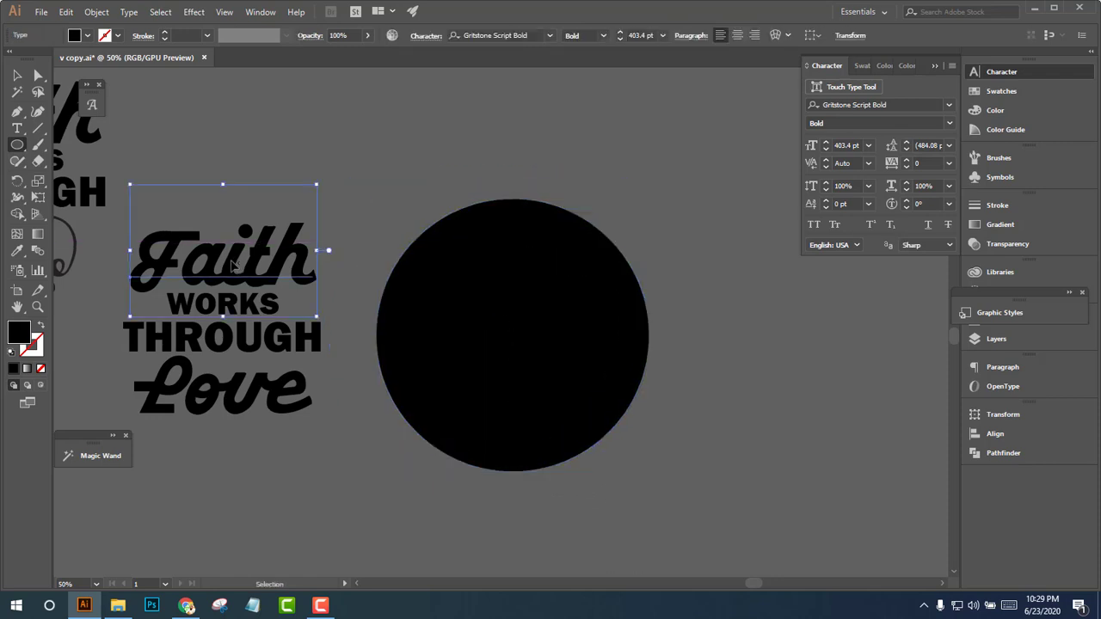
key(Delete)
key(ctrl+z)
Run the word 'Faith' centred along the top of the circle as path text
click(17, 130)
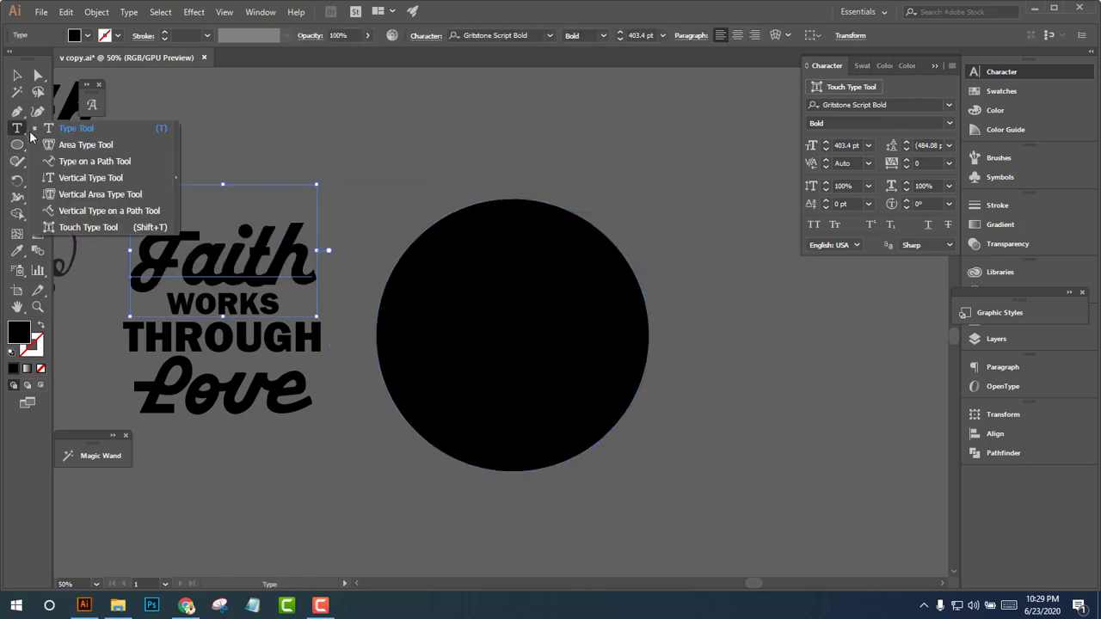
drag(17, 129, 95, 160)
click(517, 472)
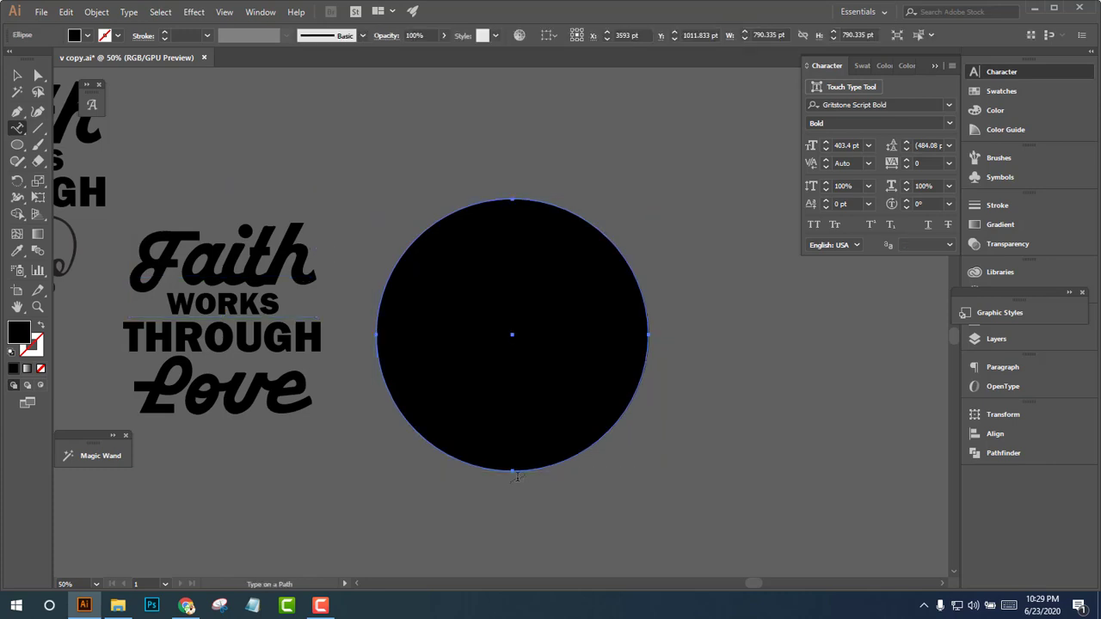
click(513, 472)
text(Faith)
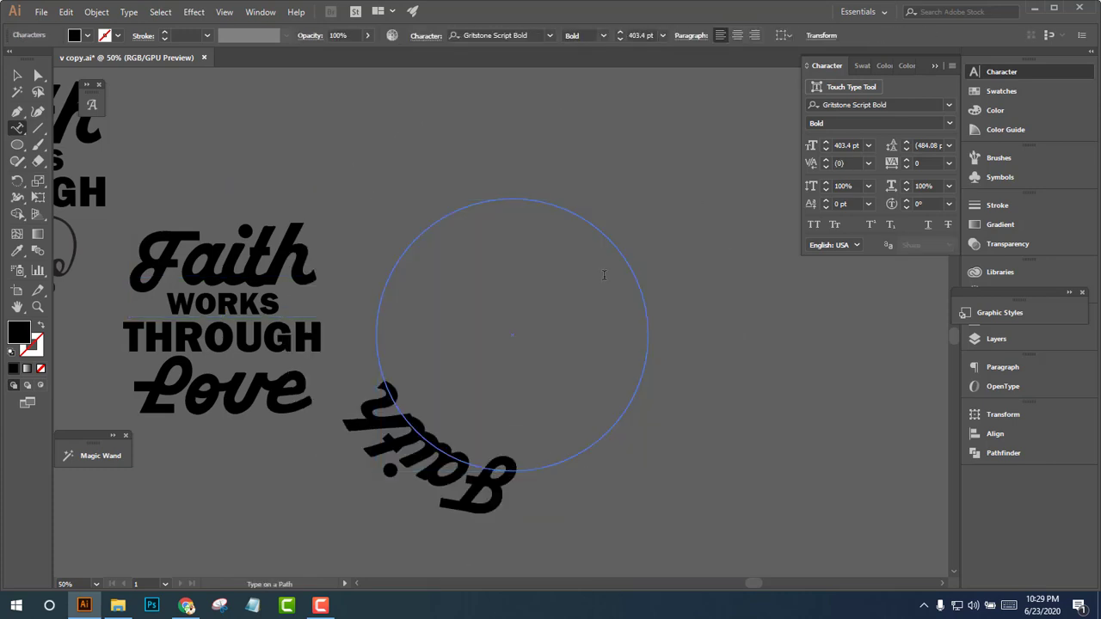
click(738, 36)
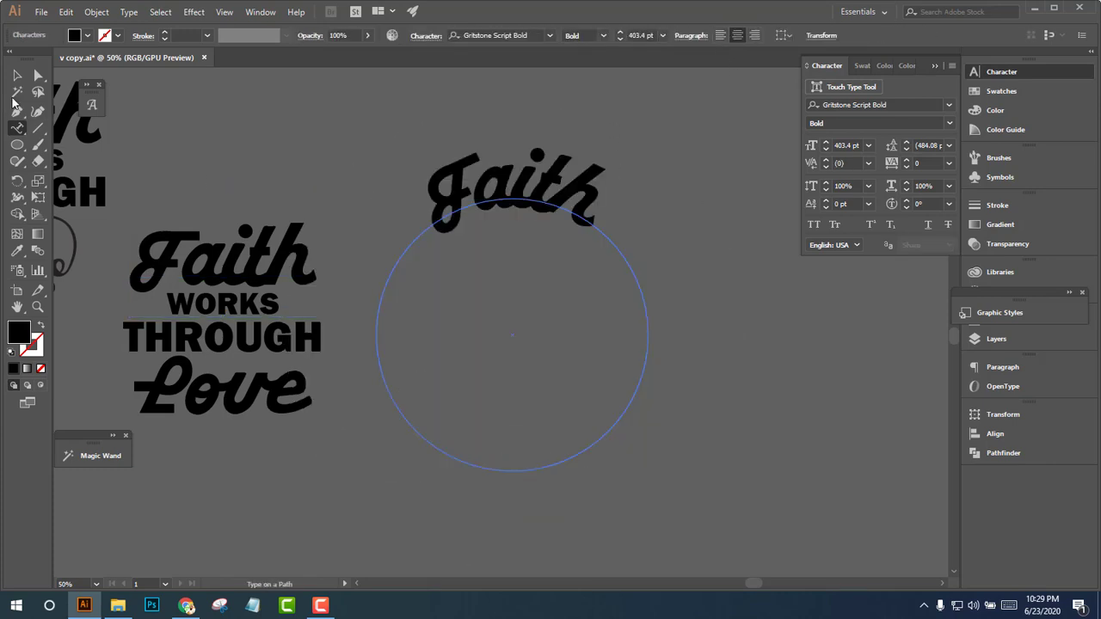
click(18, 75)
click(910, 104)
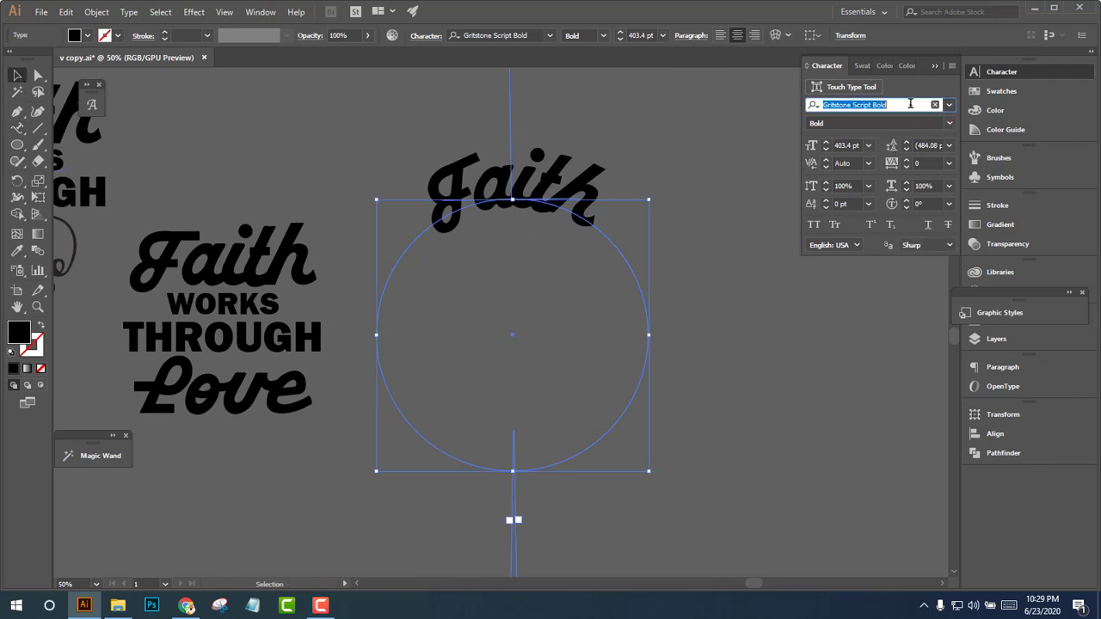
Set the arched Faith path text to Legend M54 Regular at 200 pt
text(r)
key(BackSpace)
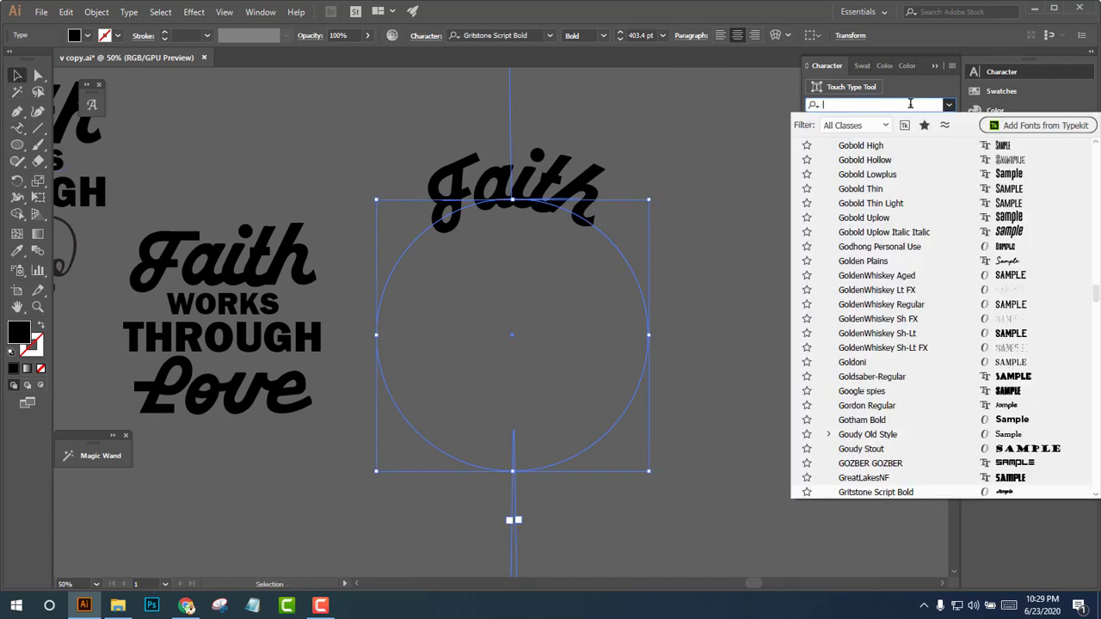
text(4)
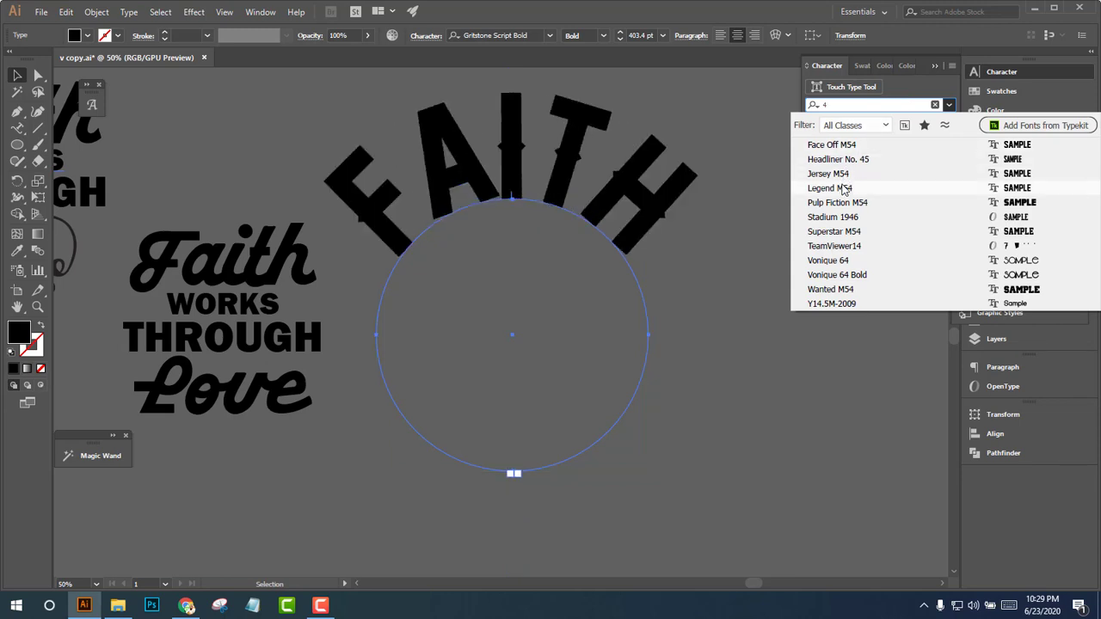
click(845, 189)
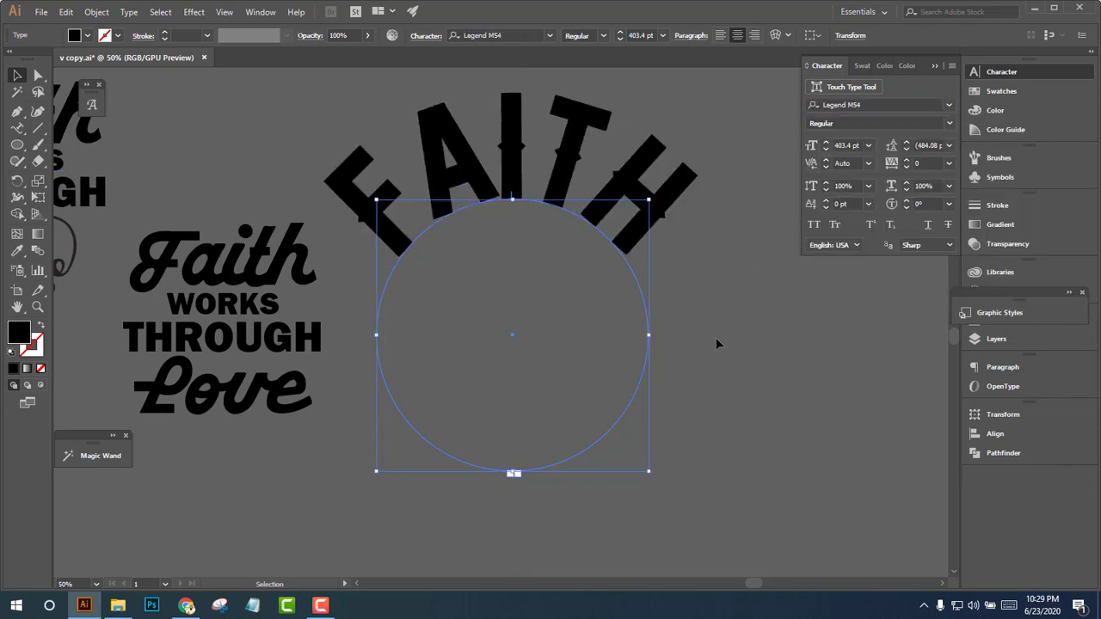
click(825, 151)
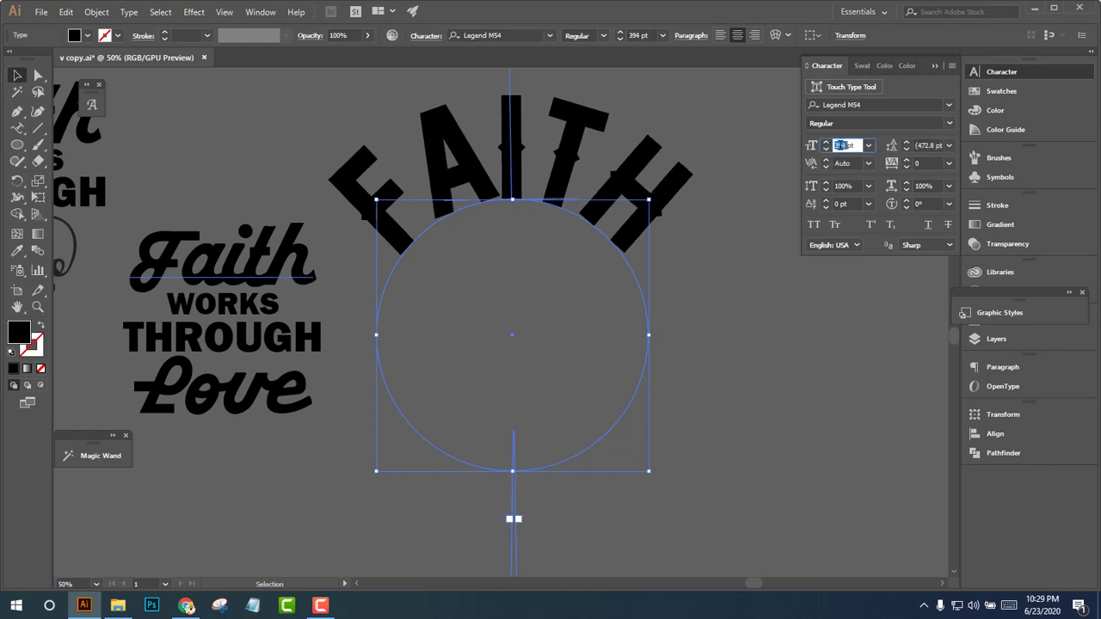
text(200)
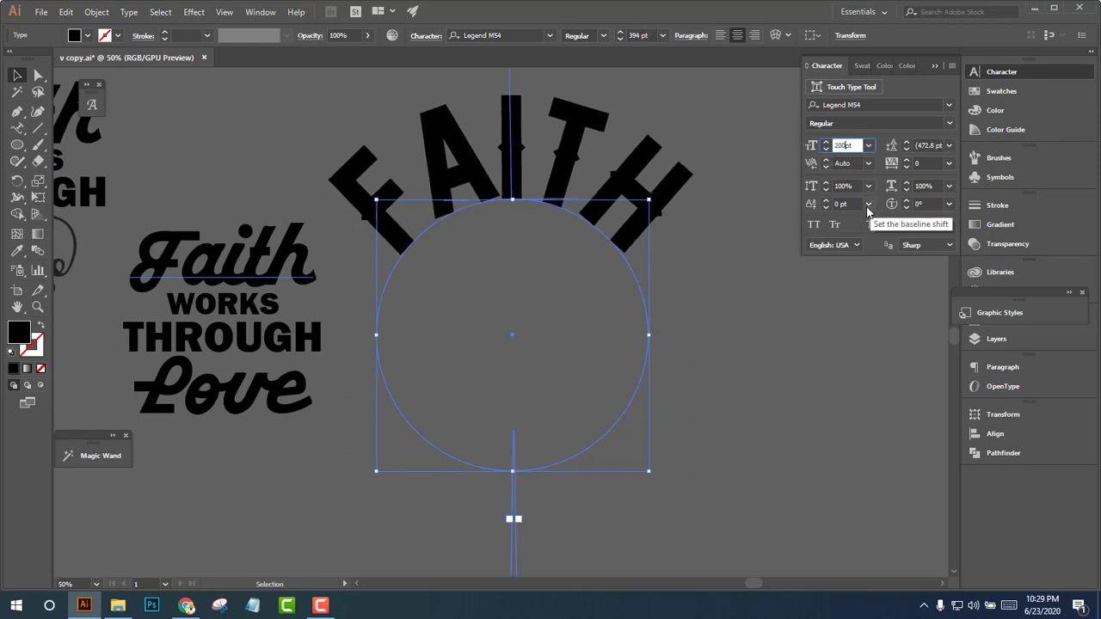
key(Return)
click(703, 262)
scroll(593, 280, up, 2)
click(492, 277)
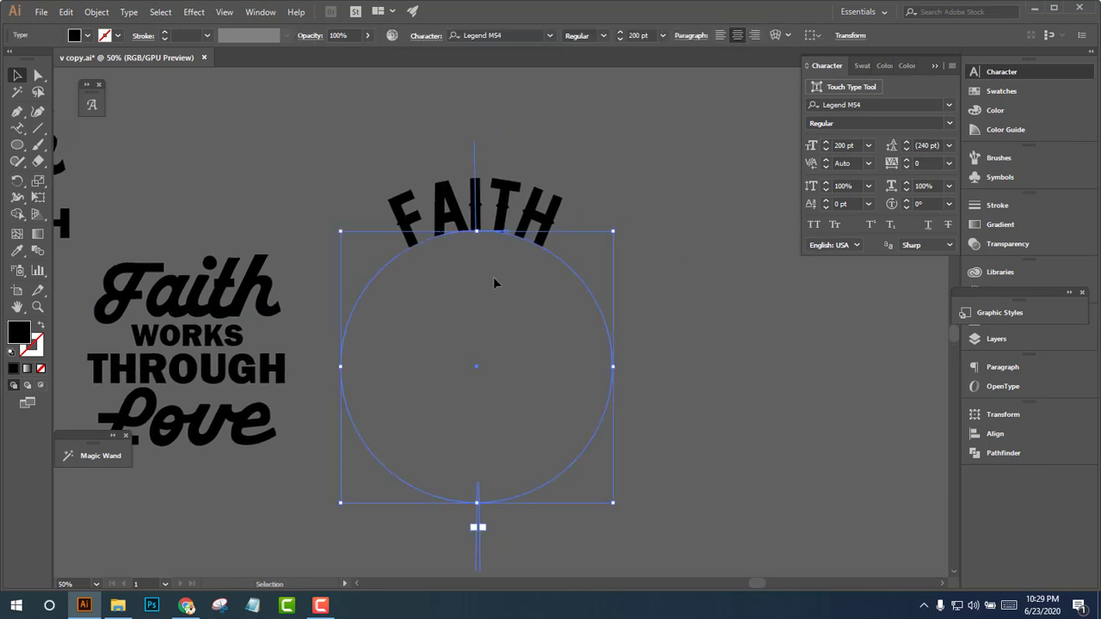
click(511, 334)
scroll(441, 310, down, 1)
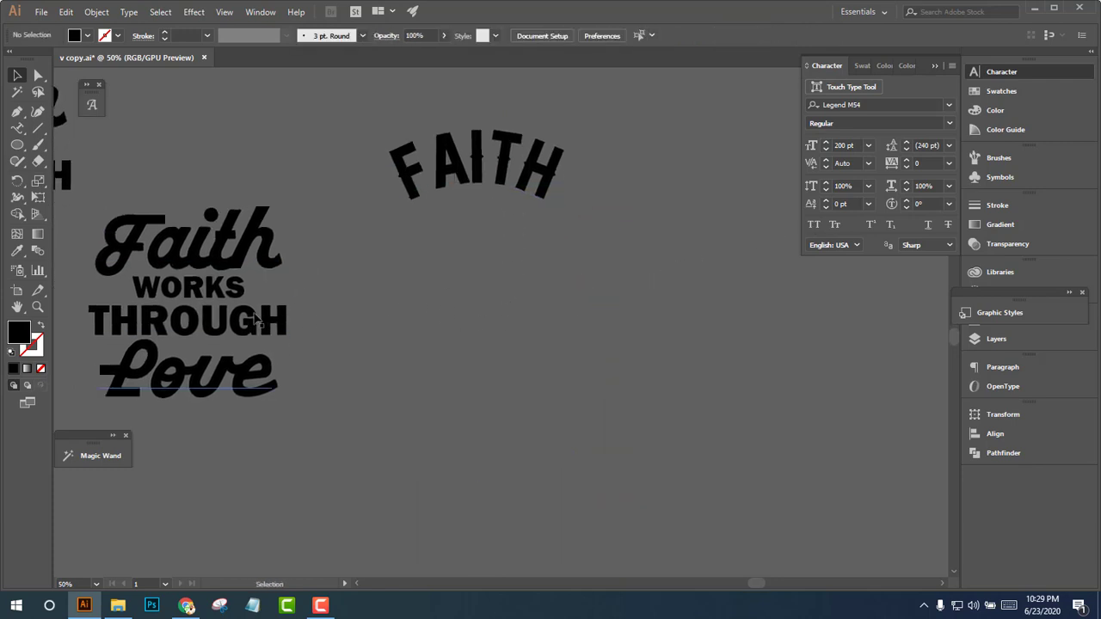
Place an enlarged copy of WORKS just below the arched FAITH
drag(212, 293, 496, 246)
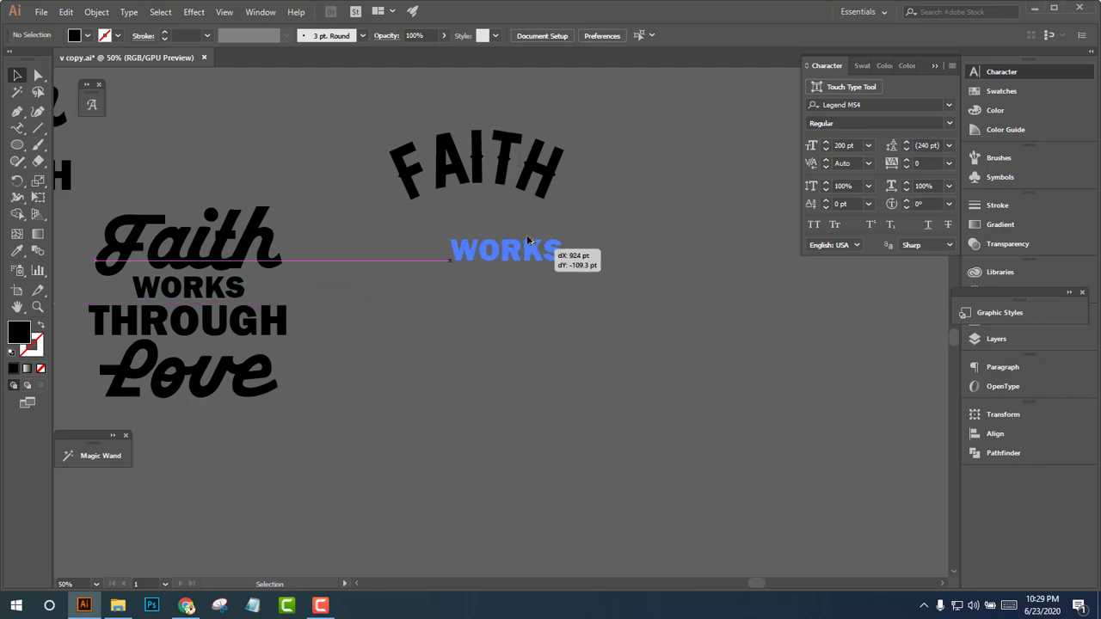
drag(530, 259, 600, 332)
click(599, 332)
mouse_move(516, 249)
mouse_down()
mouse_move(514, 237)
mouse_move(522, 263)
mouse_up()
click(712, 307)
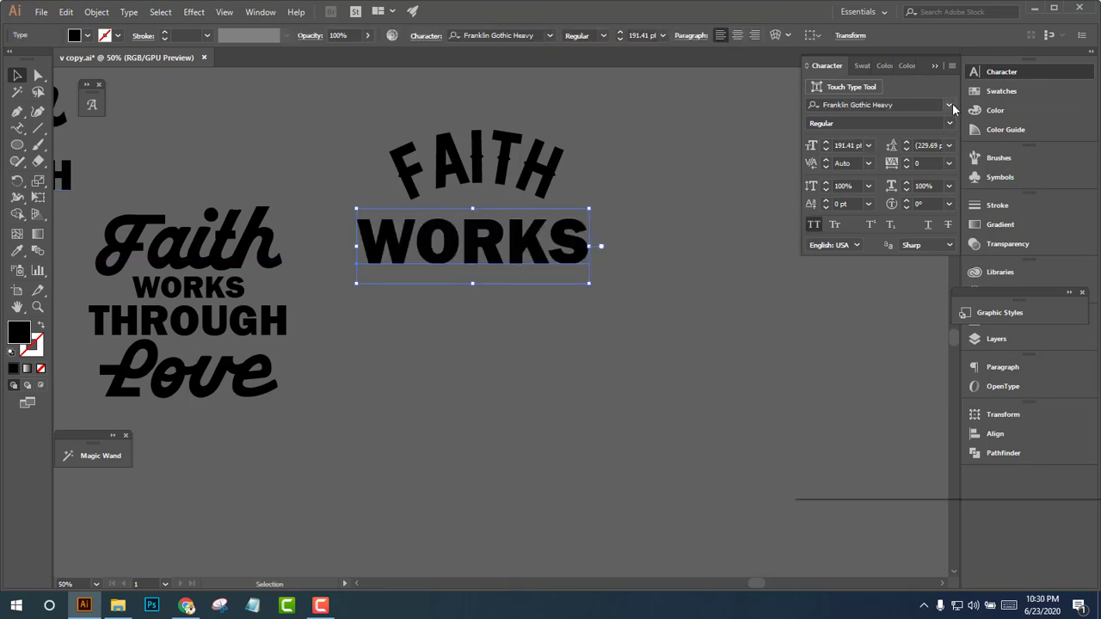
Set the copy in Friendly Schoolmates with All Caps off, reading 'Works' with a capital W
click(949, 105)
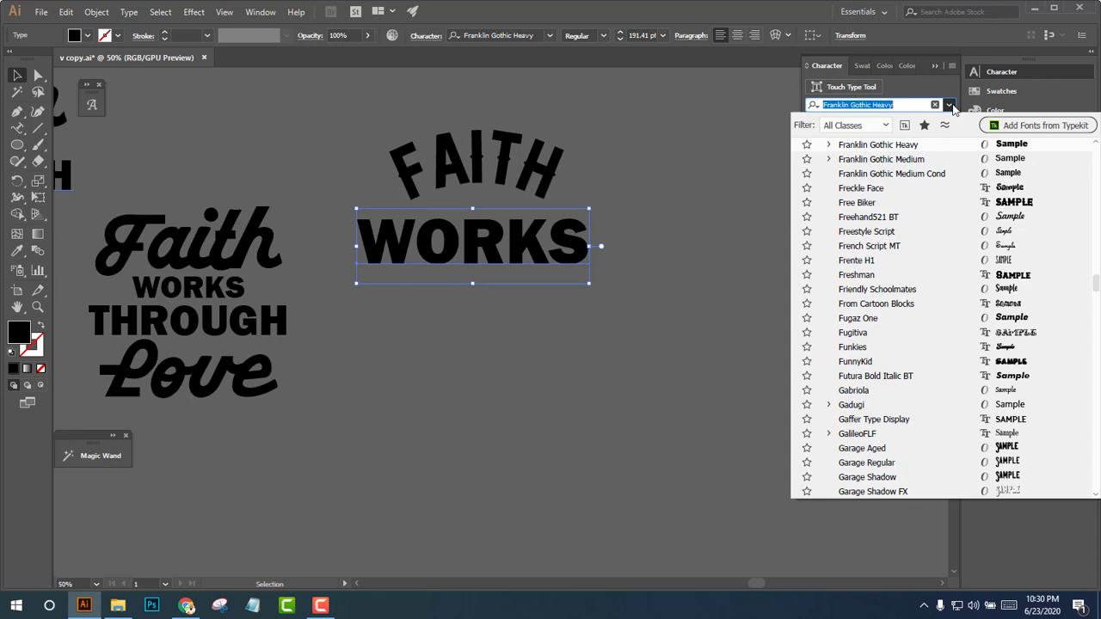
click(848, 289)
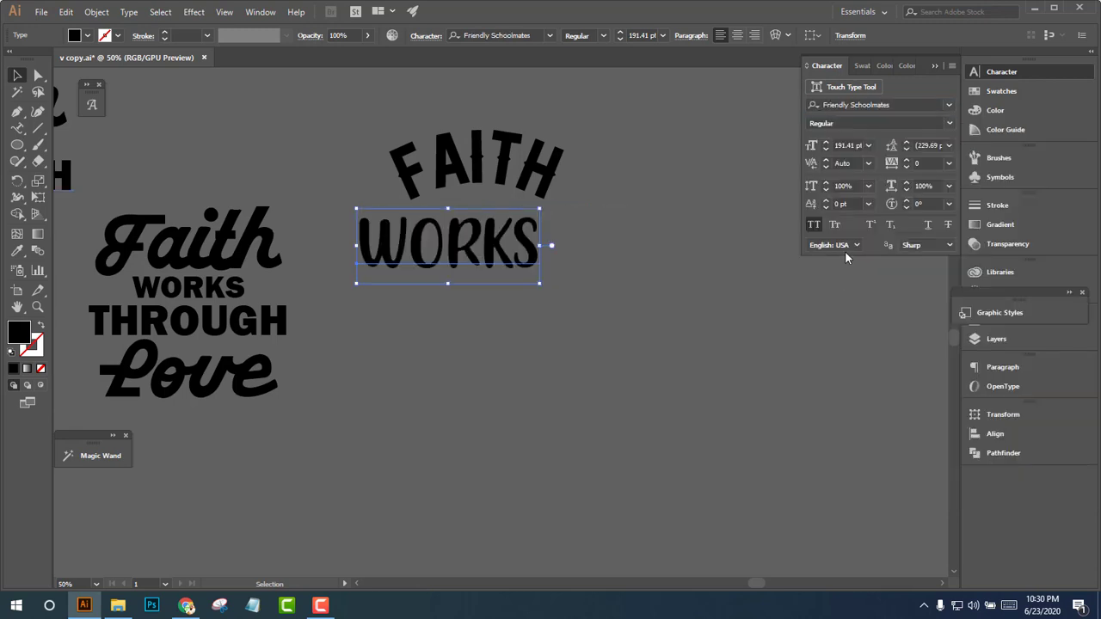
click(814, 224)
mouse_move(402, 260)
mouse_down()
mouse_move(429, 265)
mouse_move(411, 247)
mouse_up()
double_click(429, 266)
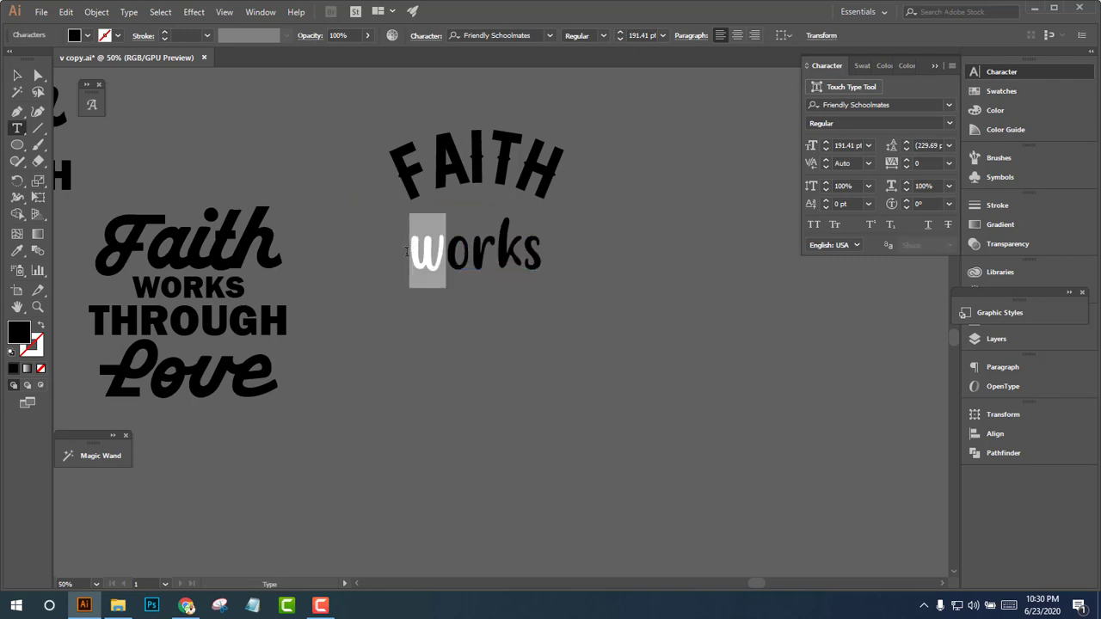
text(W)
click(17, 75)
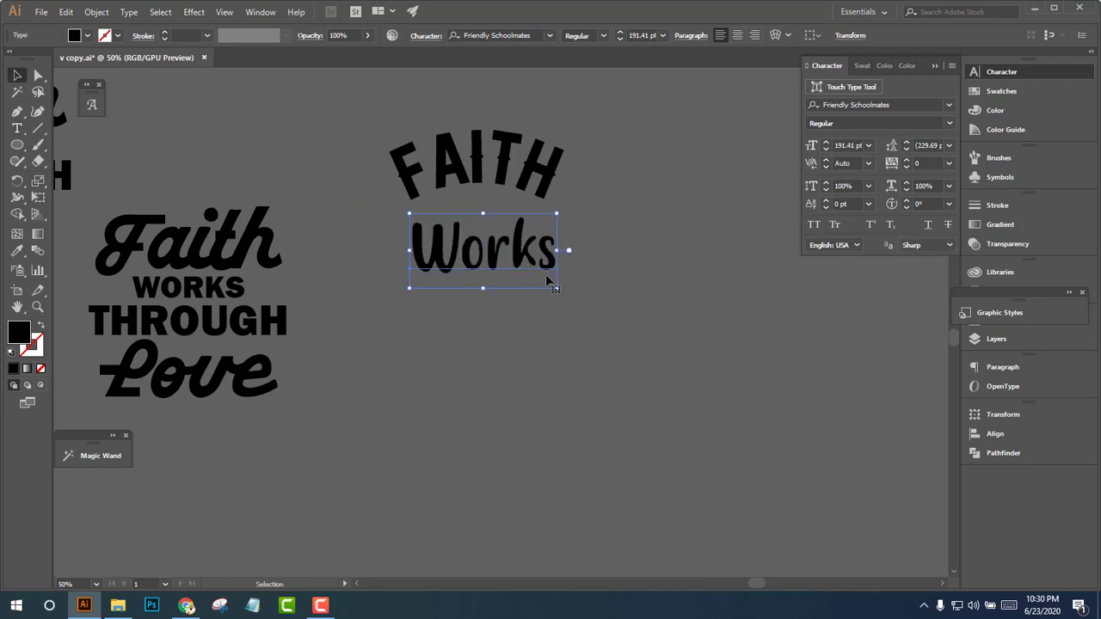
drag(546, 275, 540, 269)
Filter the font list to script fonts and try Yerbaluisa on Works
click(950, 105)
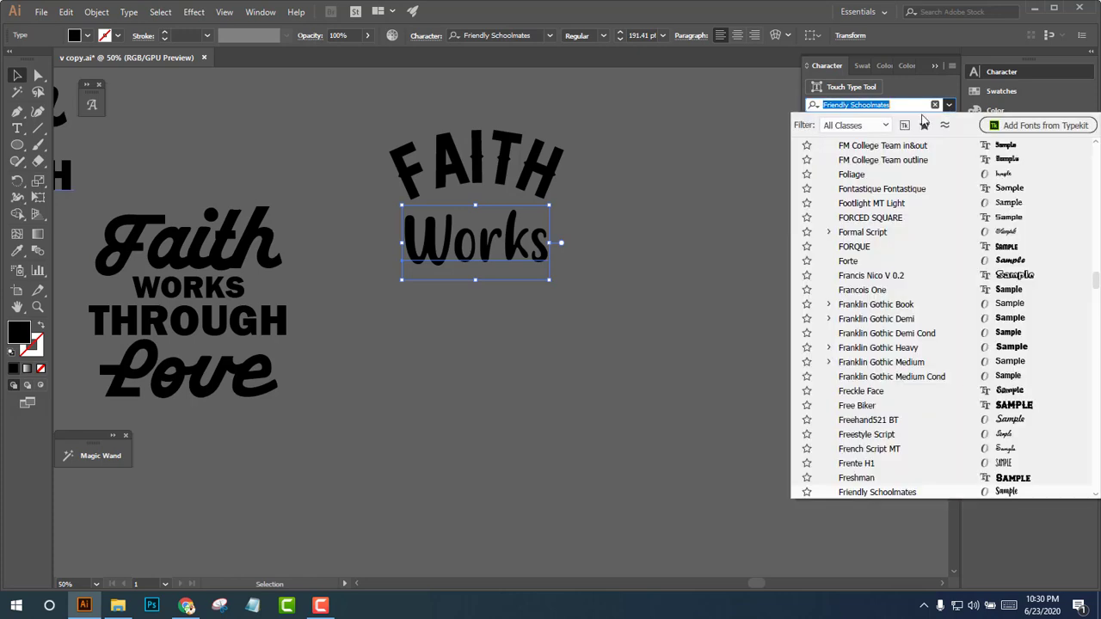
click(856, 126)
click(844, 207)
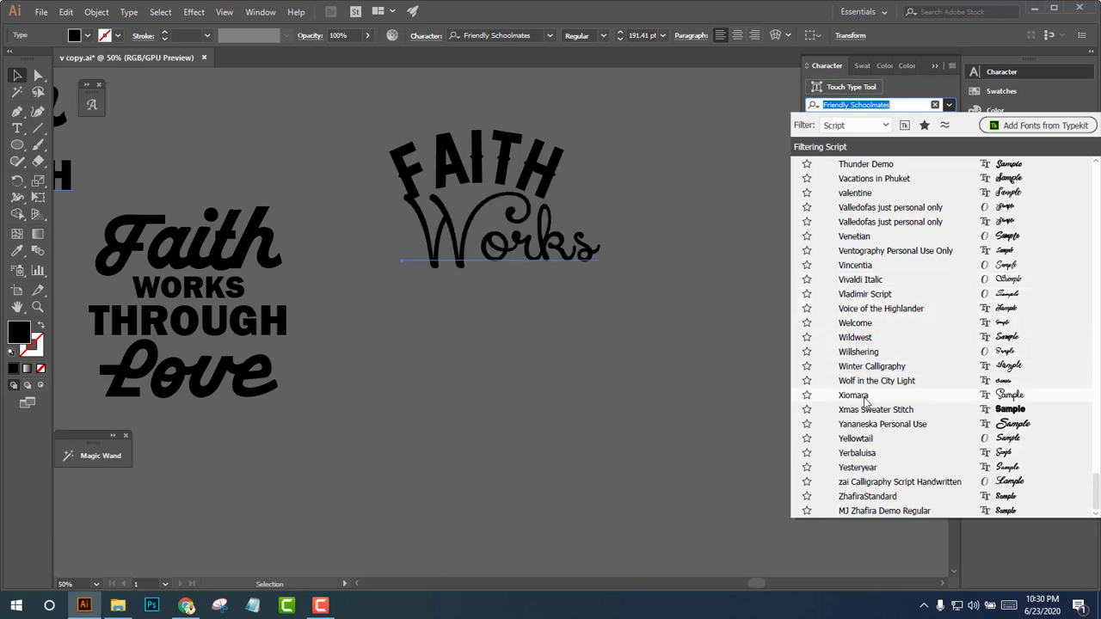
click(868, 453)
click(693, 338)
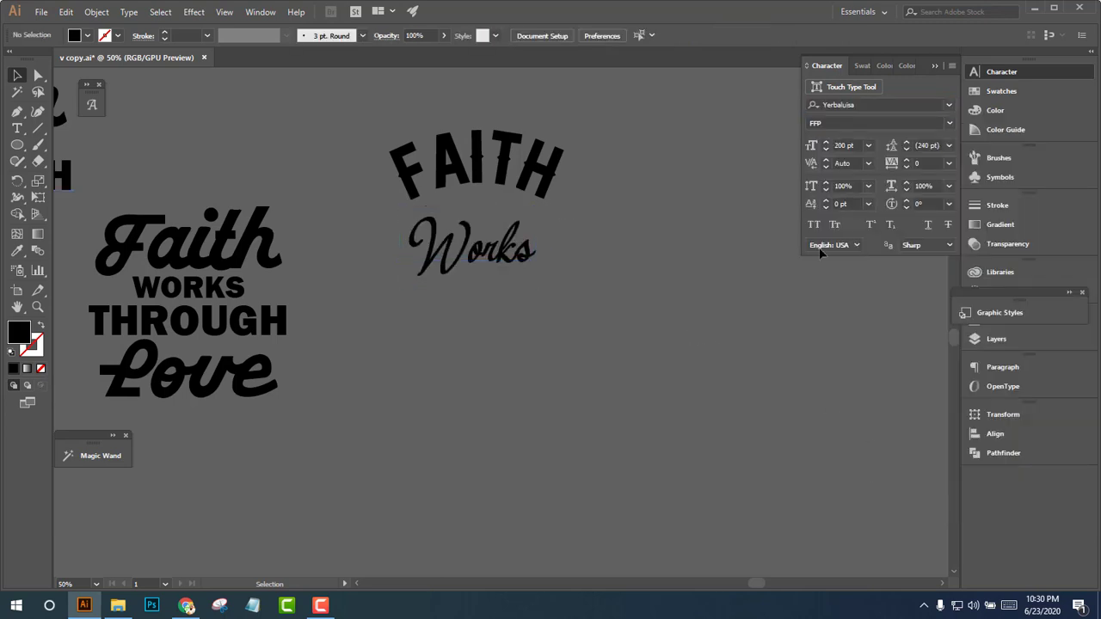
click(508, 271)
Apply Painted Paradise to Works and enlarge it beneath the FAITH arch
click(949, 104)
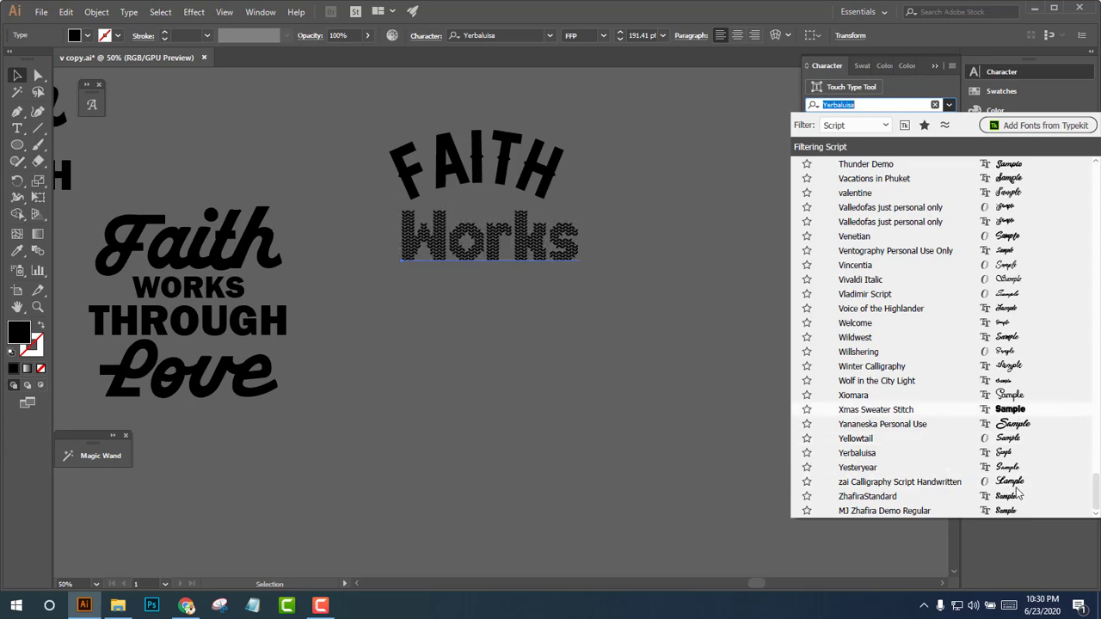
scroll(1018, 486, up, 3)
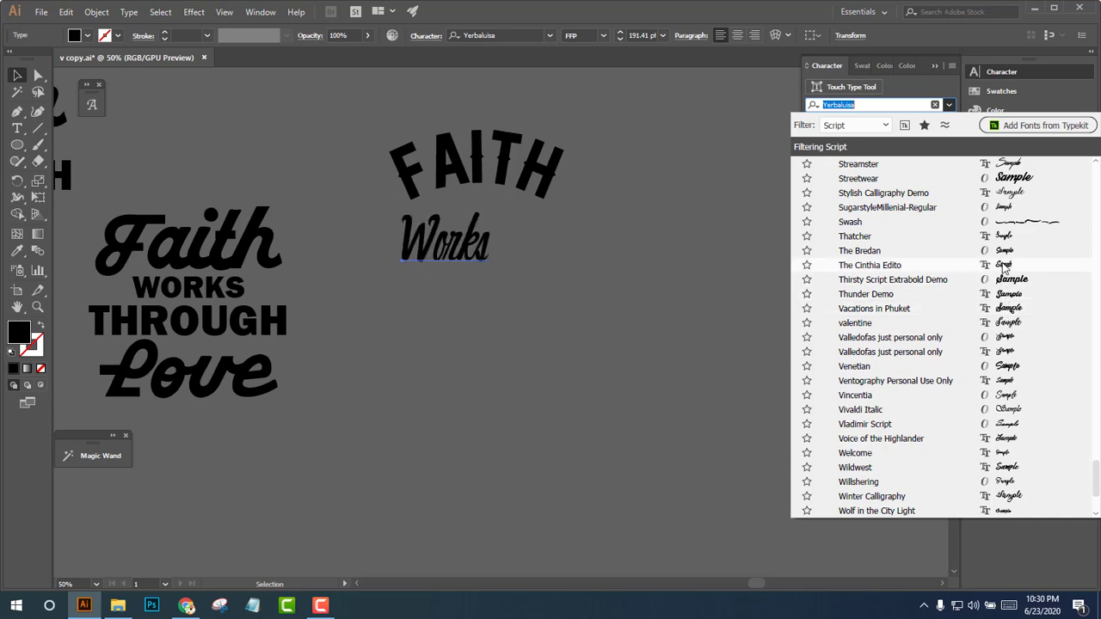
scroll(997, 289, up, 2)
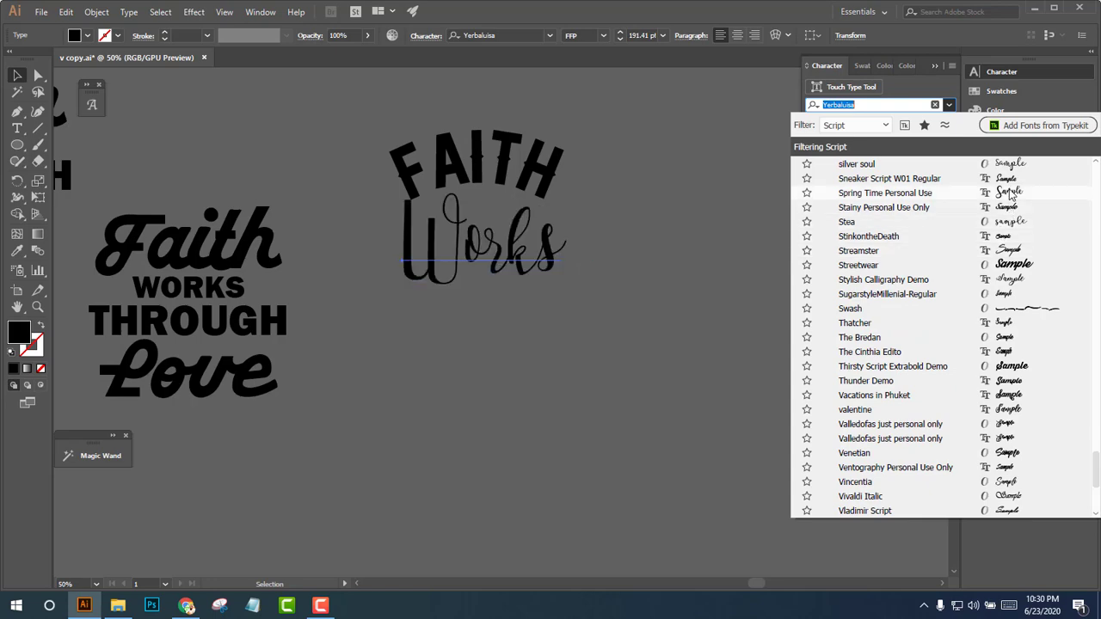
scroll(1014, 191, up, 5)
scroll(1013, 191, up, 6)
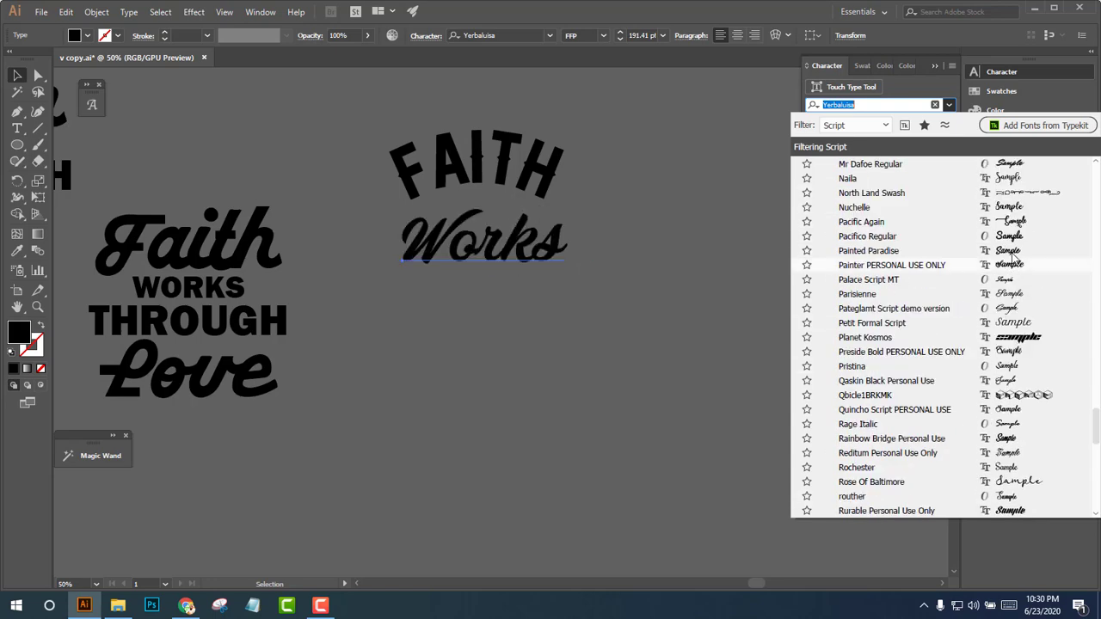
click(946, 251)
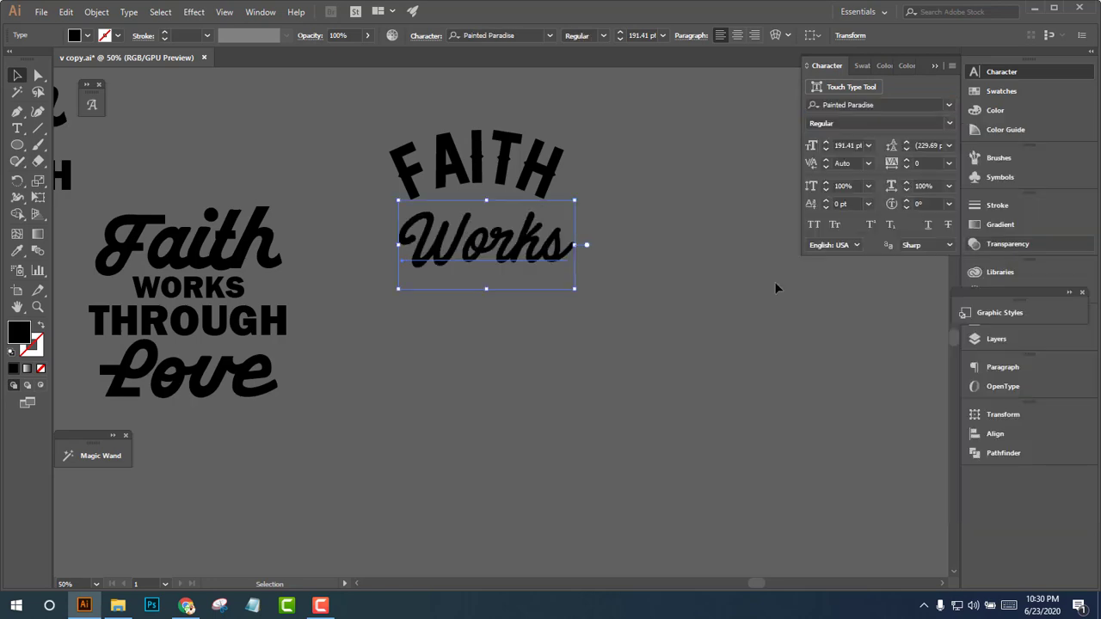
click(531, 270)
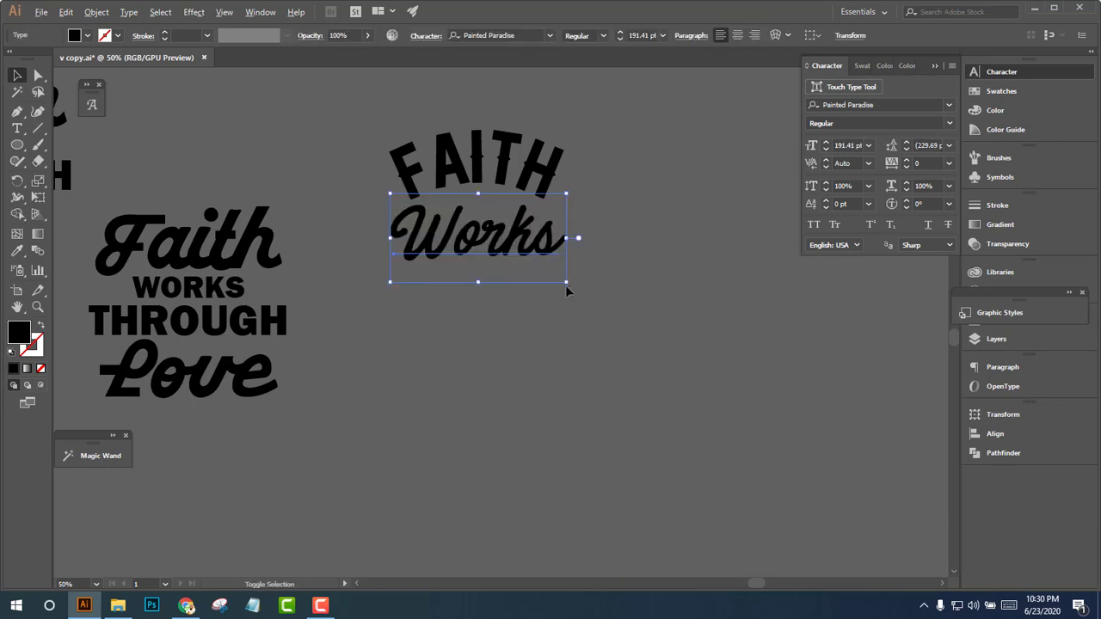
drag(570, 279, 601, 319)
Enlarge the FAITH circle path, lower FAITH, and position Works just beneath it
click(685, 281)
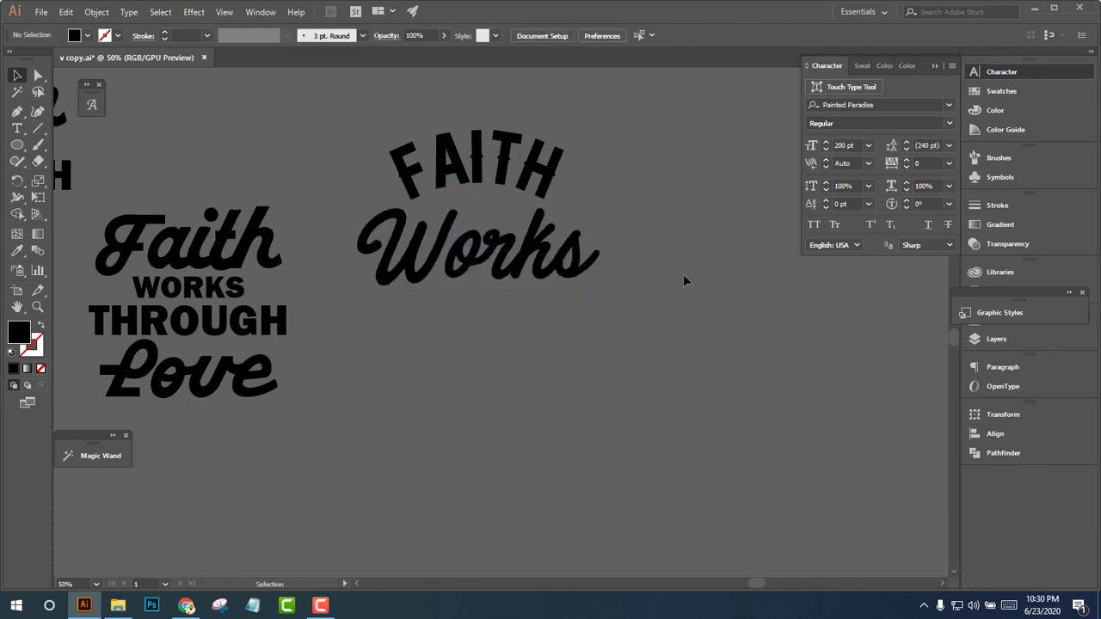
click(545, 232)
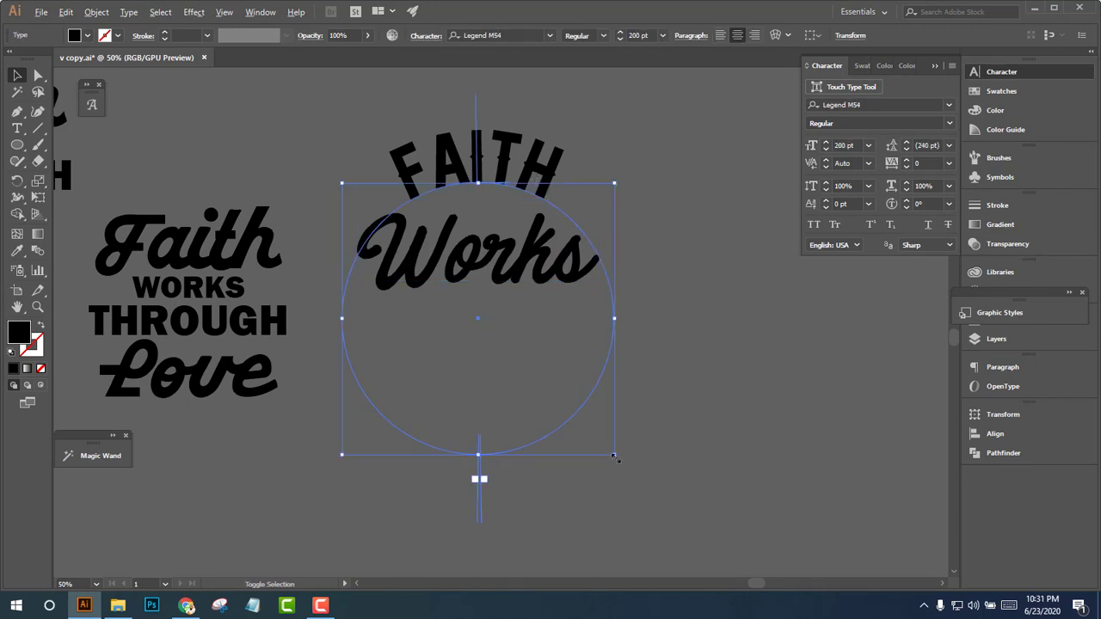
drag(616, 471, 699, 554)
drag(543, 102, 541, 184)
click(711, 204)
drag(486, 257, 494, 336)
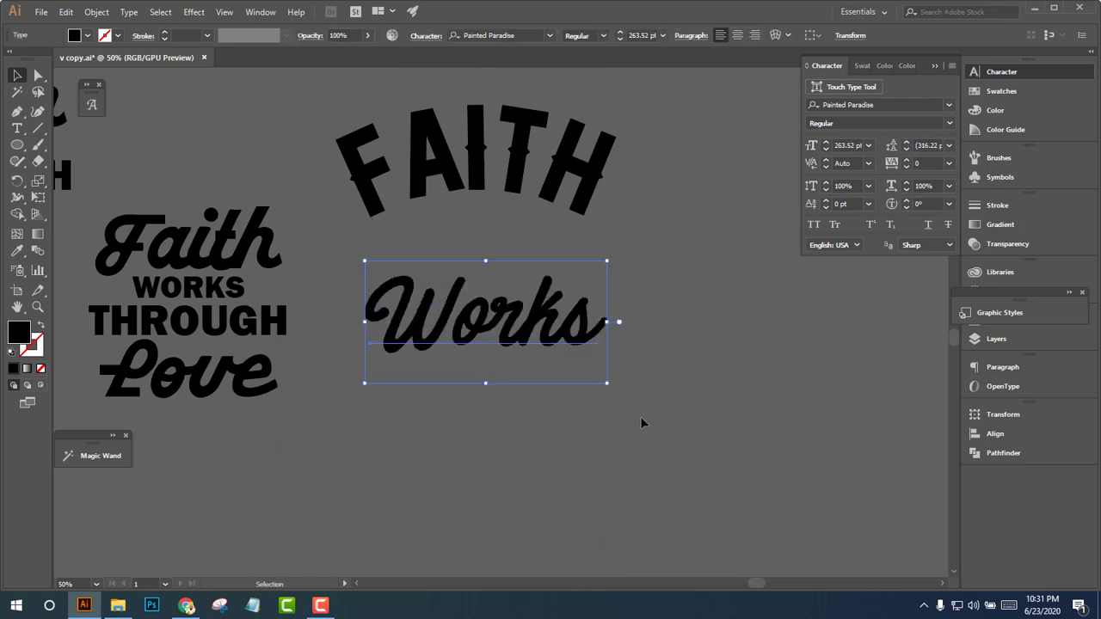
drag(567, 325, 568, 300)
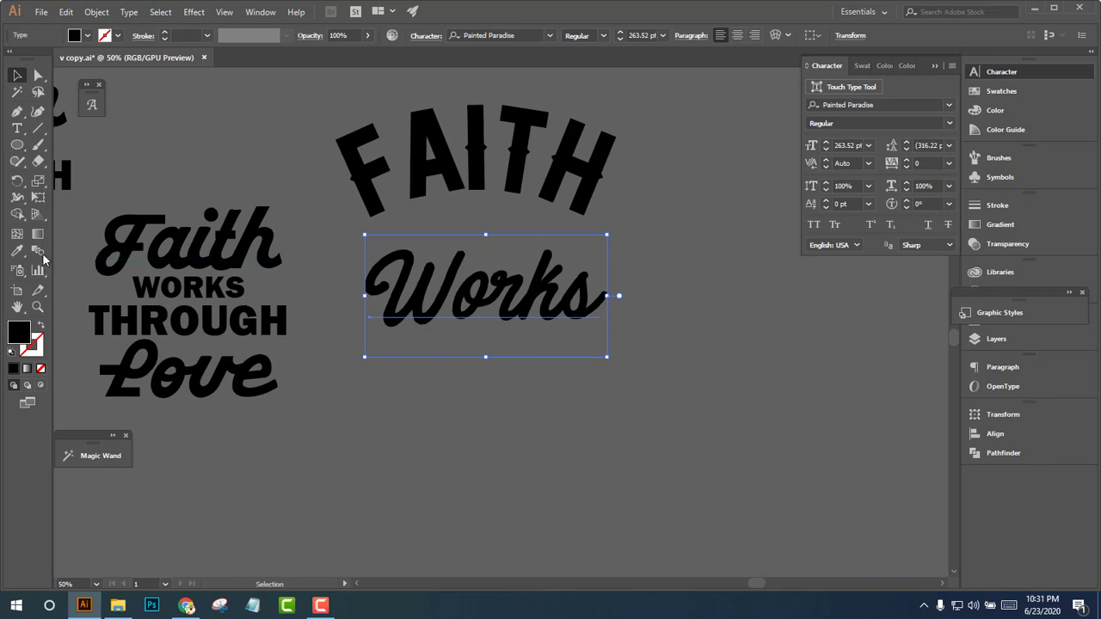
Skew Works upward to the right and scale it to about 310 pt with Free Transform
click(38, 197)
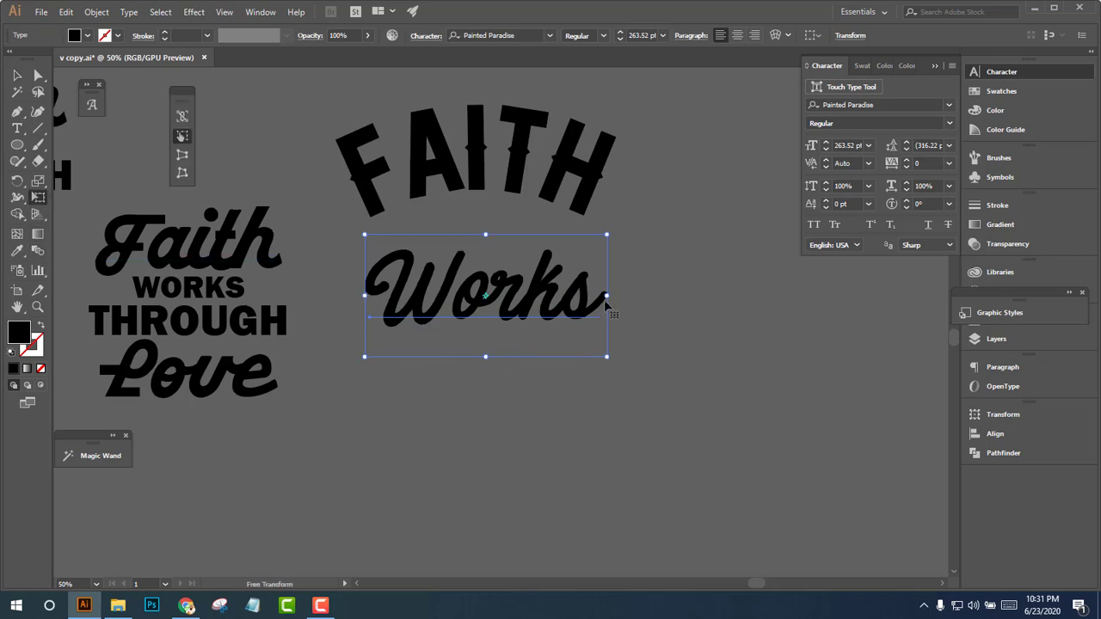
drag(606, 297, 607, 273)
drag(521, 314, 520, 298)
drag(602, 360, 624, 382)
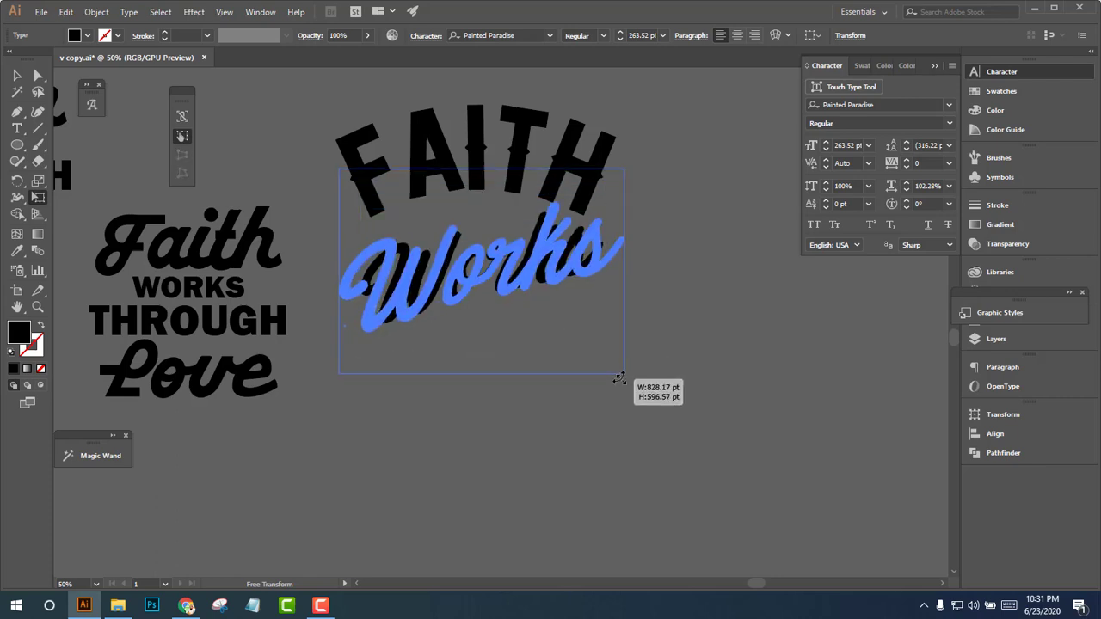
mouse_move(534, 273)
mouse_down()
mouse_move(533, 284)
mouse_move(534, 273)
mouse_up()
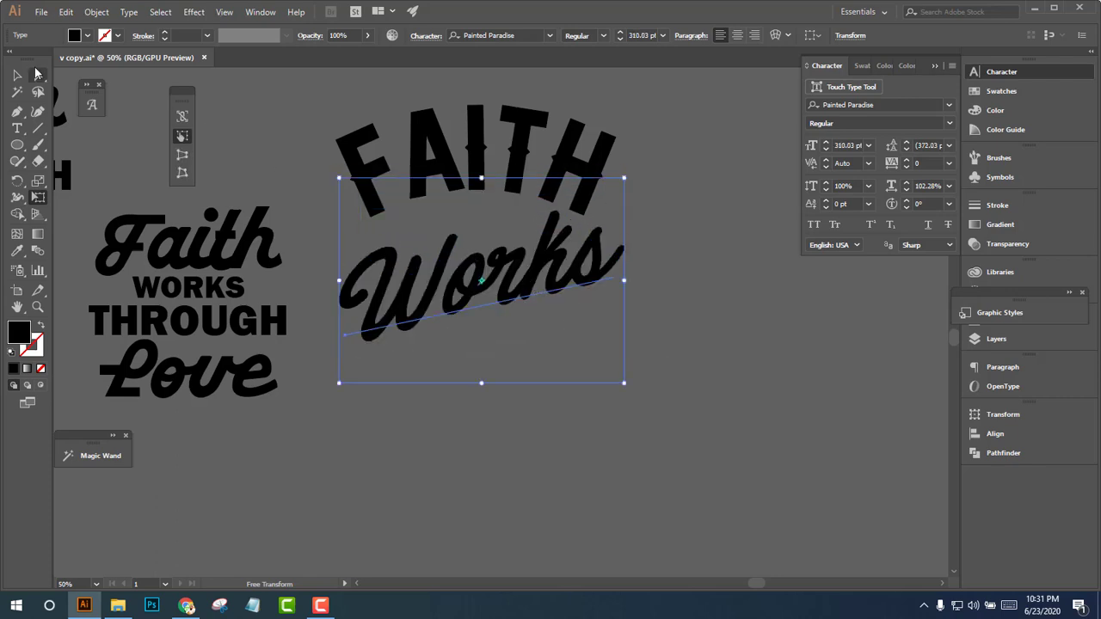
click(17, 75)
click(362, 116)
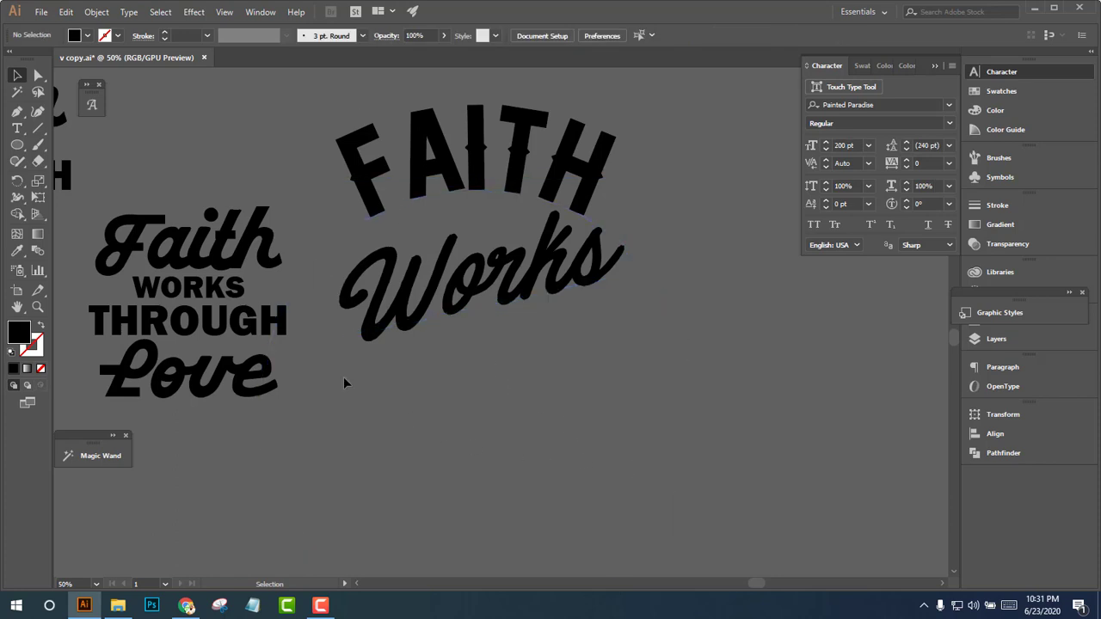
Clear the selection and pan to frame the FAITH Works design
click(258, 342)
click(410, 445)
drag(541, 494, 565, 504)
drag(516, 284, 632, 342)
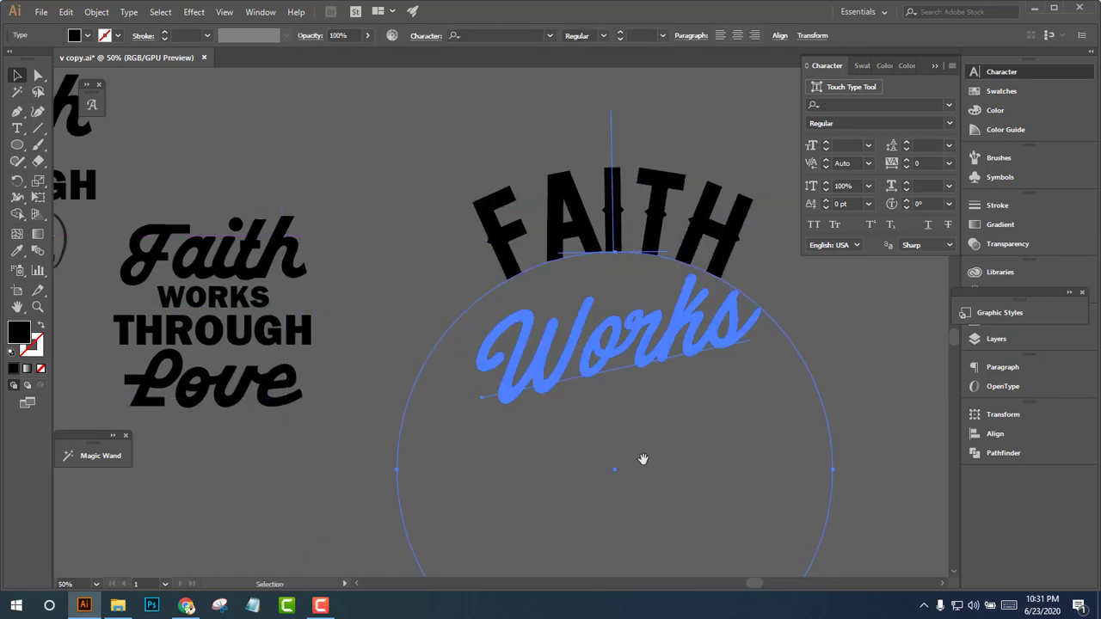
drag(643, 458, 639, 385)
click(651, 394)
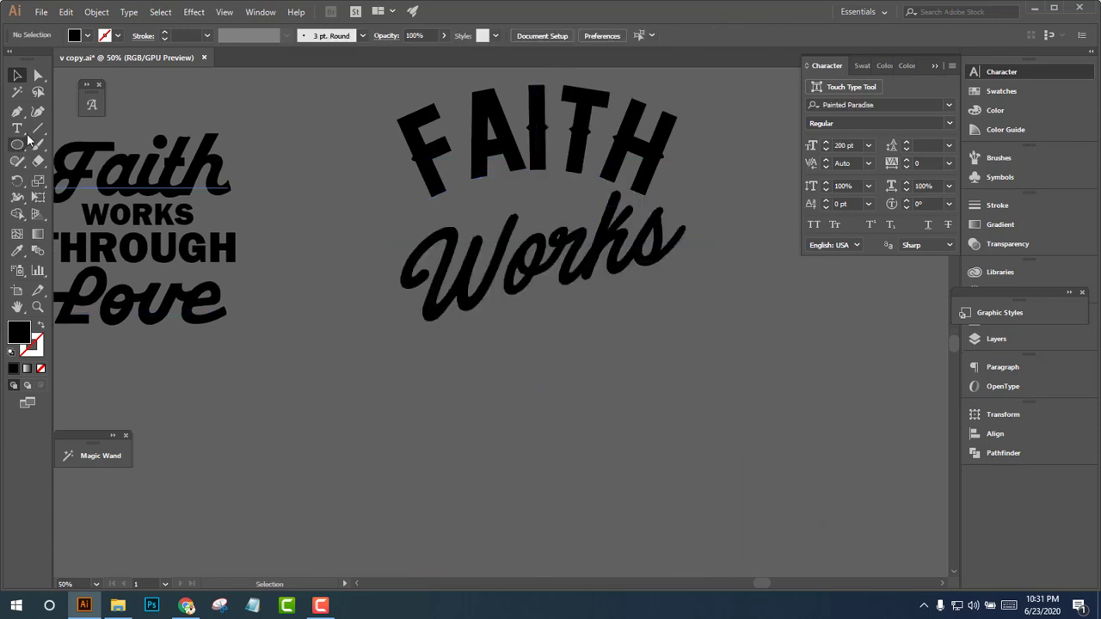
Draw a curved swoosh path below Works with the Pen tool
click(16, 112)
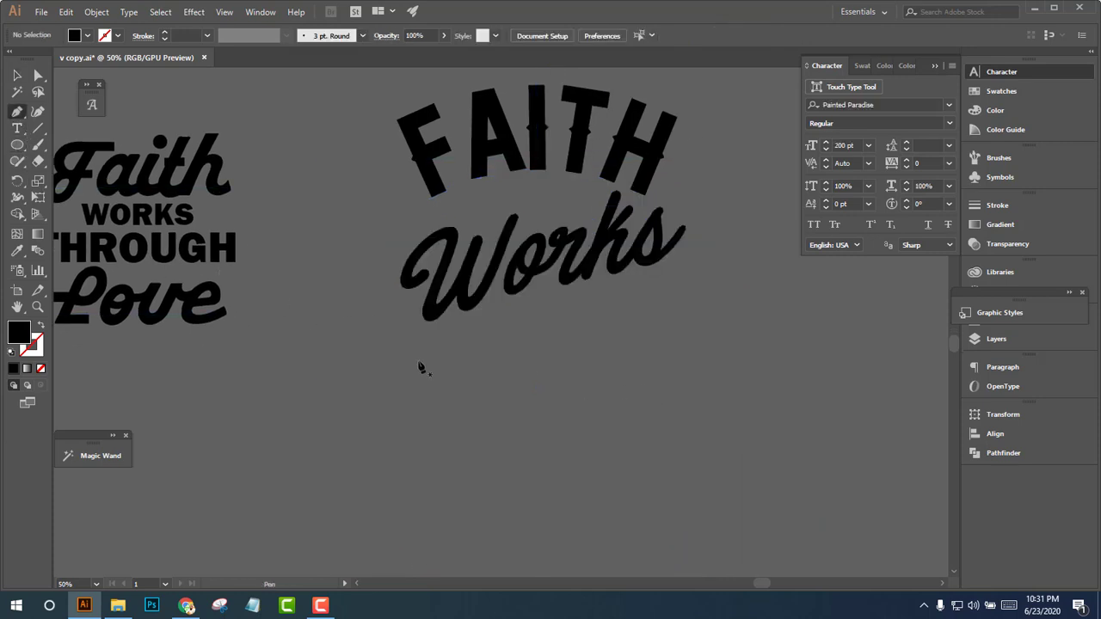
click(645, 349)
mouse_move(591, 329)
mouse_down()
mouse_move(541, 363)
mouse_move(569, 359)
mouse_move(570, 343)
mouse_move(549, 352)
mouse_up()
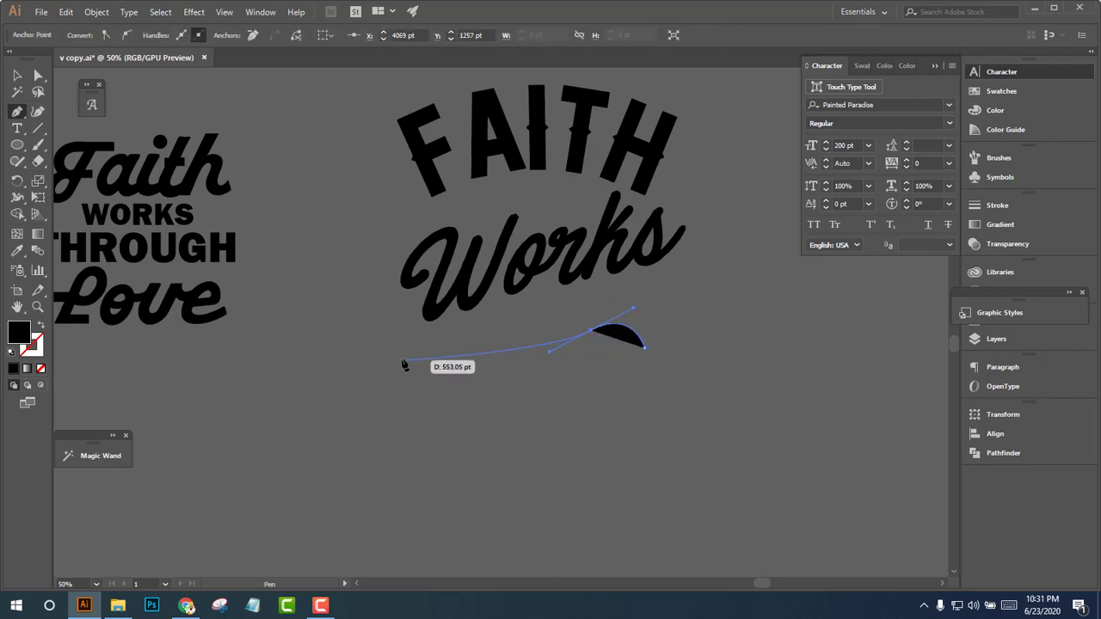
mouse_move(393, 348)
mouse_down()
mouse_move(382, 305)
mouse_move(400, 302)
mouse_up()
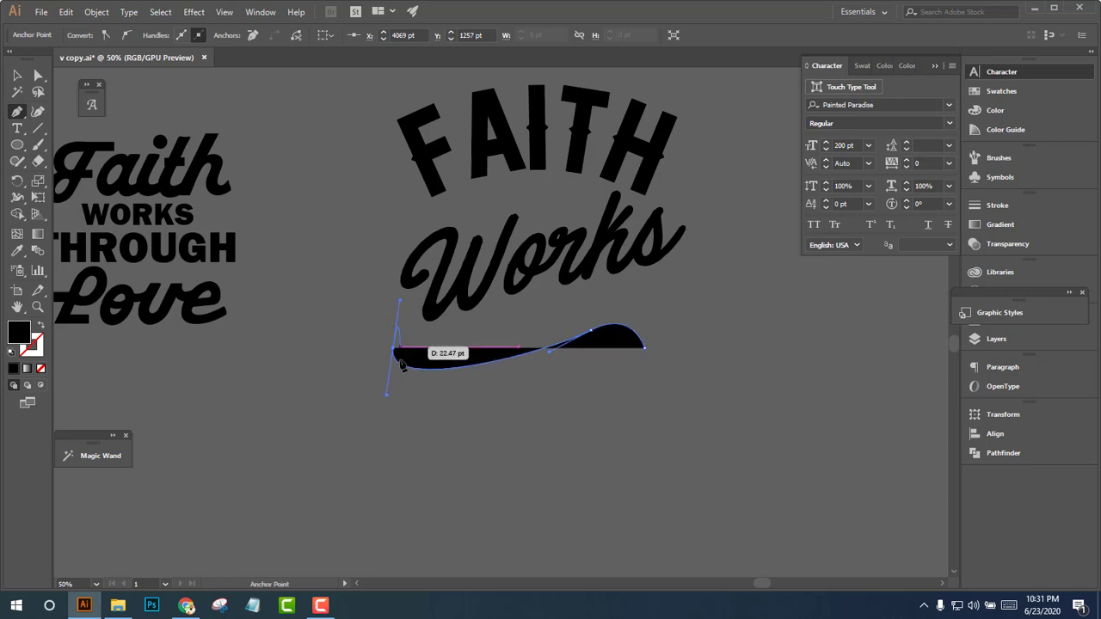
Turn the swoosh into an unfilled stroke outline and nudge it up and right
click(17, 76)
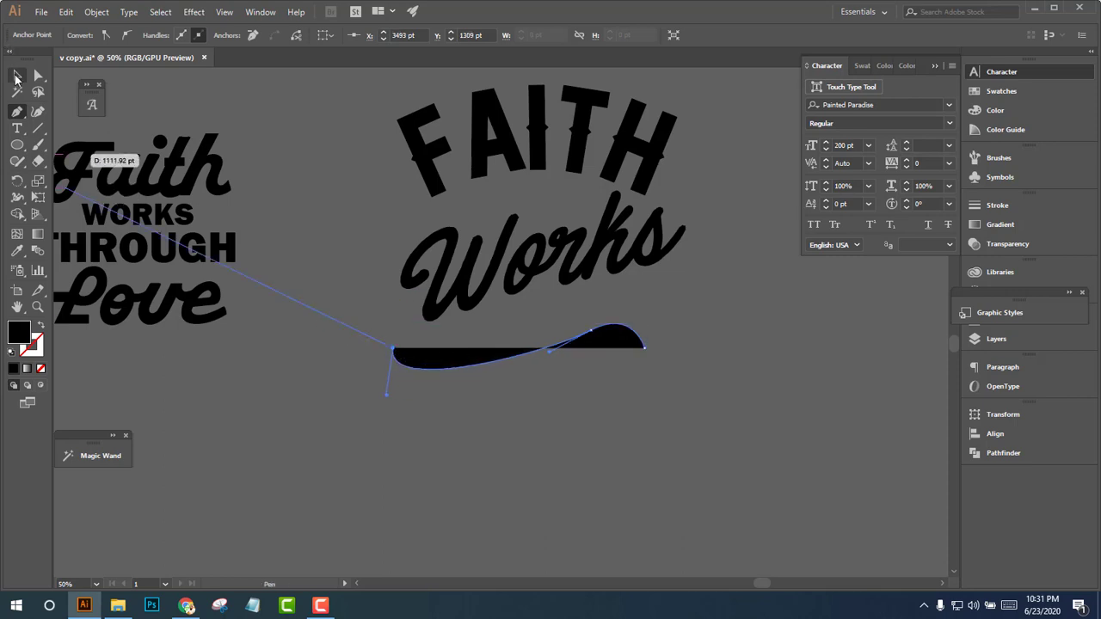
click(596, 409)
click(503, 355)
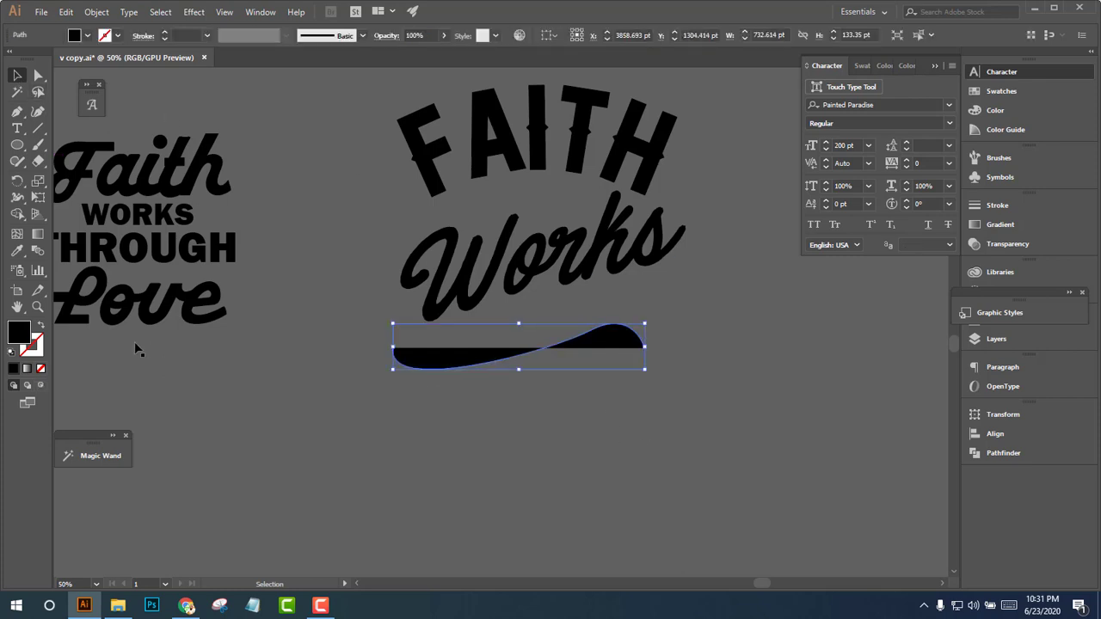
click(42, 328)
click(579, 393)
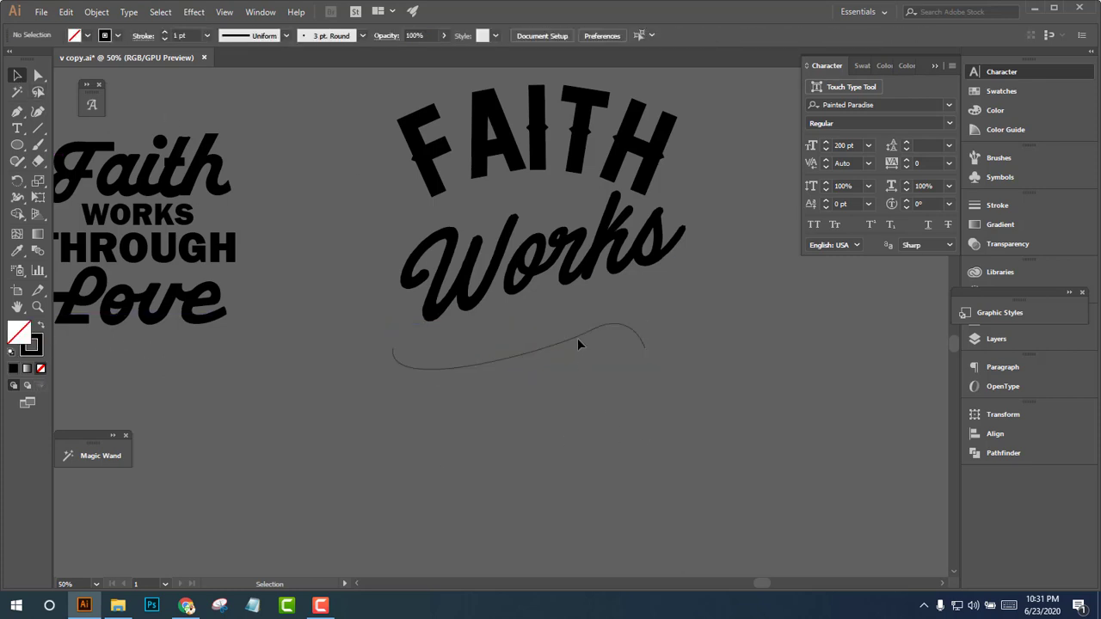
drag(577, 344, 590, 335)
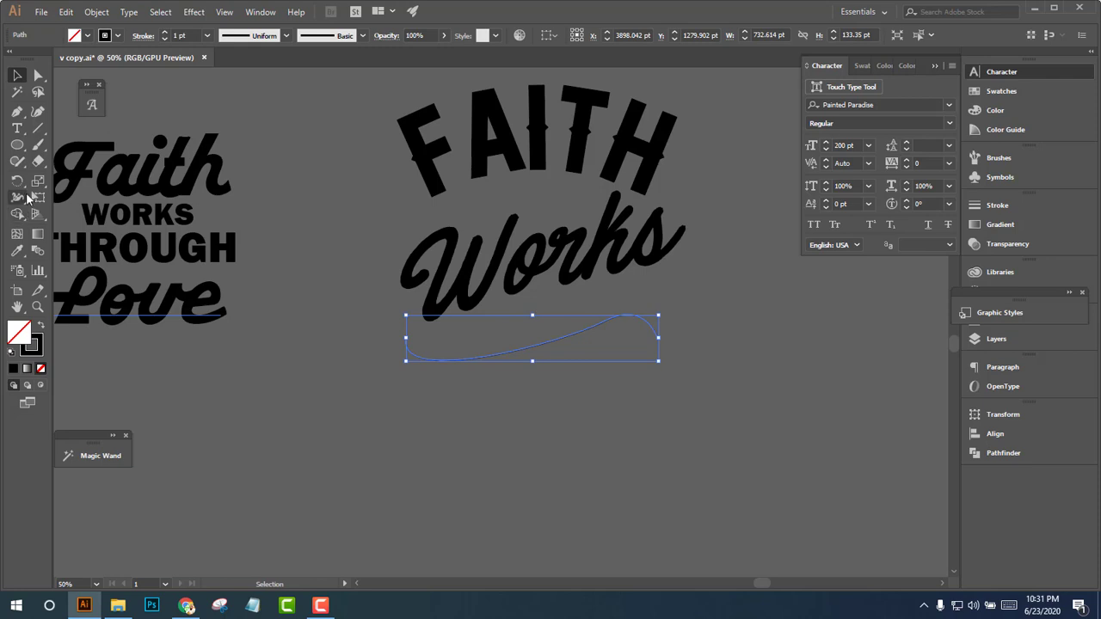
Smooth the swoosh's curves with the Smooth tool
drag(17, 160, 64, 190)
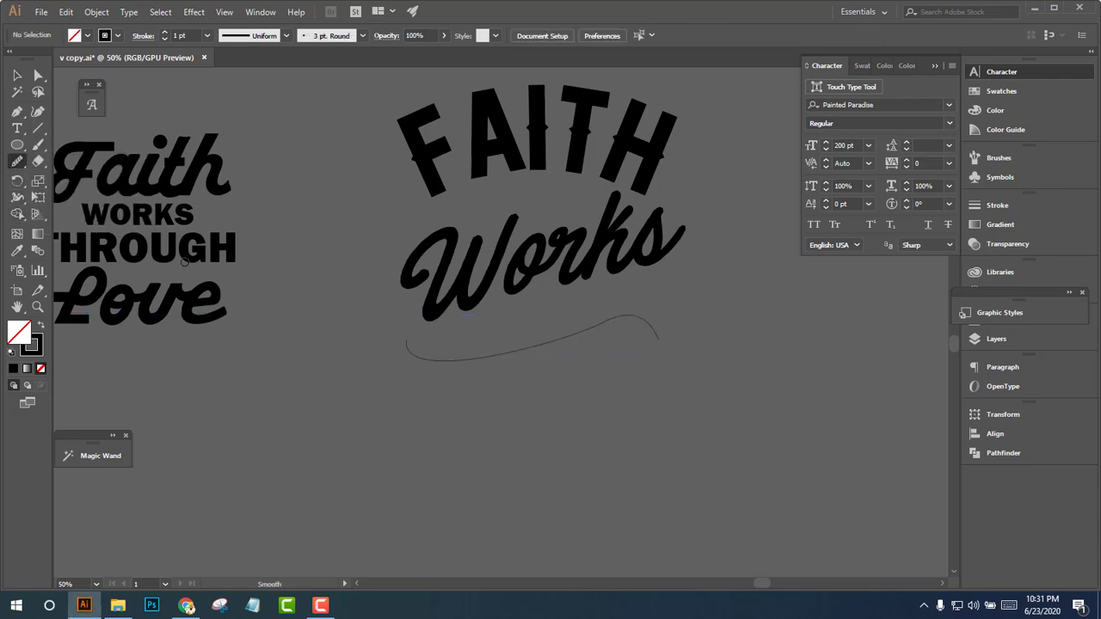
scroll(707, 411, left, 1)
ctrl+click(597, 340)
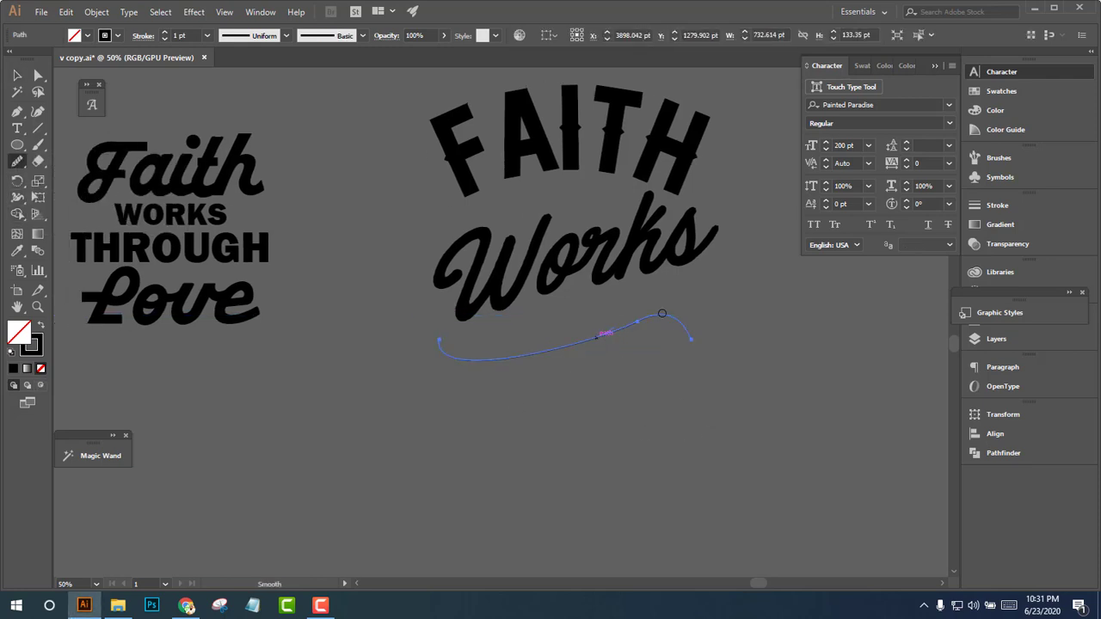
mouse_move(662, 313)
mouse_down()
mouse_move(674, 320)
mouse_move(462, 388)
mouse_up()
drag(607, 333, 471, 373)
Alt-drag a copy of the swoosh straight down below the original
click(16, 75)
click(172, 159)
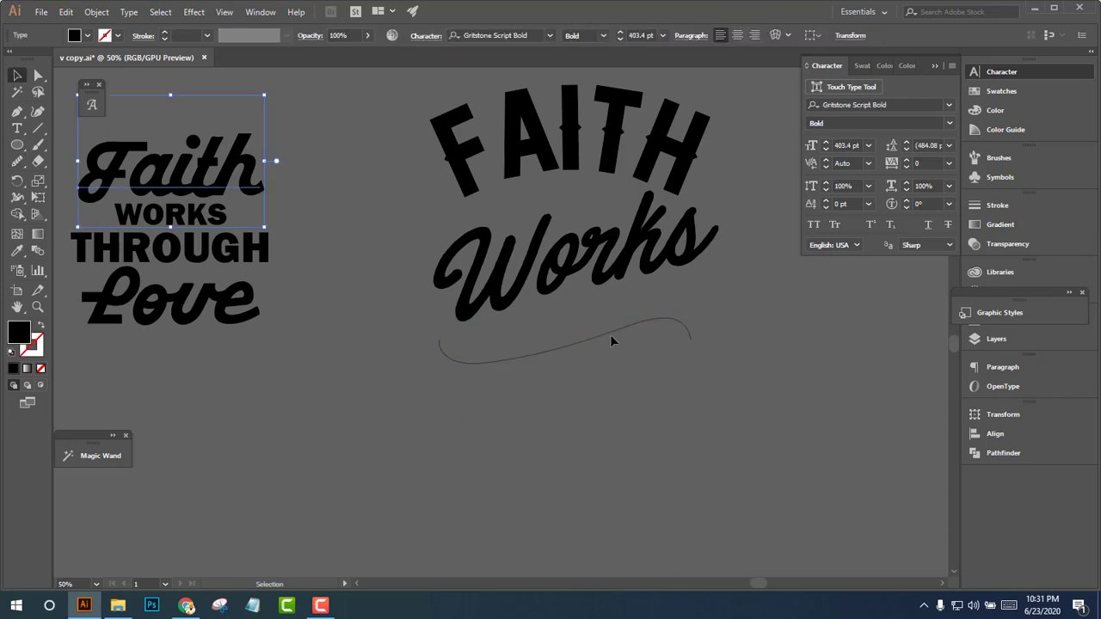
drag(613, 330, 616, 378)
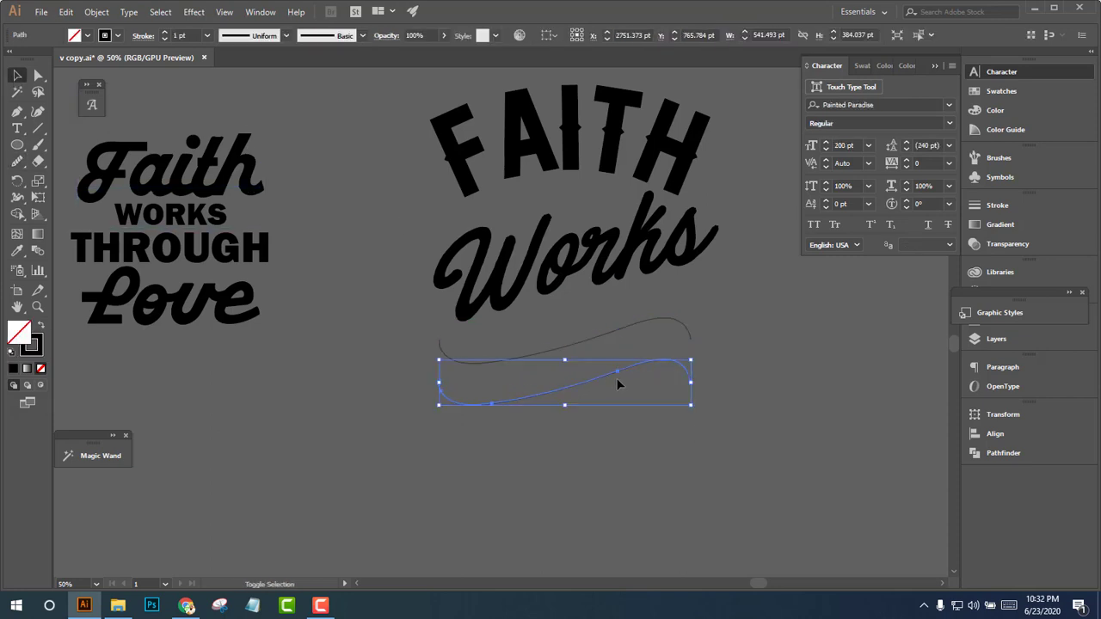
Give both swooshes the oval tapered width profile and a 16 pt stroke weight
shift+click(600, 337)
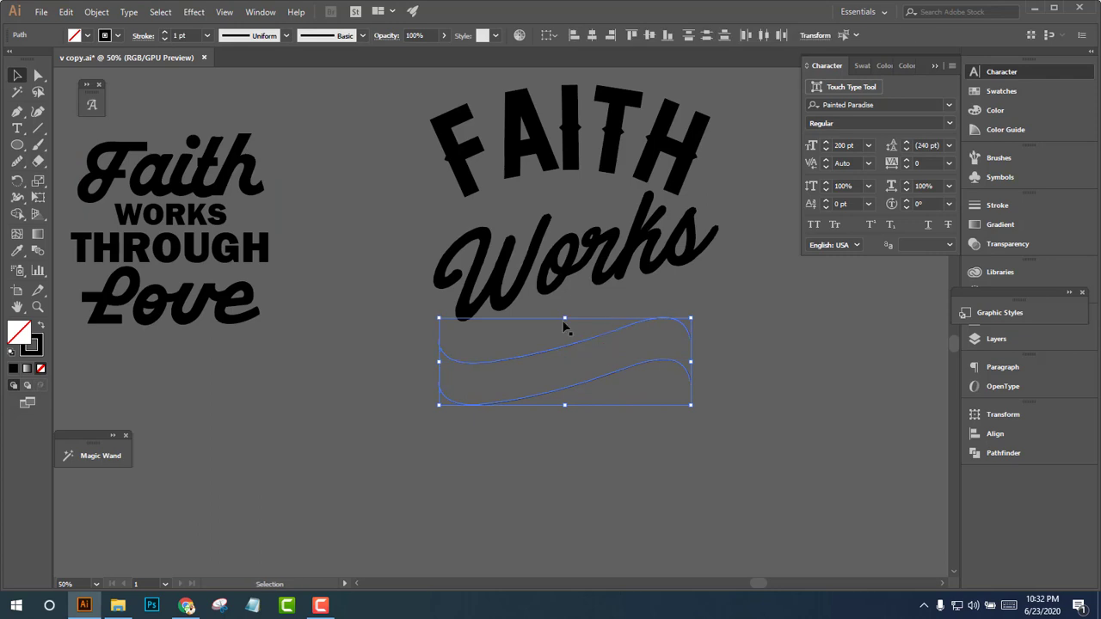
click(287, 39)
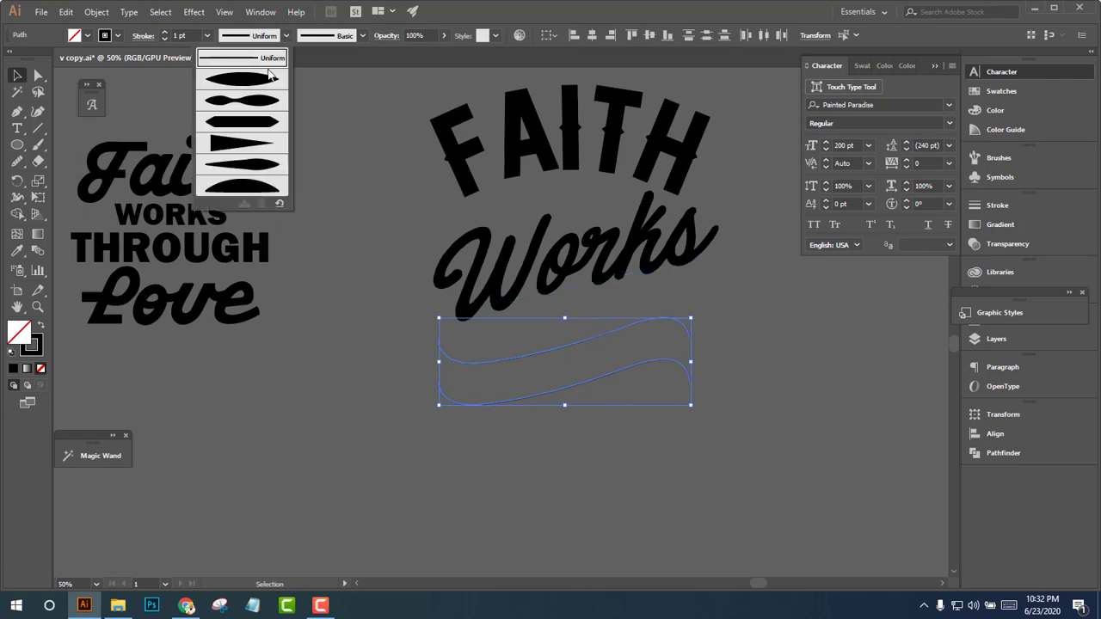
click(260, 84)
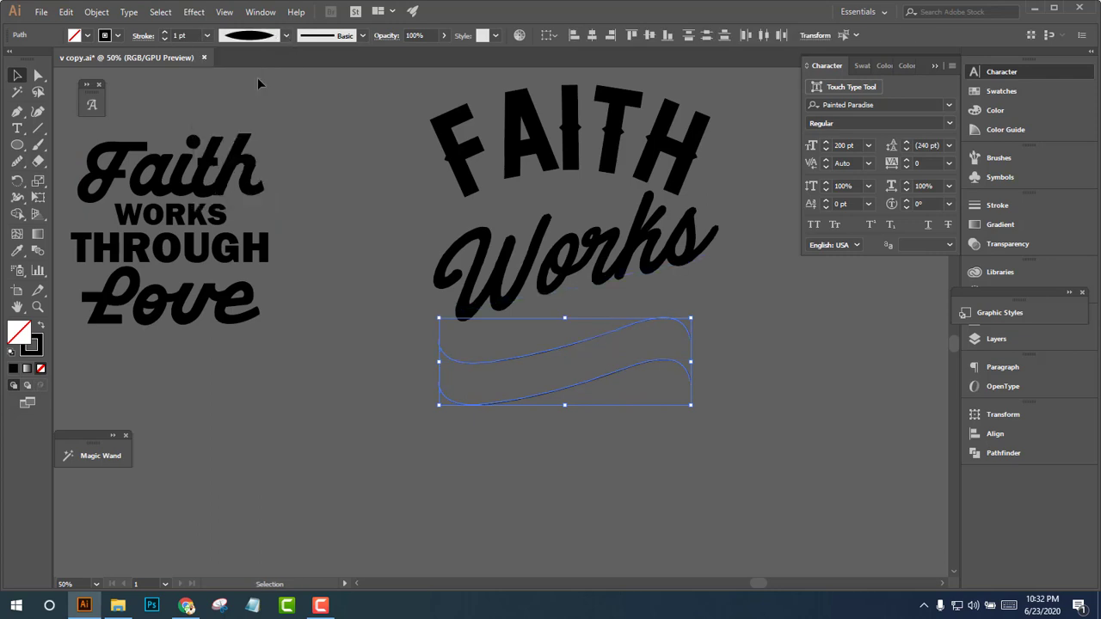
click(166, 32)
click(169, 34)
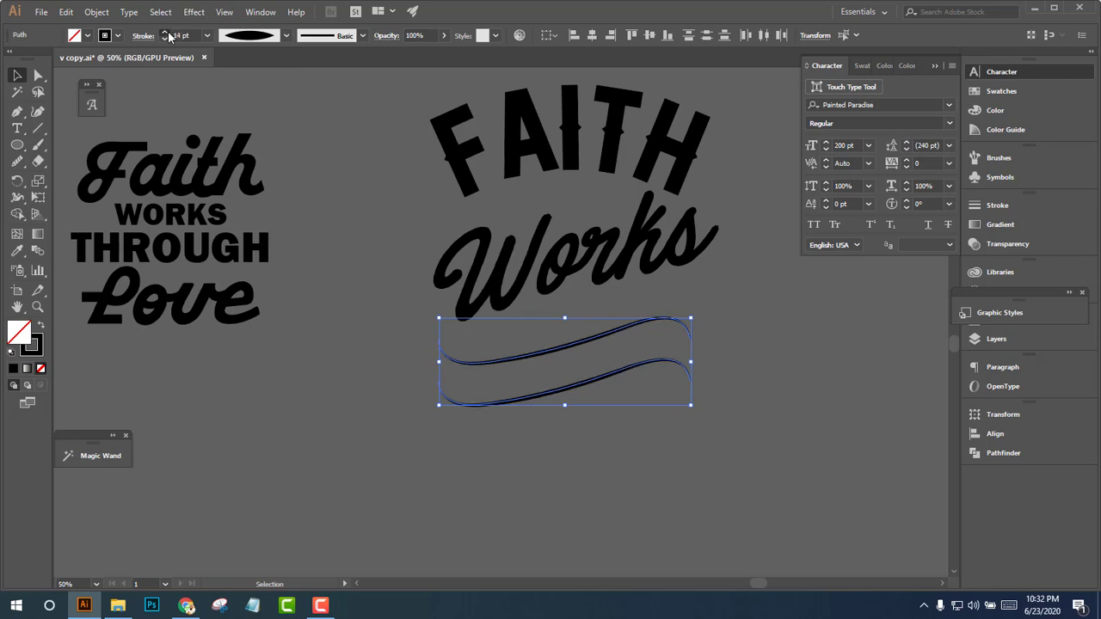
click(166, 35)
click(781, 364)
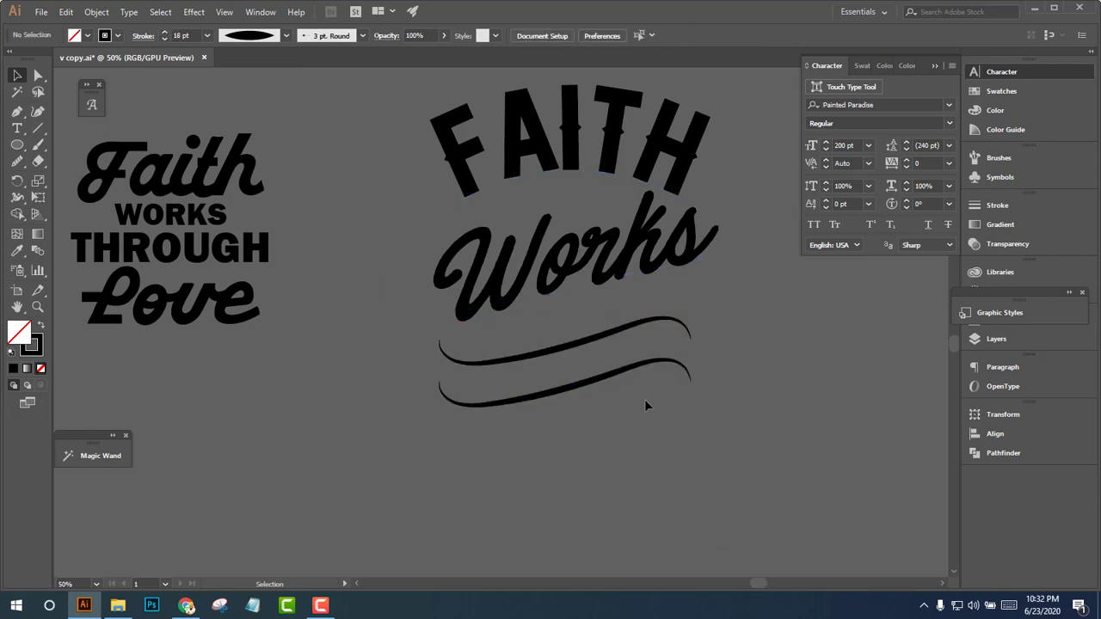
scroll(660, 367, up, 3)
scroll(660, 367, down, 2)
scroll(660, 367, down, 1)
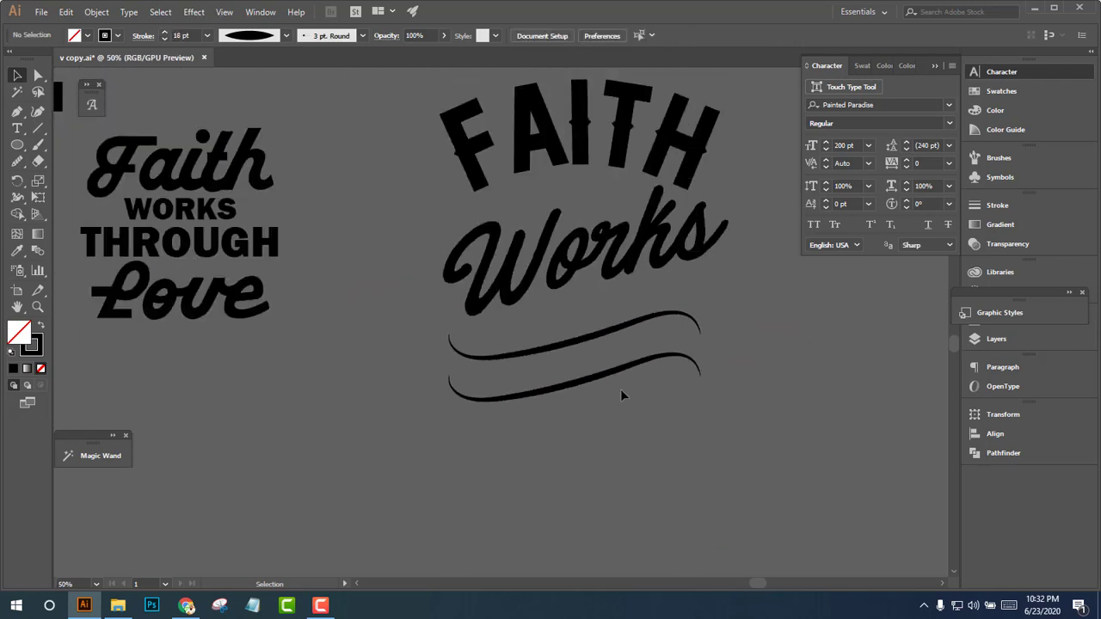
Shrink the two swooshes, move them up under Works, and nudge the whole design left
key(ctrl+a)
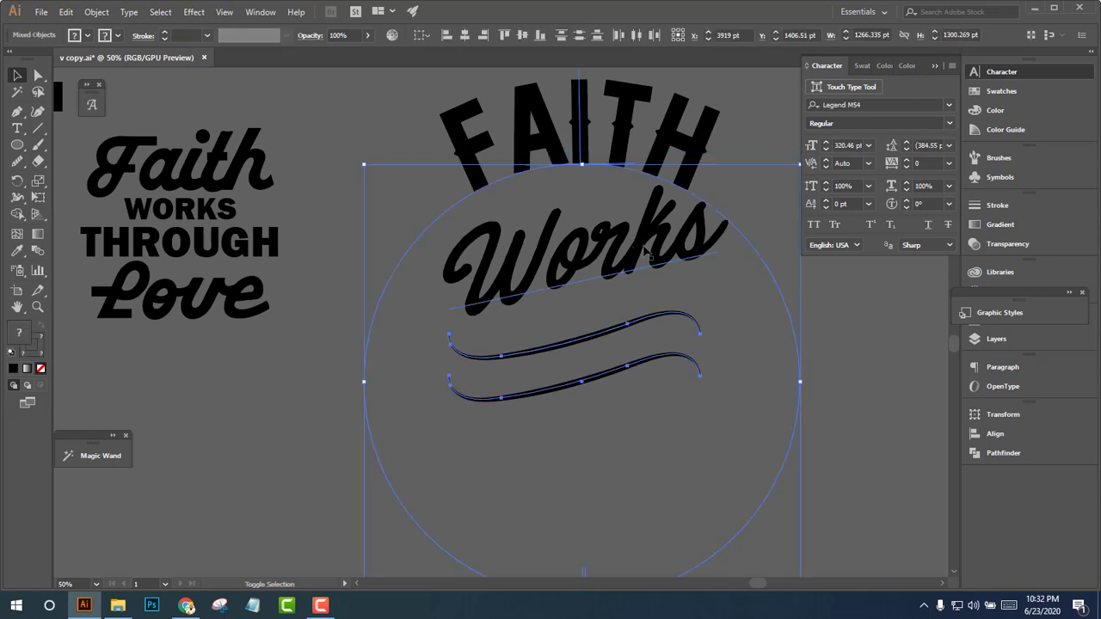
click(671, 362)
mouse_move(702, 401)
mouse_down()
mouse_move(663, 418)
mouse_move(672, 427)
mouse_up()
drag(587, 335, 587, 294)
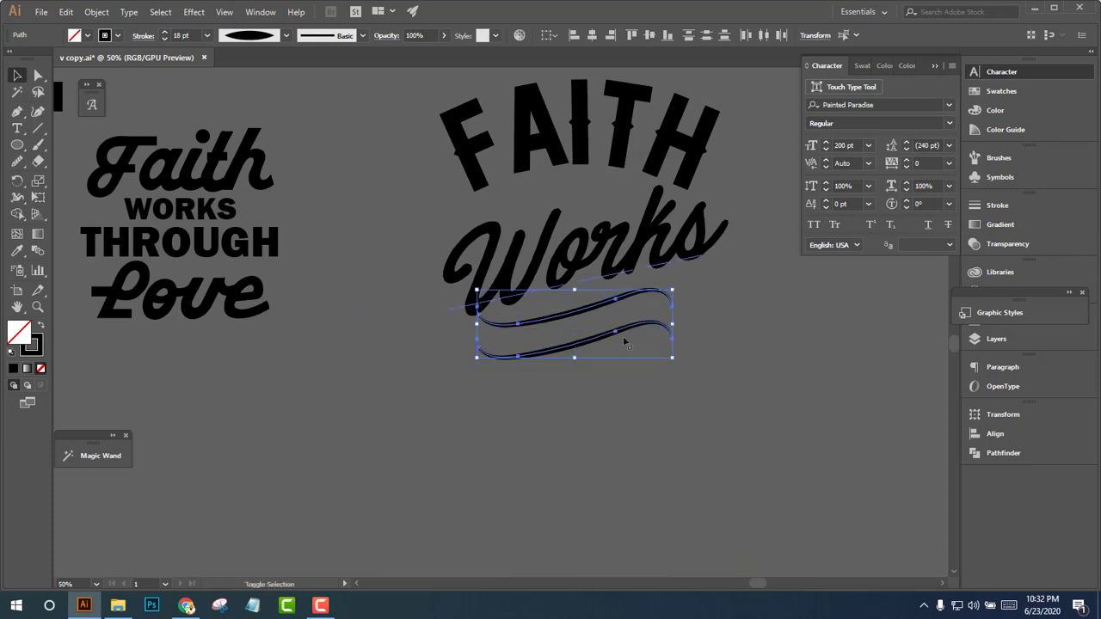
key(ctrl+a)
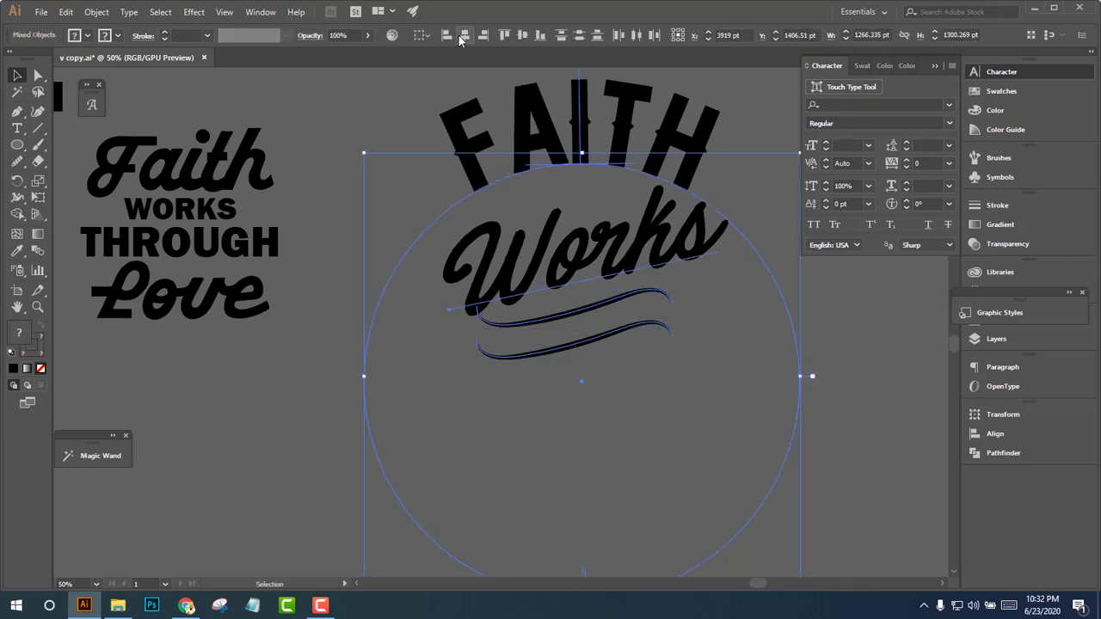
key(Left)
click(669, 445)
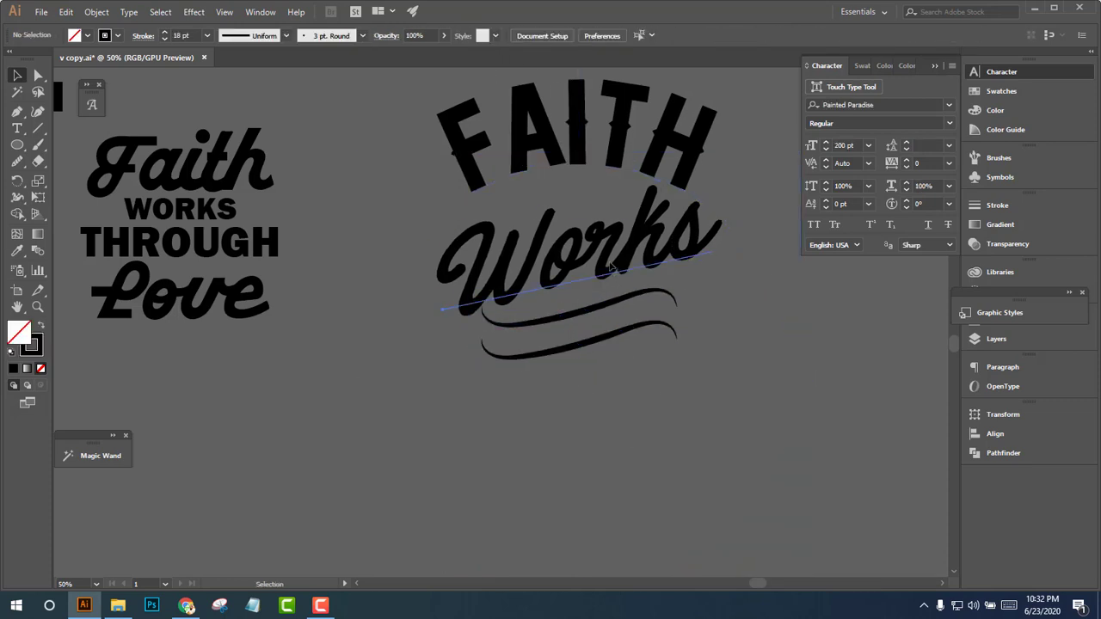
Rotate the Works lettering slightly clockwise from its corner handle
click(610, 268)
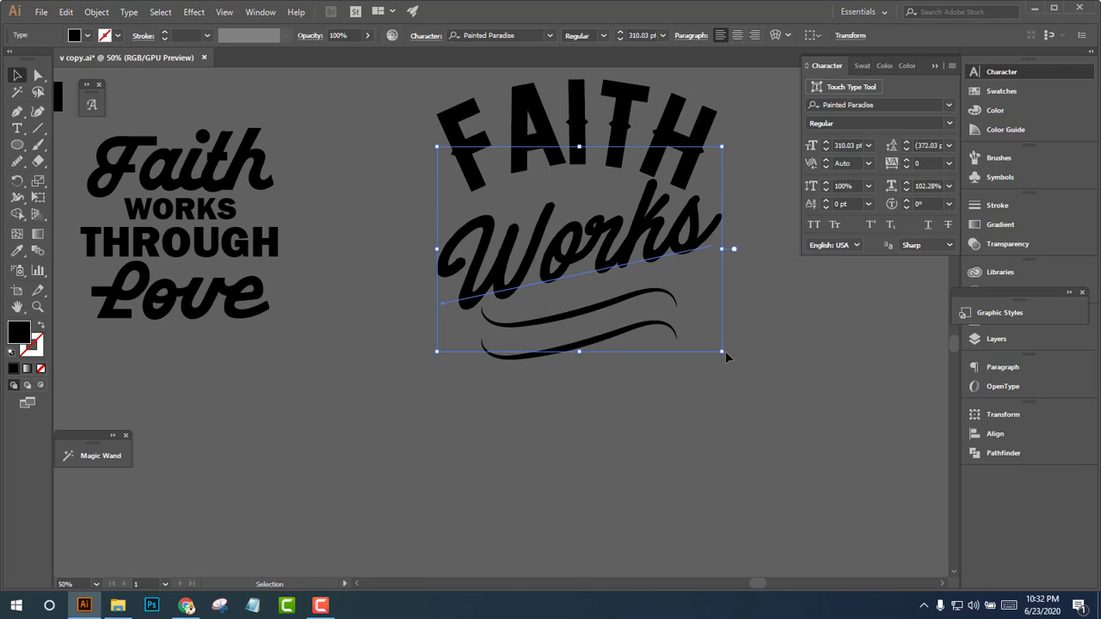
drag(727, 354, 743, 371)
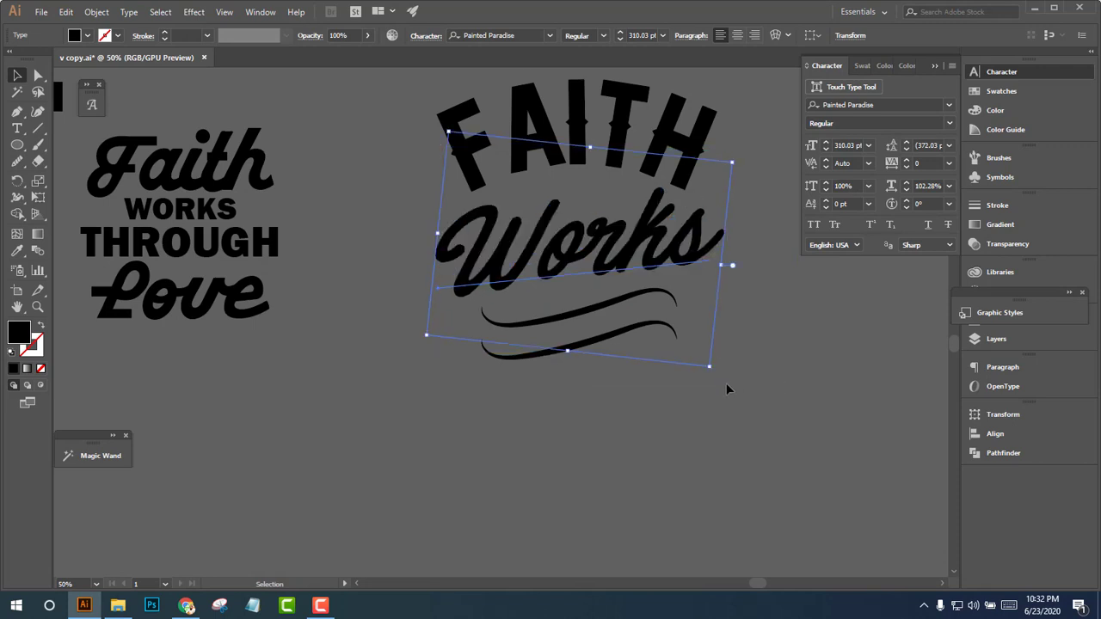
drag(713, 376, 737, 385)
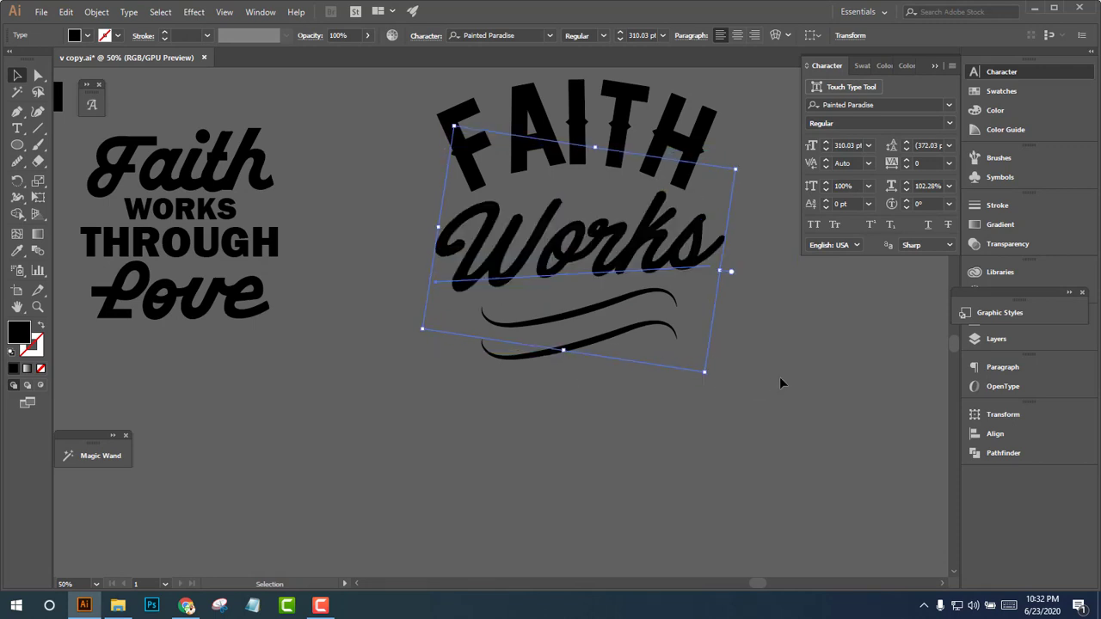
click(797, 365)
drag(638, 397, 570, 375)
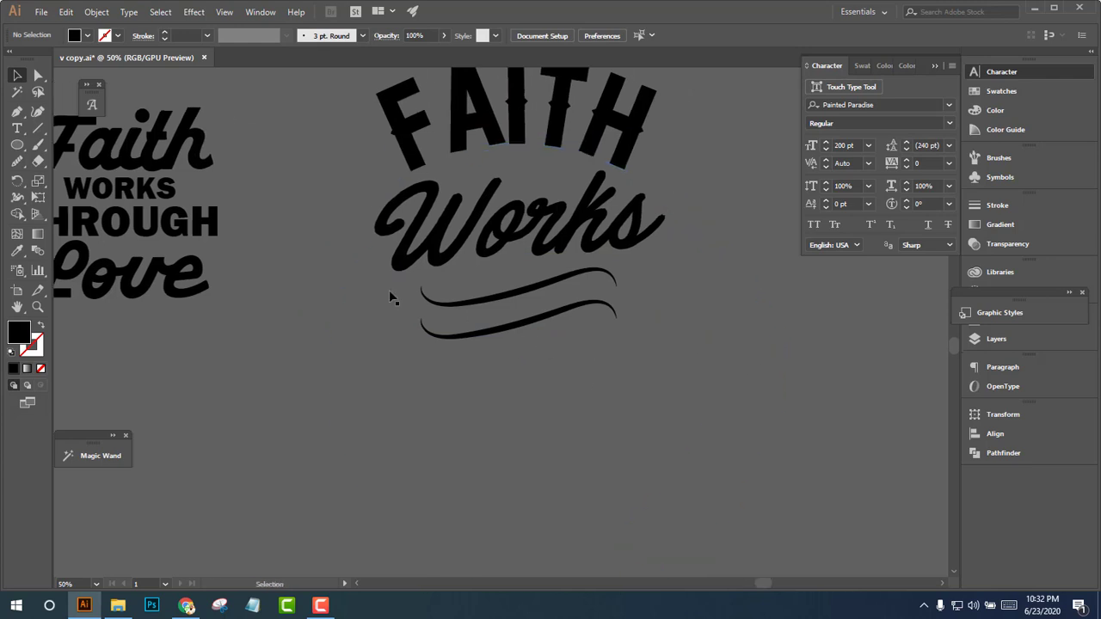
Alt-drag a copy of the lower swoosh slightly above it
click(17, 112)
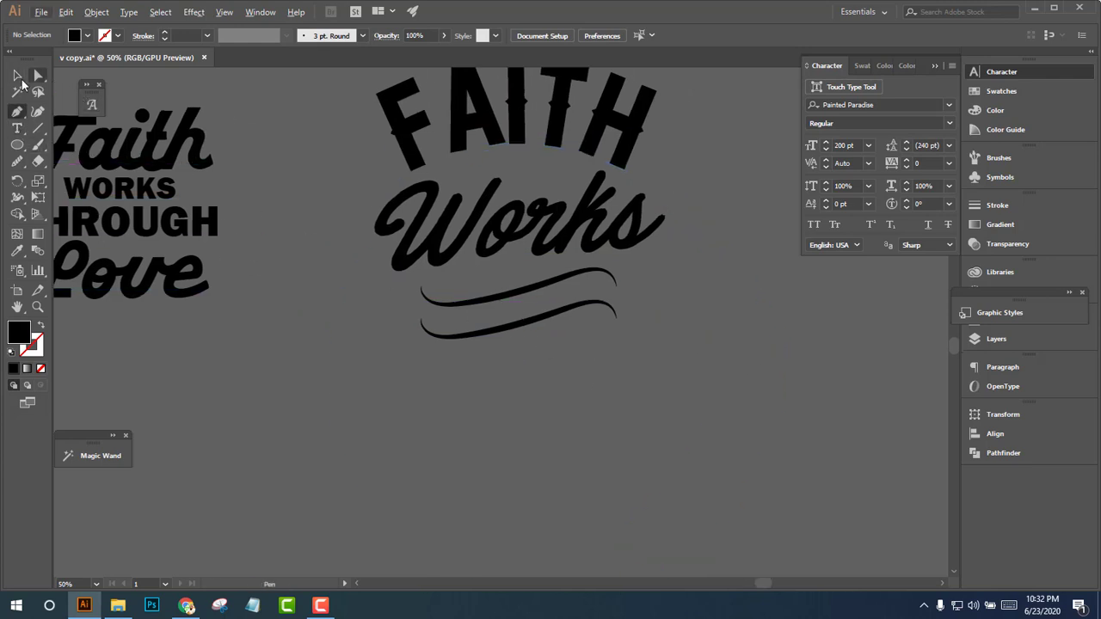
click(17, 76)
scroll(450, 296, up, 1)
drag(527, 340, 528, 328)
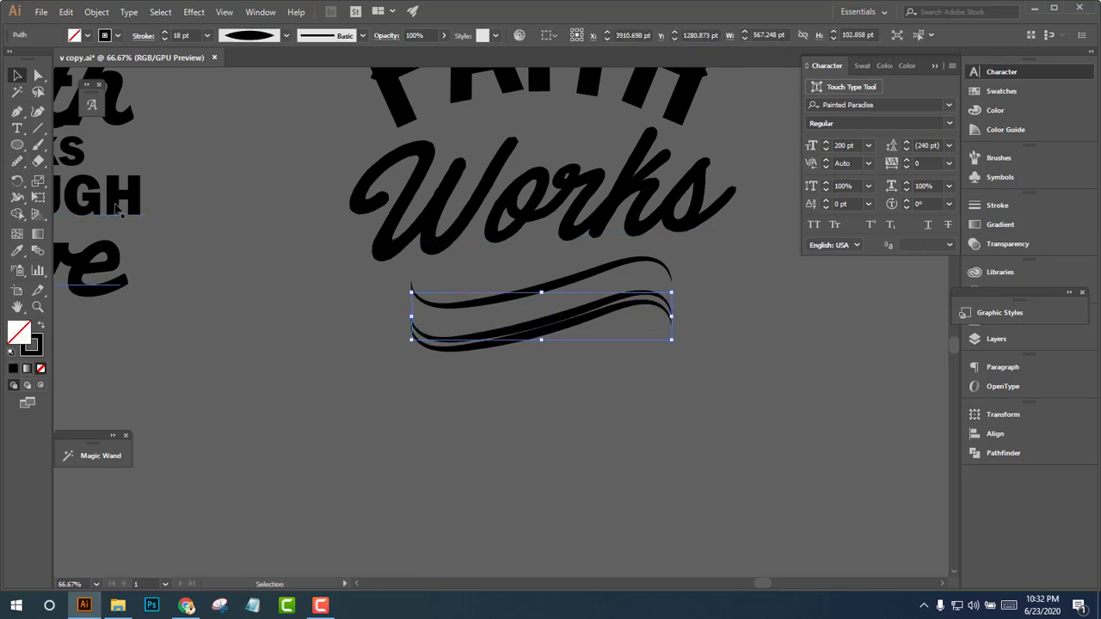
Select the THROUGH line in the left design, then select the copied swoosh
click(121, 213)
drag(117, 213, 279, 253)
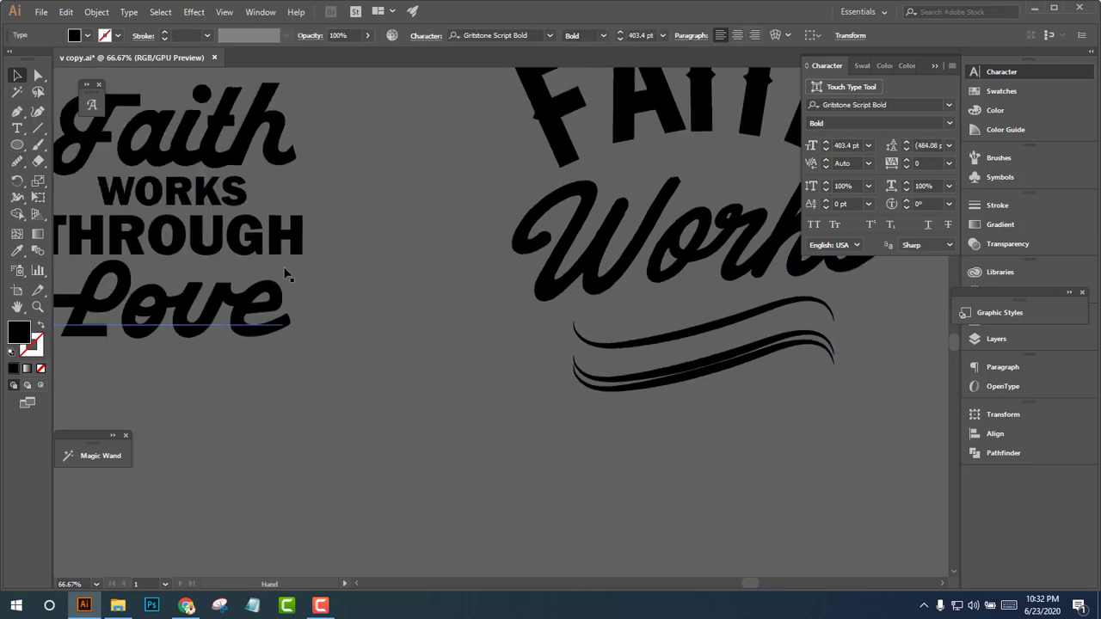
click(301, 245)
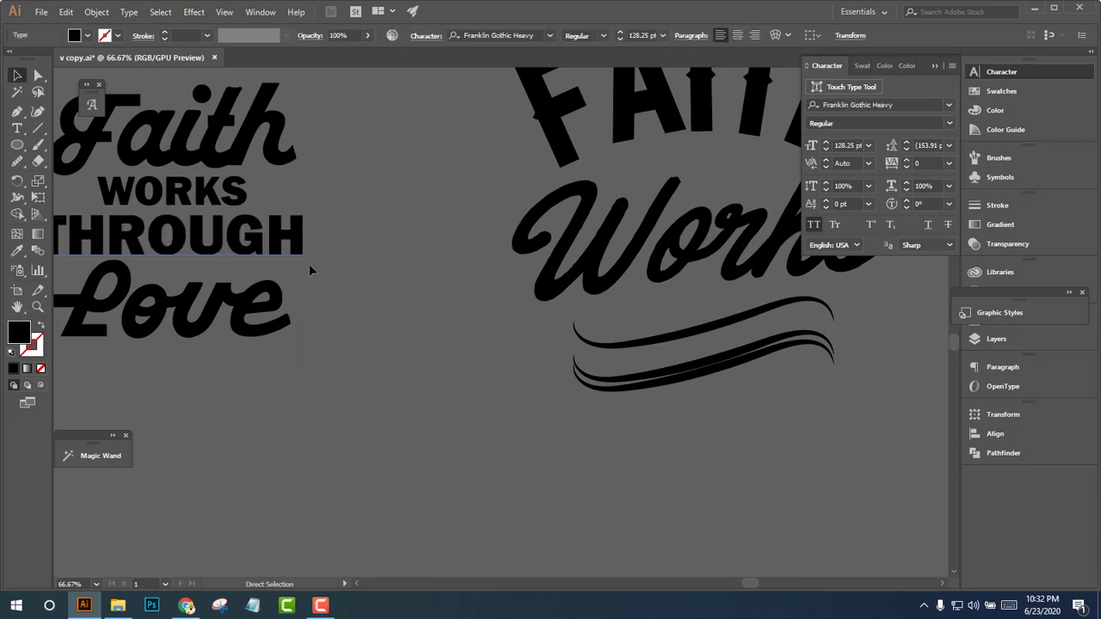
key(v)
scroll(524, 408, right, 3)
scroll(467, 376, up, 3)
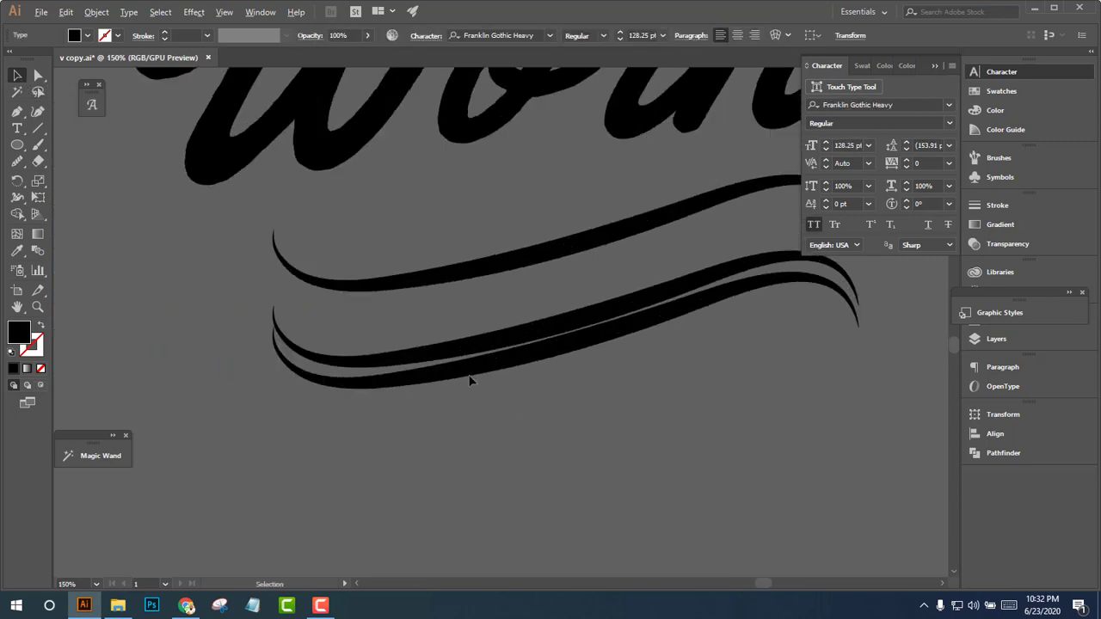
click(418, 353)
drag(16, 127, 86, 151)
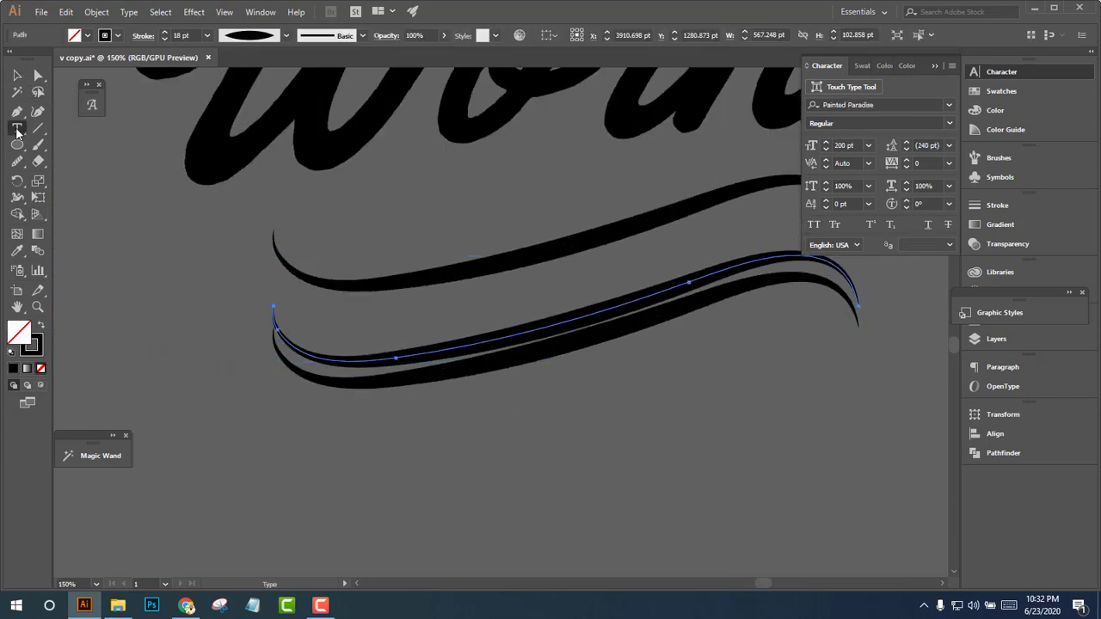
Paste the THROUGH text onto the copied swoosh as type on a path
click(291, 338)
key(Escape)
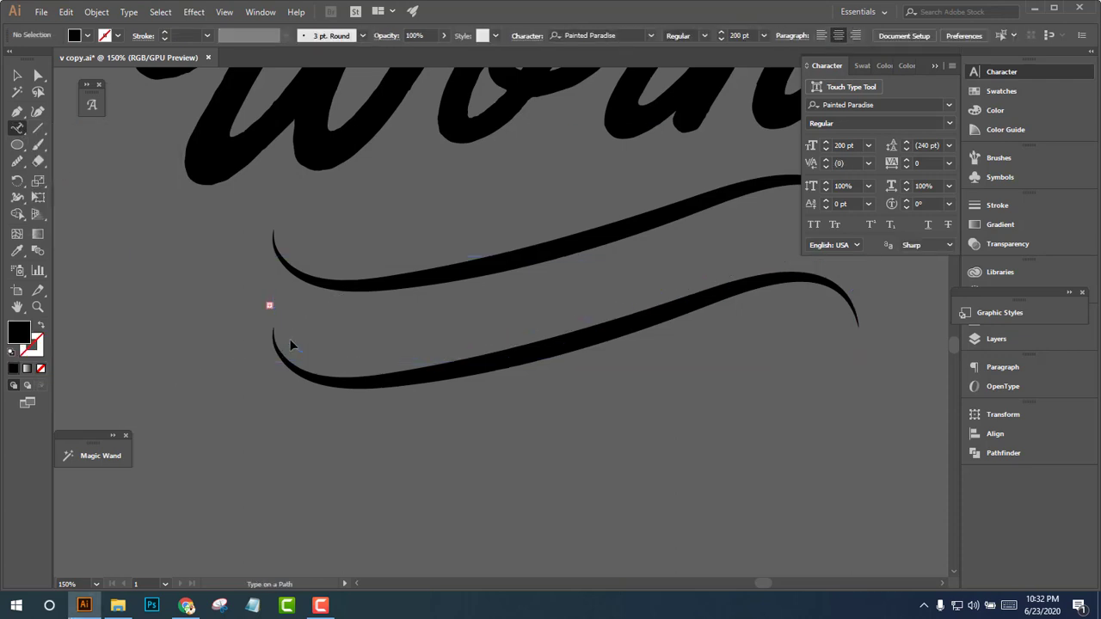
ctrl+click(290, 345)
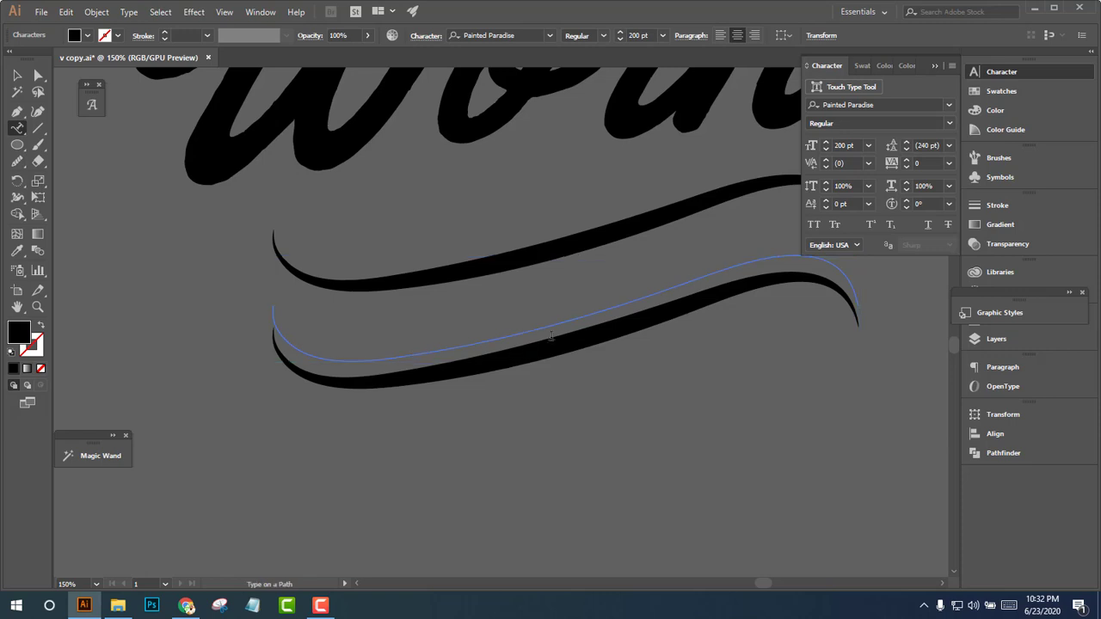
key(ctrl+z)
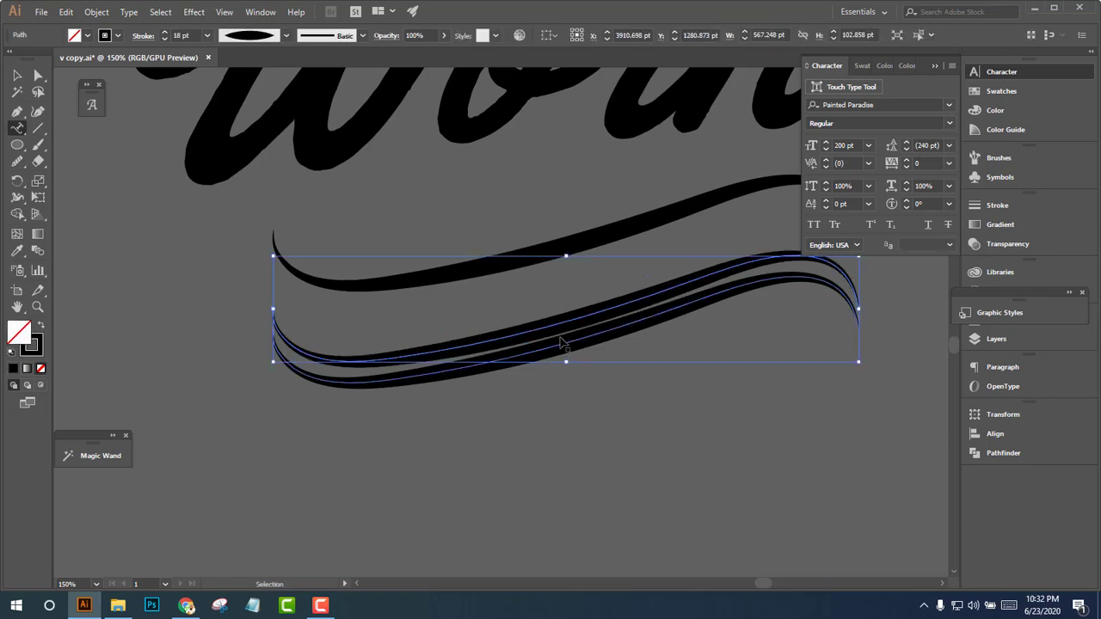
click(571, 316)
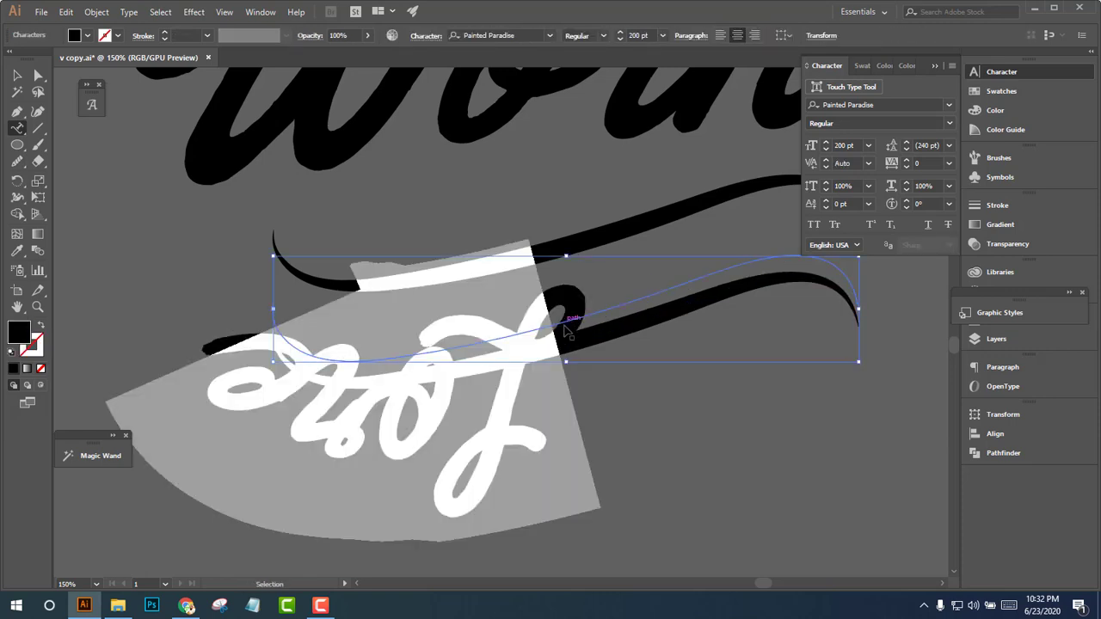
key(ctrl+v)
Flip the path text so THROUGH reads upright above the curve
ctrl+click(230, 299)
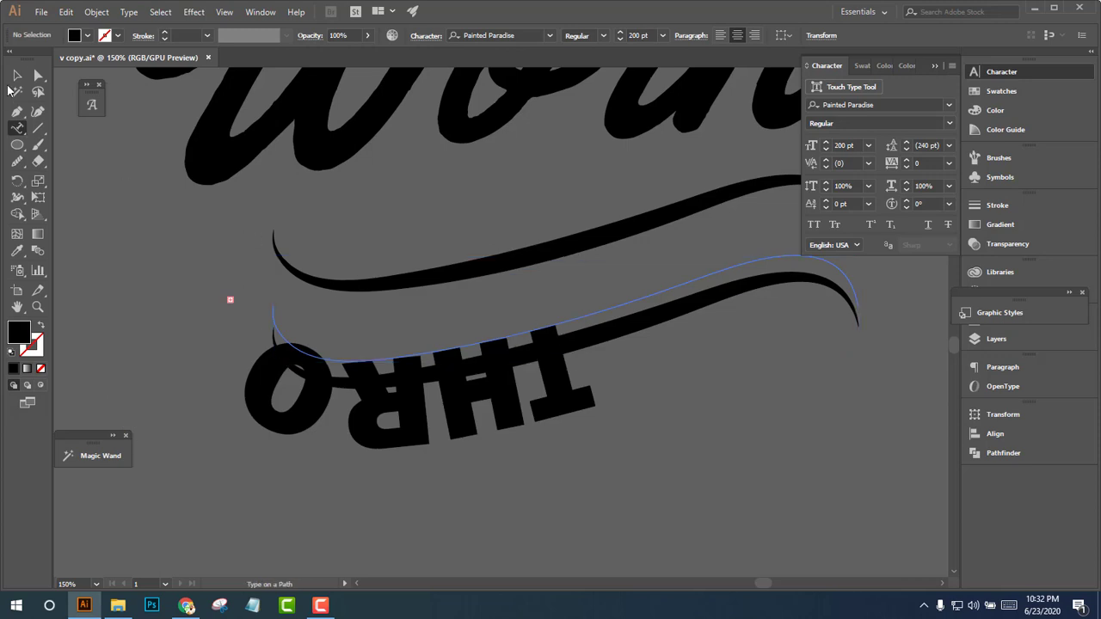
click(16, 76)
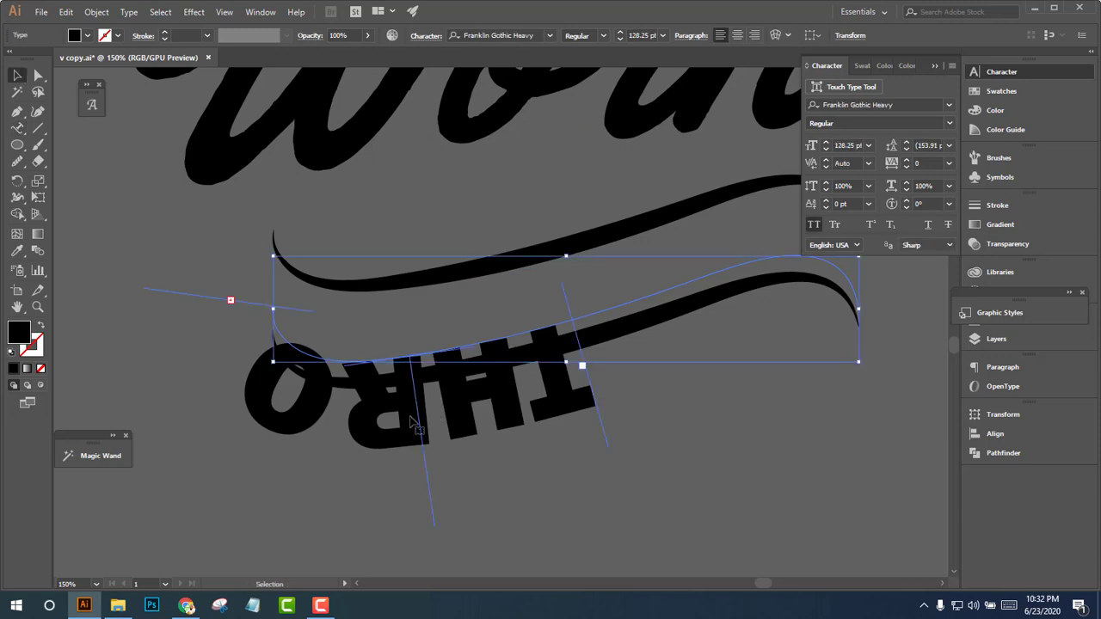
drag(419, 432, 413, 353)
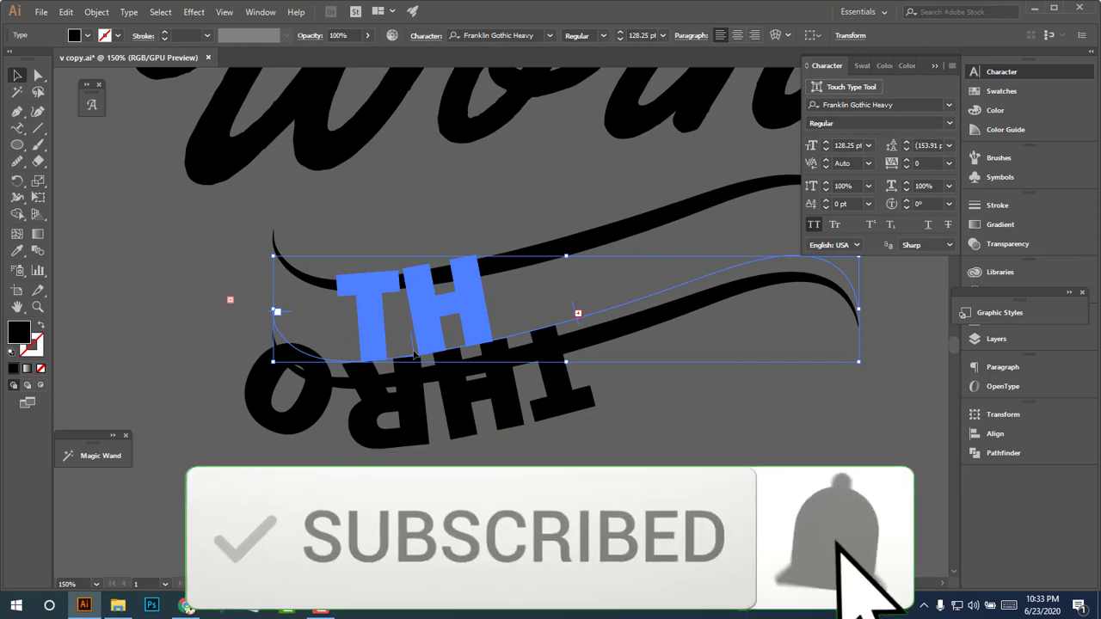
drag(414, 352, 414, 354)
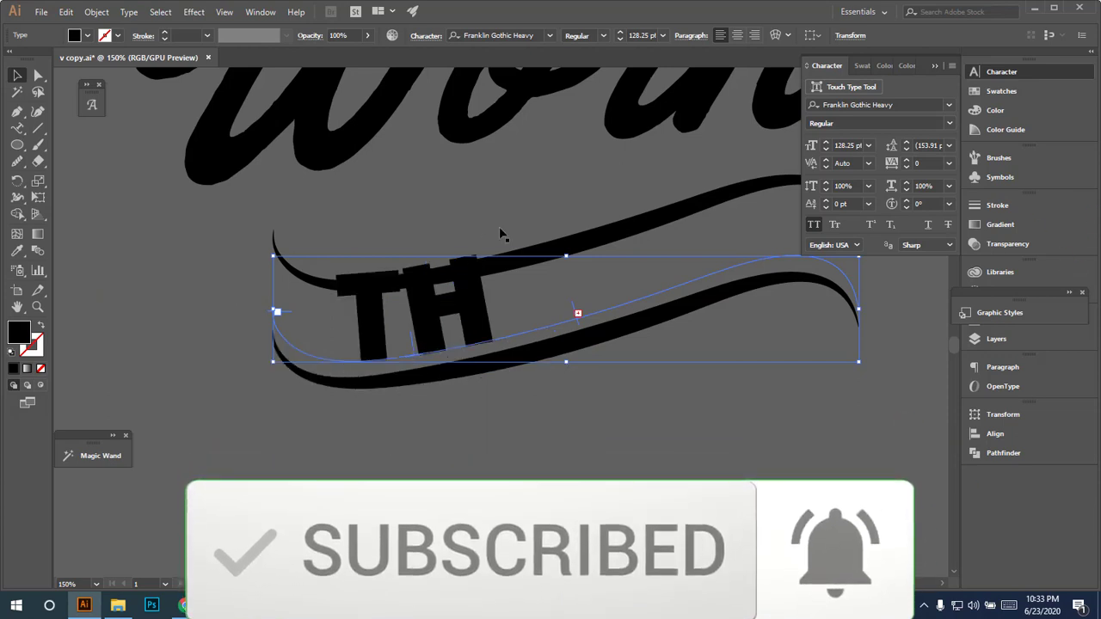
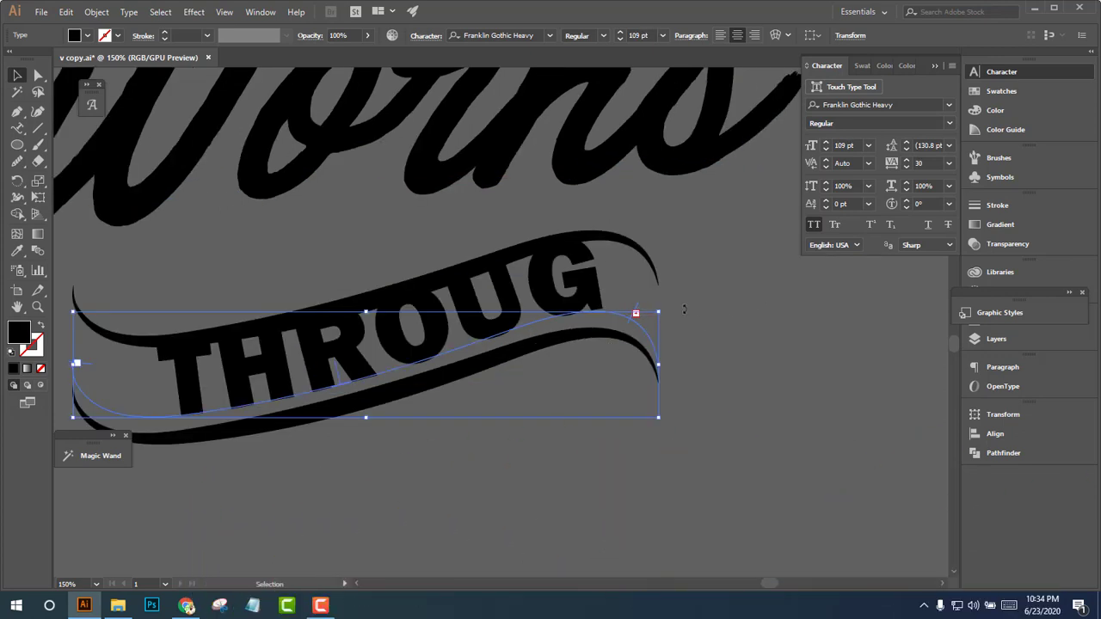
Resize the THROUGH path text to 82 pt, via 77 pt, and widen its tracking to 171
click(826, 150)
click(825, 149)
click(826, 149)
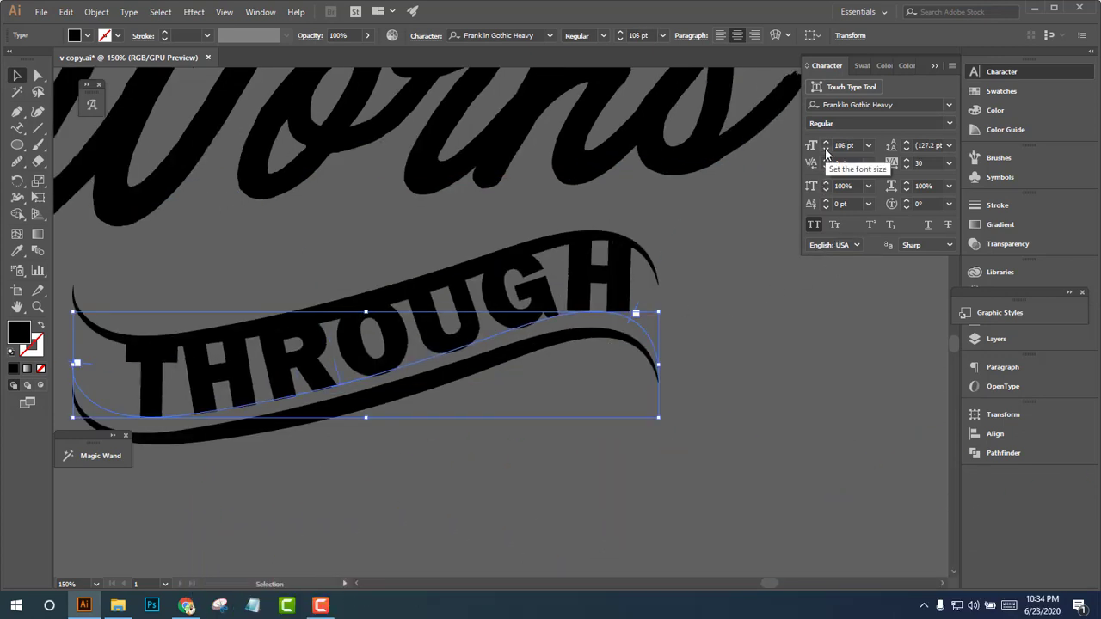
click(826, 142)
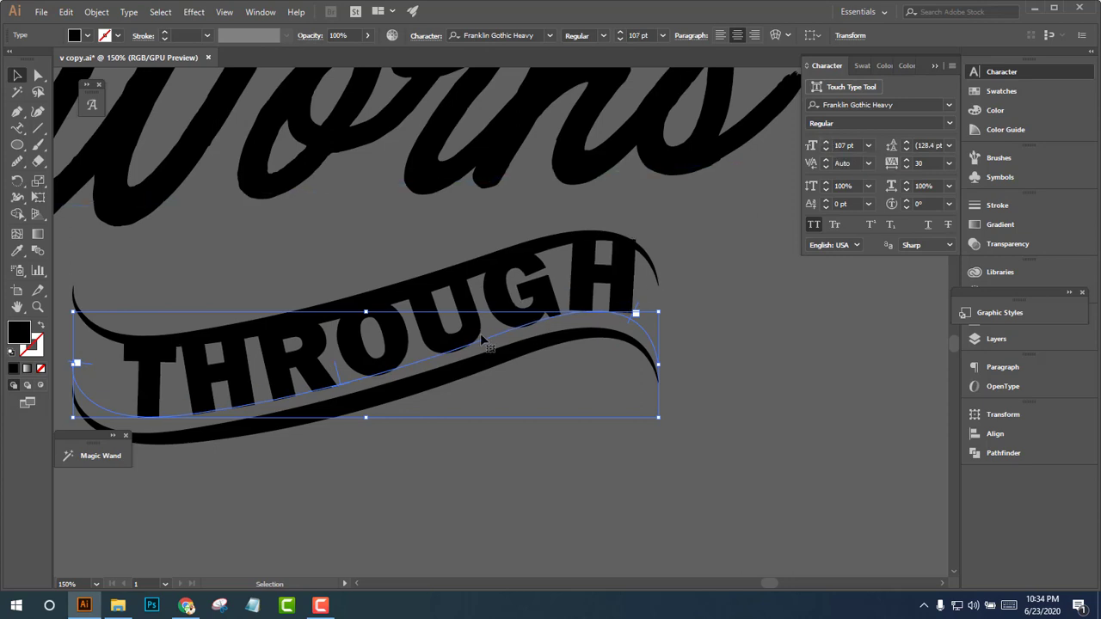
click(826, 150)
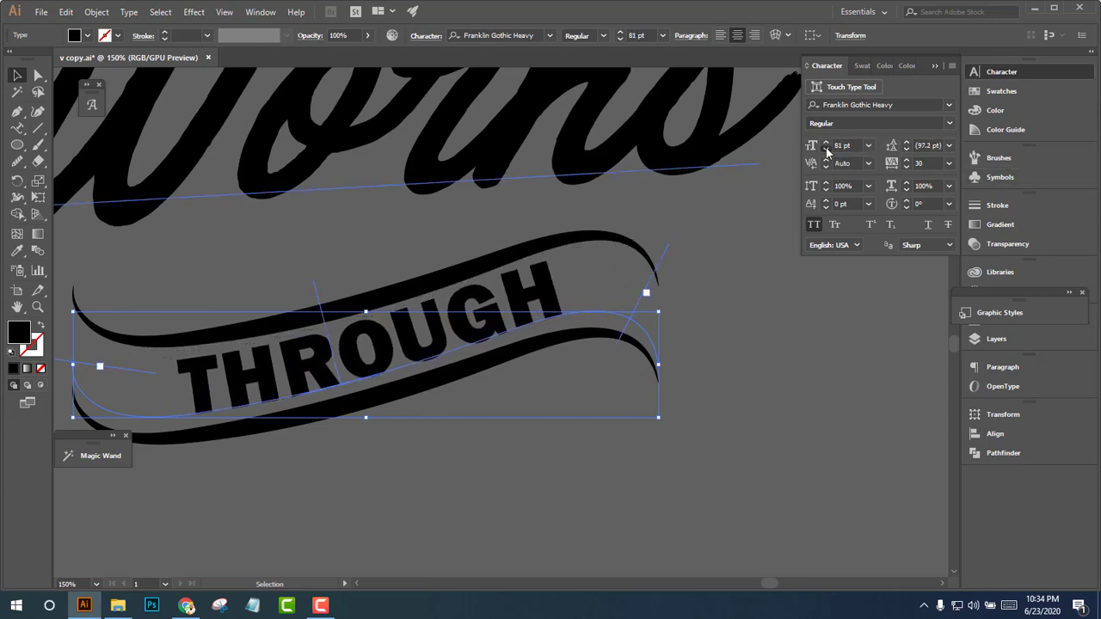
click(826, 150)
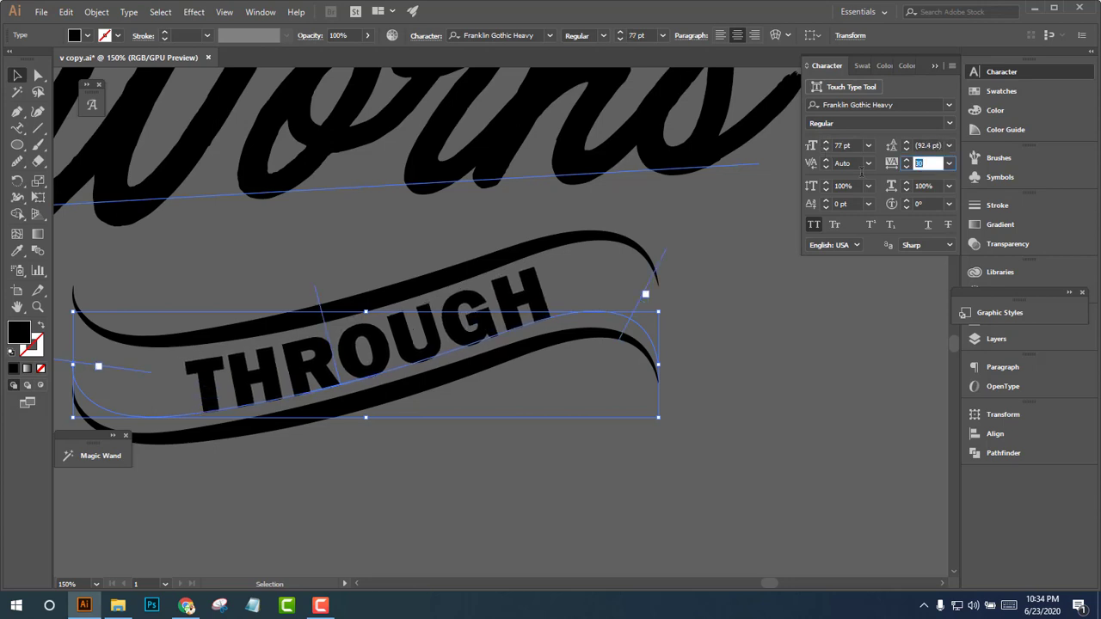
text(100)
key(Return)
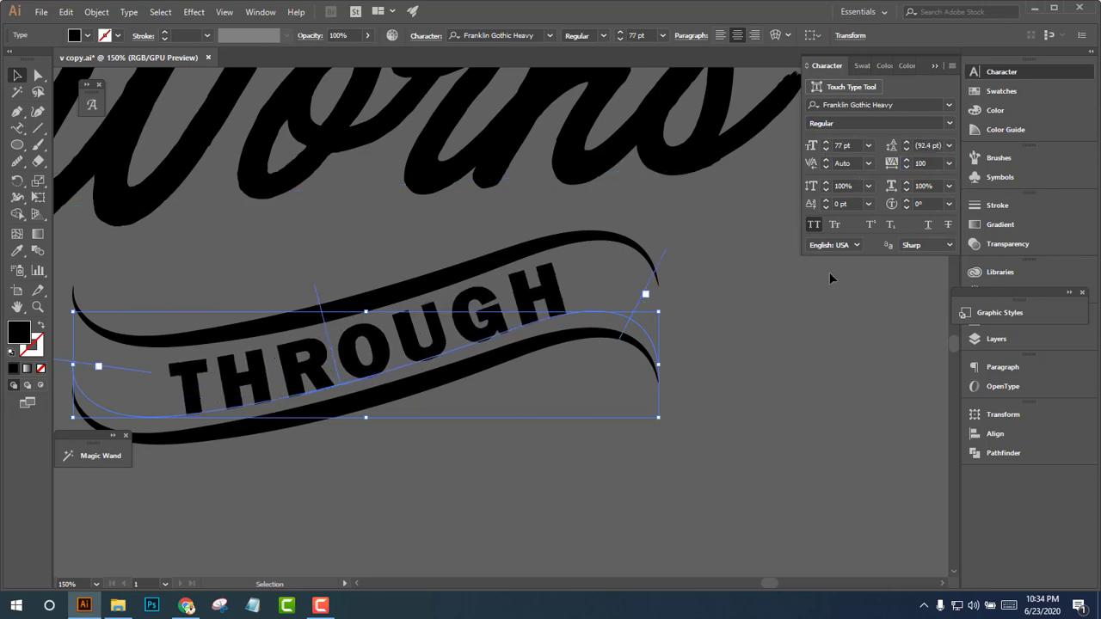
click(907, 160)
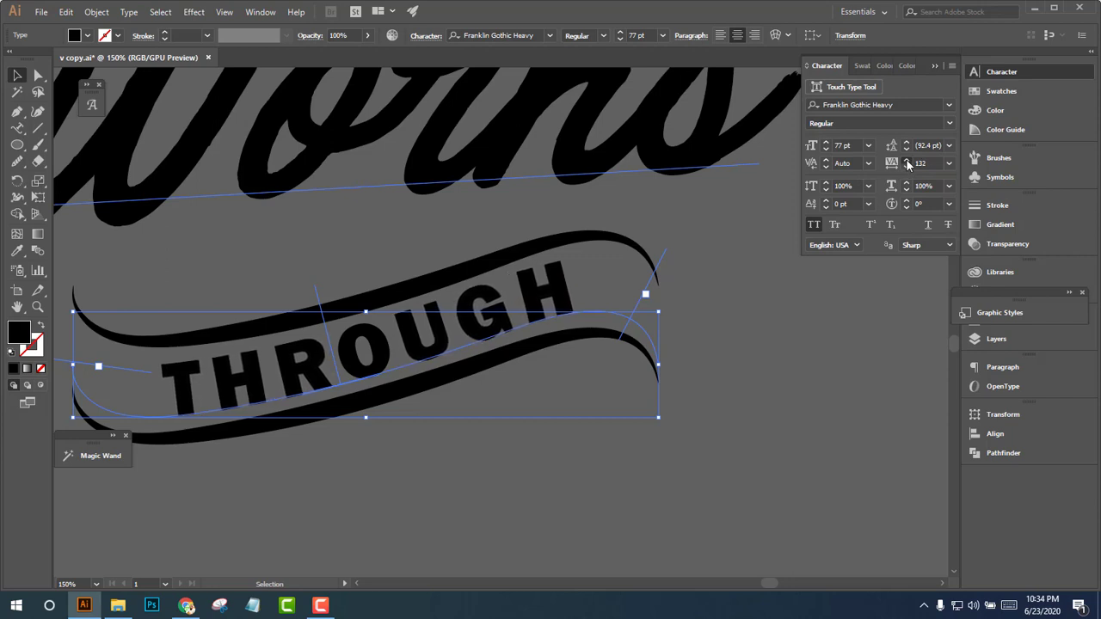
click(906, 160)
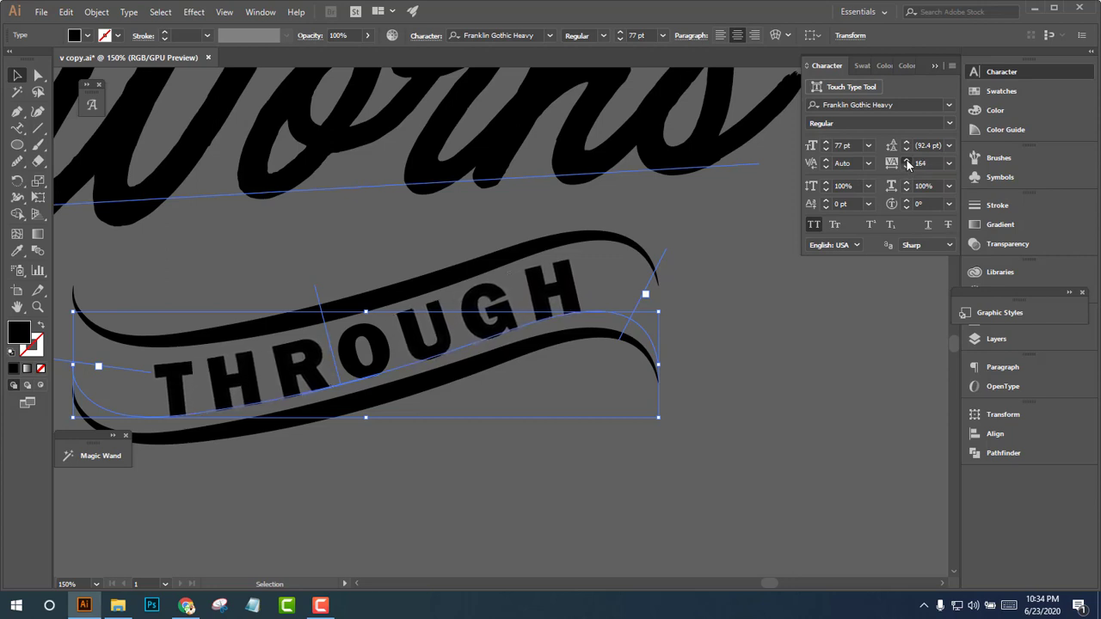
click(825, 143)
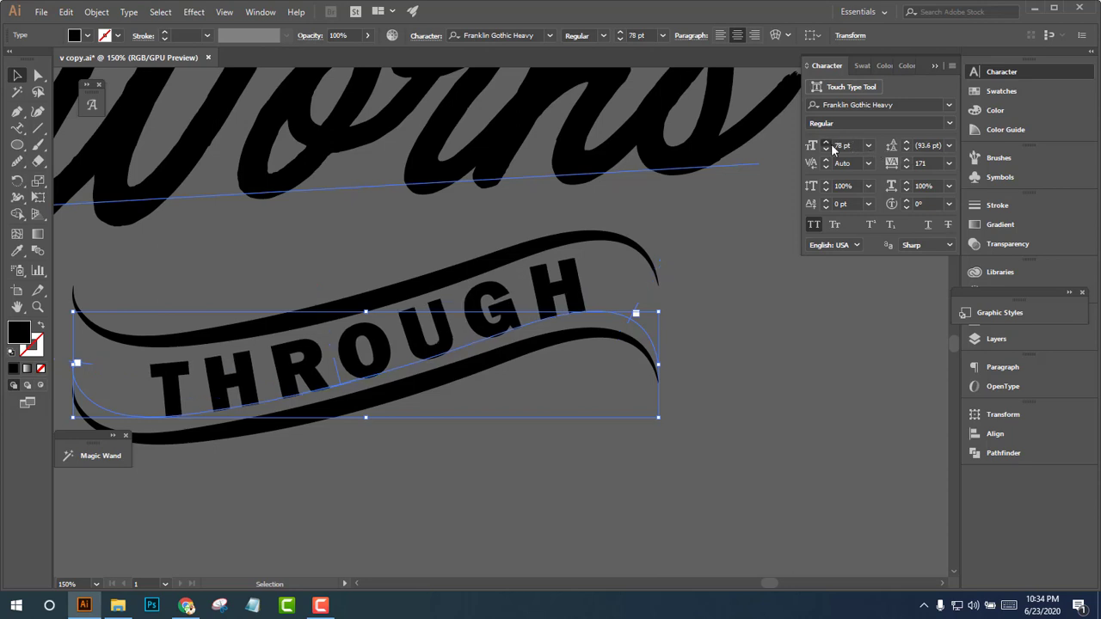
click(826, 142)
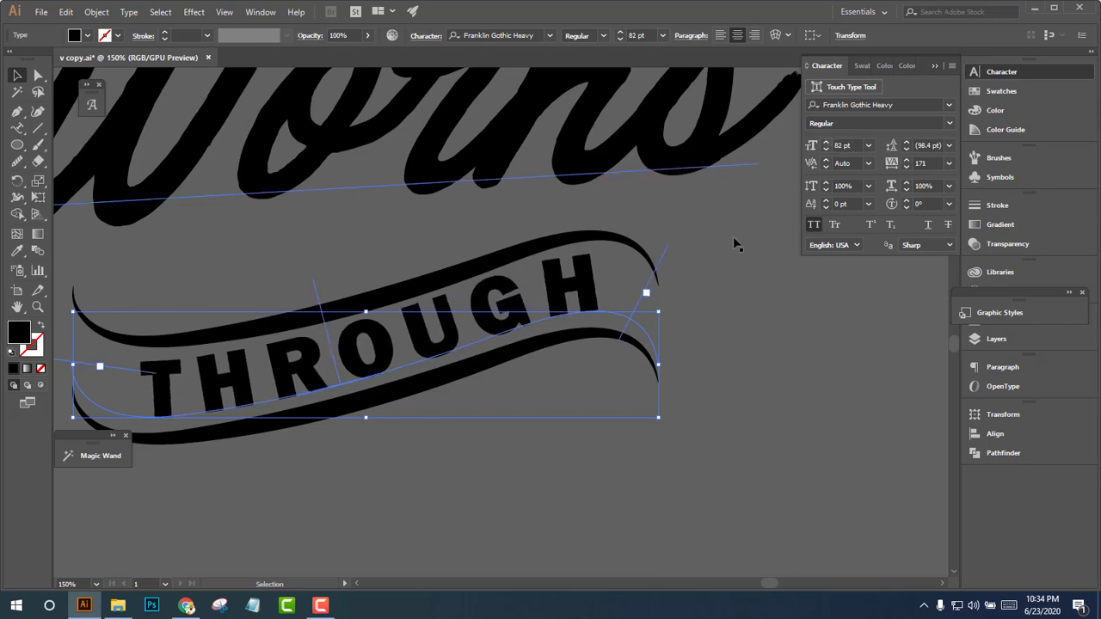
click(590, 344)
Alt-drag a copy of the script Love from the left artwork to below THROUGH
scroll(585, 349, down, 3)
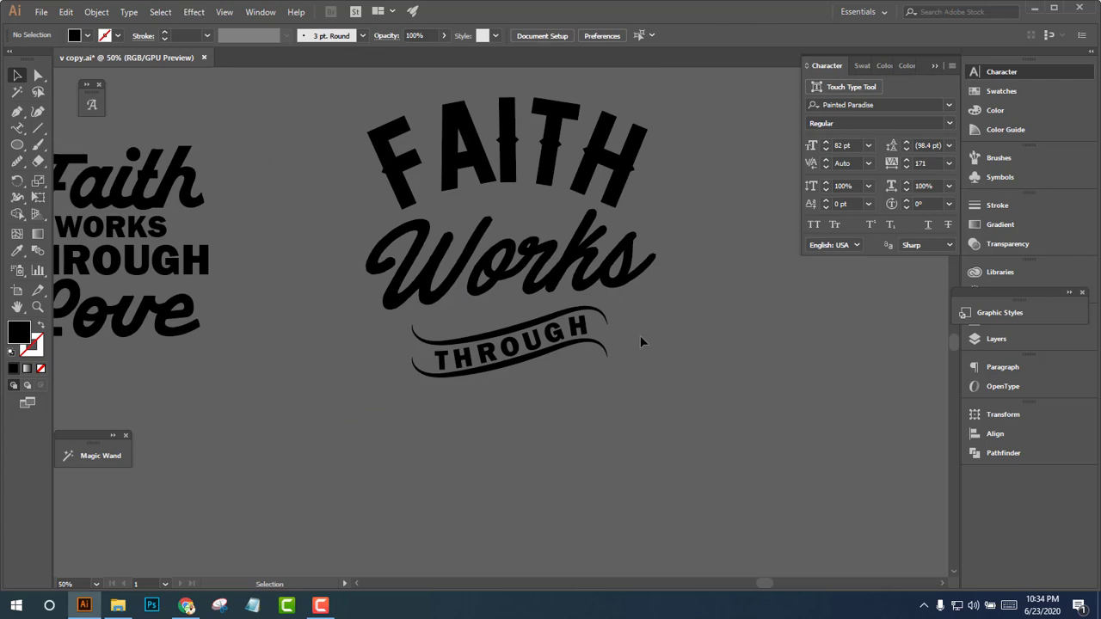
scroll(503, 384, down, 1)
scroll(503, 384, up, 1)
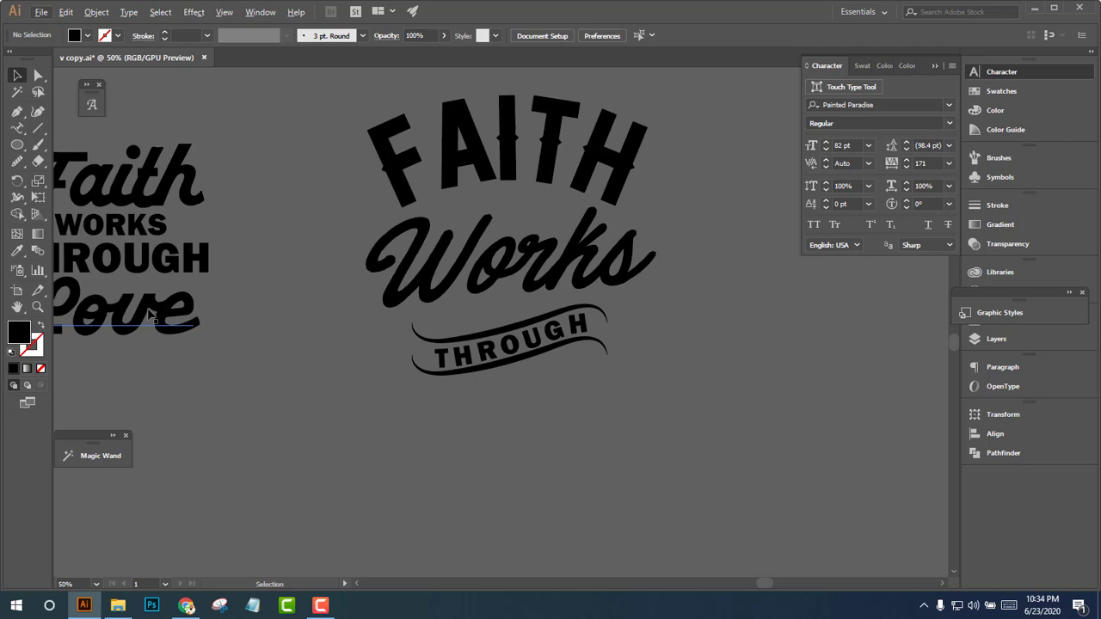
mouse_move(151, 317)
mouse_down()
mouse_move(575, 433)
mouse_move(522, 372)
mouse_up()
click(681, 447)
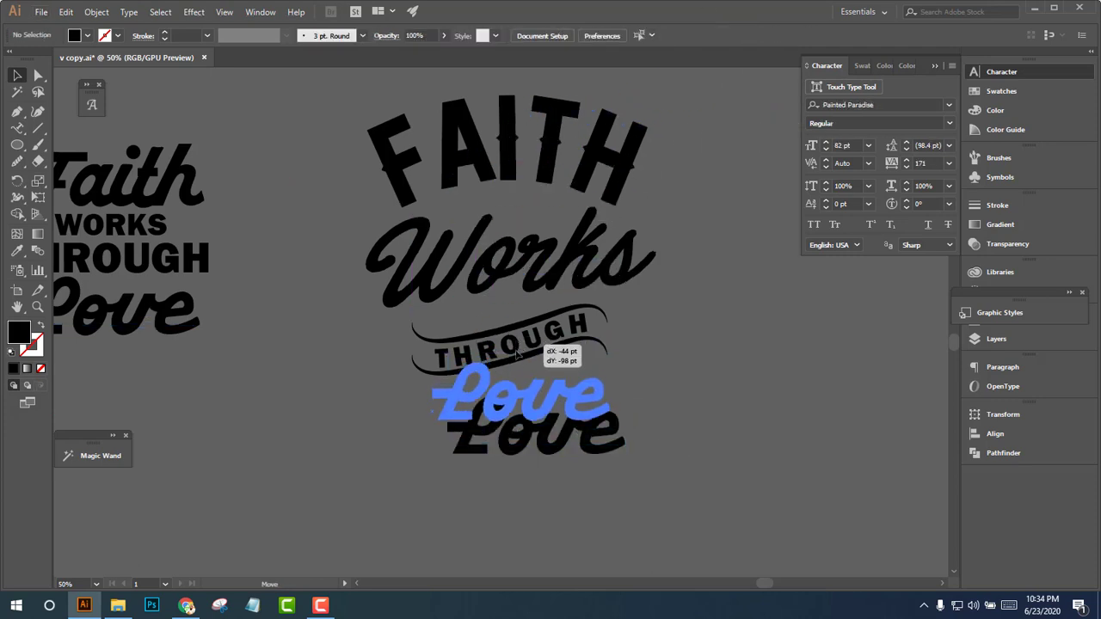
click(750, 385)
Scale Works down and move it up just beneath FAITH
scroll(570, 308, up, 2)
click(560, 245)
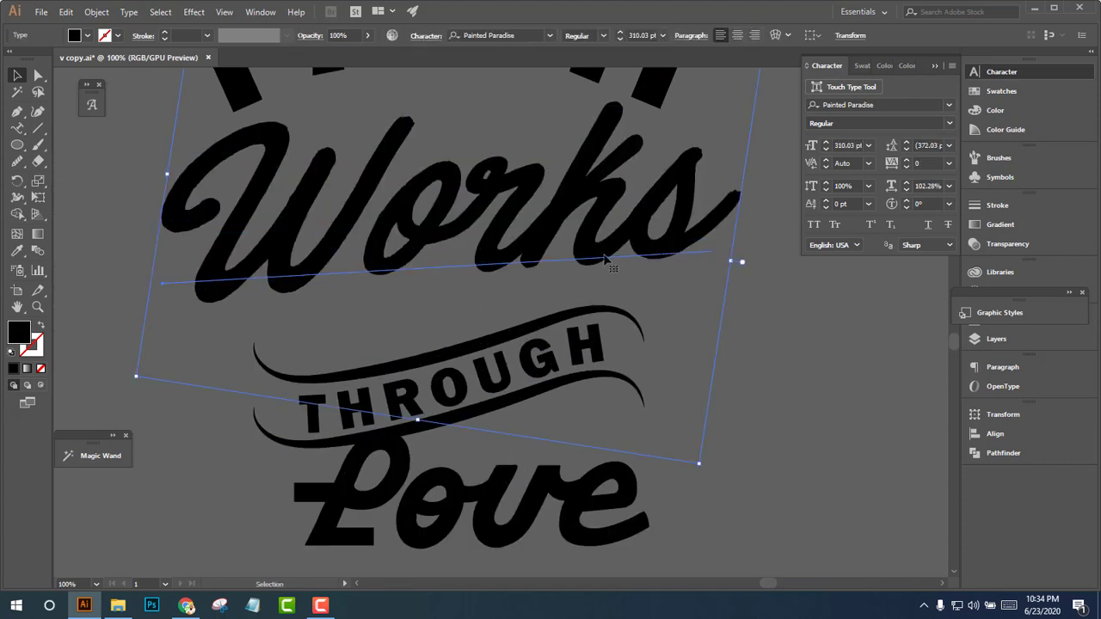
scroll(648, 250, down, 2)
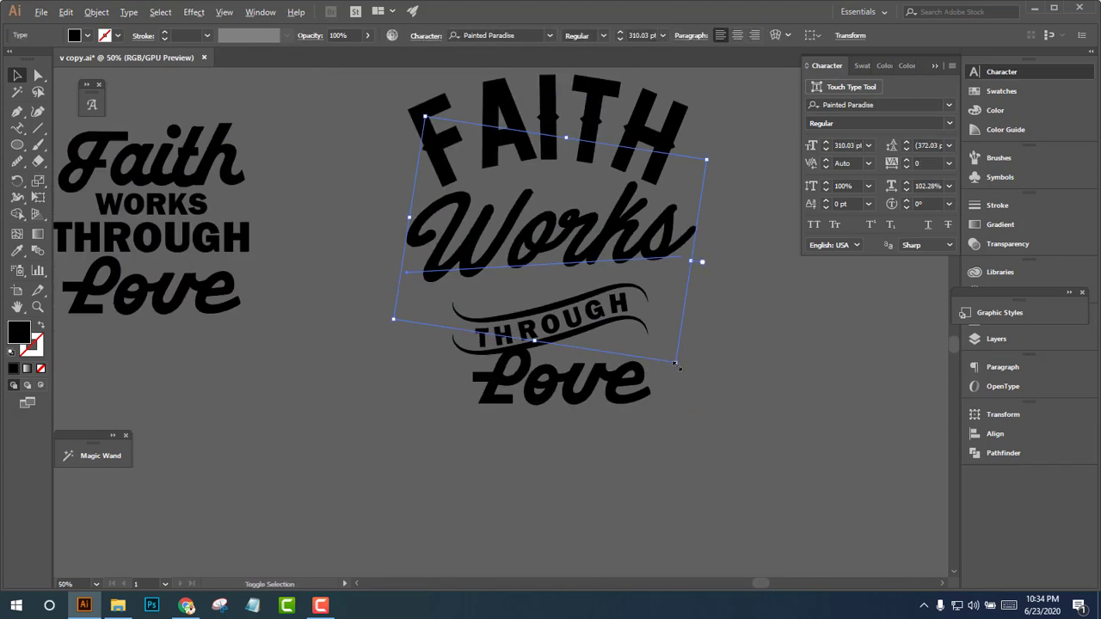
drag(677, 366, 637, 343)
drag(605, 242, 605, 215)
click(695, 256)
mouse_move(695, 255)
mouse_down()
mouse_move(671, 305)
mouse_move(616, 299)
mouse_up()
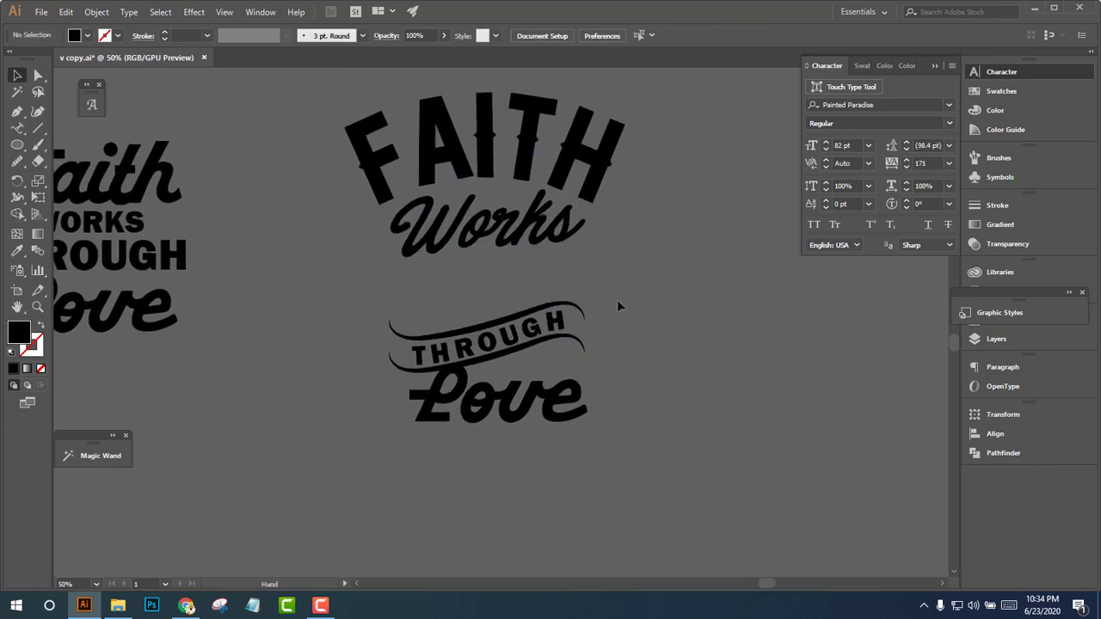
Lower Love and move the THROUGH banner up right under Works
drag(559, 397, 559, 440)
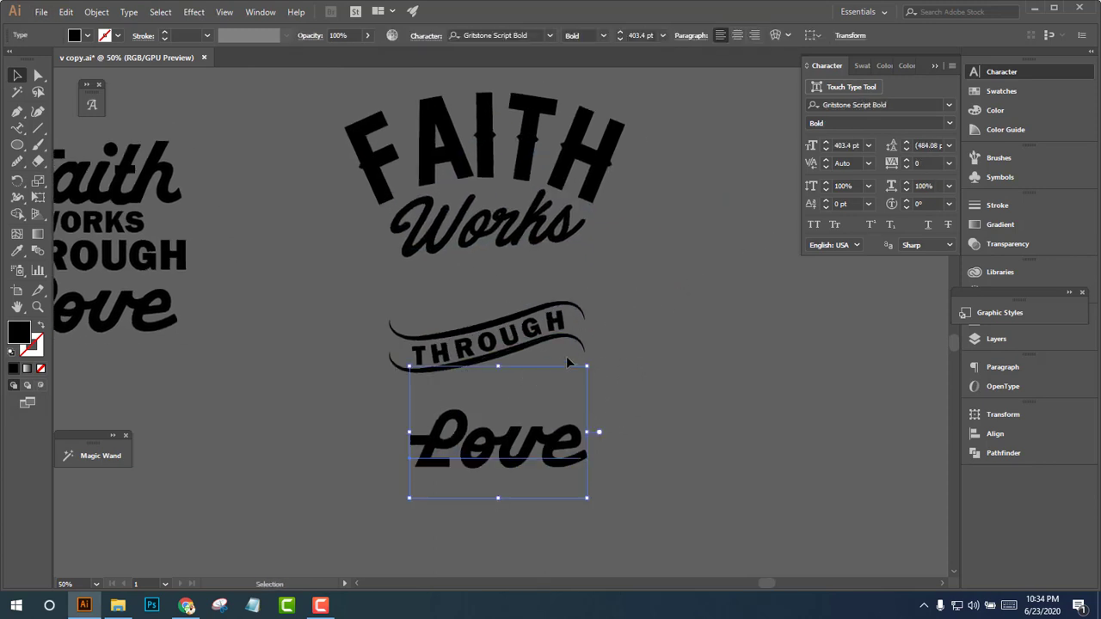
click(545, 338)
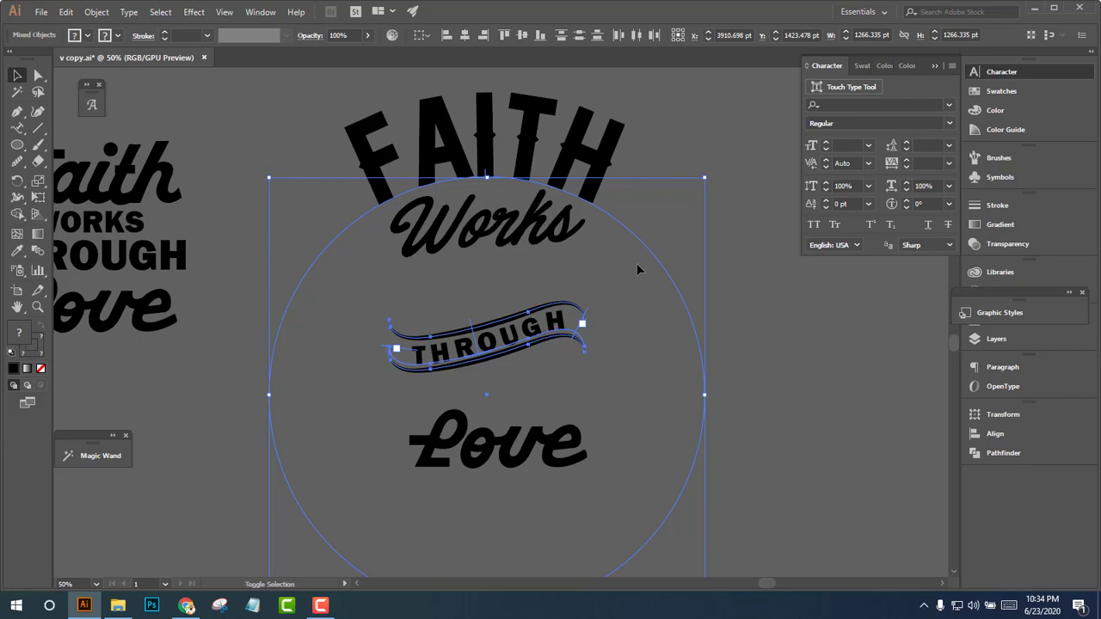
mouse_move(553, 359)
mouse_down()
mouse_move(553, 298)
mouse_move(621, 298)
mouse_up()
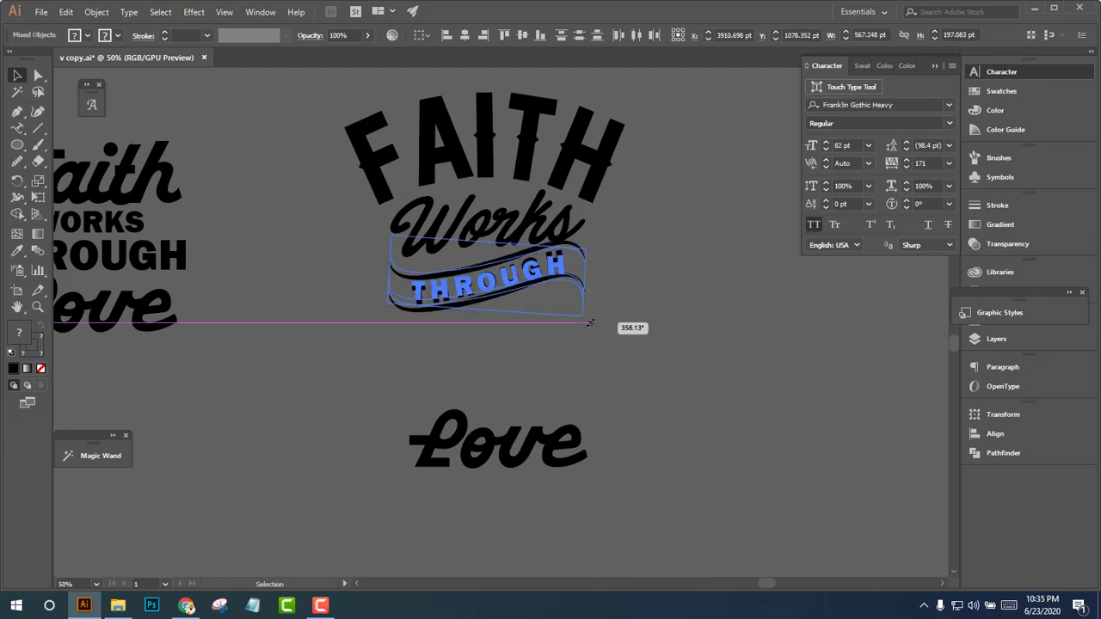
click(625, 356)
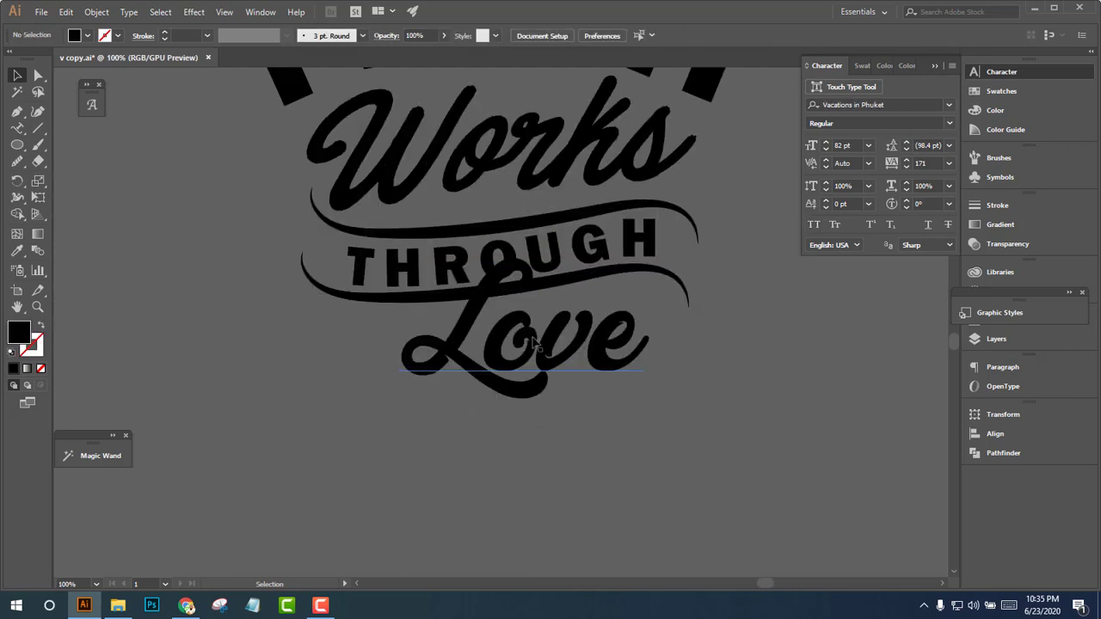
Shrink Love to about 162 pt and move it up onto the banner's lower swash
drag(535, 343, 538, 332)
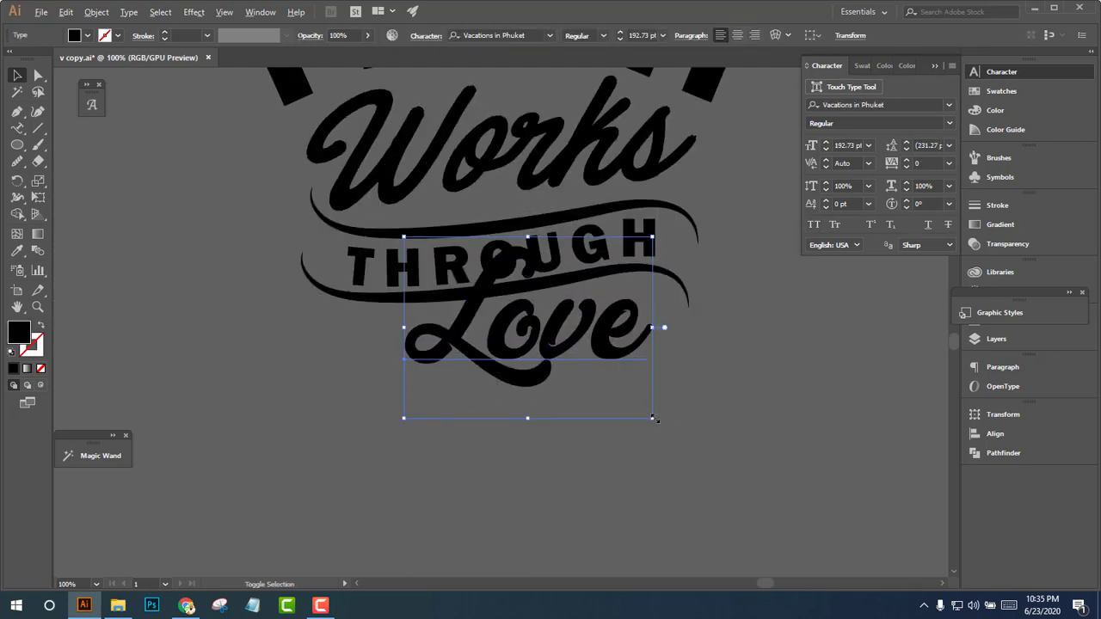
drag(652, 419, 632, 410)
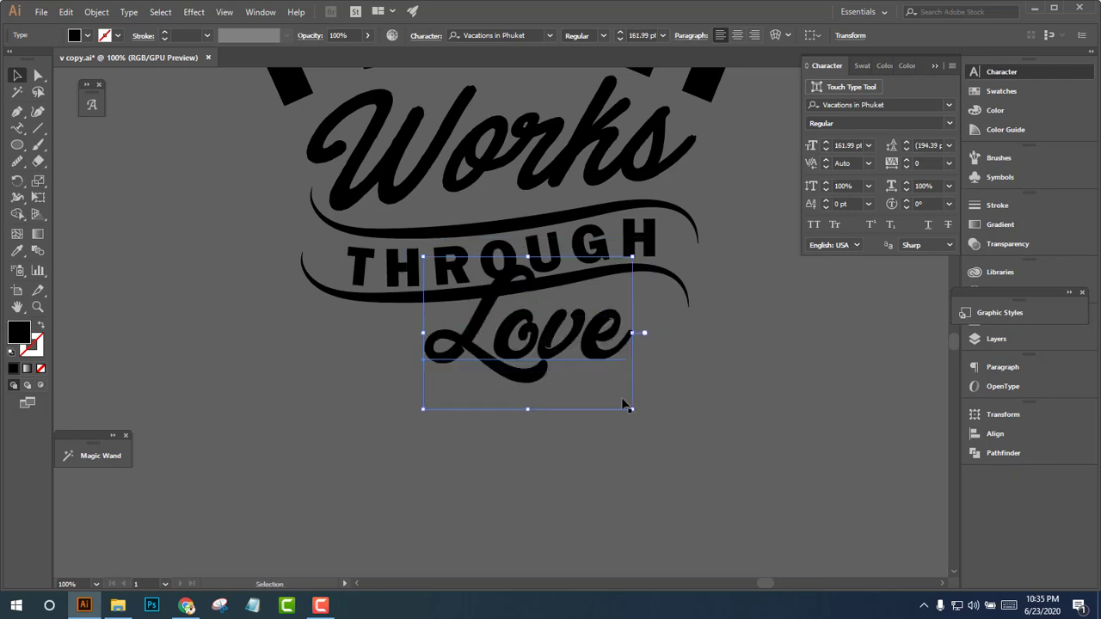
click(625, 404)
scroll(556, 369, down, 5)
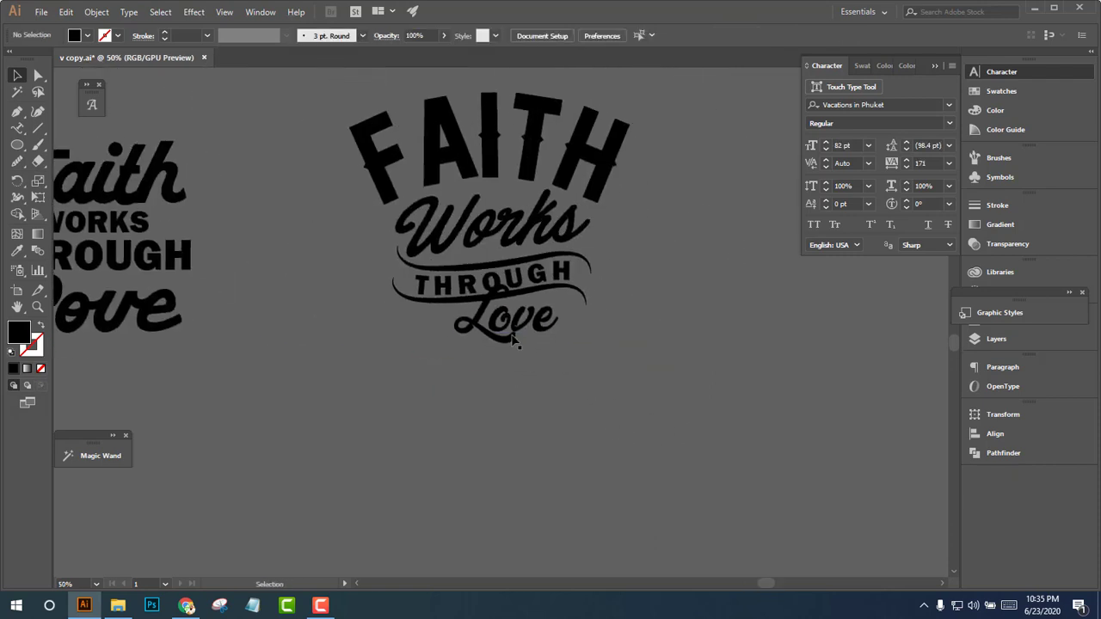
drag(512, 341, 707, 345)
scroll(518, 354, up, 1)
Convert the overlapping Love text to outlines with Create Outlines
click(503, 344)
right_click(510, 348)
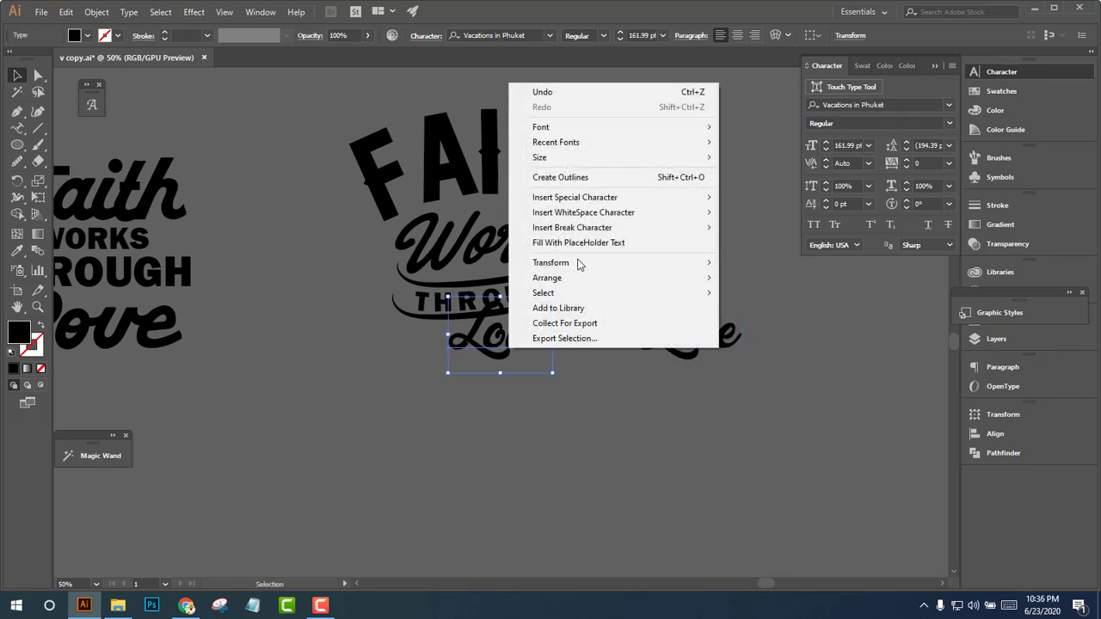
click(564, 178)
scroll(493, 337, up, 3)
click(568, 446)
Inside the outlined Love group, shift the capital L up and to the right
click(439, 370)
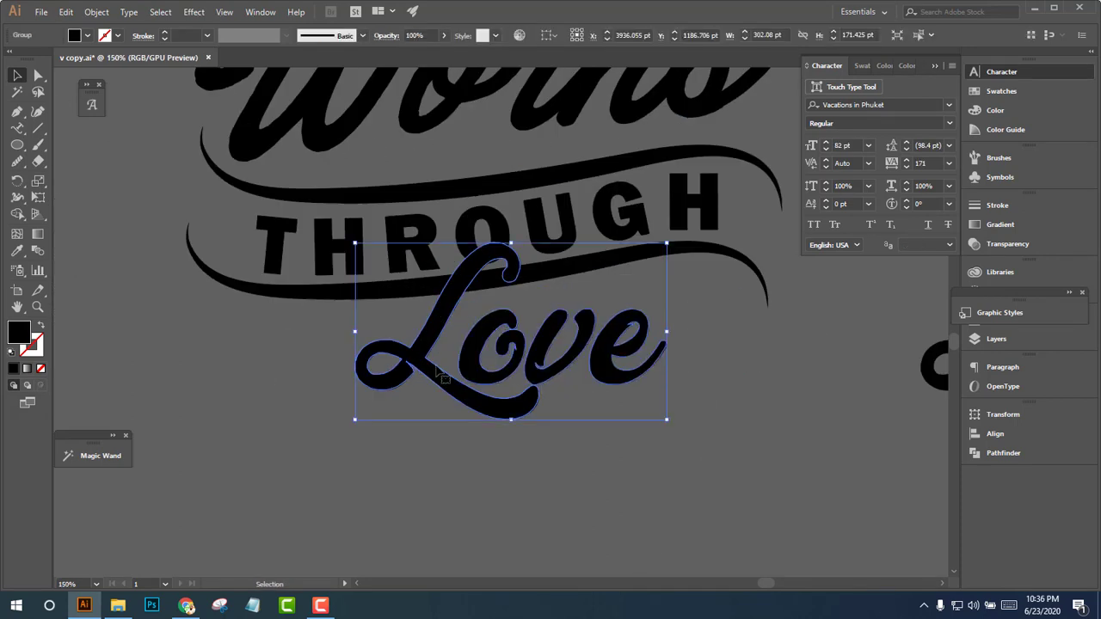
double_click(439, 370)
mouse_move(418, 360)
mouse_down()
mouse_move(433, 394)
mouse_move(419, 393)
mouse_up()
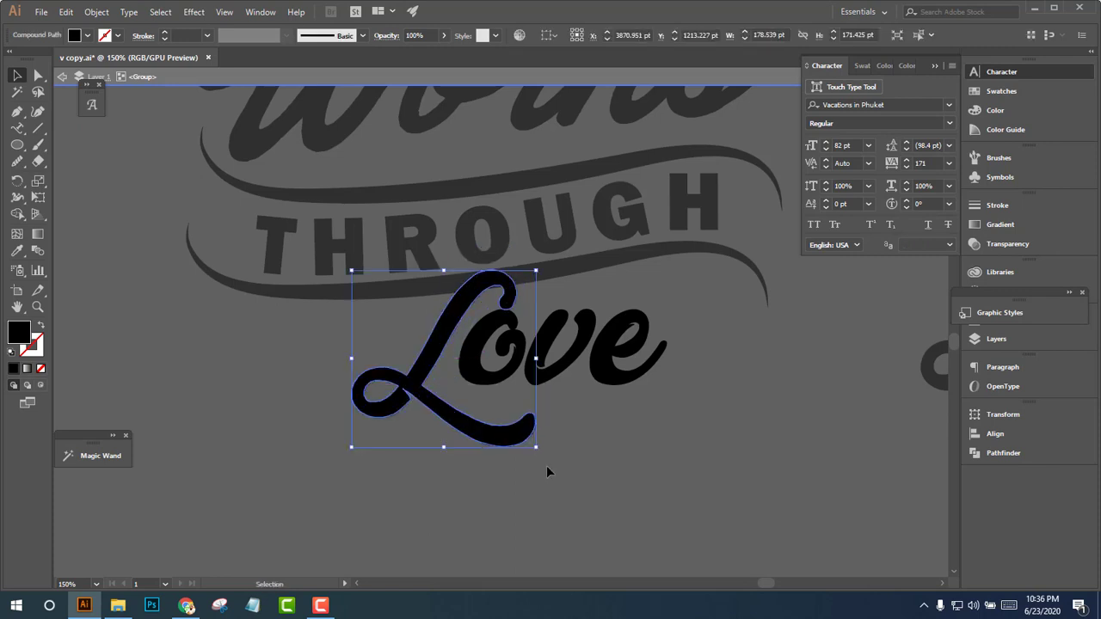
drag(541, 453, 496, 418)
key(ctrl+z)
key(ctrl+z)
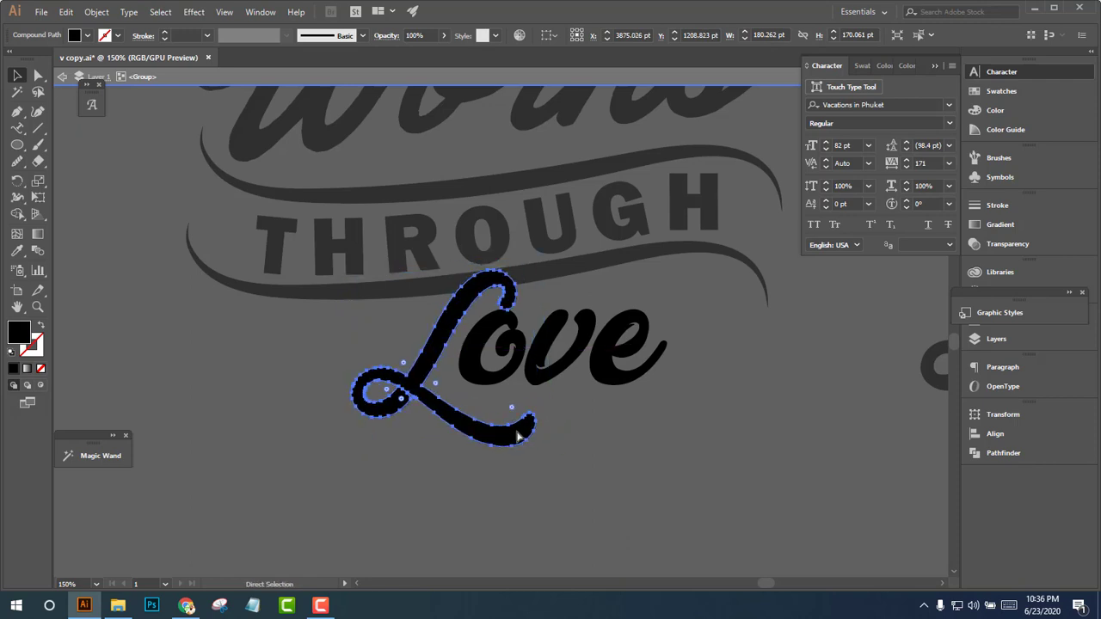
key(ctrl+z)
drag(469, 428, 491, 408)
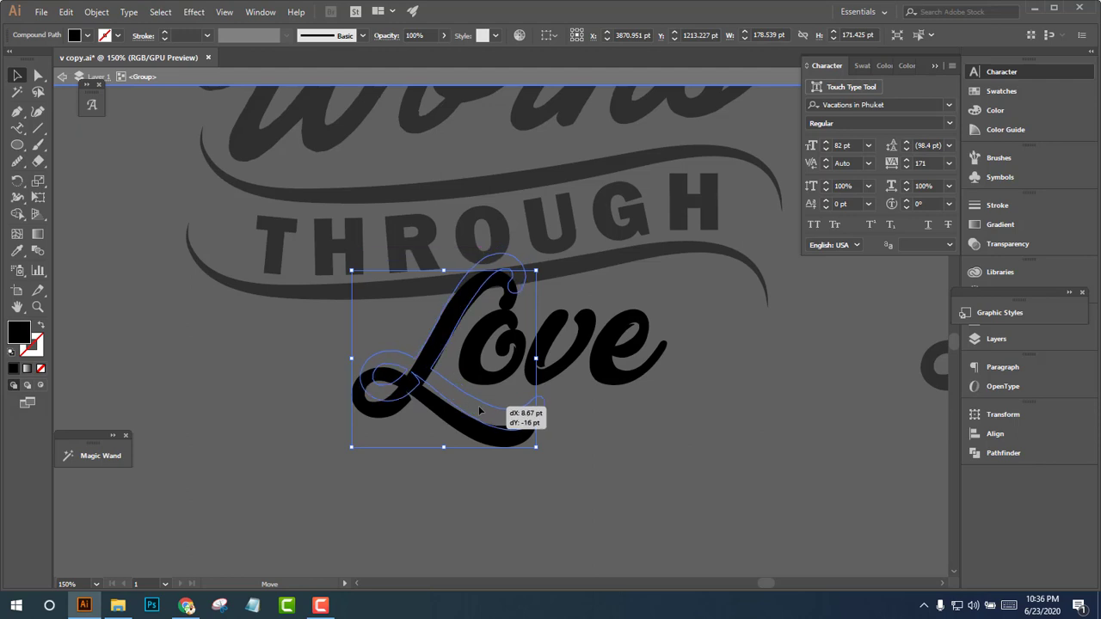
drag(480, 406, 473, 405)
click(626, 435)
scroll(626, 434, down, 2)
scroll(592, 418, down, 1)
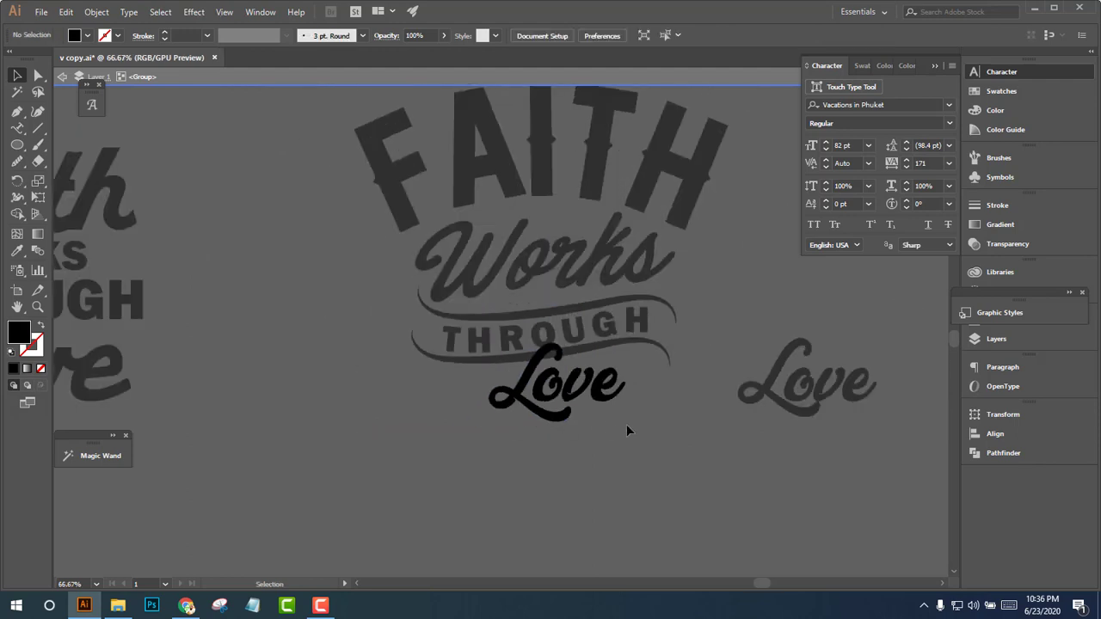
Horizontally centre Love, the THROUGH swash and the arc circle together
click(506, 394)
click(602, 433)
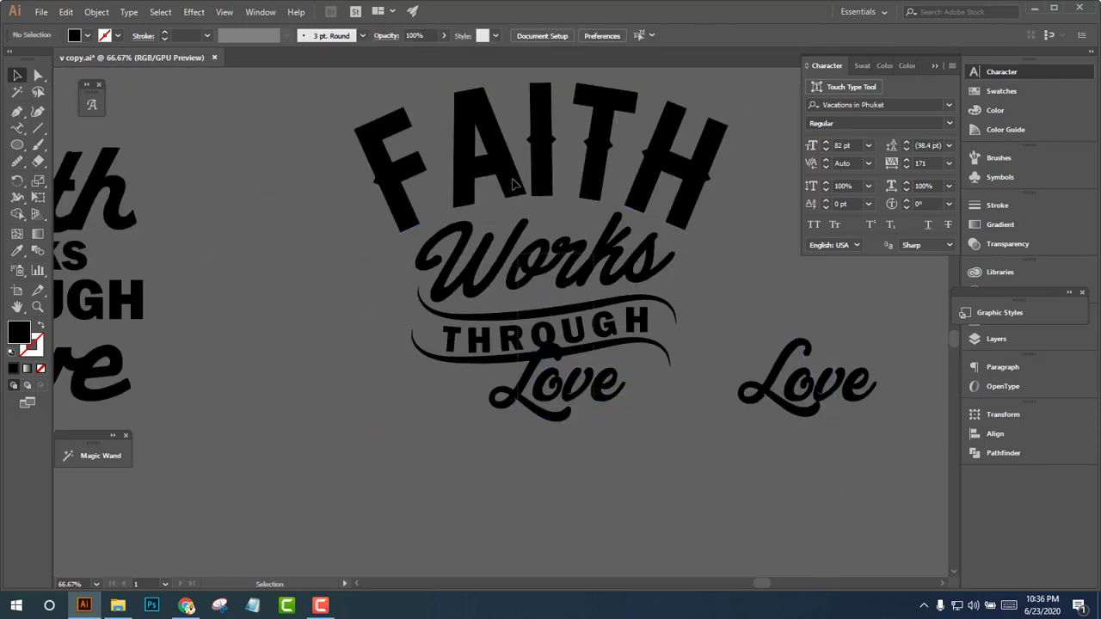
click(516, 184)
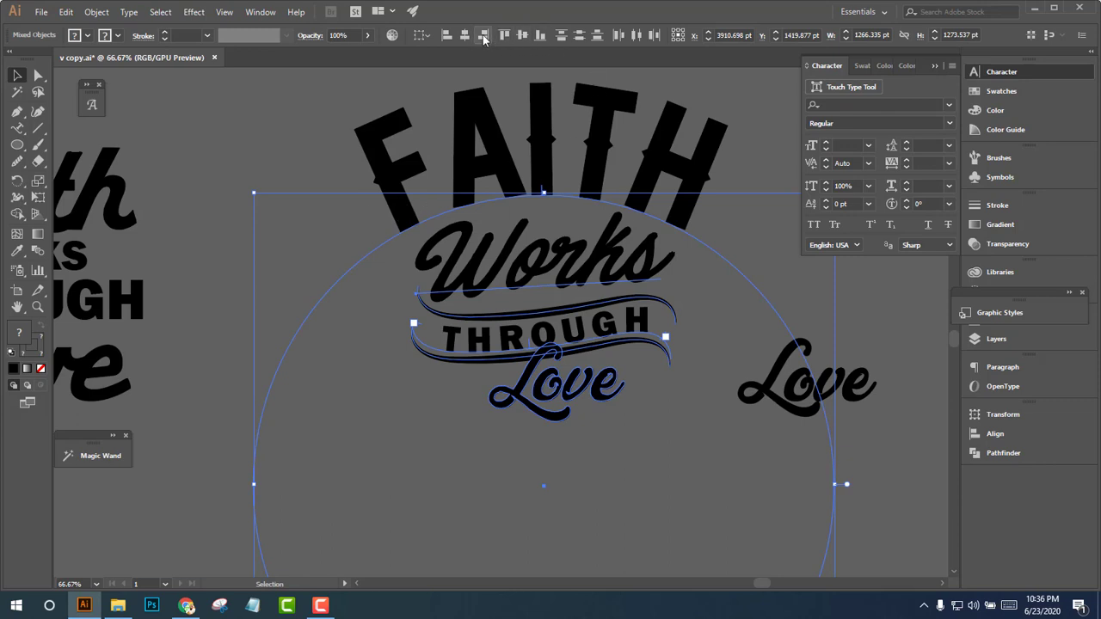
click(465, 36)
click(636, 442)
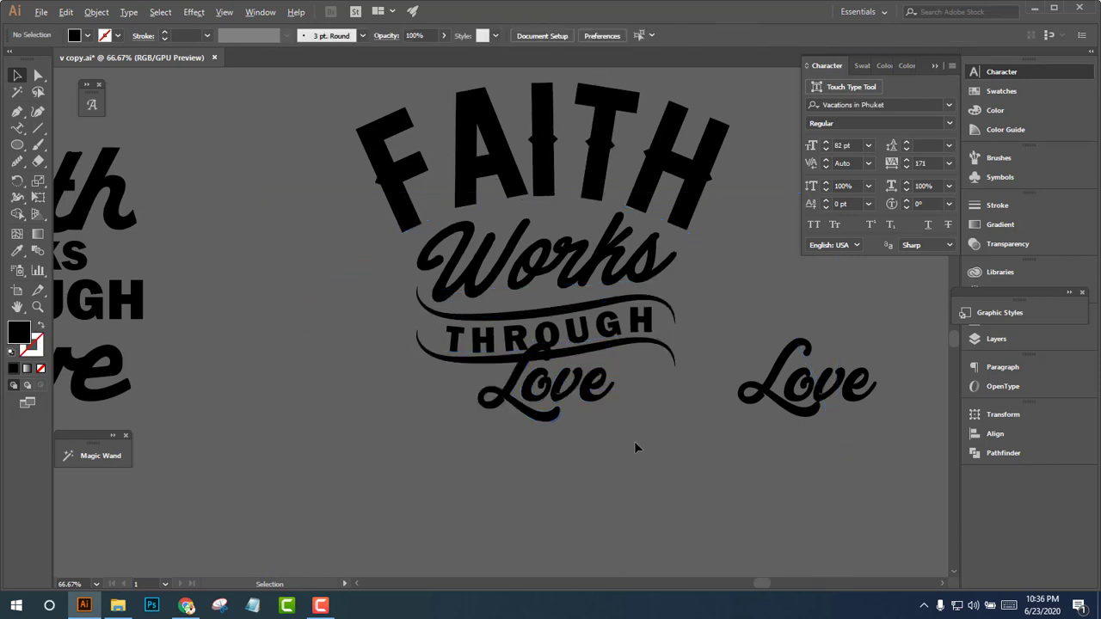
Shift the Love lettering slightly lower beneath the THROUGH banner
scroll(557, 393, up, 1)
scroll(519, 379, up, 1)
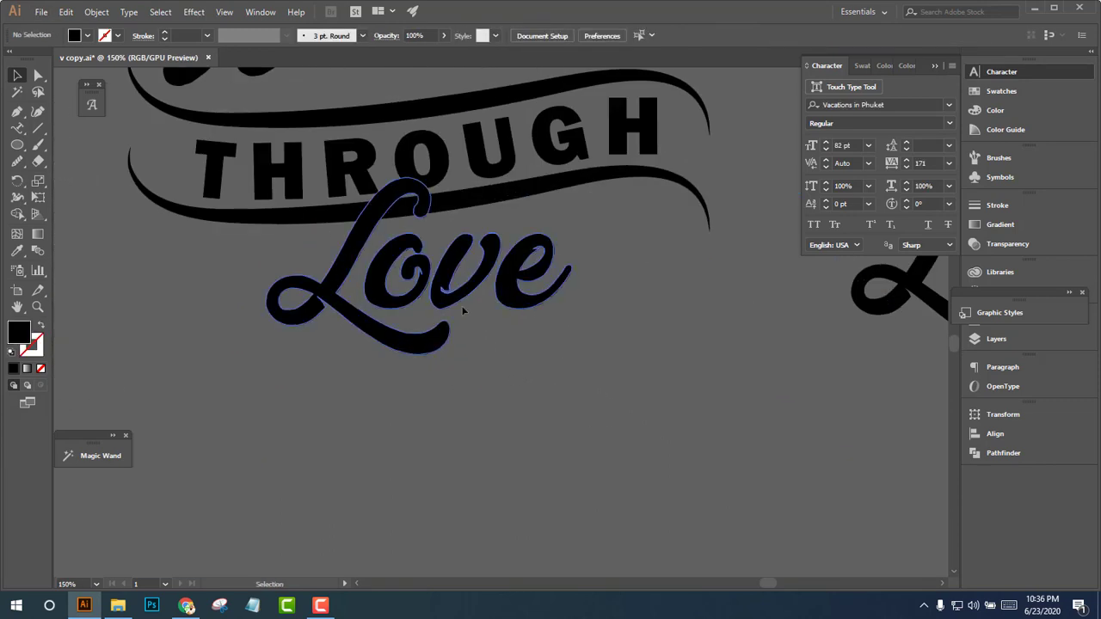
drag(467, 312, 467, 332)
click(537, 381)
scroll(537, 381, down, 1)
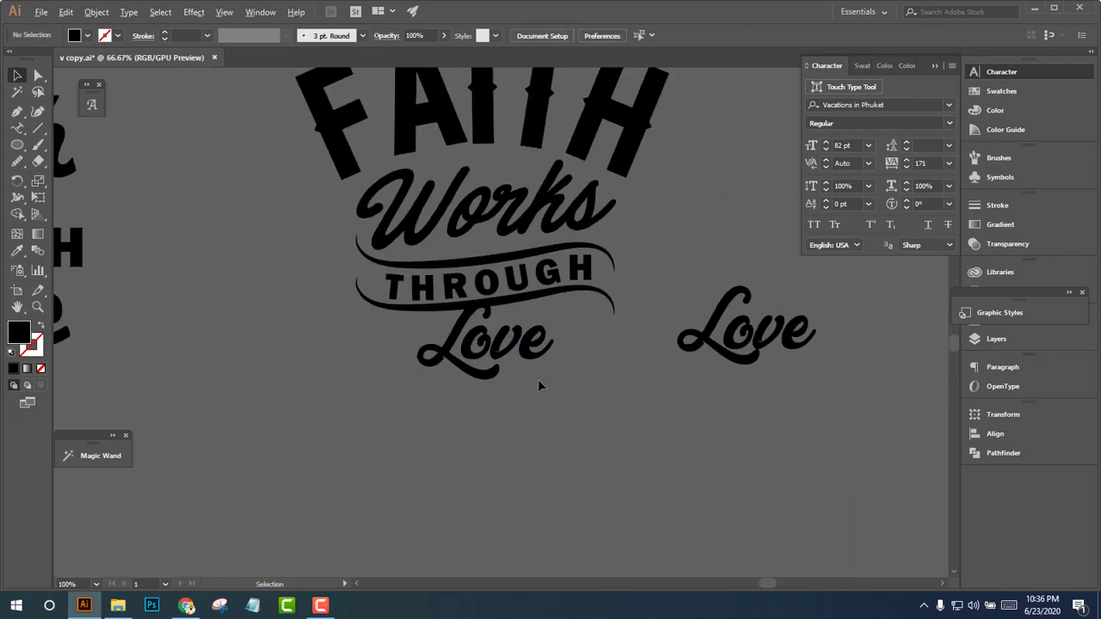
scroll(551, 391, down, 1)
scroll(522, 419, down, 2)
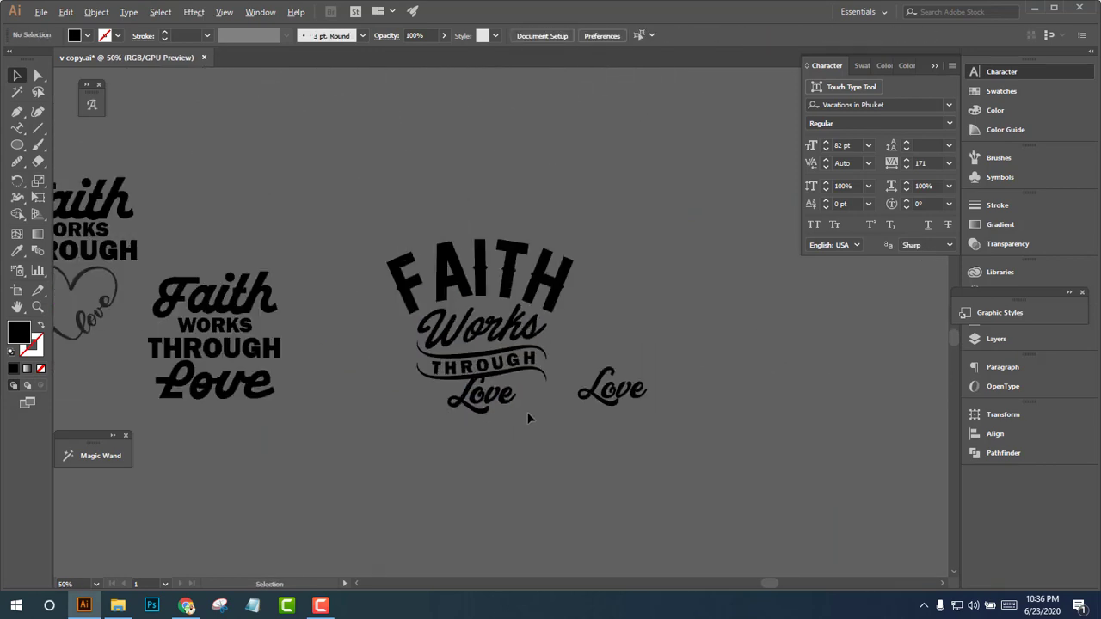
scroll(529, 387, up, 2)
scroll(524, 381, up, 5)
scroll(519, 374, up, 1)
scroll(537, 392, down, 1)
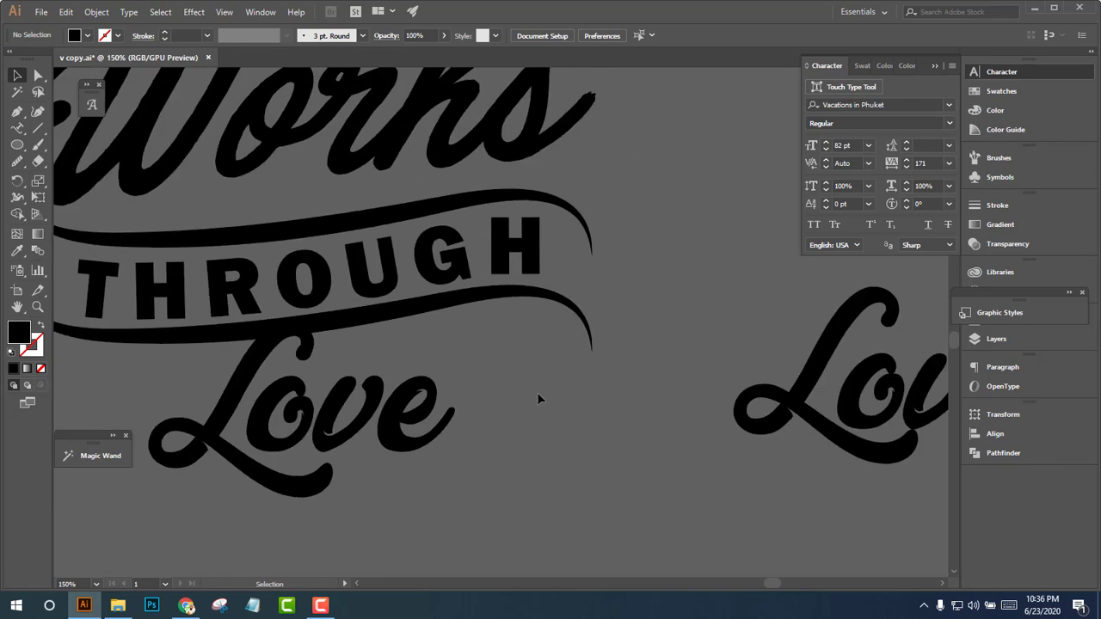
scroll(454, 349, down, 2)
With Direct Selection, drag the swash's end anchor upward to reshape the curve
scroll(444, 354, up, 2)
key(a)
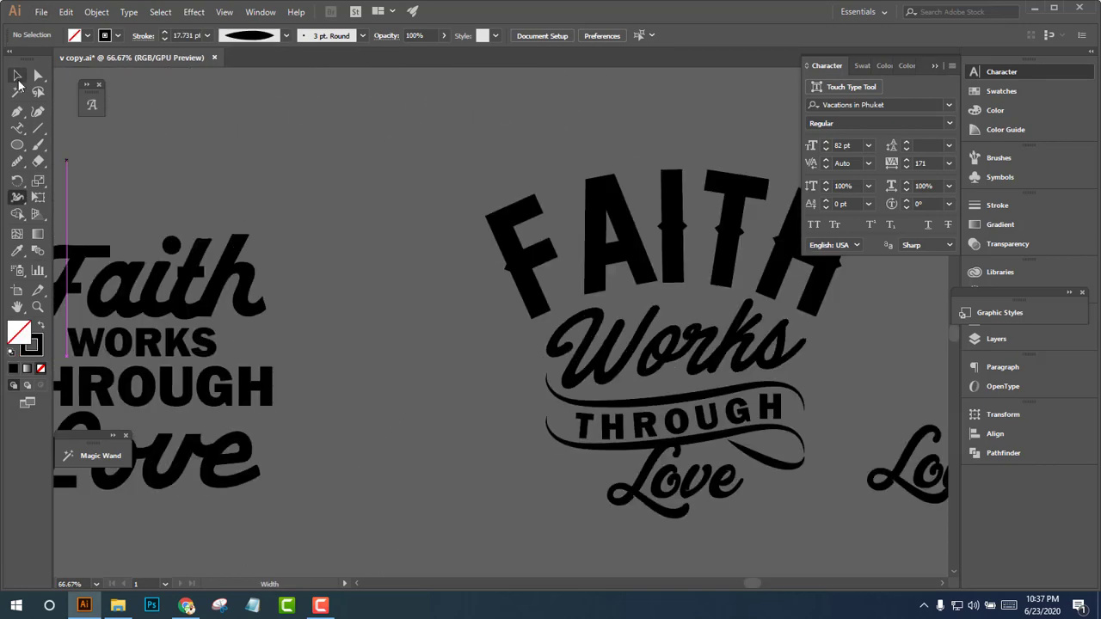
scroll(433, 337, up, 1)
click(432, 331)
mouse_move(405, 312)
mouse_down()
mouse_move(405, 333)
mouse_move(467, 280)
mouse_move(440, 265)
mouse_up()
click(661, 410)
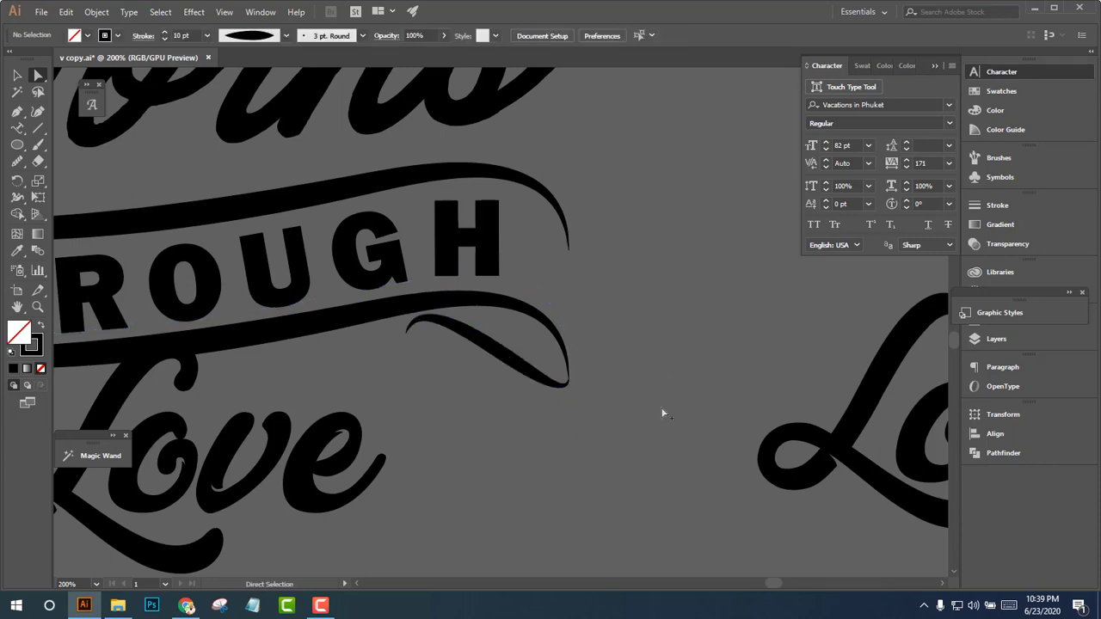
Raise the swash tail anchor and adjust its curve handle to smooth the tail
scroll(646, 444, down, 2)
drag(646, 445, 515, 475)
scroll(503, 443, up, 2)
scroll(503, 443, up, 5)
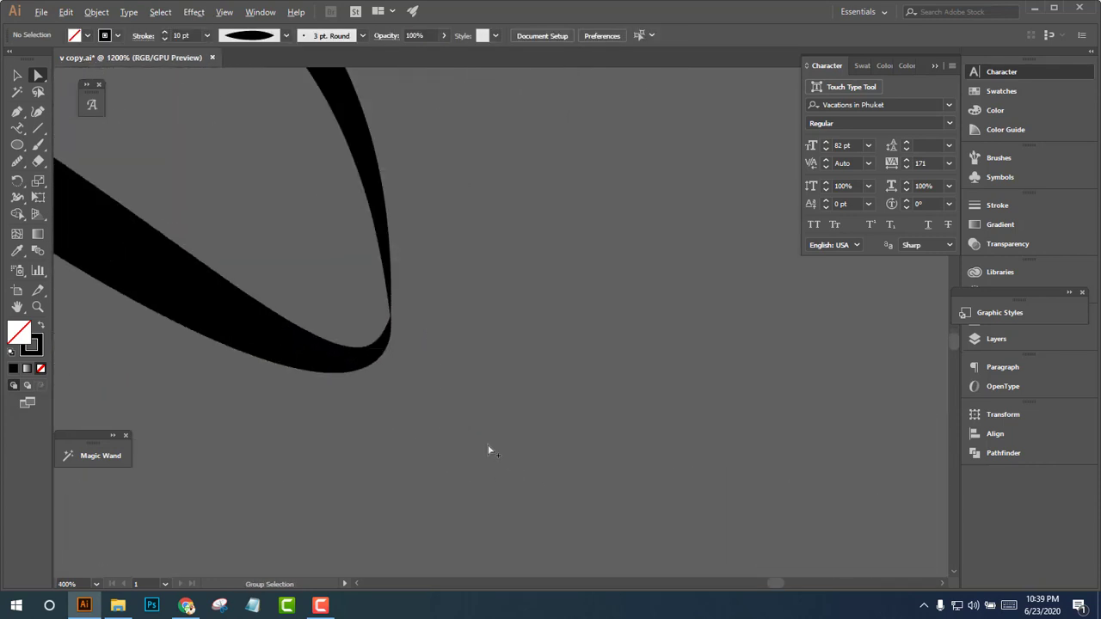
drag(388, 330, 386, 267)
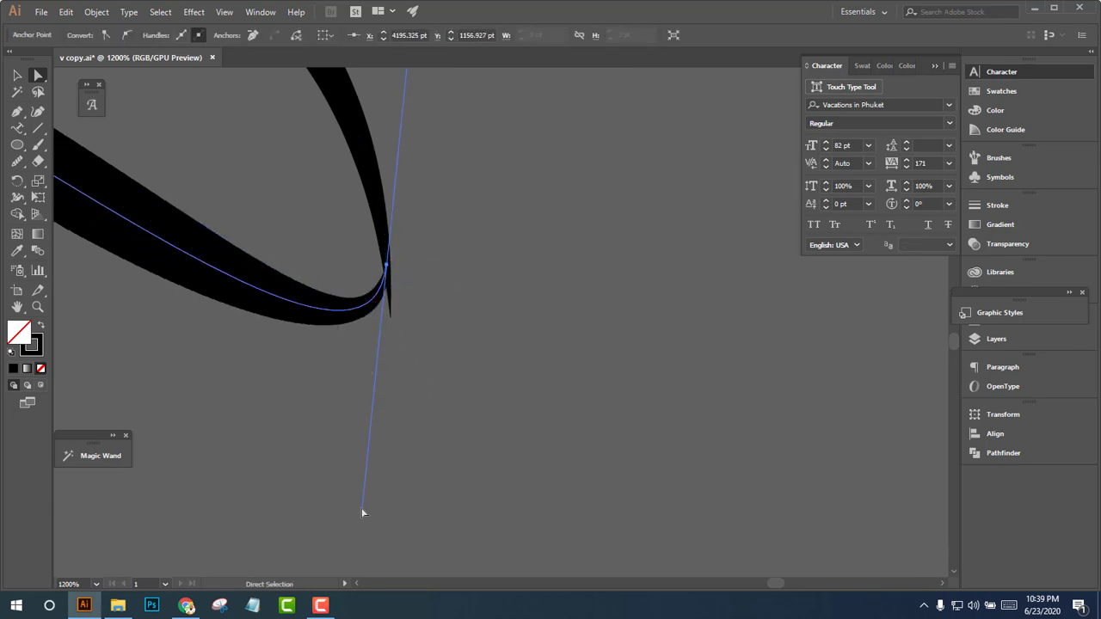
drag(362, 510, 462, 566)
click(546, 485)
Undo the unwanted swash tail edits, reverting the tail to its earlier shape
scroll(545, 471, down, 5)
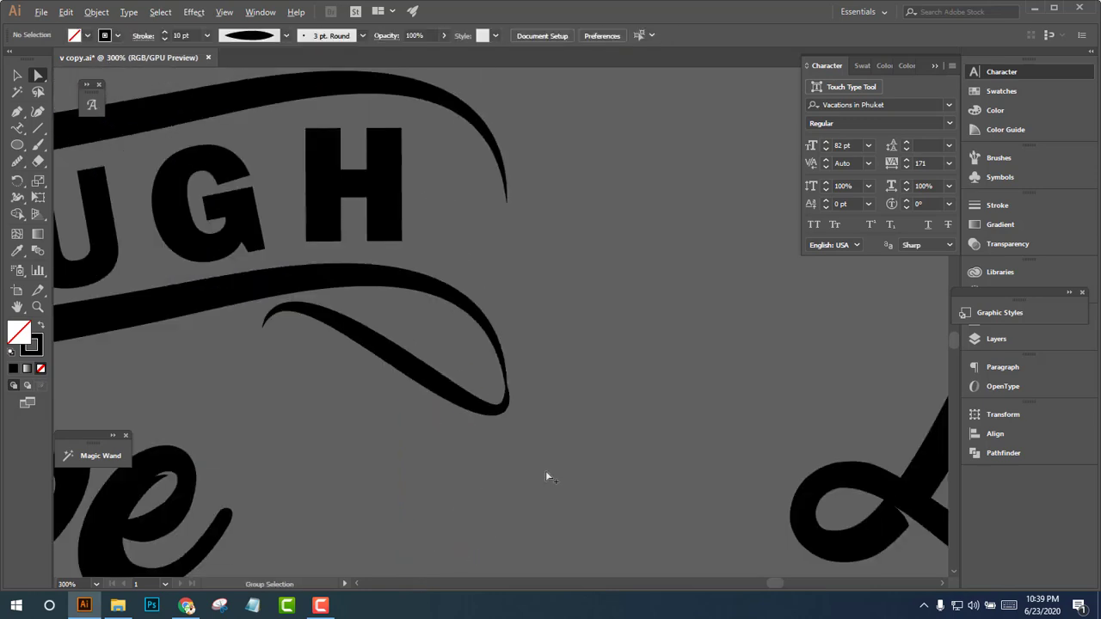
scroll(536, 485, down, 2)
key(ctrl+z)
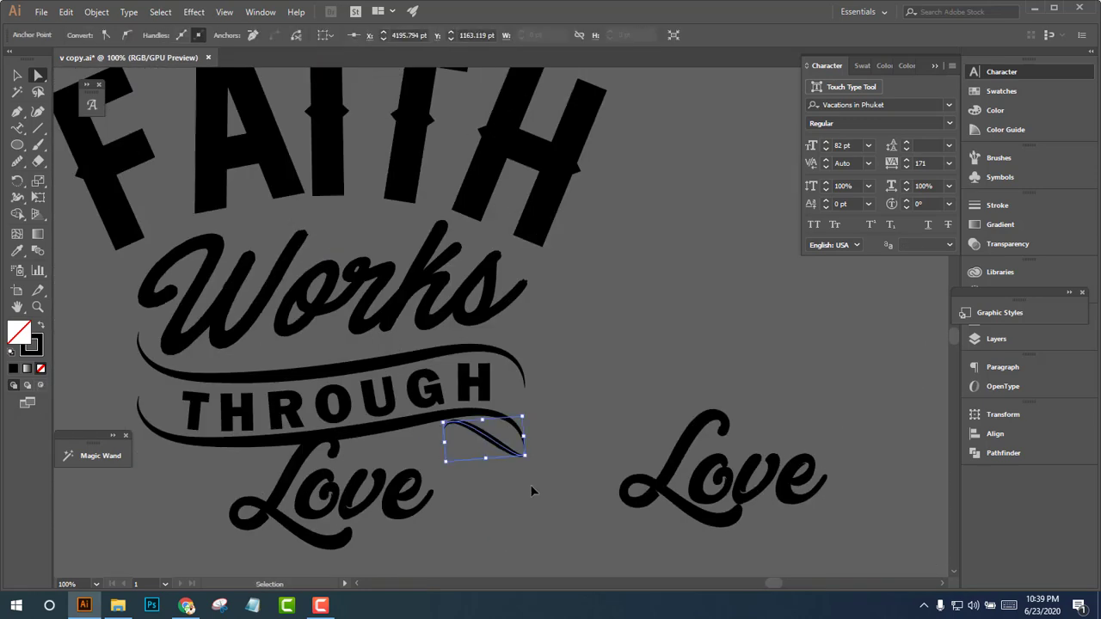
click(529, 484)
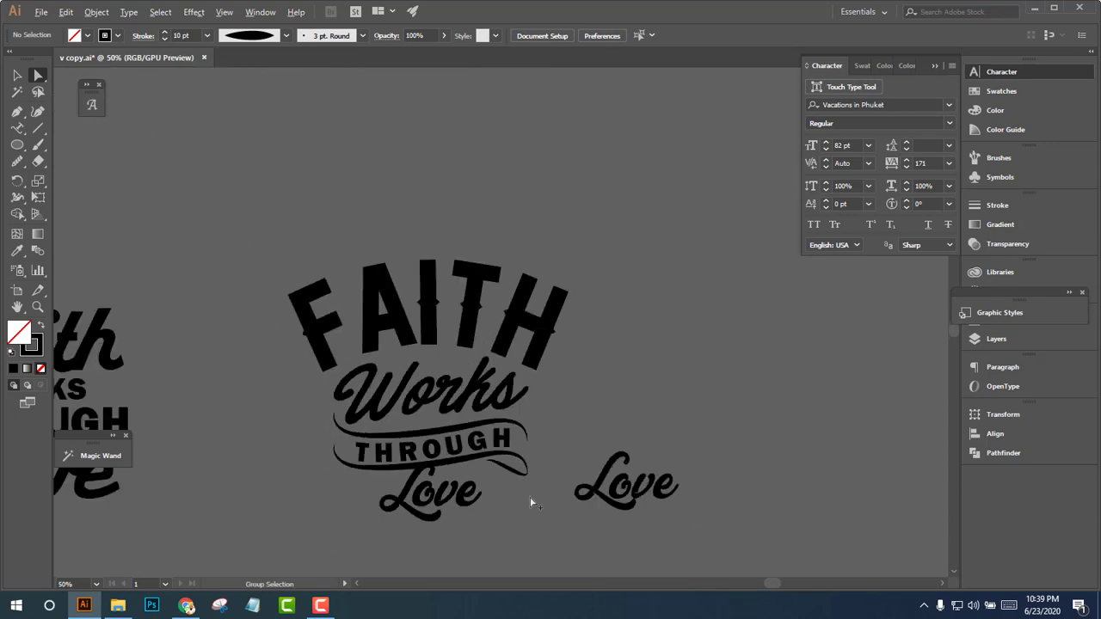
scroll(530, 491, down, 2)
scroll(529, 498, up, 1)
scroll(529, 498, up, 2)
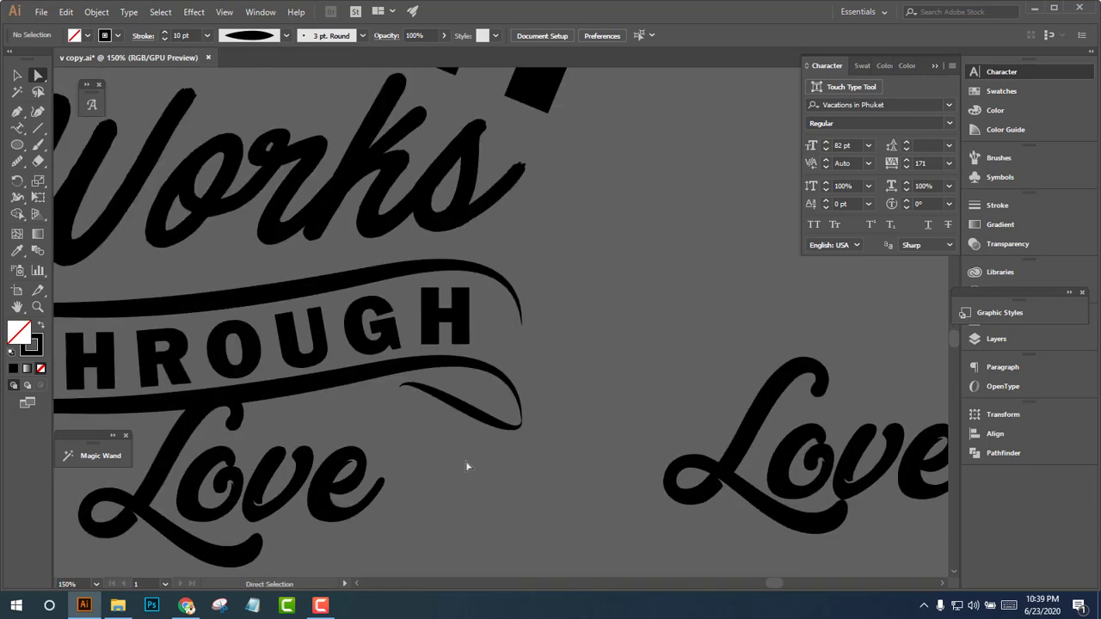
scroll(466, 462, down, 2)
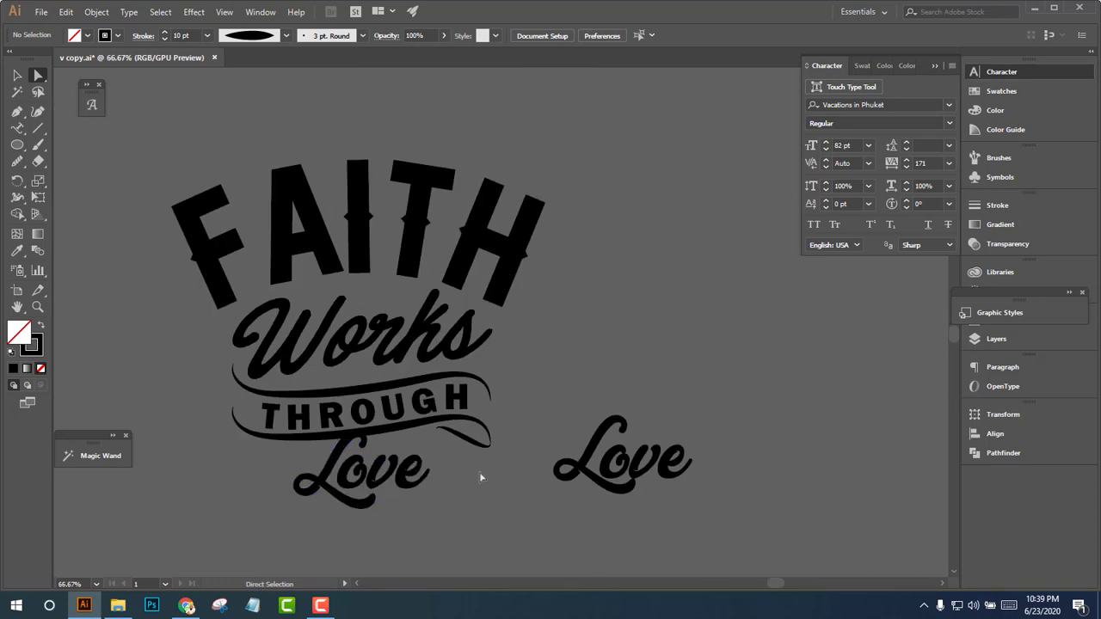
click(468, 447)
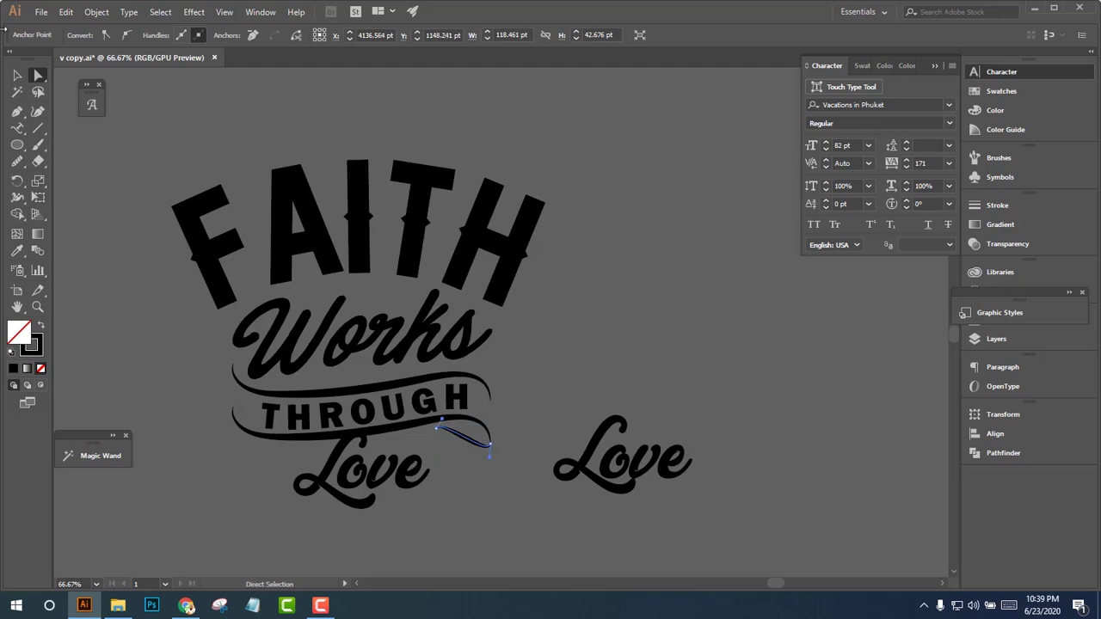
click(17, 78)
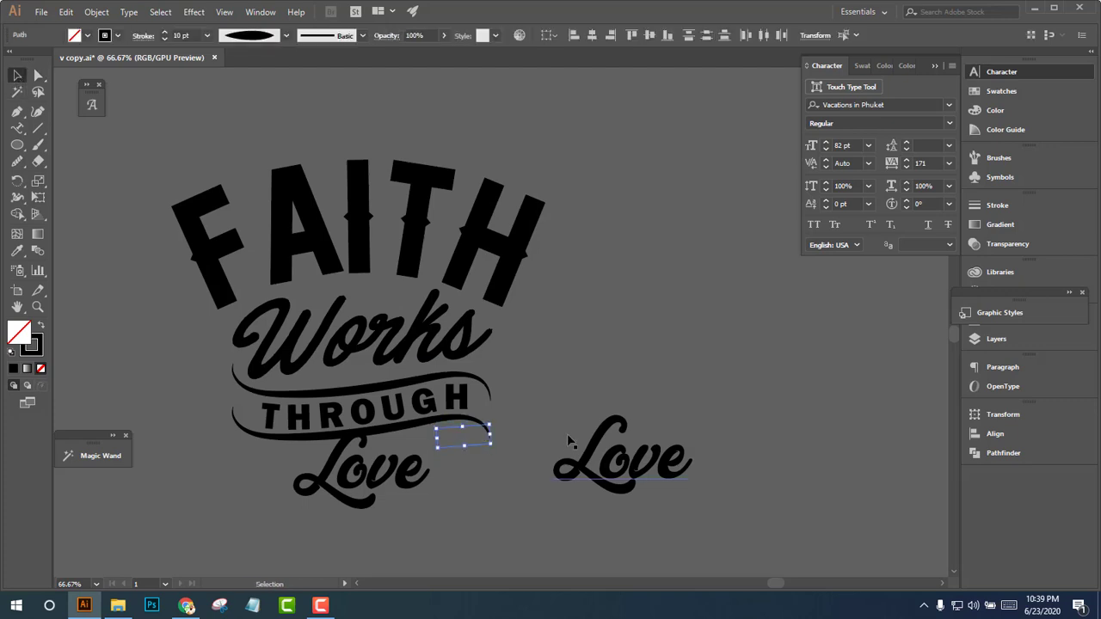
key(ctrl+z)
key(a)
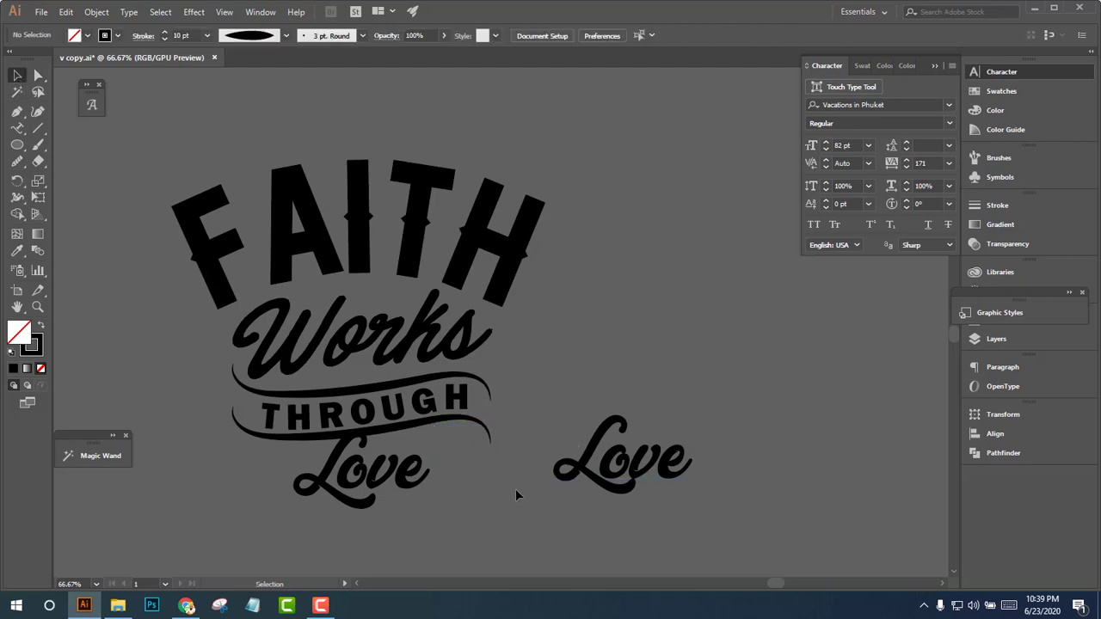
key(ctrl+z)
key(ctrl+z)
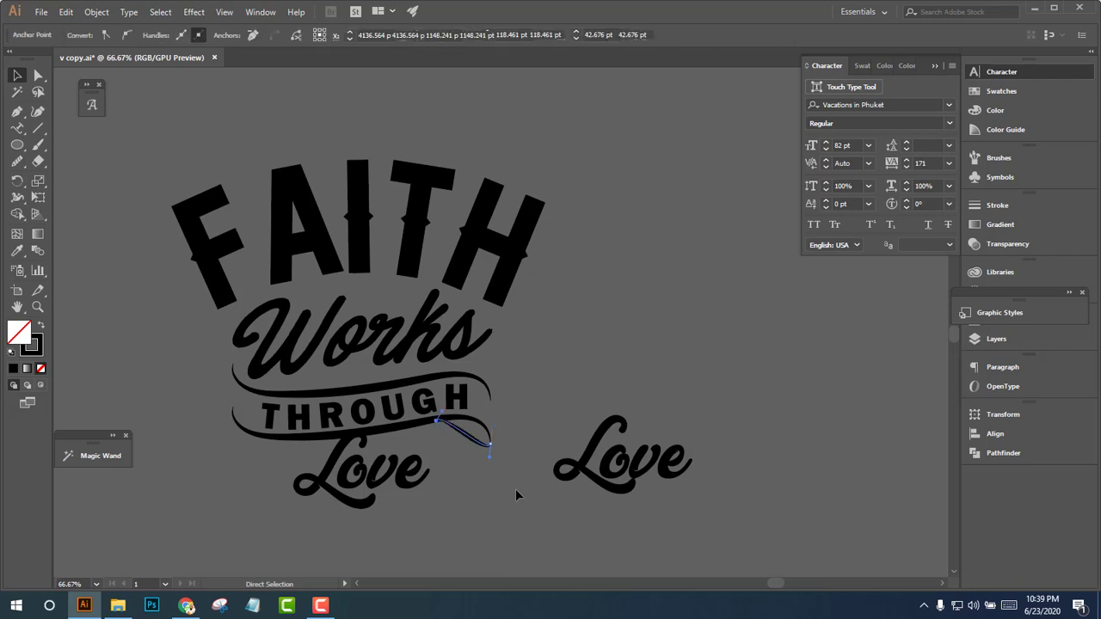
key(v)
click(516, 494)
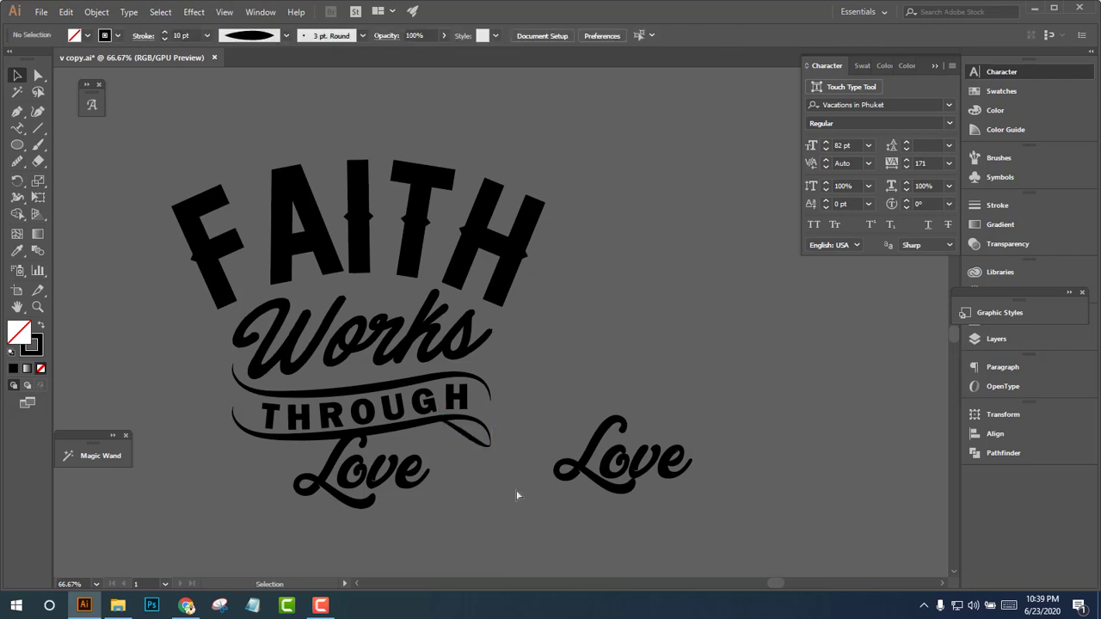
Alt-drag a duplicate of the lockup off to the right
scroll(506, 494, down, 2)
scroll(467, 474, up, 2)
scroll(467, 474, up, 2)
scroll(445, 454, down, 3)
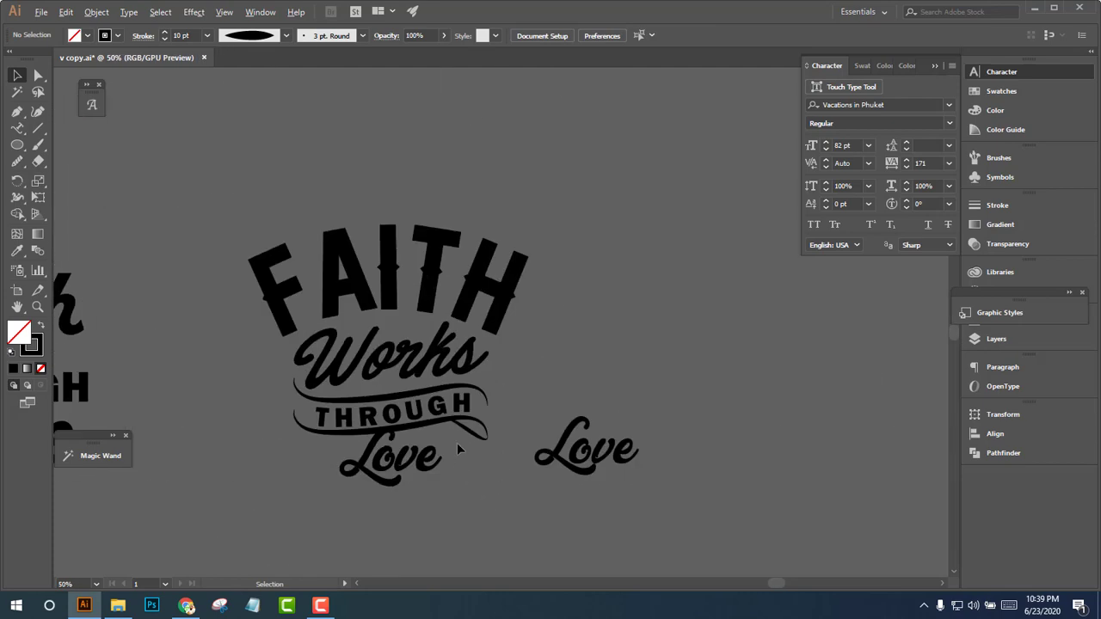
scroll(413, 462, down, 1)
scroll(400, 462, up, 1)
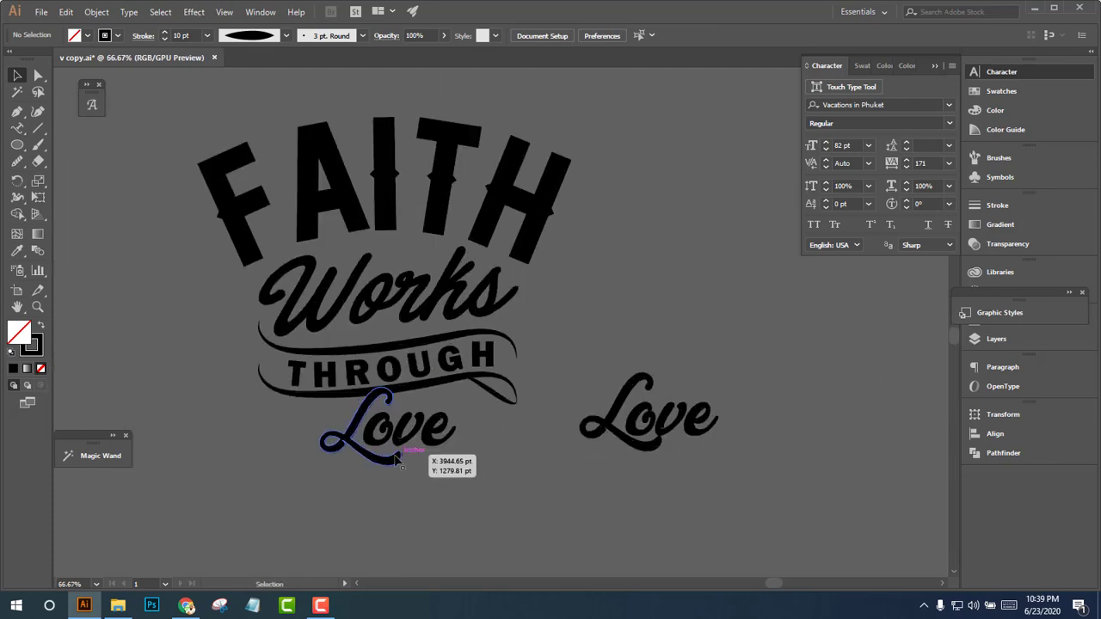
scroll(396, 462, down, 1)
scroll(400, 464, down, 2)
scroll(413, 469, up, 1)
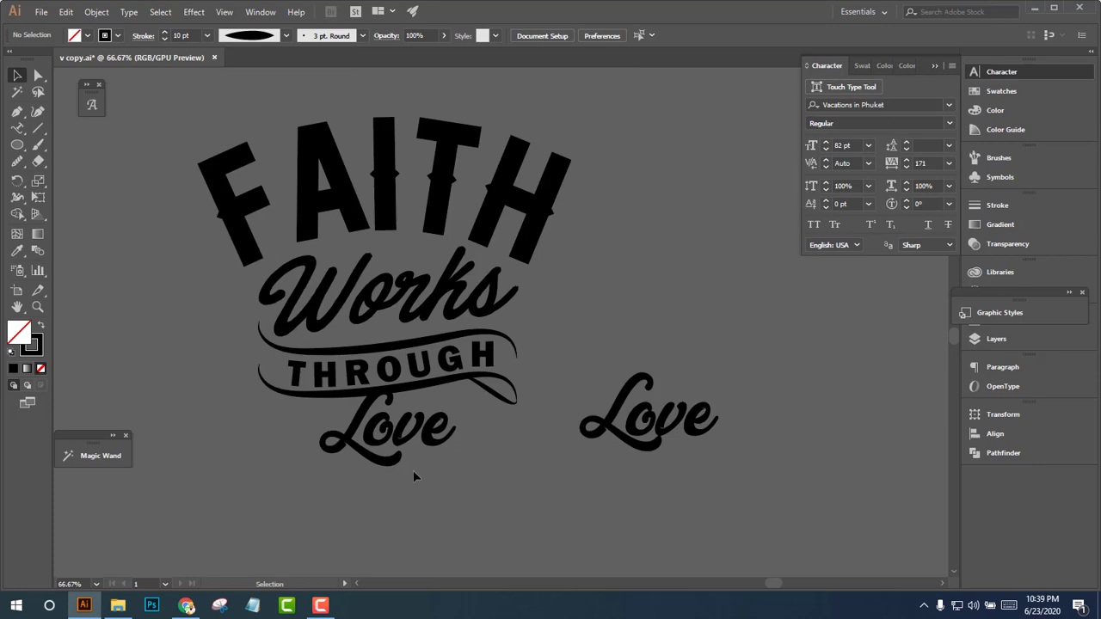
scroll(416, 460, down, 2)
scroll(417, 396, down, 2)
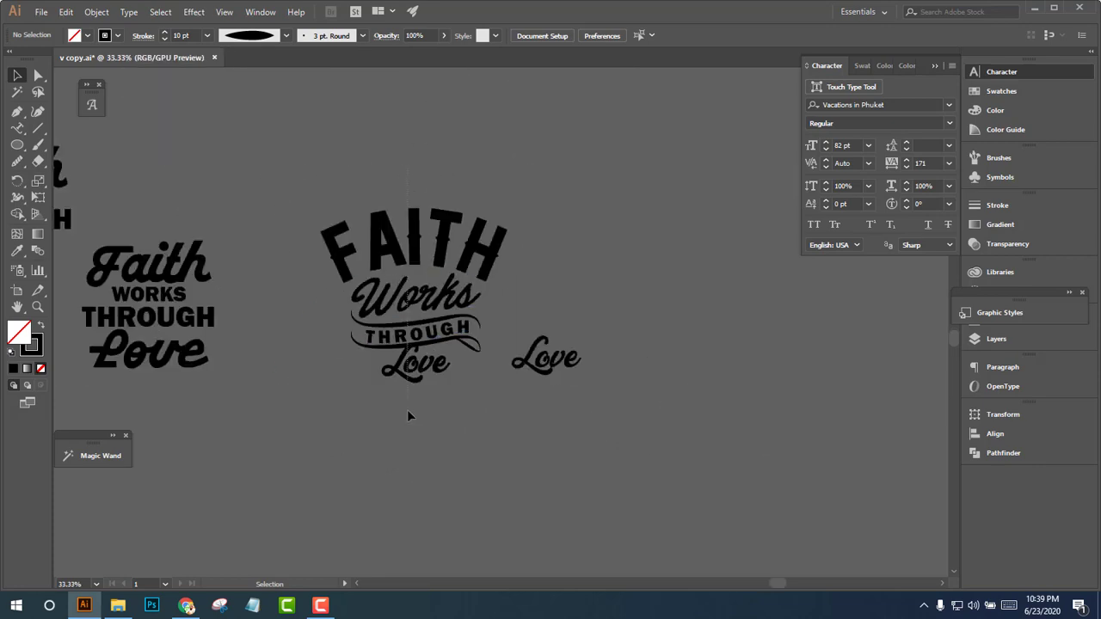
drag(409, 416, 765, 416)
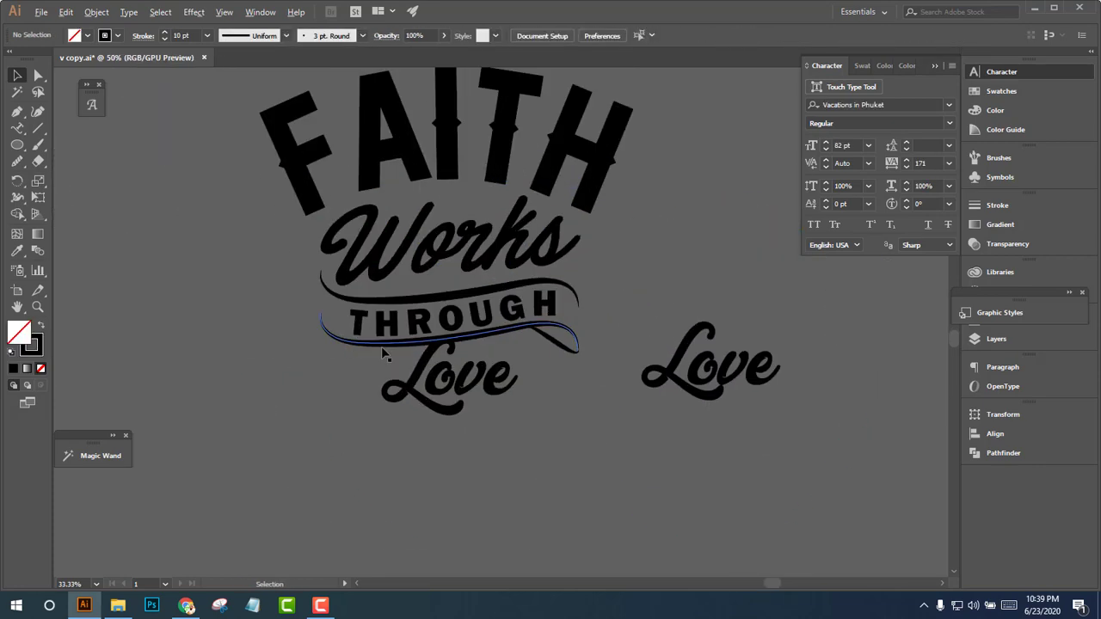
scroll(481, 368, up, 2)
Expand Love, the THROUGH banner and the arc circle with Expand Appearance, then Expand
click(370, 389)
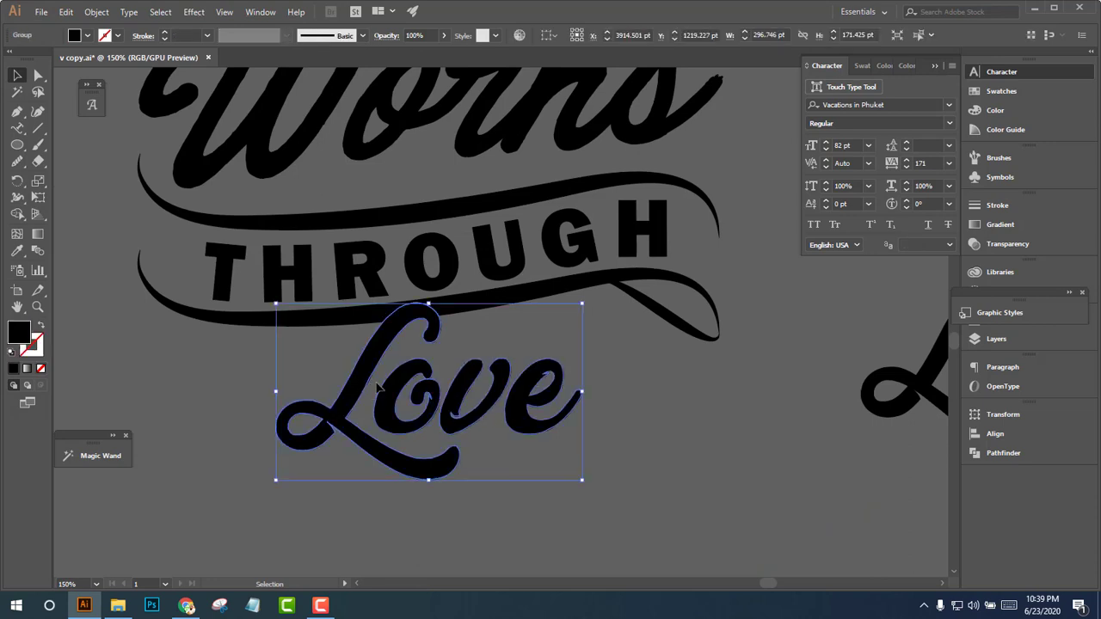
shift+click(491, 301)
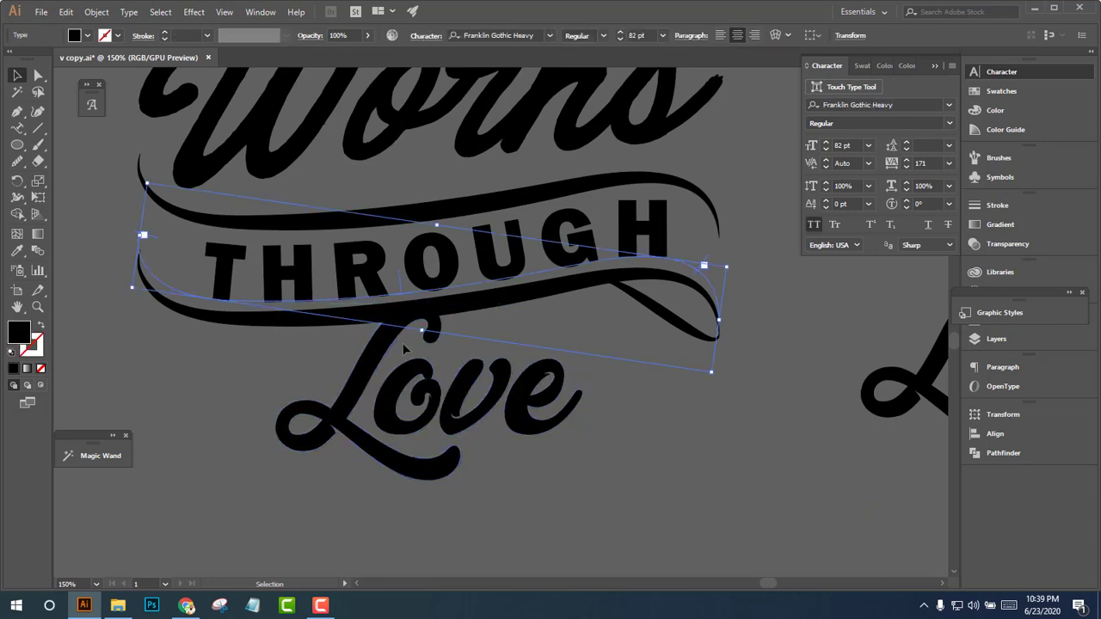
scroll(491, 301, down, 2)
shift+click(402, 225)
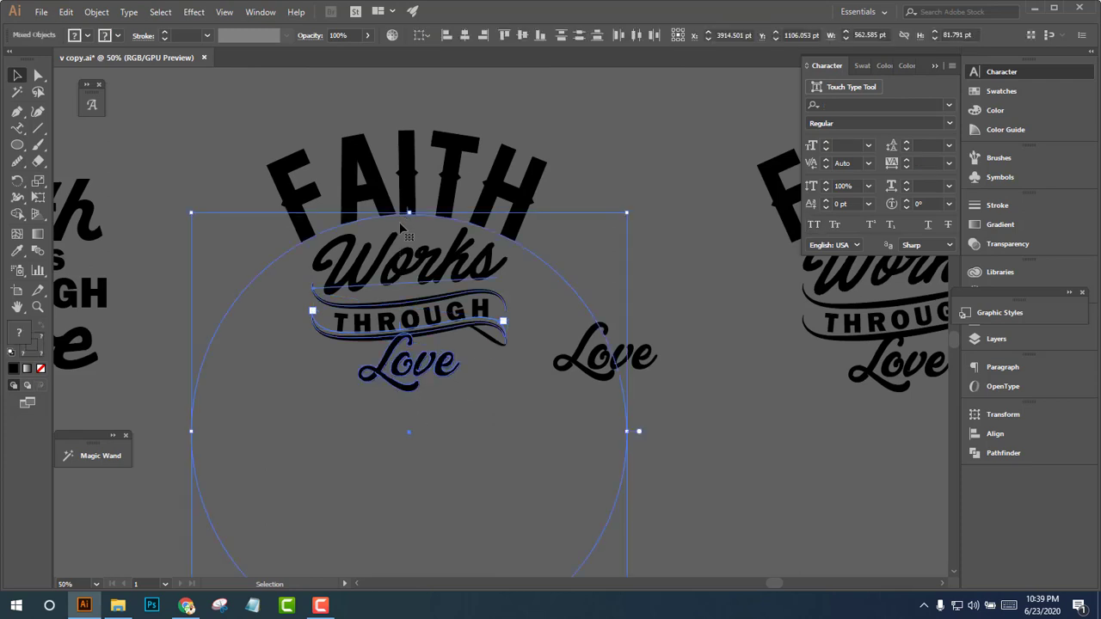
click(101, 11)
click(138, 174)
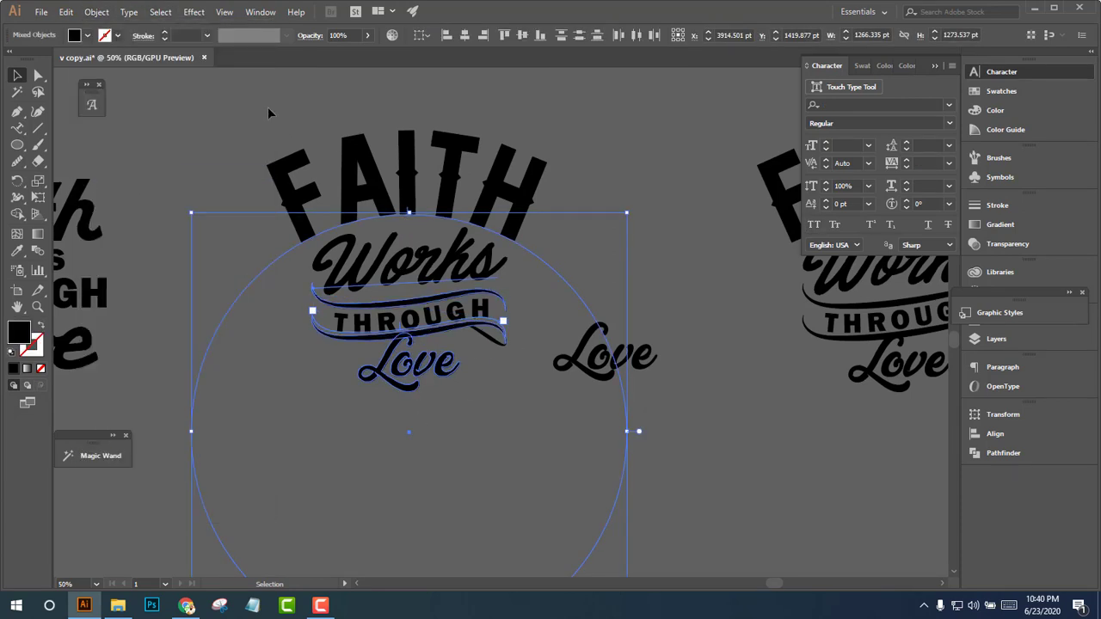
click(108, 14)
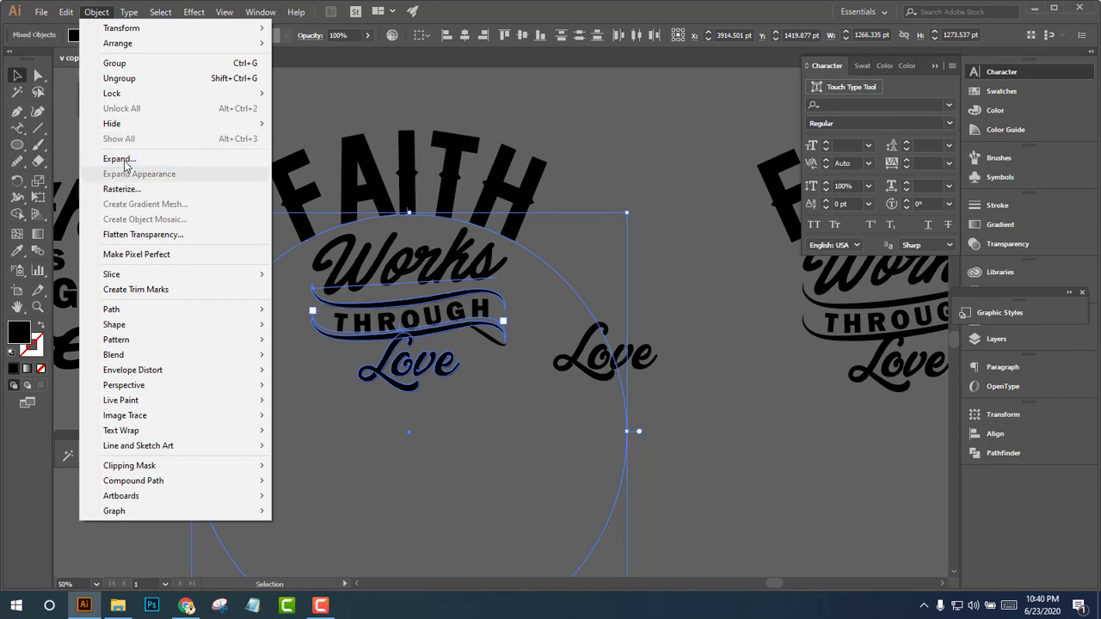
click(129, 158)
click(517, 378)
click(514, 417)
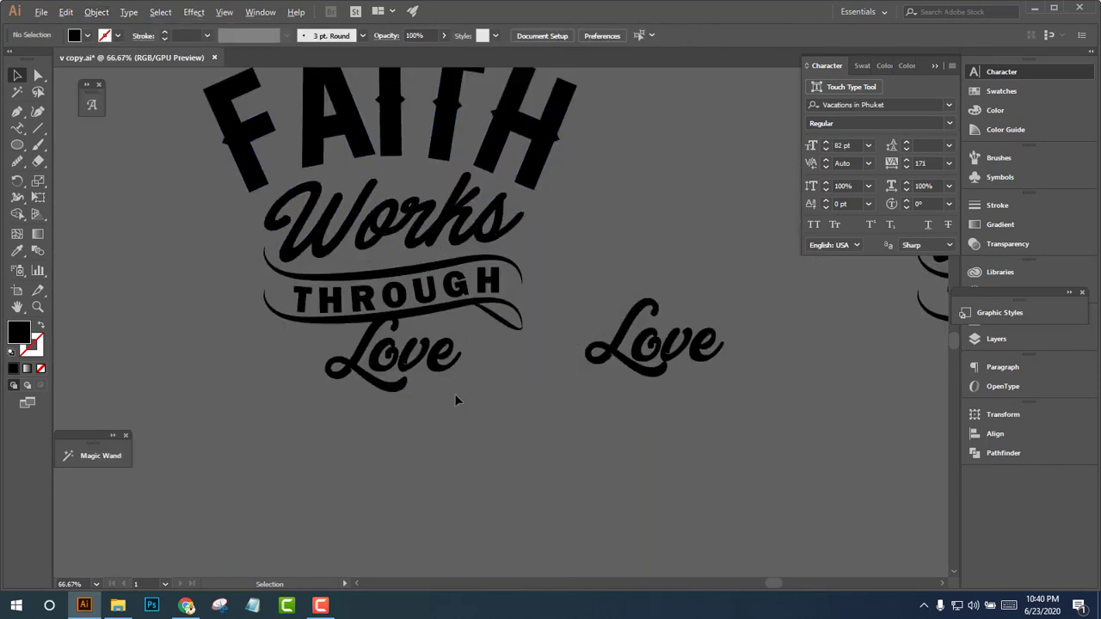
Expand the appearance of the small swash stroke near Love into a filled shape
click(482, 334)
click(97, 11)
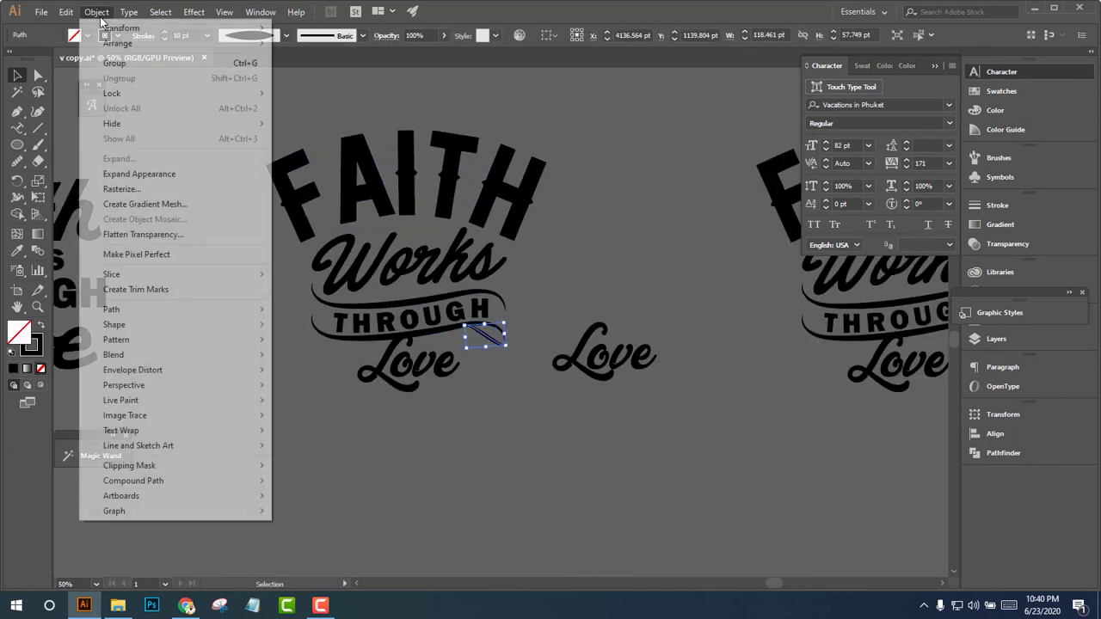
click(135, 174)
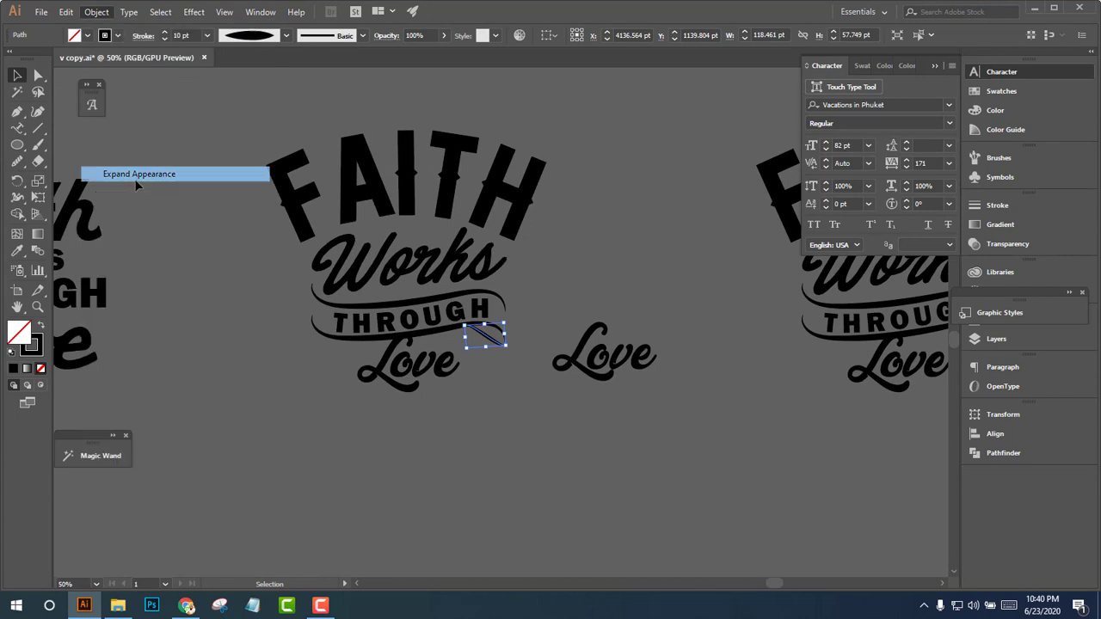
click(484, 376)
scroll(495, 361, up, 4)
click(506, 315)
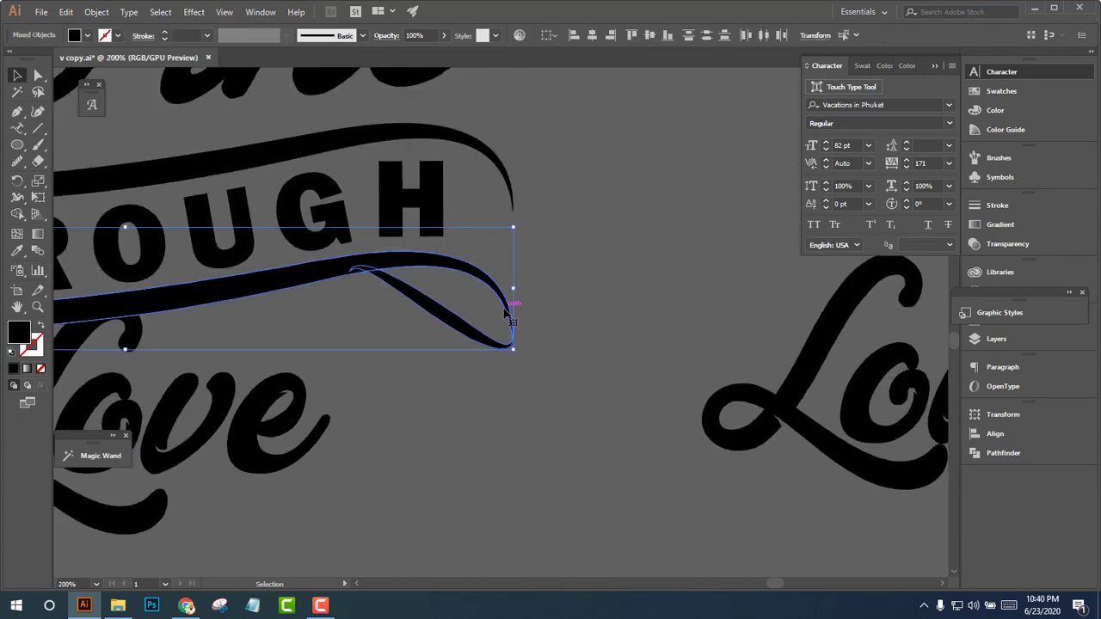
click(494, 401)
Give the script word Love a 6 pt stroke aligned to the outside
scroll(336, 368, right, 5)
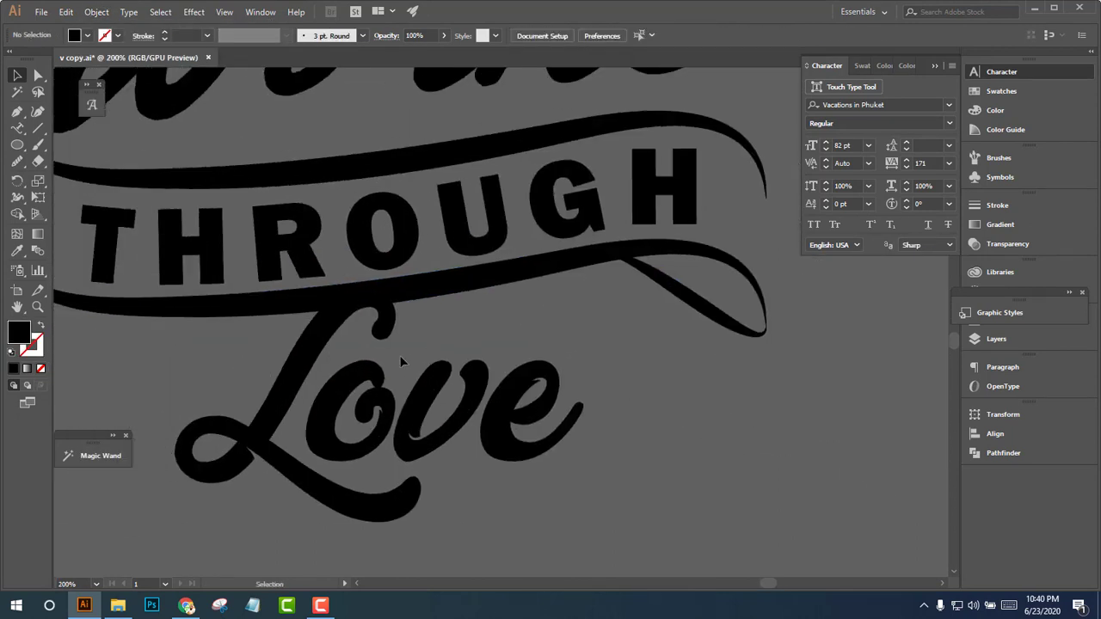
click(305, 370)
key(a)
key(v)
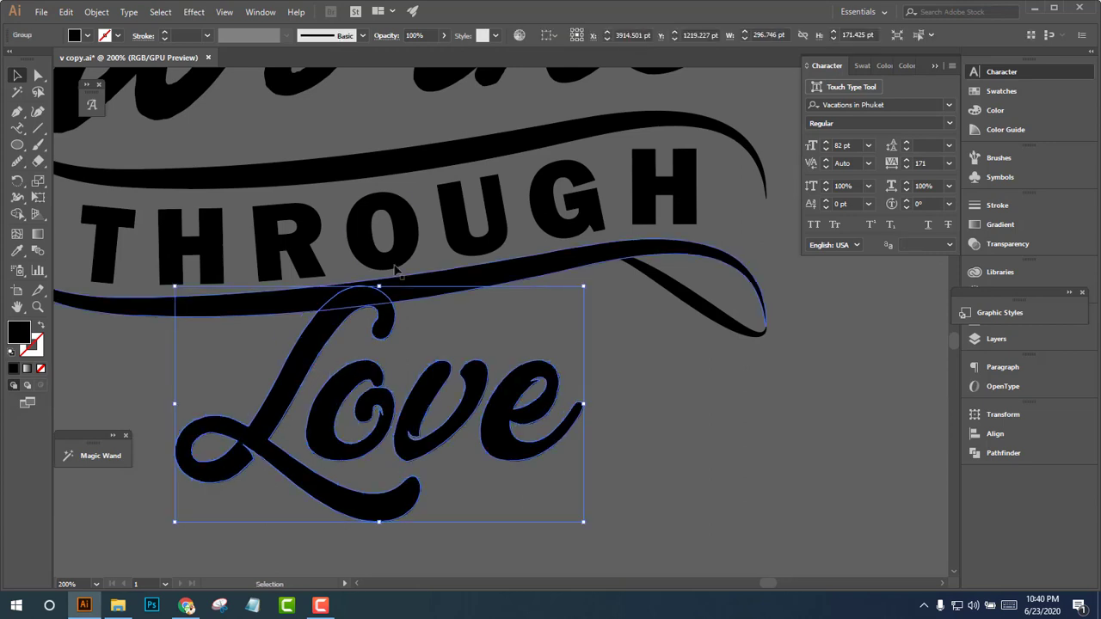
click(167, 31)
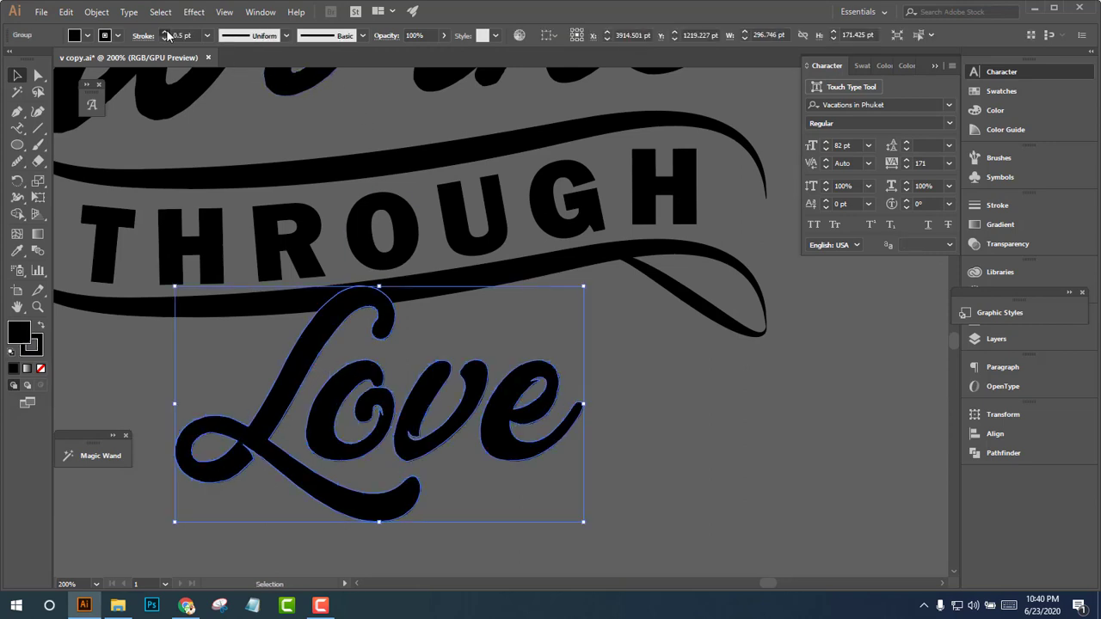
click(167, 31)
click(165, 32)
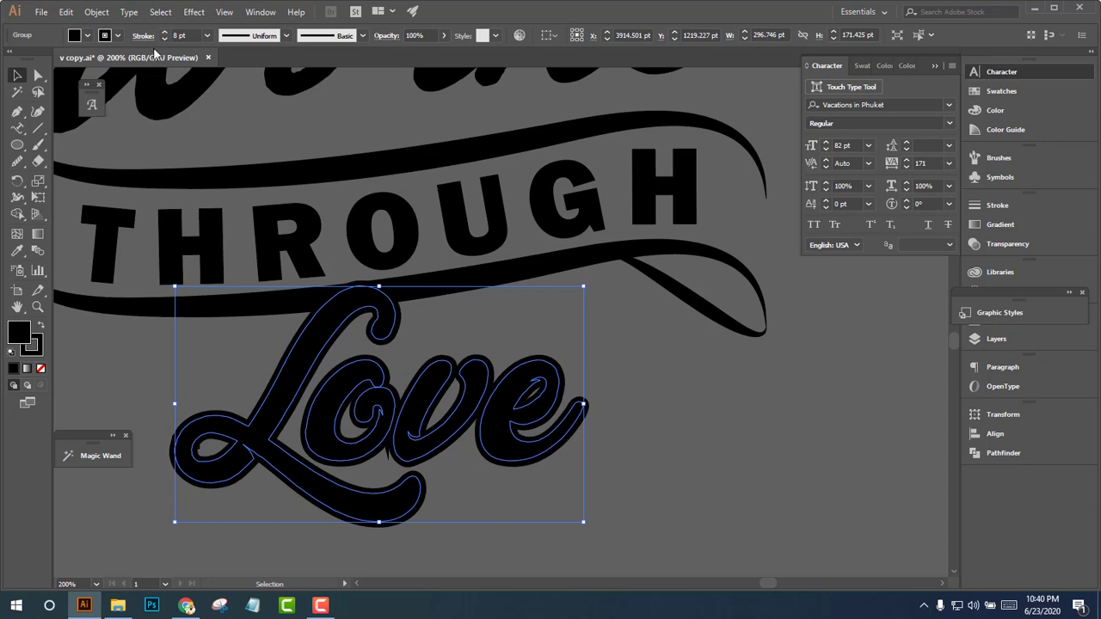
click(141, 37)
click(84, 108)
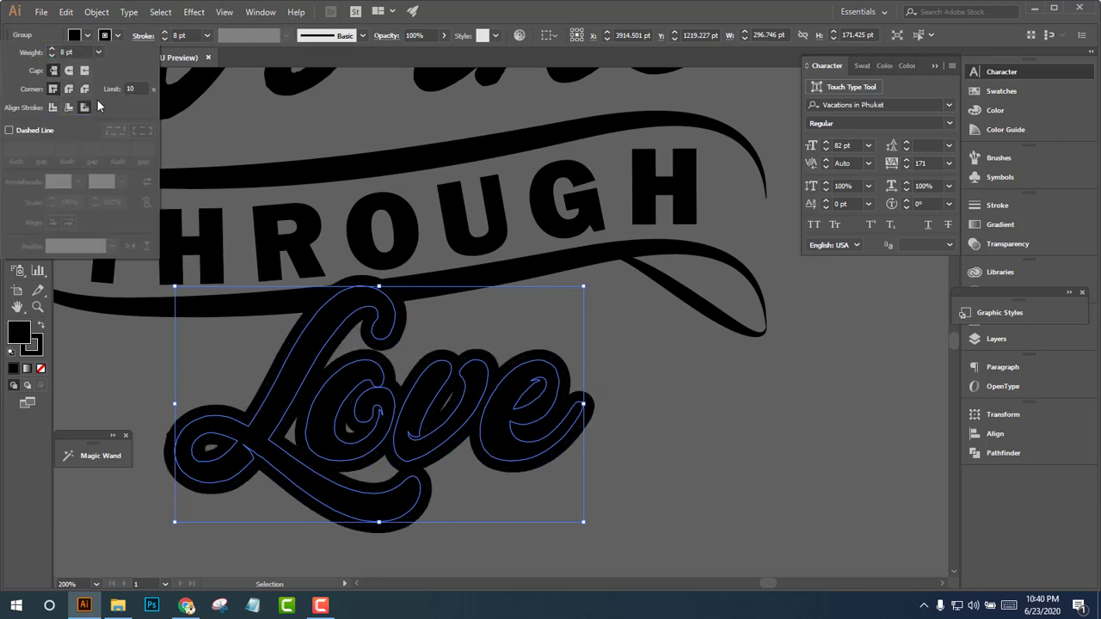
click(165, 39)
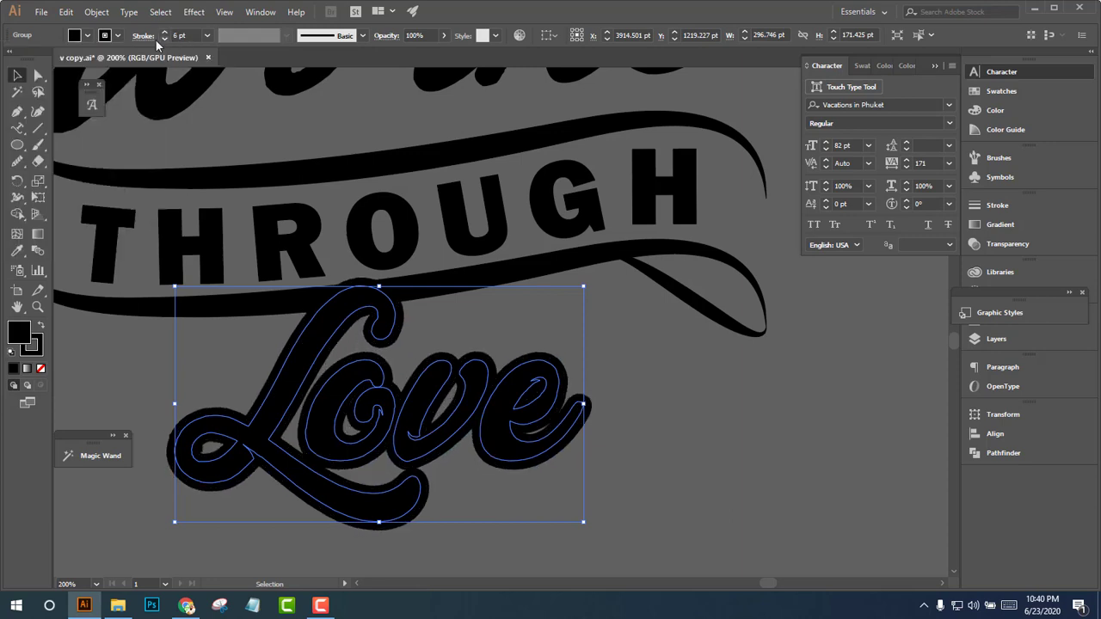
Expand Love's stroke and unite its paths into one shape with Pathfinder
click(96, 12)
click(129, 172)
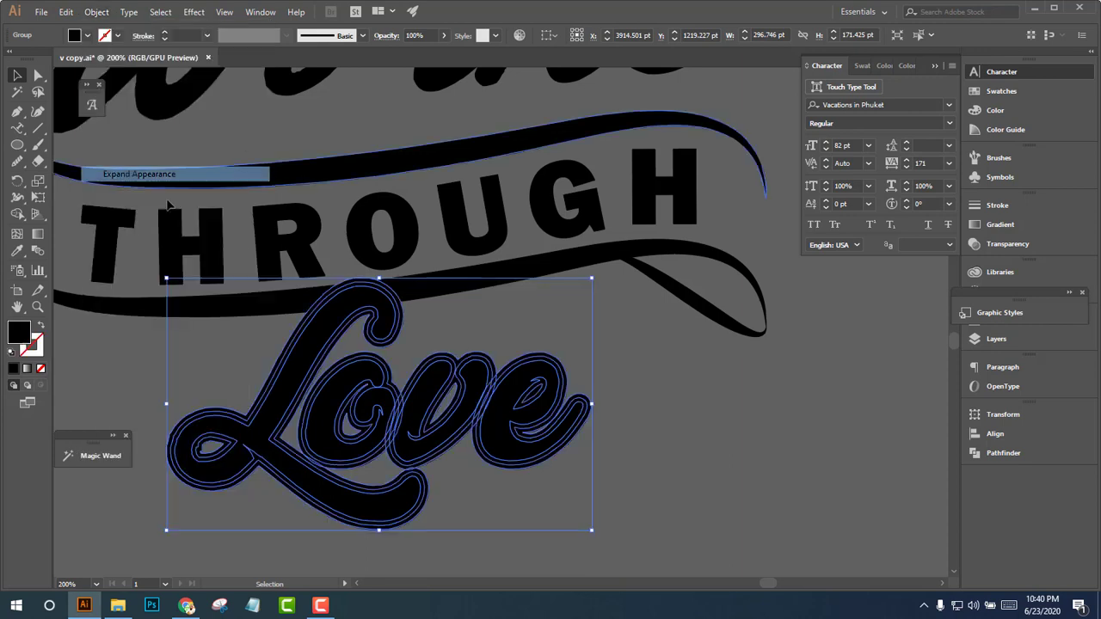
click(997, 453)
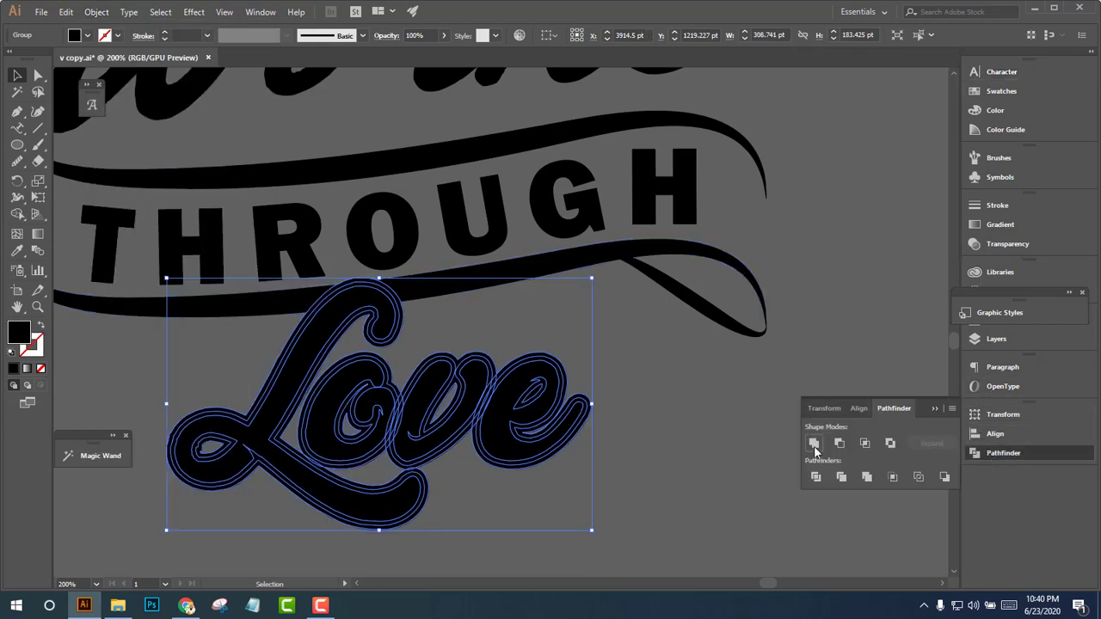
click(814, 444)
Use Shape Builder on Love and the swash to remove the swash crossing Love's top
shift+click(471, 306)
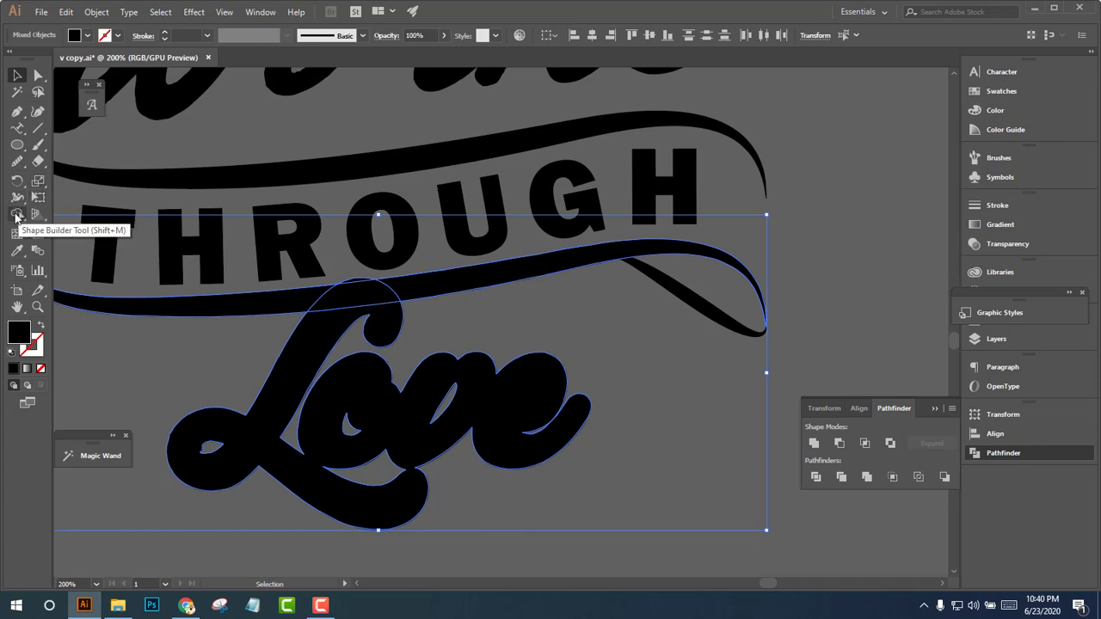
click(17, 213)
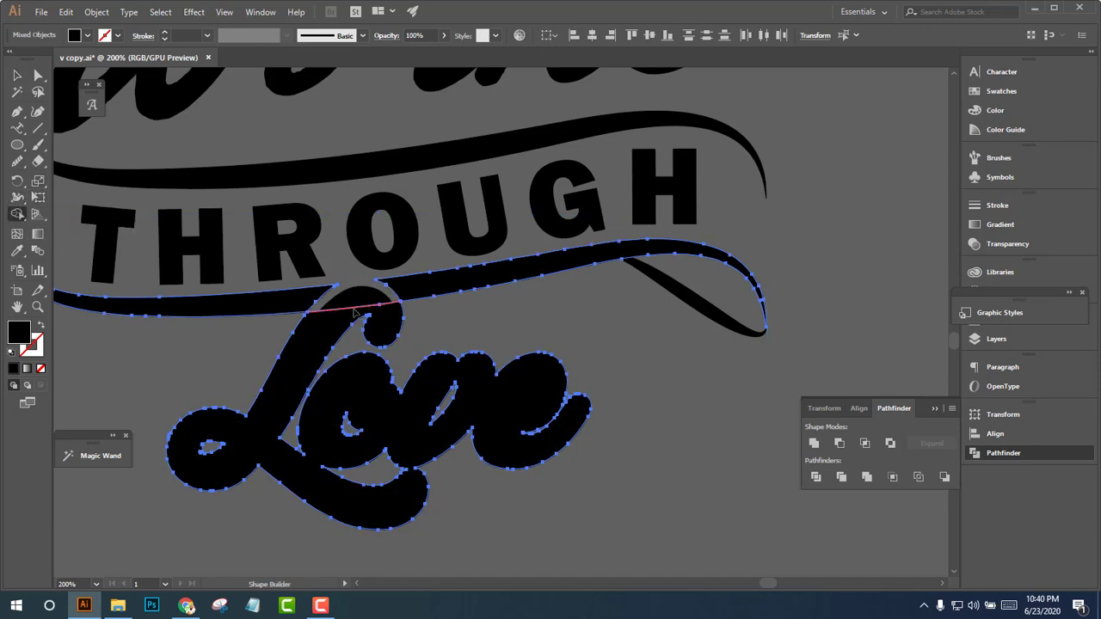
drag(359, 285, 320, 312)
scroll(654, 384, down, 2)
click(654, 385)
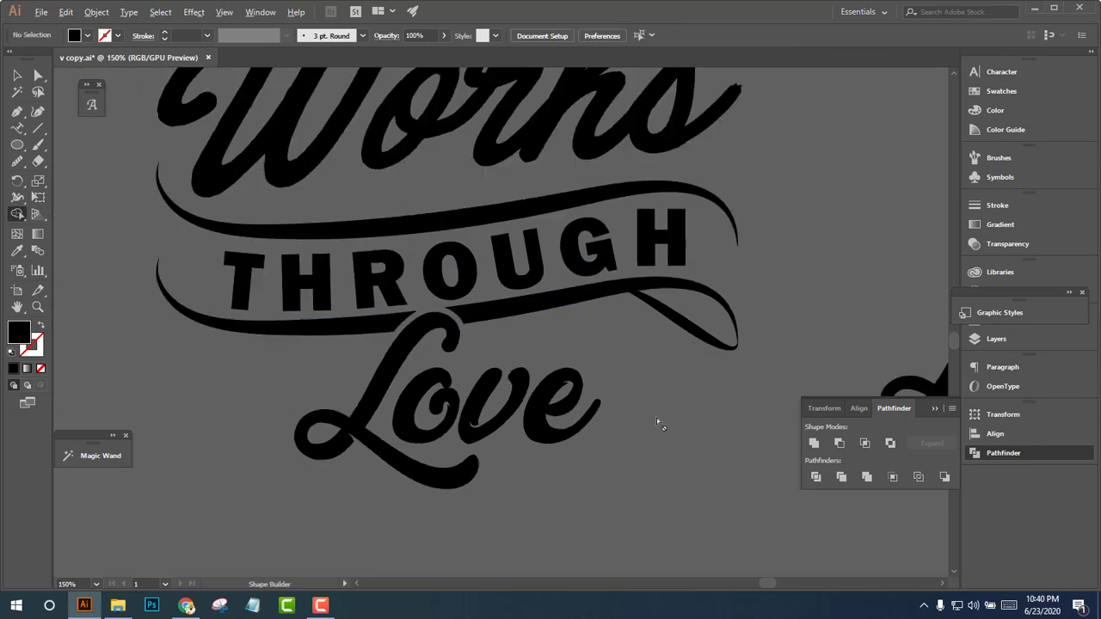
scroll(657, 418, down, 3)
scroll(605, 442, down, 2)
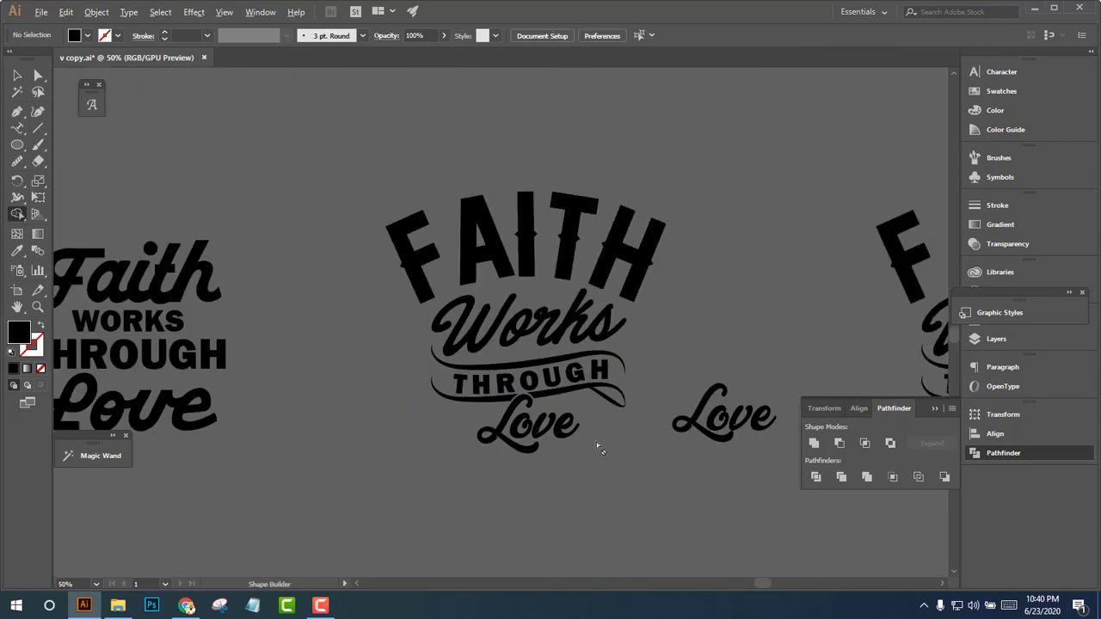
click(16, 75)
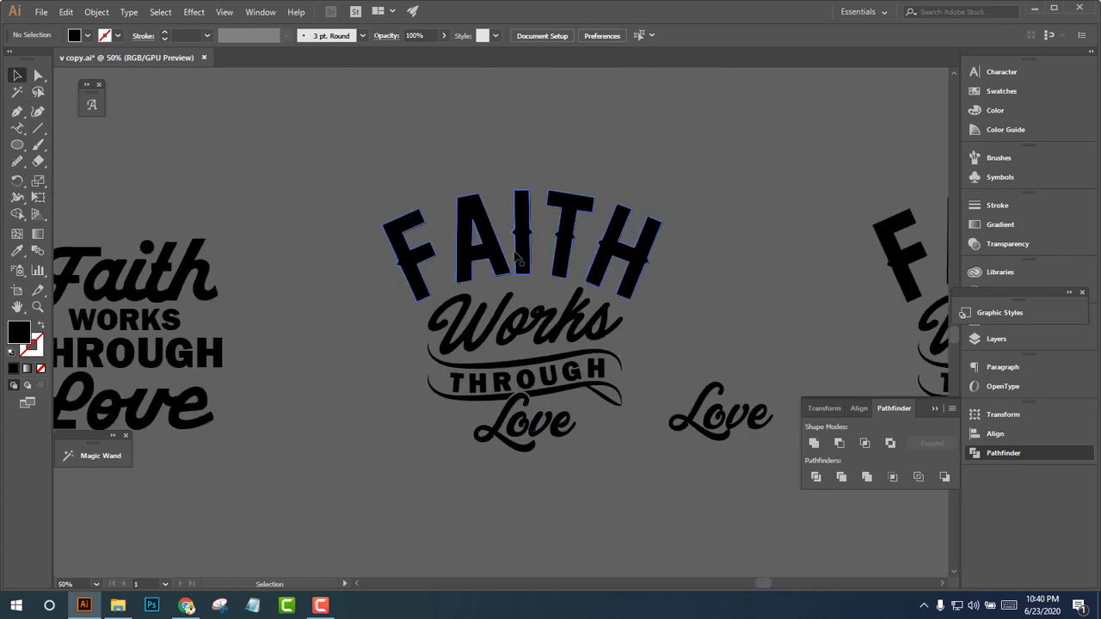
click(540, 273)
click(744, 283)
scroll(731, 293, down, 2)
scroll(731, 290, up, 2)
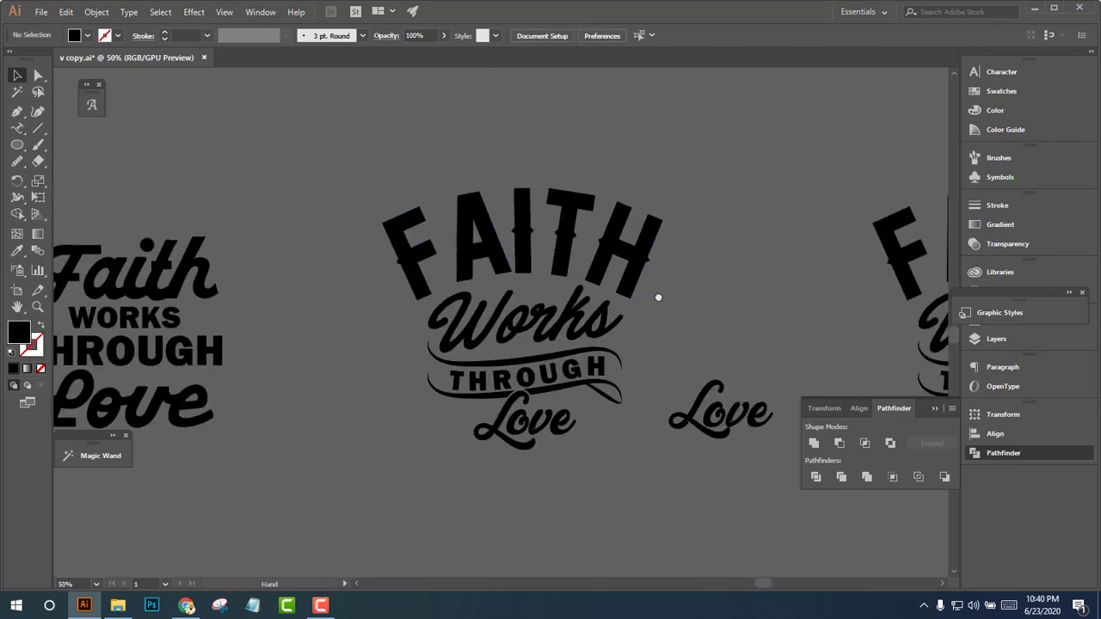
scroll(588, 330, right, 2)
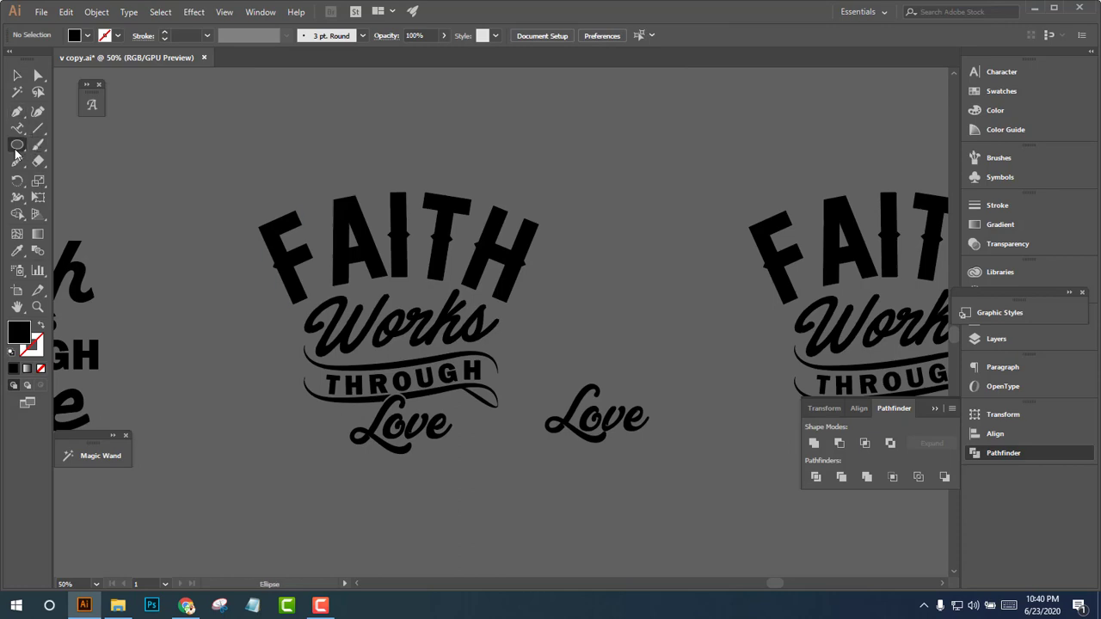
drag(16, 153, 64, 210)
scroll(439, 361, up, 2)
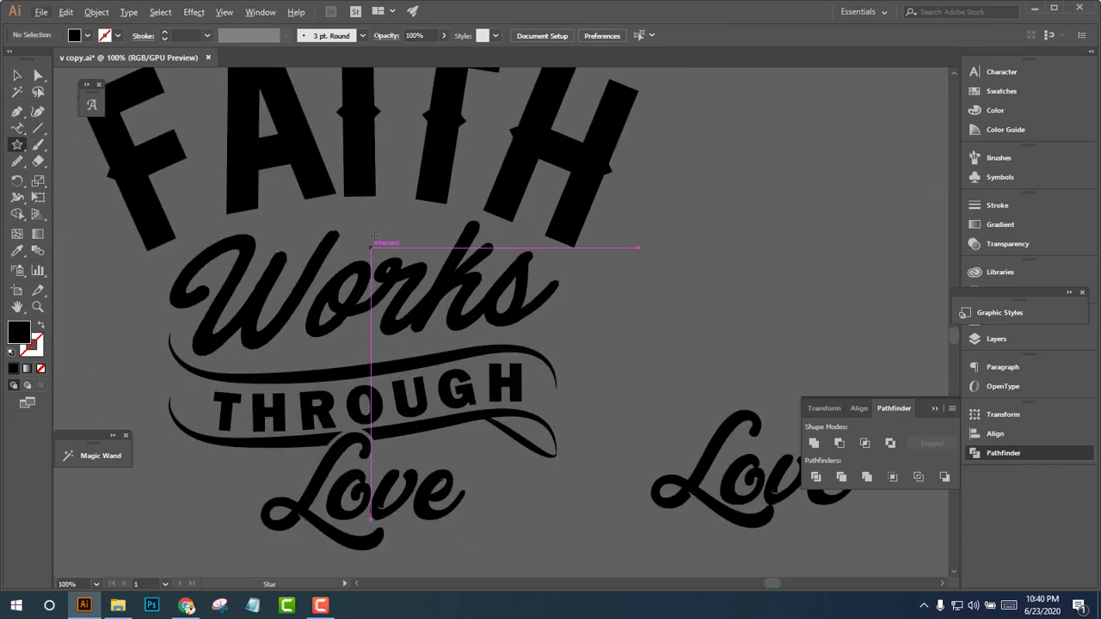
scroll(379, 120, up, 1)
scroll(344, 147, down, 4)
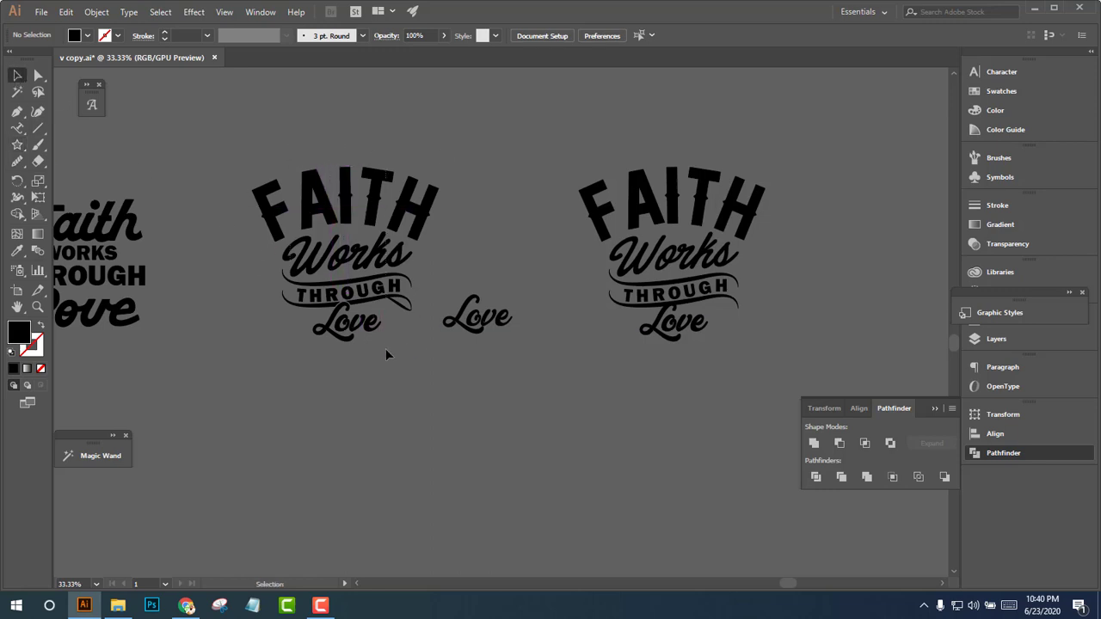
key(ctrl+z)
key(ctrl+x)
key(ctrl+f)
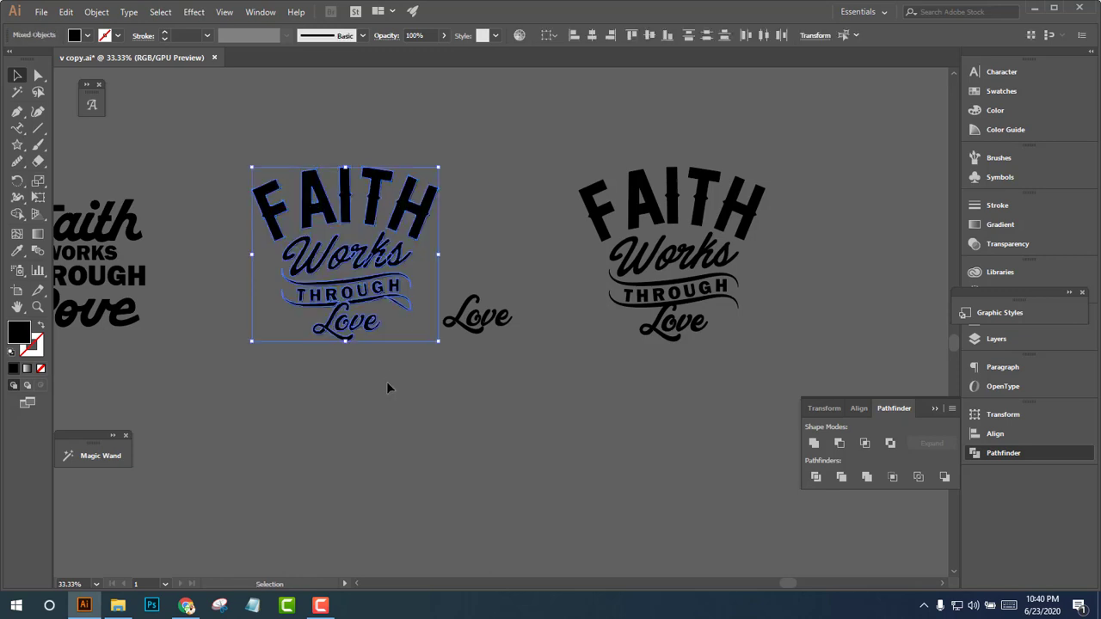
click(387, 388)
scroll(270, 349, up, 1)
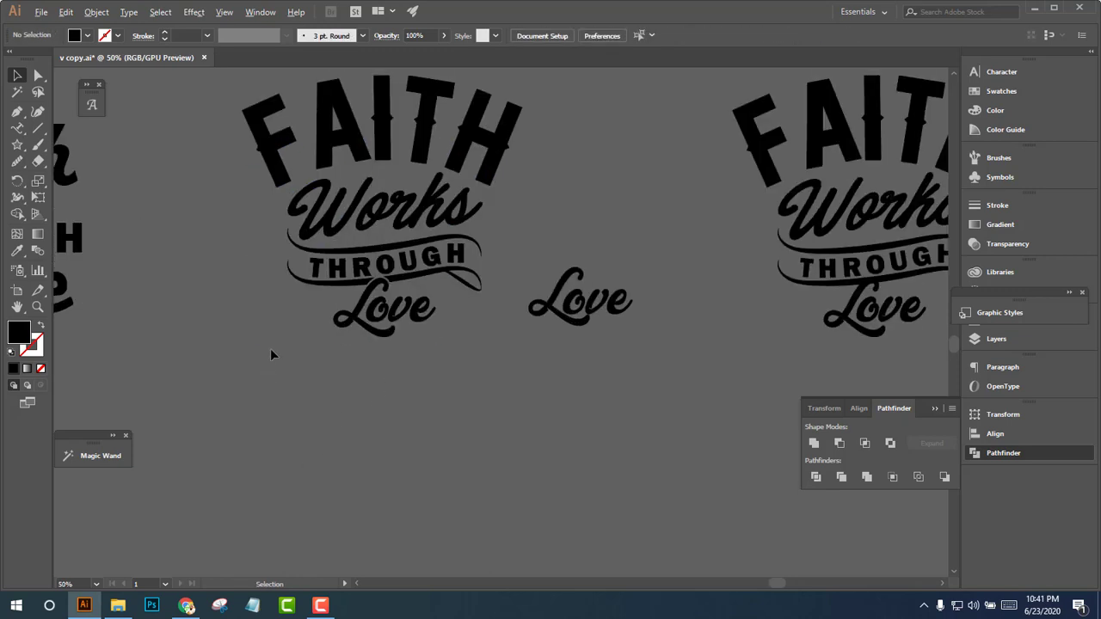
scroll(271, 348, down, 2)
drag(595, 372, 624, 401)
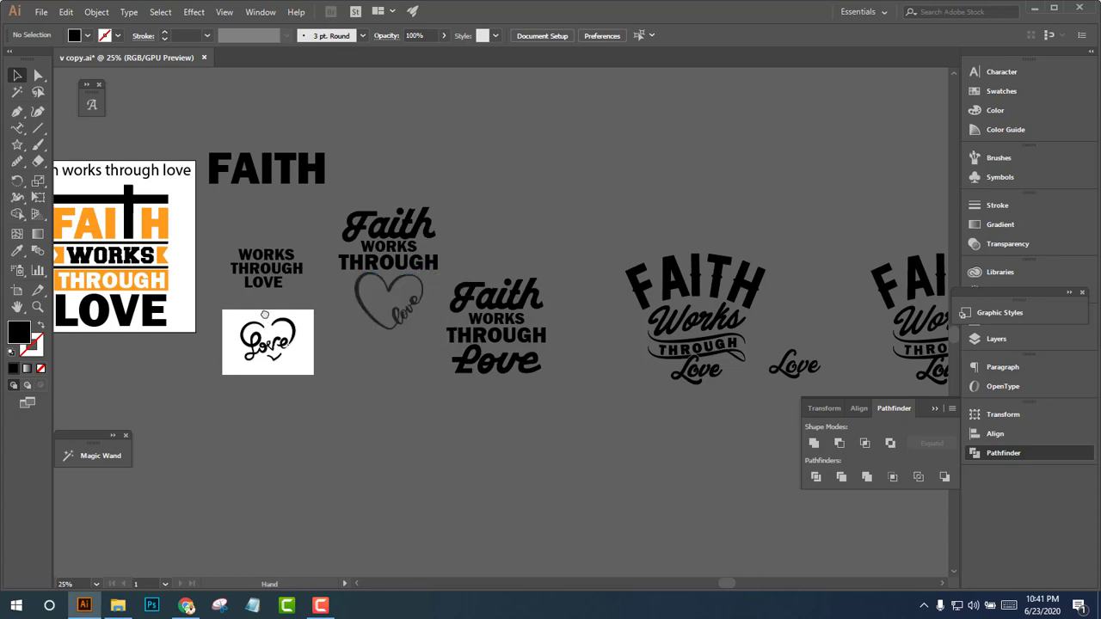
mouse_move(543, 379)
mouse_down()
mouse_move(644, 365)
mouse_move(413, 361)
mouse_up()
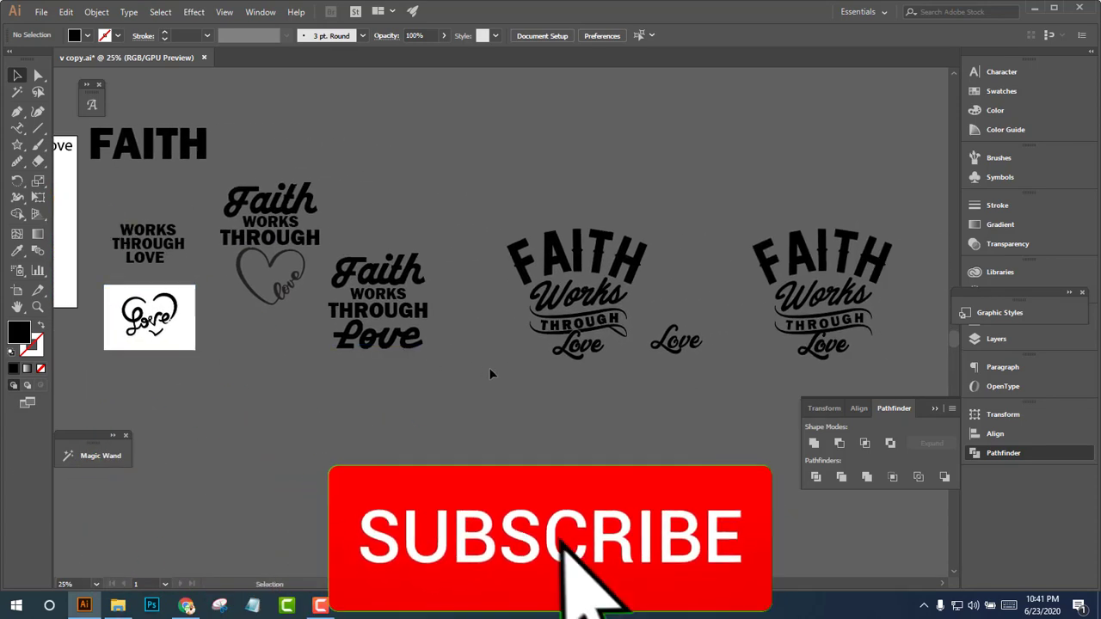
mouse_move(585, 388)
mouse_down()
mouse_move(320, 354)
mouse_move(427, 353)
mouse_up()
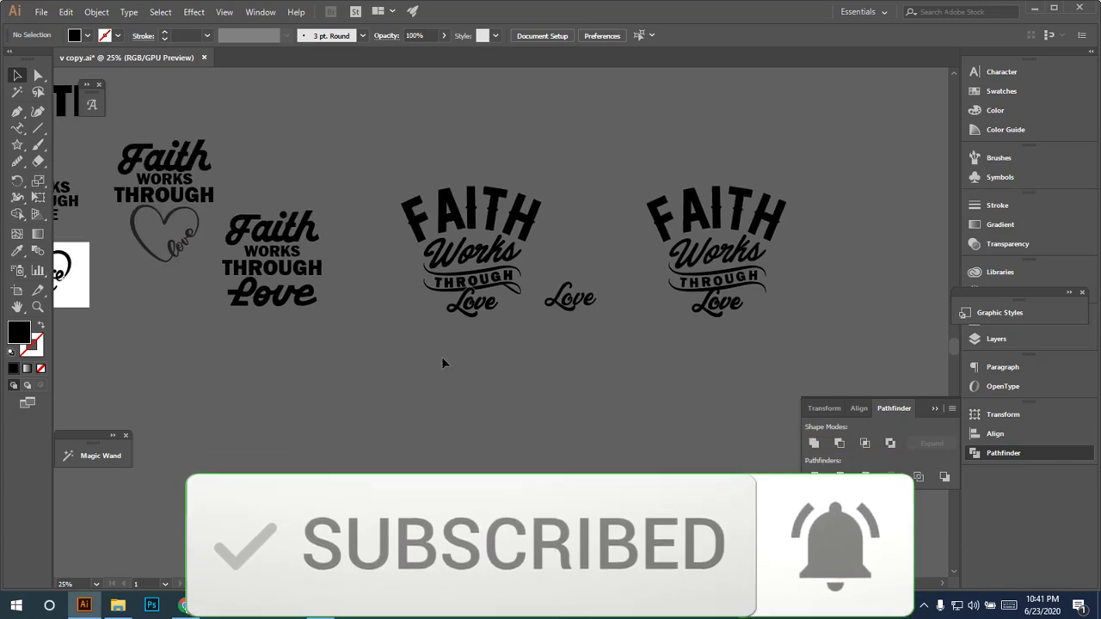
drag(441, 363, 491, 333)
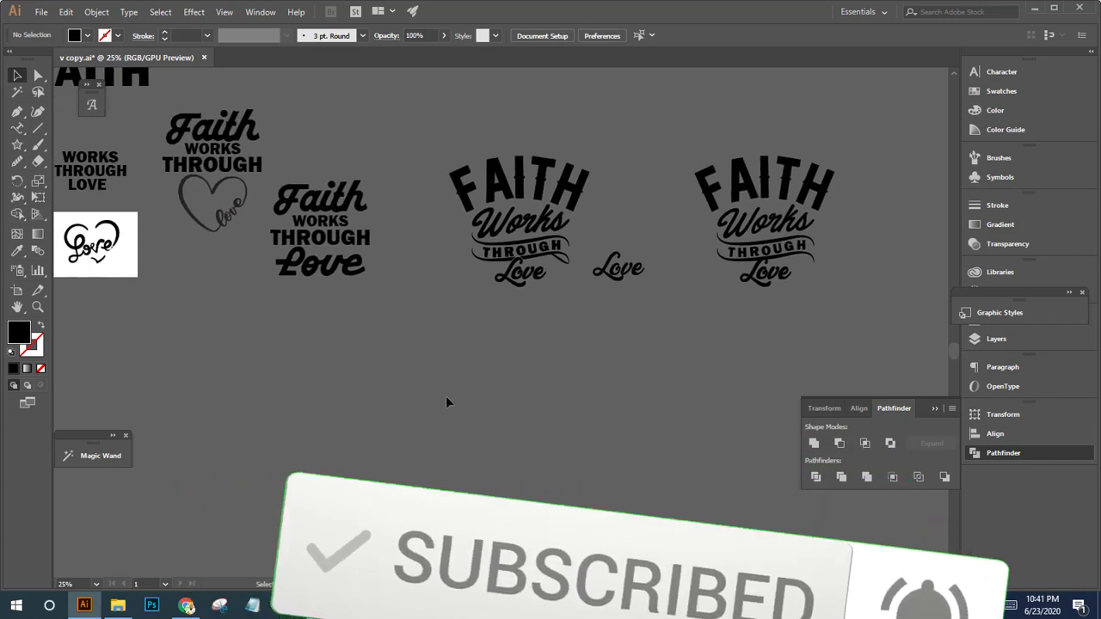
click(329, 609)
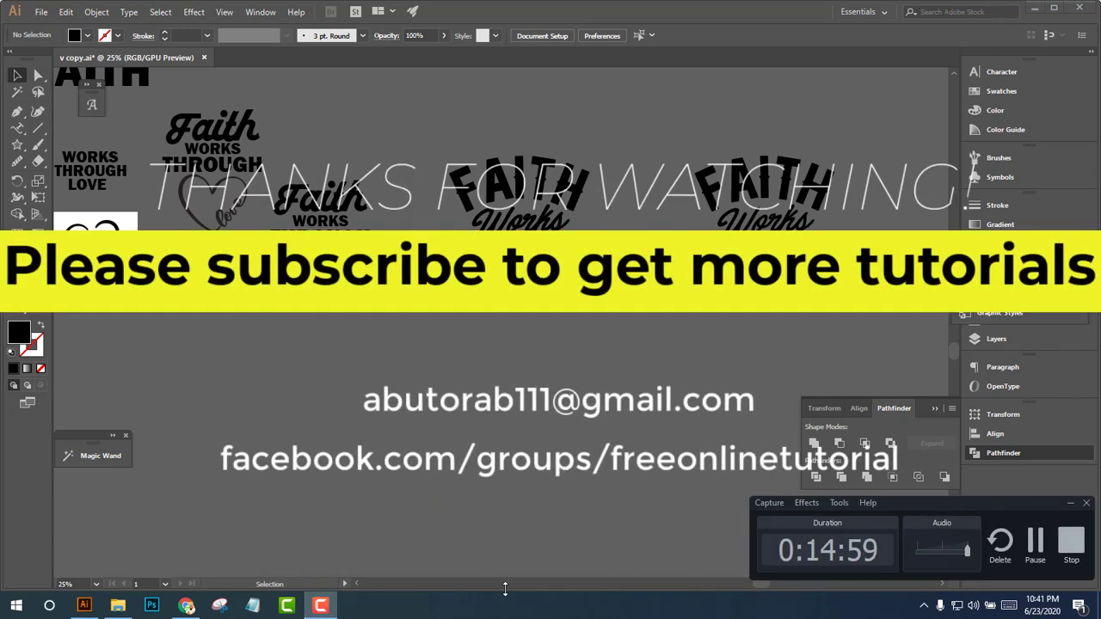
click(1071, 542)
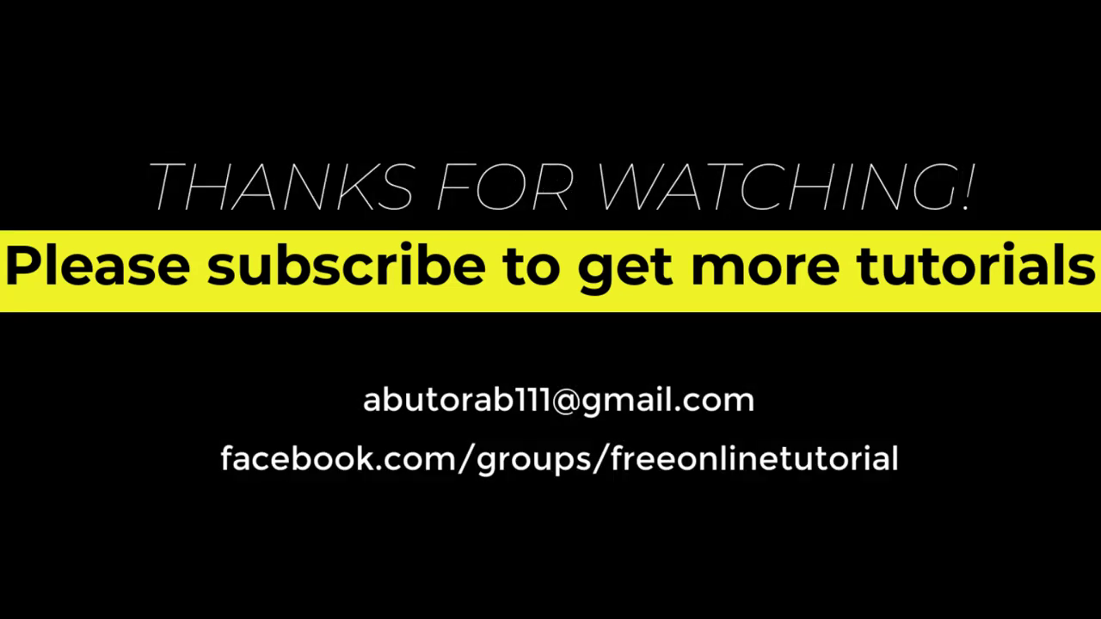